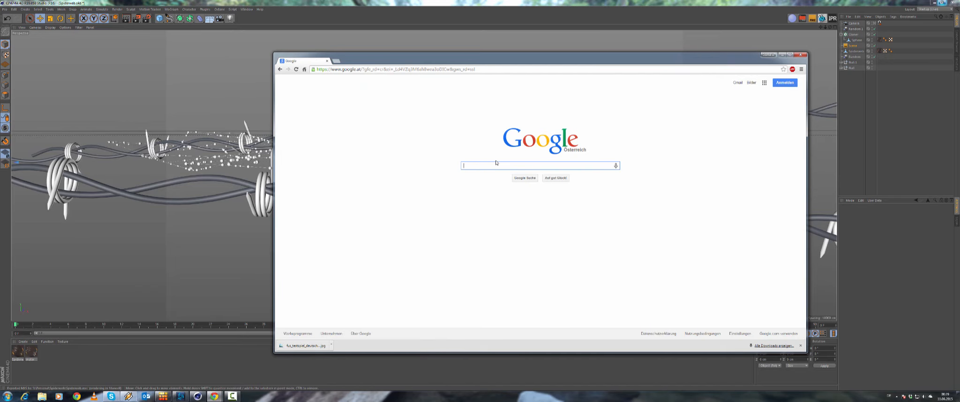
Search Google Images for "rust texture".
type("rust")
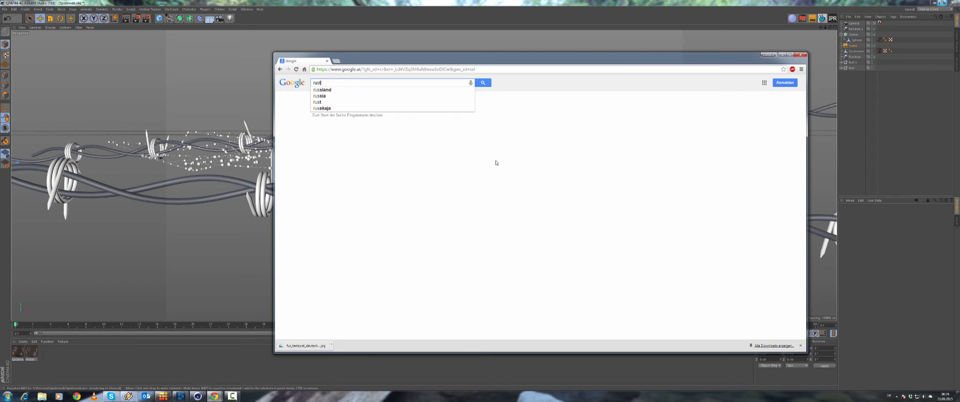
key("Return")
left_click(351, 99)
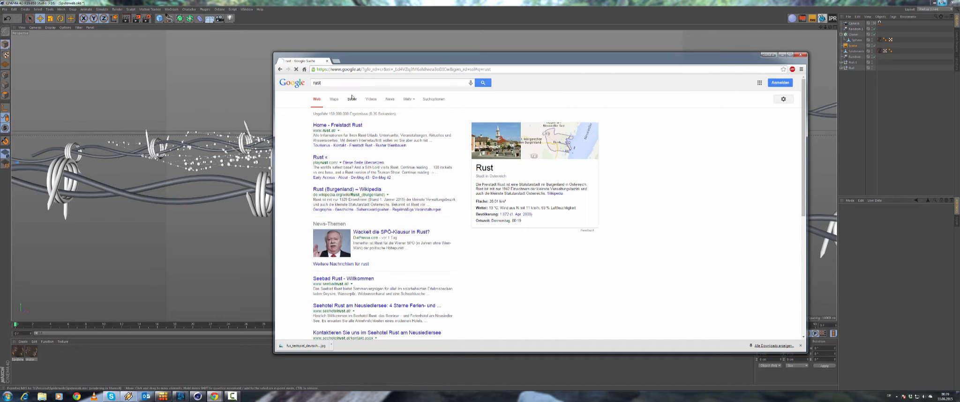
type("texture")
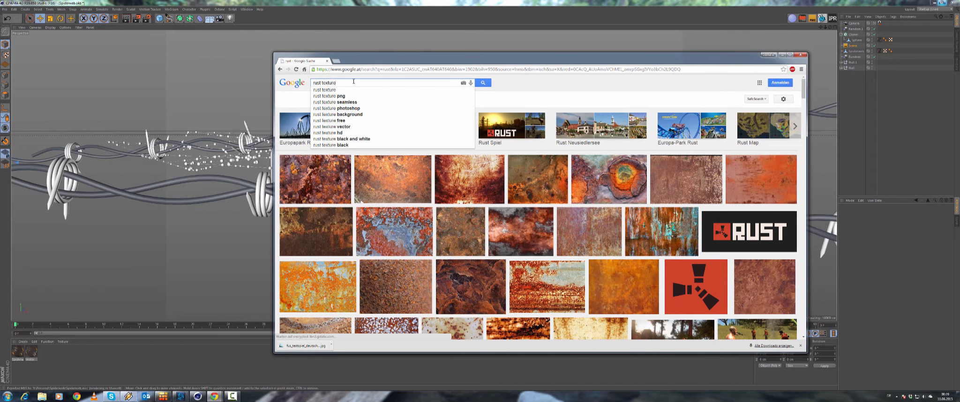
key("Return")
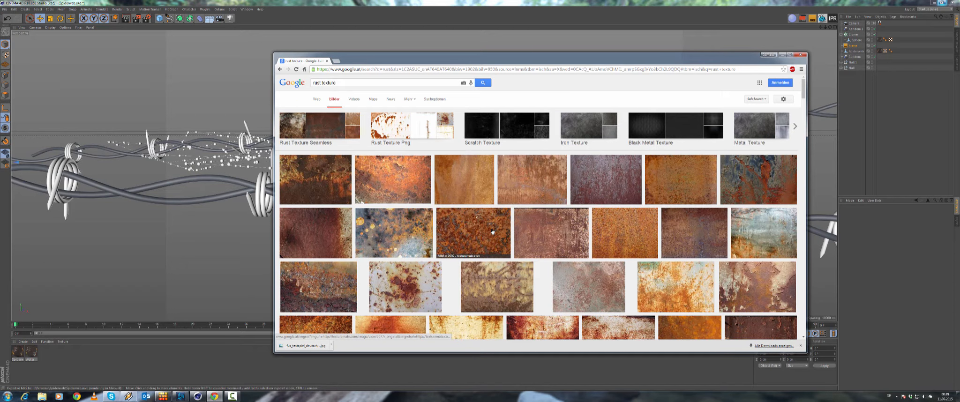
Browse the rust texture image results for a suitable orange-brown, evenly rusted metal surface.
scroll(467, 264, "down", 2)
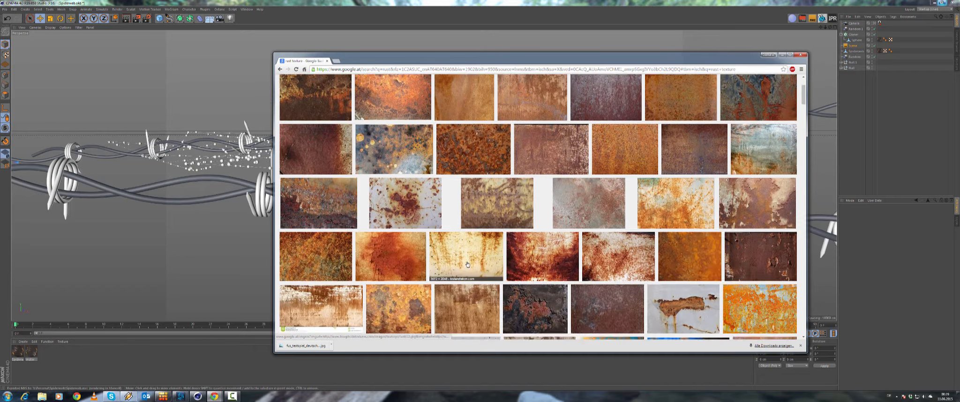
scroll(467, 264, "down", 2)
scroll(457, 258, "down", 2)
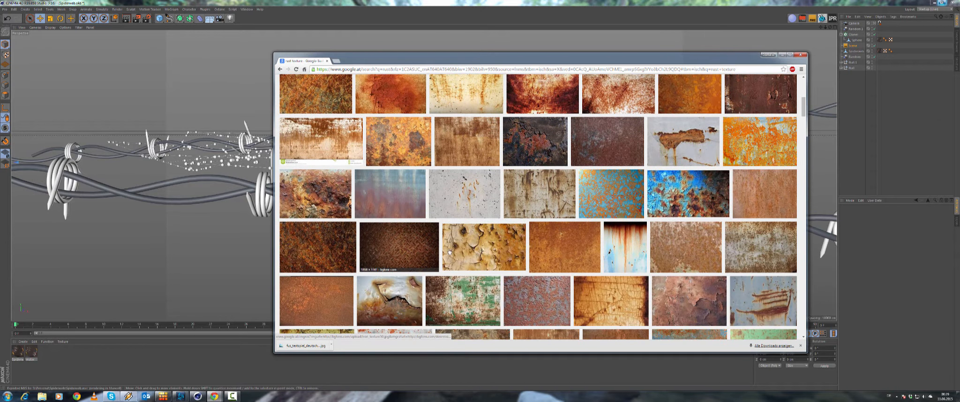
scroll(450, 252, "down", 1)
scroll(516, 258, "down", 3)
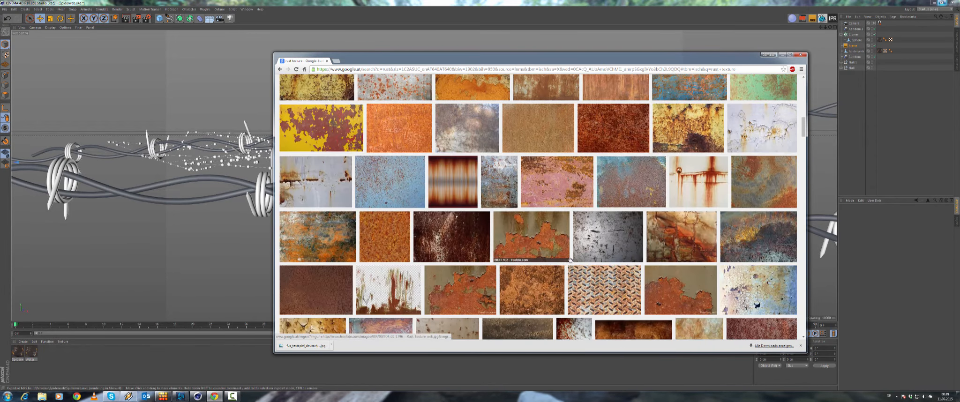
scroll(571, 259, "up", 2)
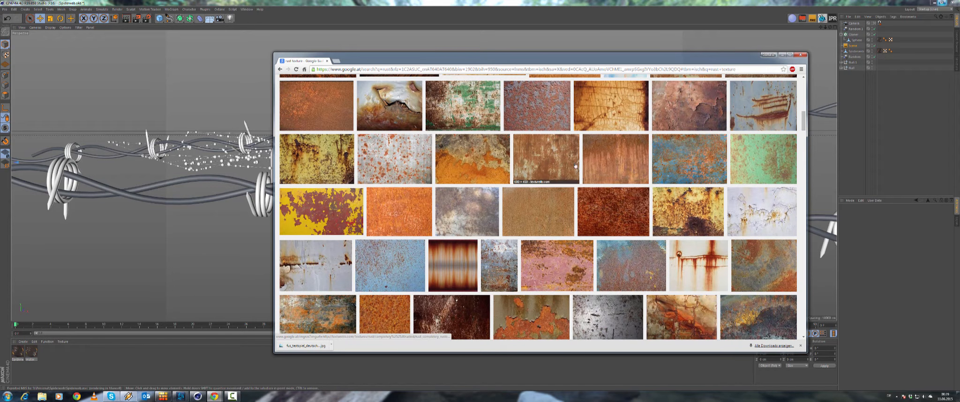
scroll(666, 172, "down", 3)
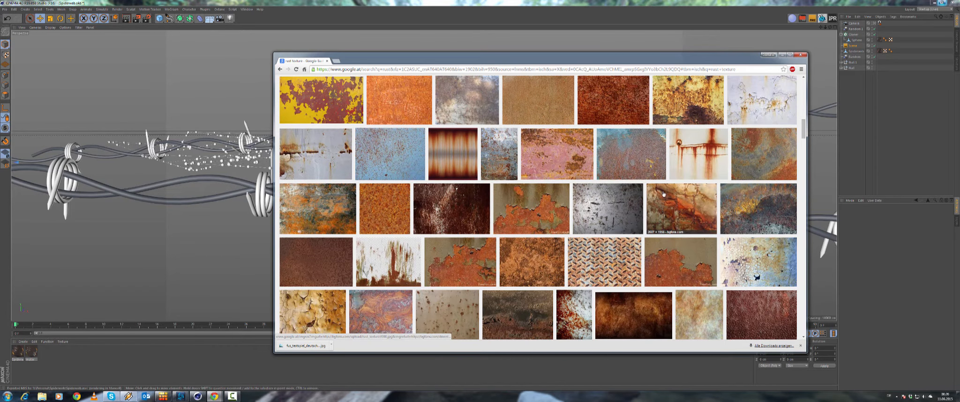
scroll(663, 190, "down", 4)
scroll(627, 203, "down", 3)
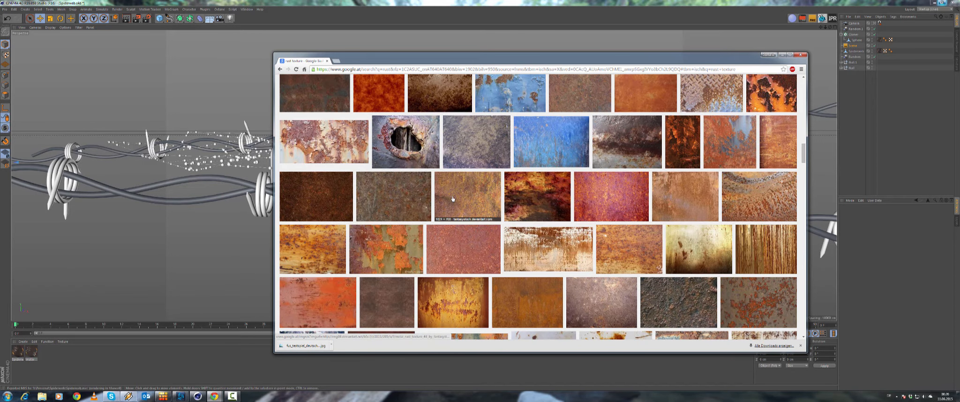
scroll(453, 199, "down", 3)
scroll(692, 187, "down", 2)
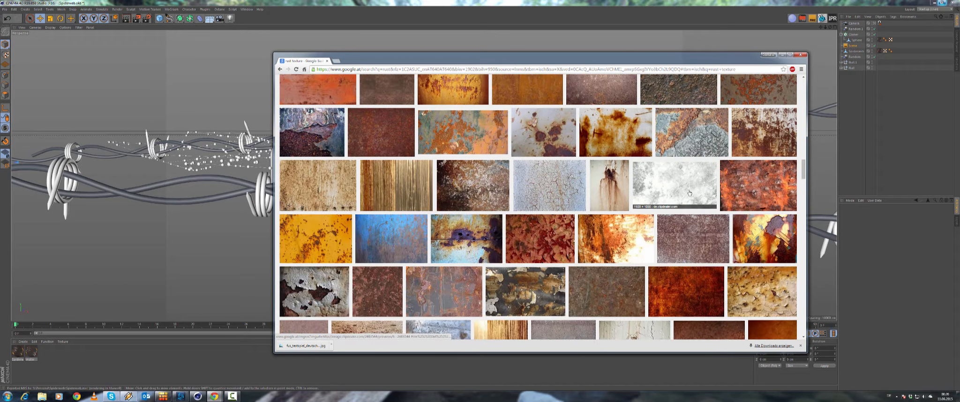
scroll(392, 234, "down", 2)
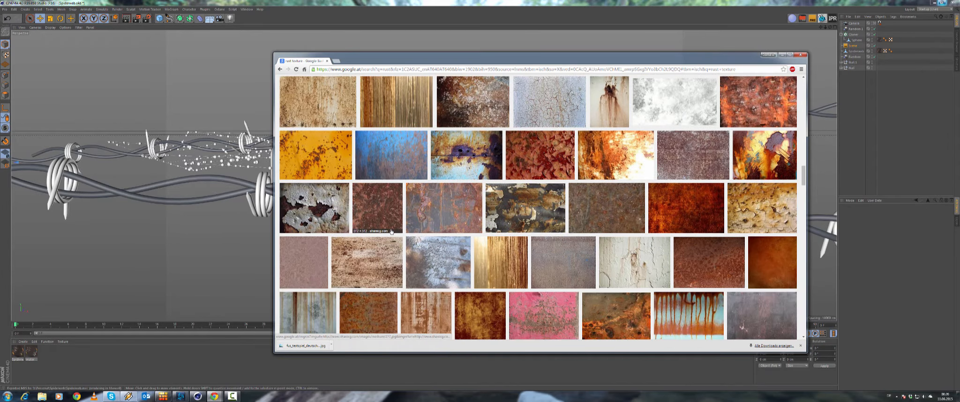
scroll(375, 253, "down", 1)
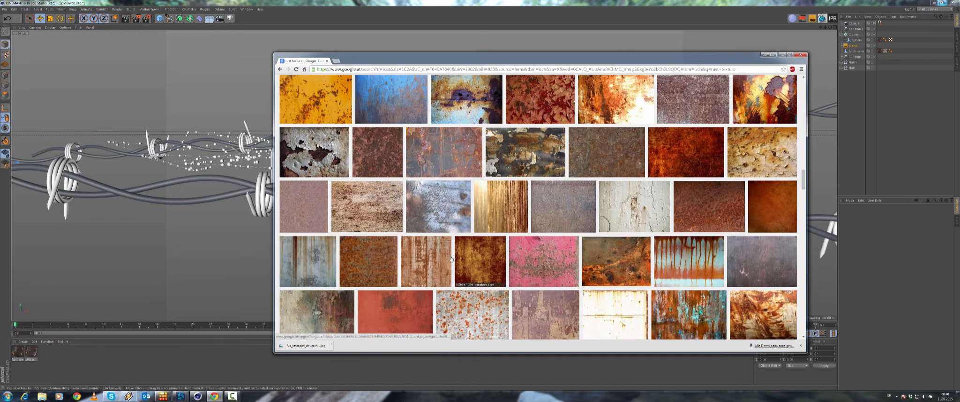
Preview the "Burnt Orange Rust Texture" result and open the image at full size.
left_click(357, 266)
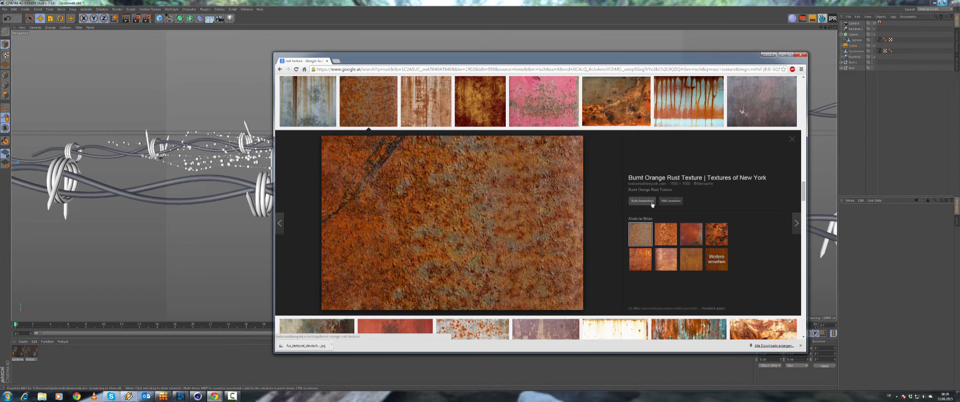
left_click(670, 200)
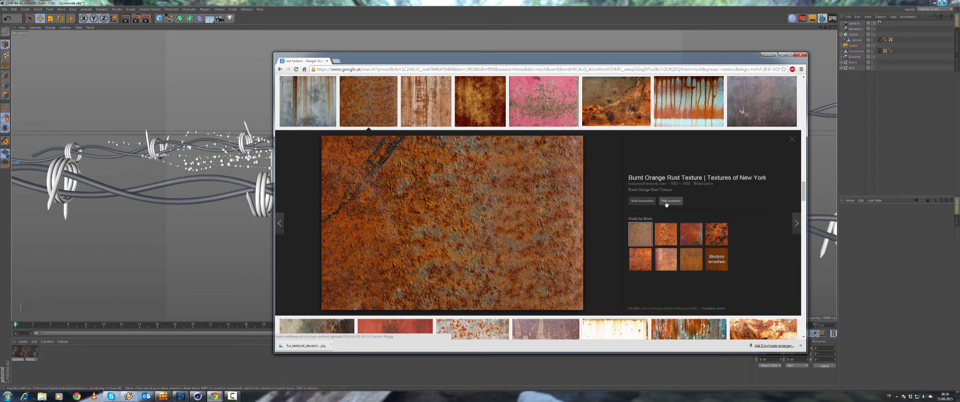
left_click(477, 175)
Save the full-size rust image as a JPEG on the Desktop and close the browser.
right_click(453, 137)
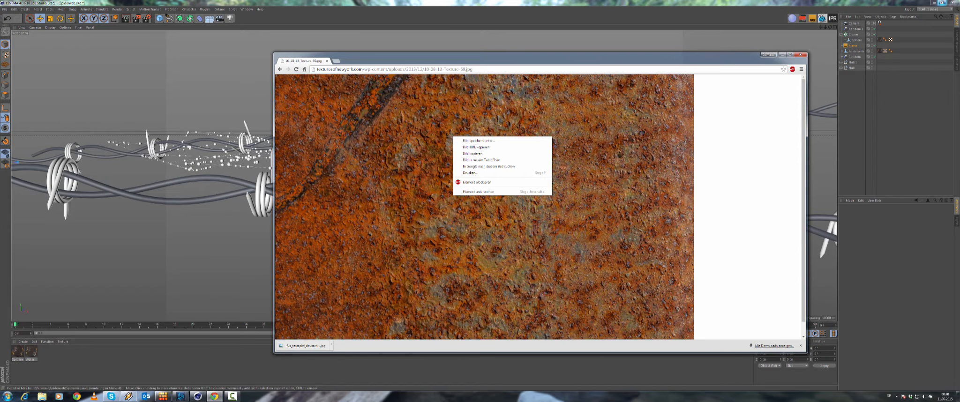
right_click(508, 103)
left_click(525, 107)
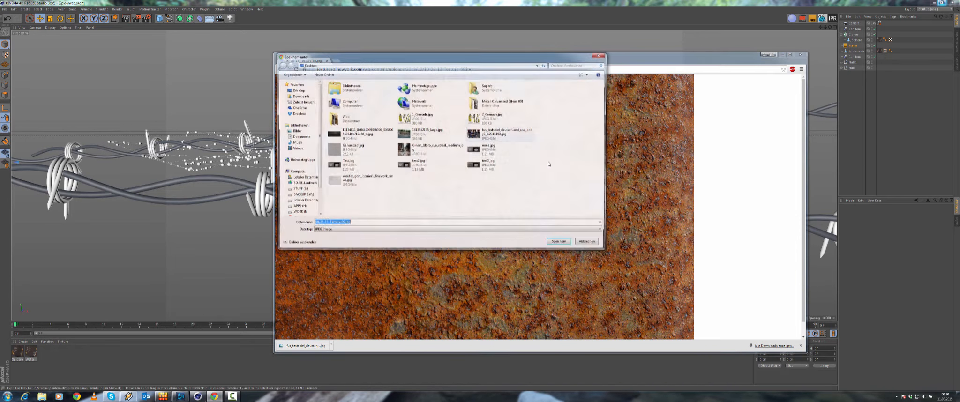
left_click(565, 241)
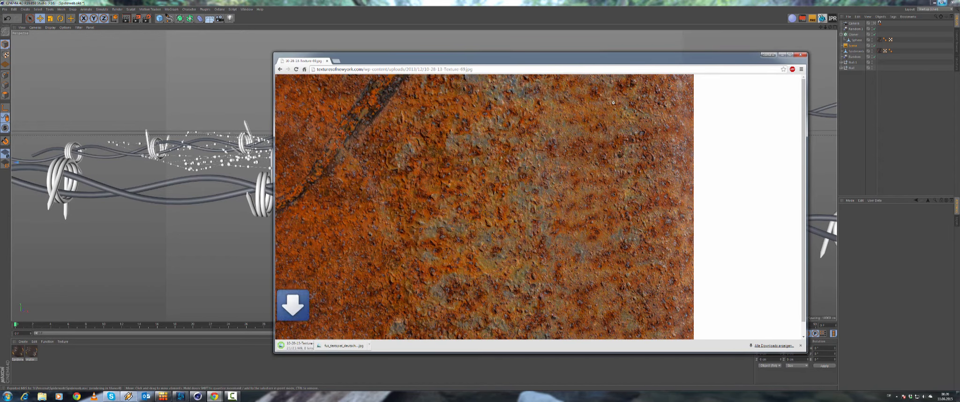
left_click(802, 55)
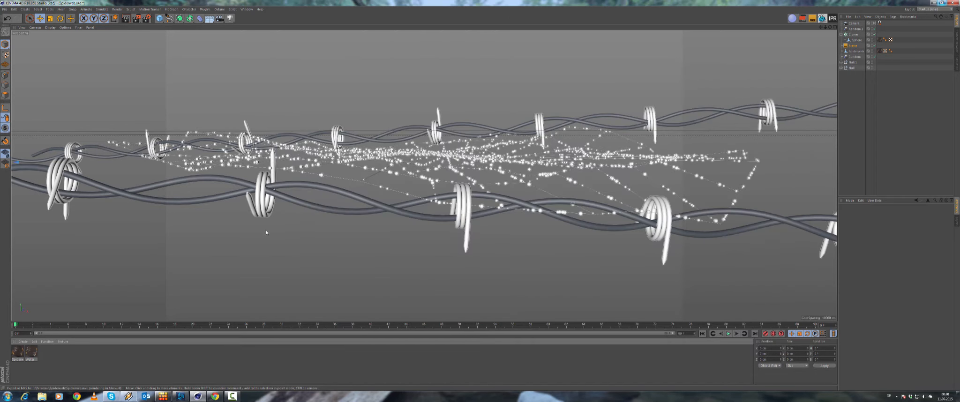
Create a new Maxwell material and open it in the material editor.
left_click(23, 342)
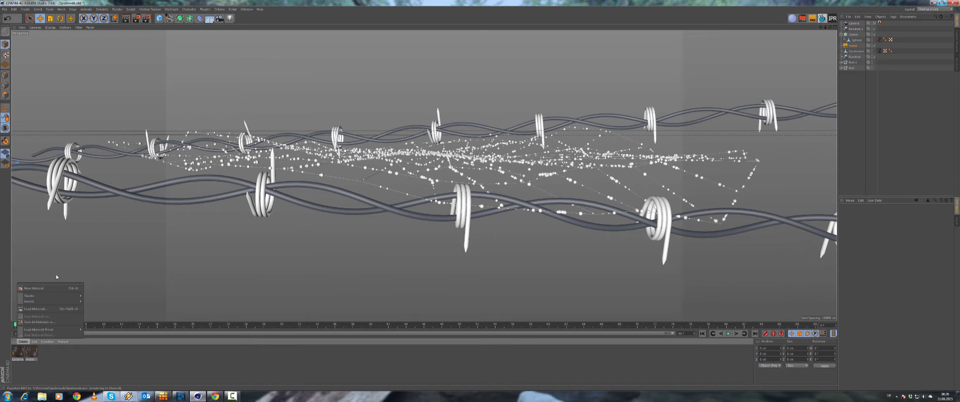
mouse_move(52, 296)
mouse_move(116, 294)
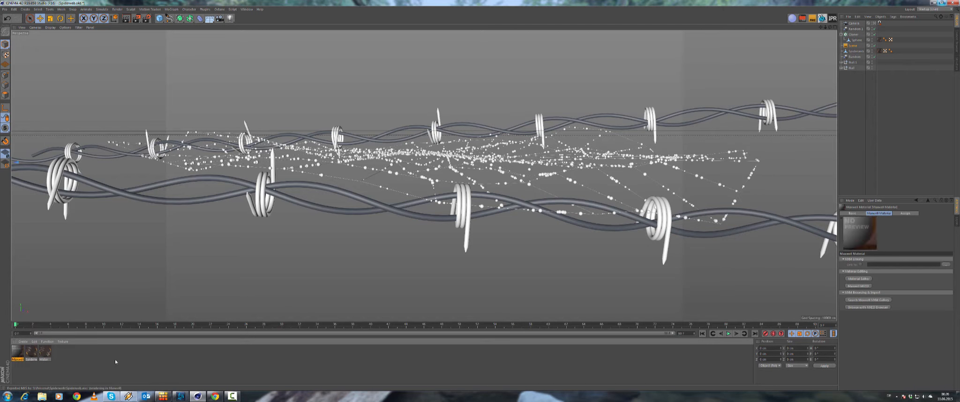
left_click(96, 359)
double_click(17, 351)
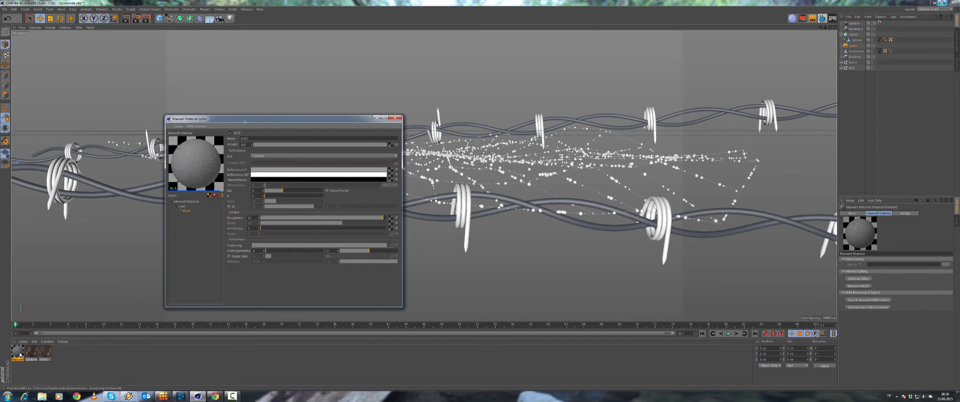
left_click_drag(273, 121, 360, 125)
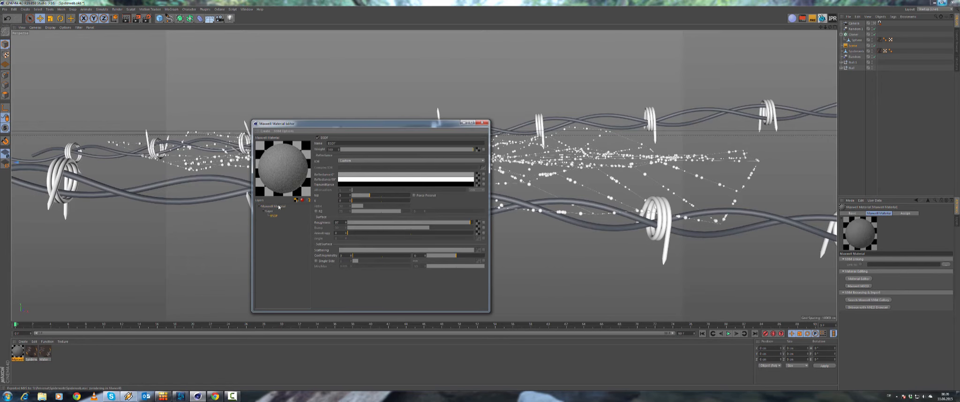
Try the Metal type for the new Maxwell material and review its metal IOR options.
left_click(278, 206)
left_click(380, 151)
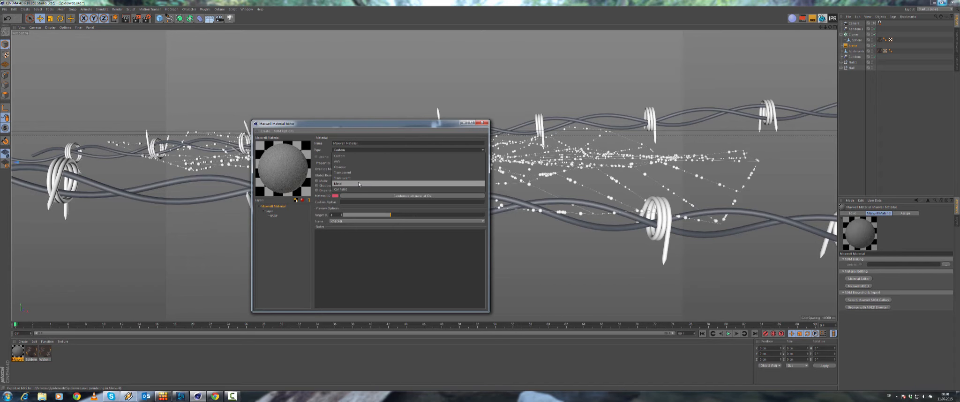
left_click(370, 183)
left_click(361, 150)
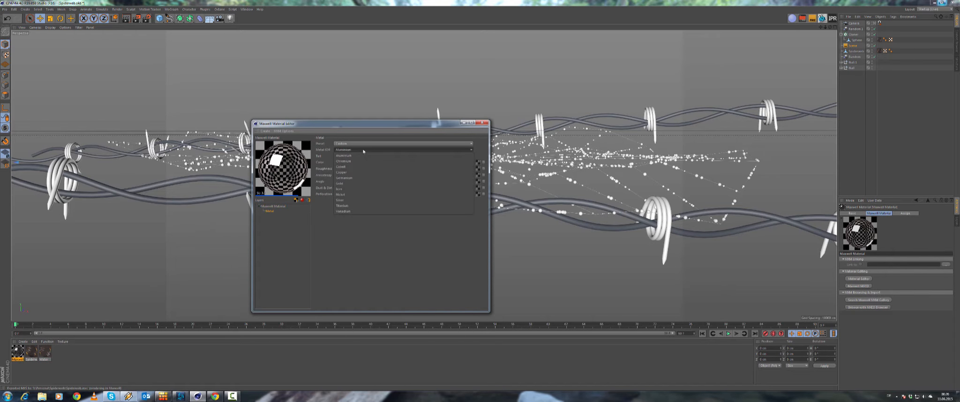
left_click(343, 267)
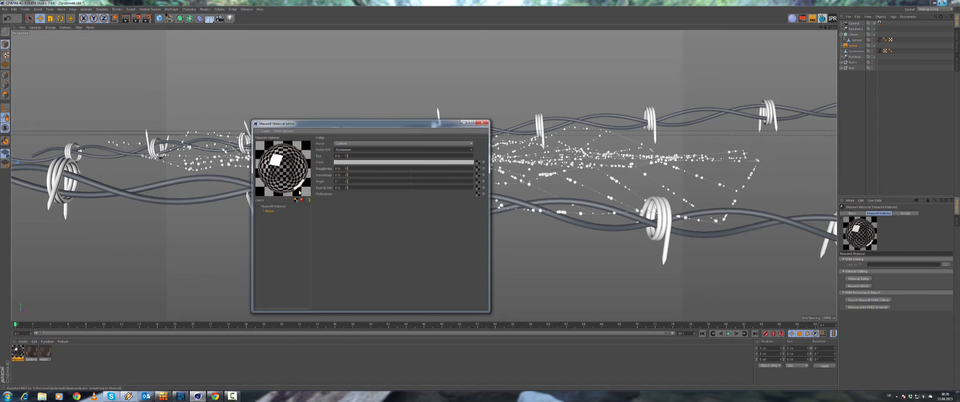
Recheck the metal layer's IOR choices, close the material editor and delete the Metal material.
left_click(276, 207)
left_click(269, 212)
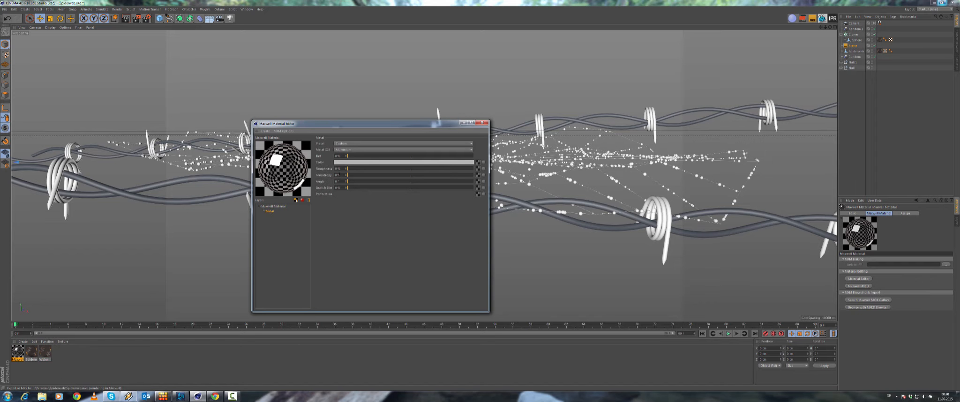
left_click(362, 149)
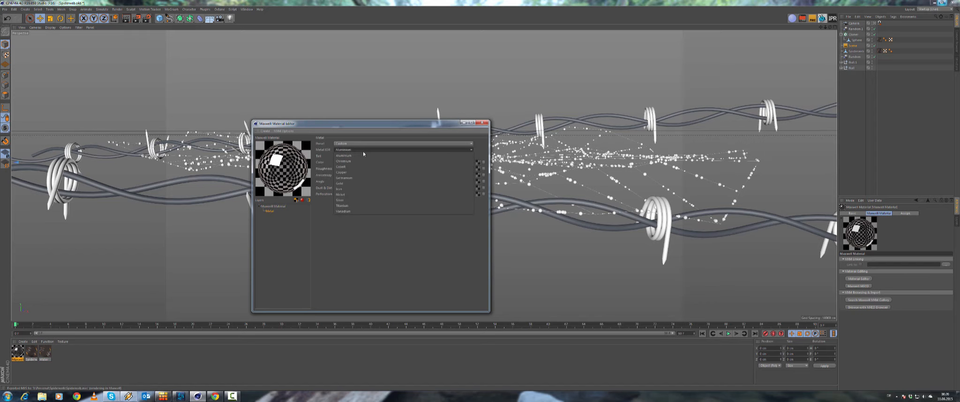
left_click(363, 151)
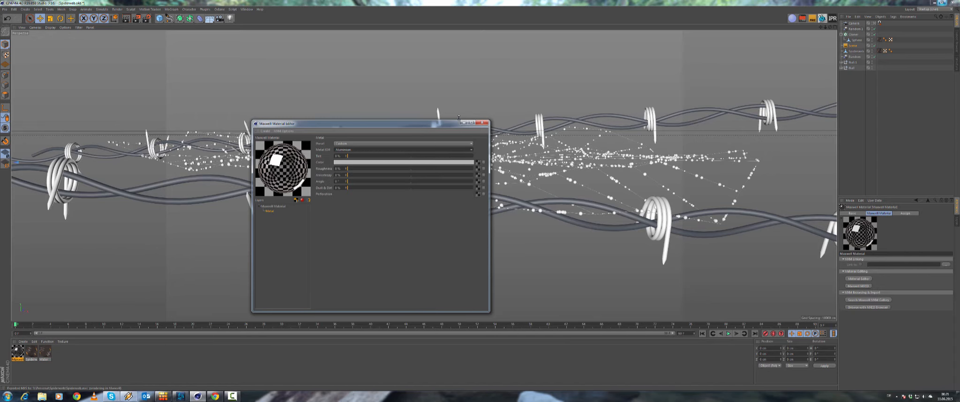
left_click(482, 122)
key("Delete")
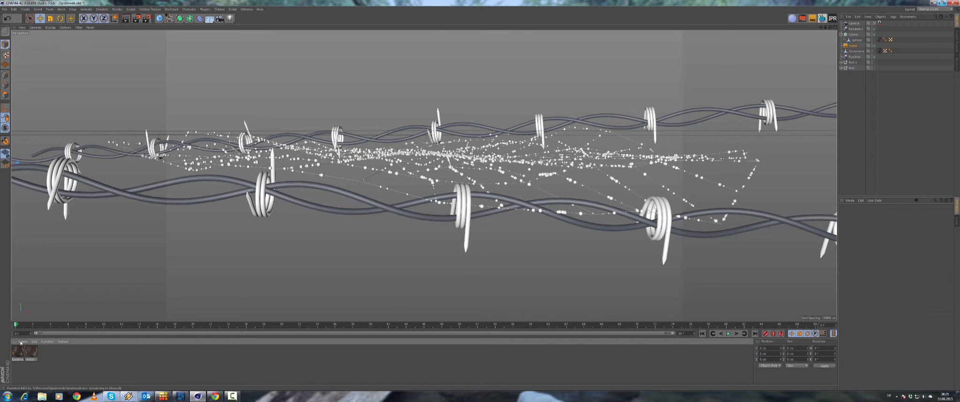
Create a fresh Maxwell material, open it in the material editor and name it "Rust".
left_click(23, 342)
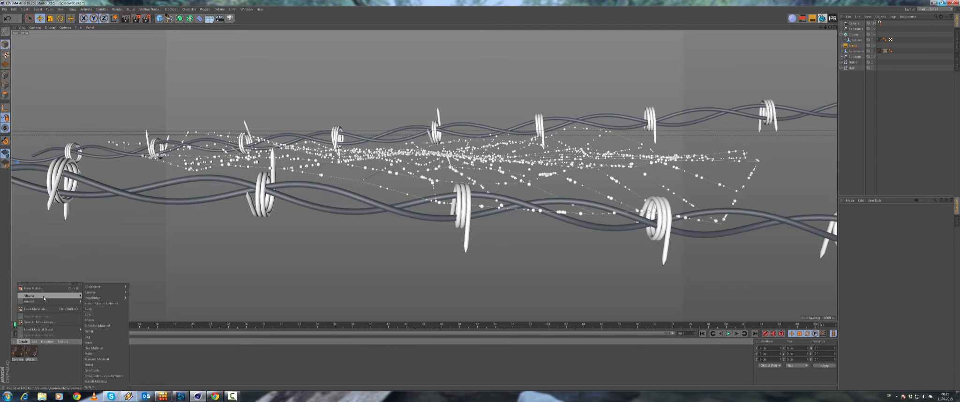
mouse_move(46, 302)
left_click(101, 365)
double_click(18, 352)
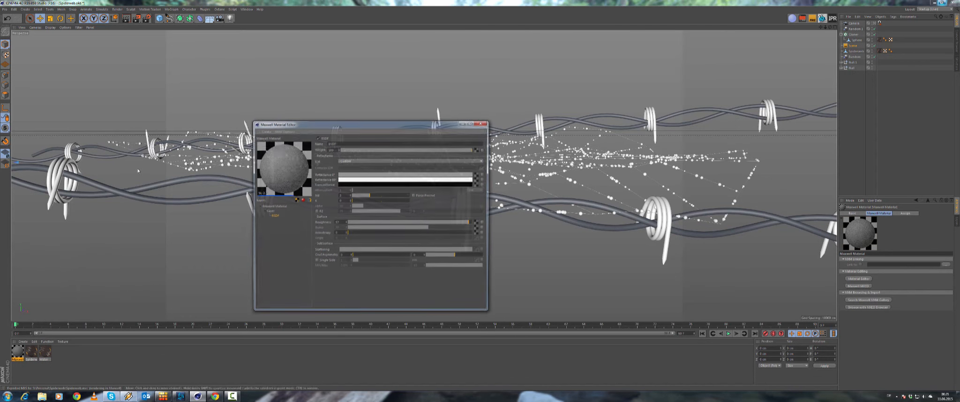
left_click(272, 206)
left_click(365, 143)
type("Rai")
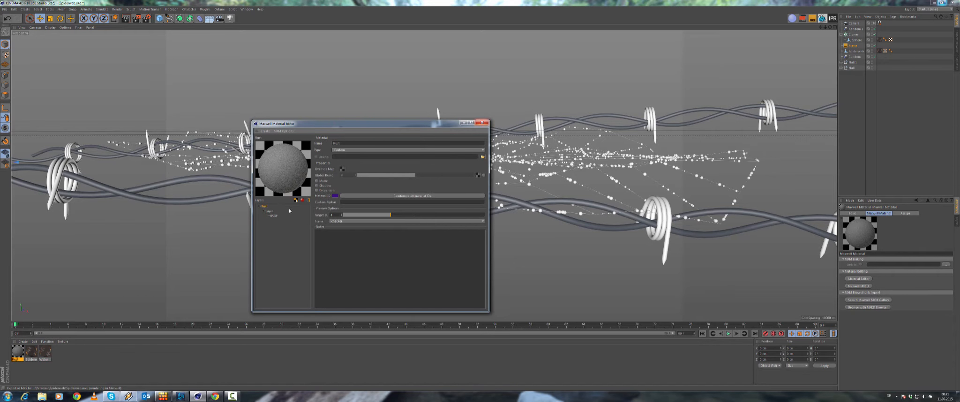
Start loading an image for the BSDF layer's Reflectance 0° map and select 10-28-13-Texture-68.jpg on the Desktop.
left_click(274, 216)
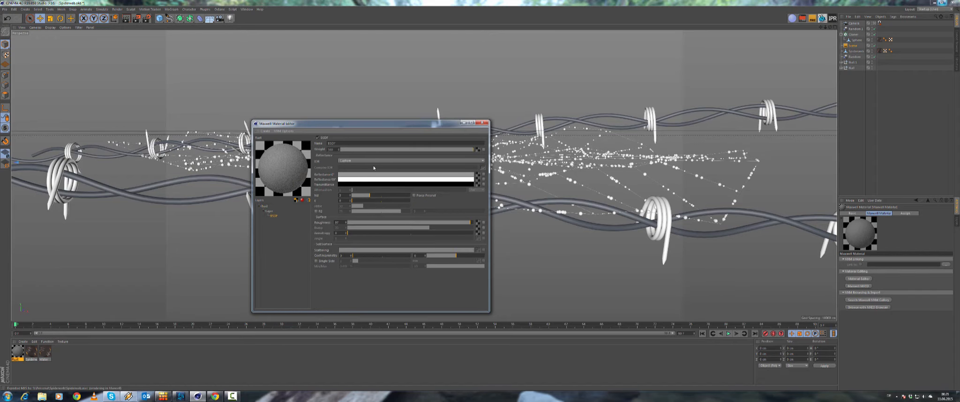
left_click(477, 174)
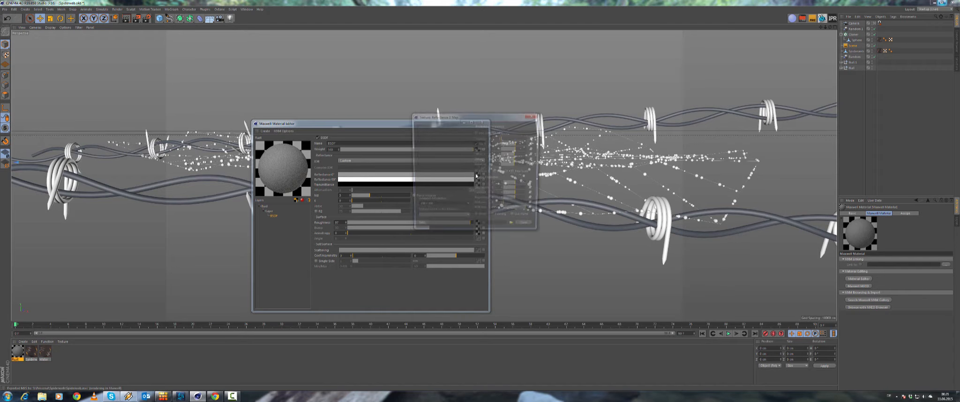
left_click(513, 228)
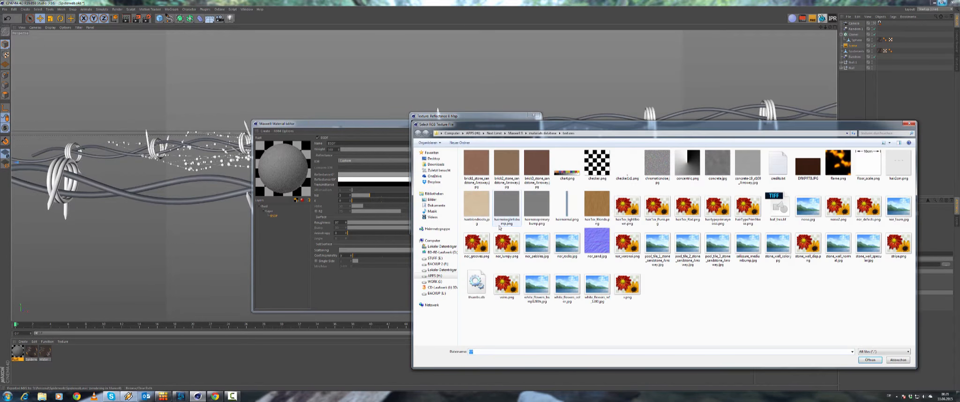
left_click(433, 159)
left_click(488, 218)
left_click(705, 203)
left_click(709, 174)
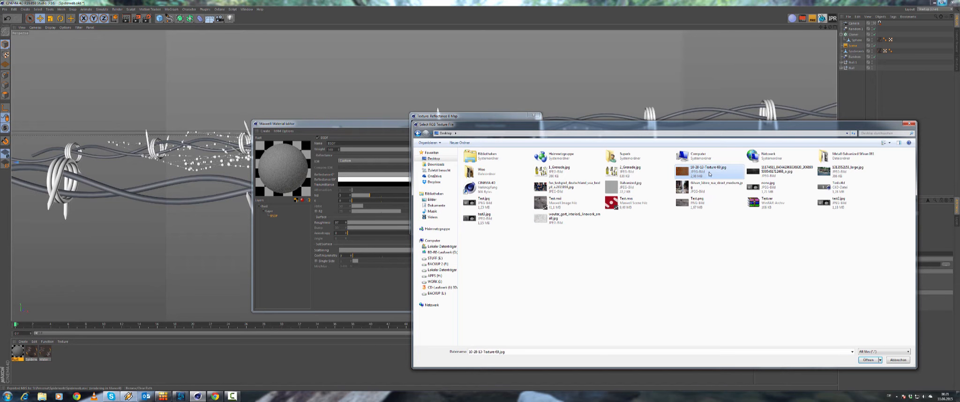
Rename the selected texture file to Rust.jpg, load it as the Reflectance 0° map and close the texture dialog.
right_click(705, 169)
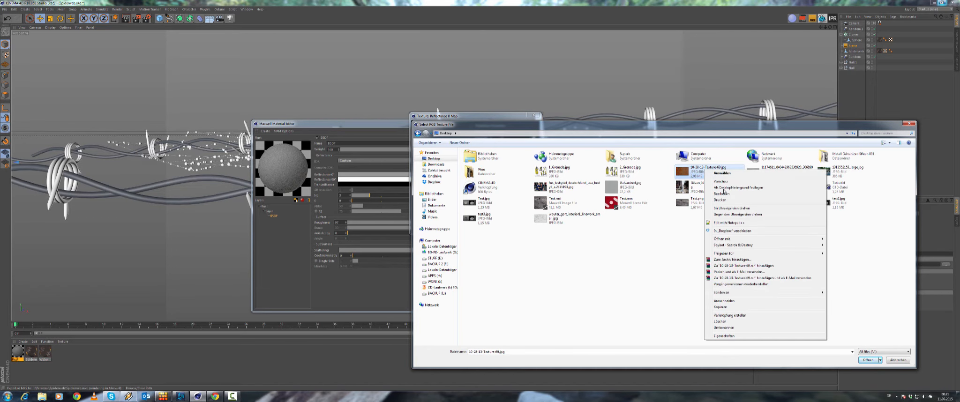
left_click(716, 328)
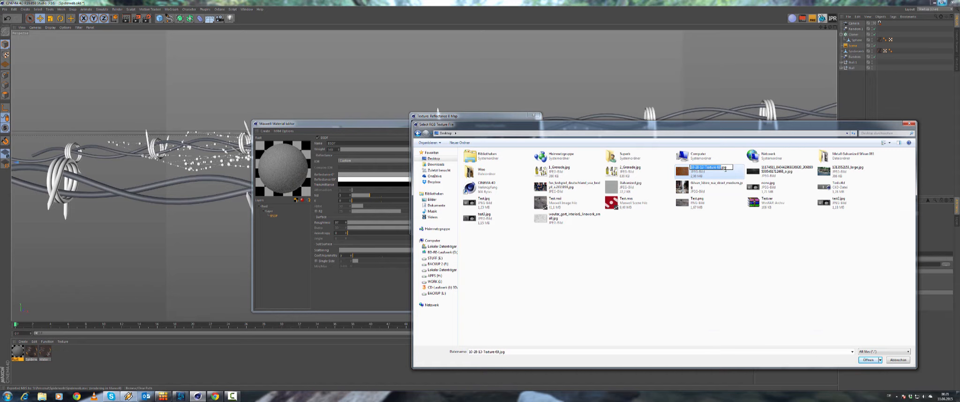
key("BackSpace")
type("Rust")
key("Return")
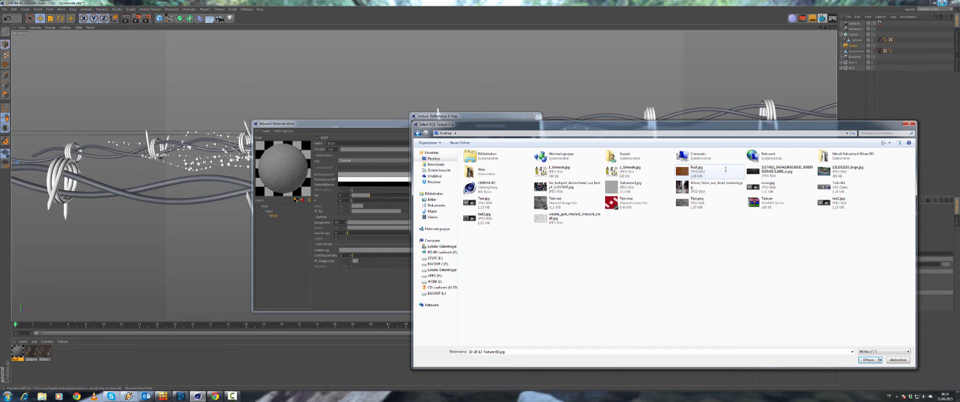
left_click(862, 359)
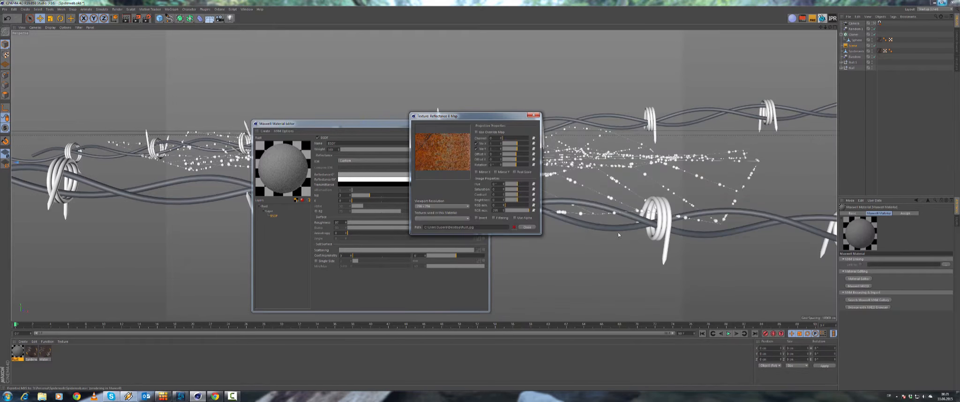
left_click(525, 227)
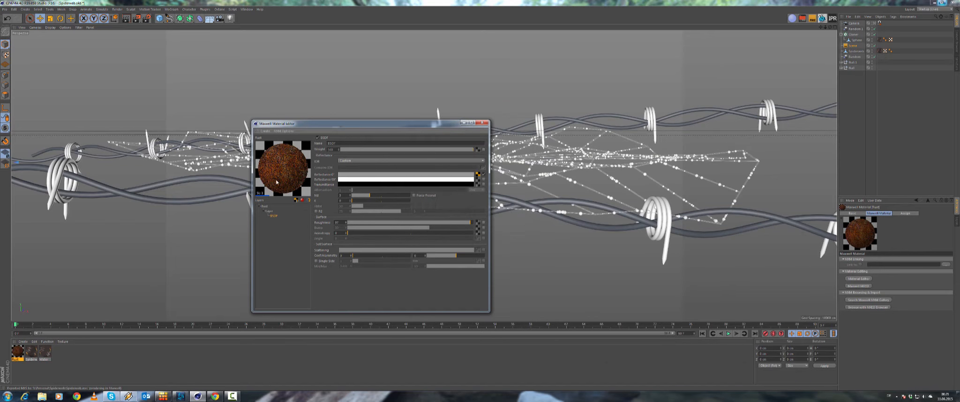
Open the preferences and look through the Material Preview settings for size, shader and material default projects.
left_click(202, 101)
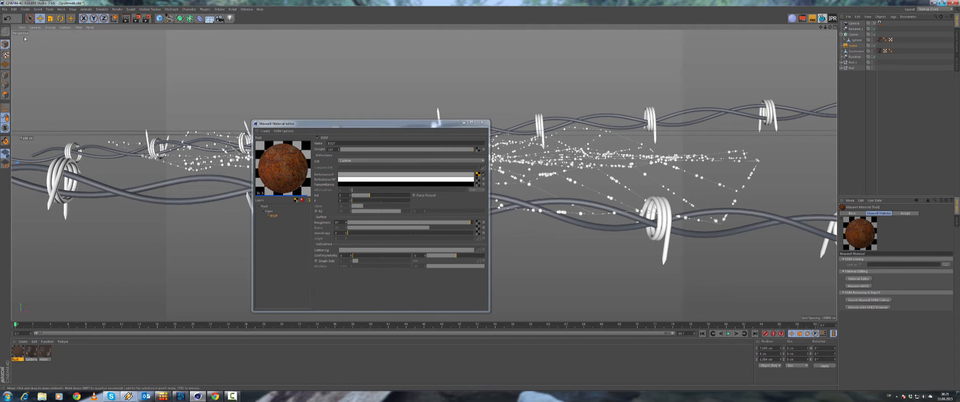
left_click(15, 9)
left_click(31, 100)
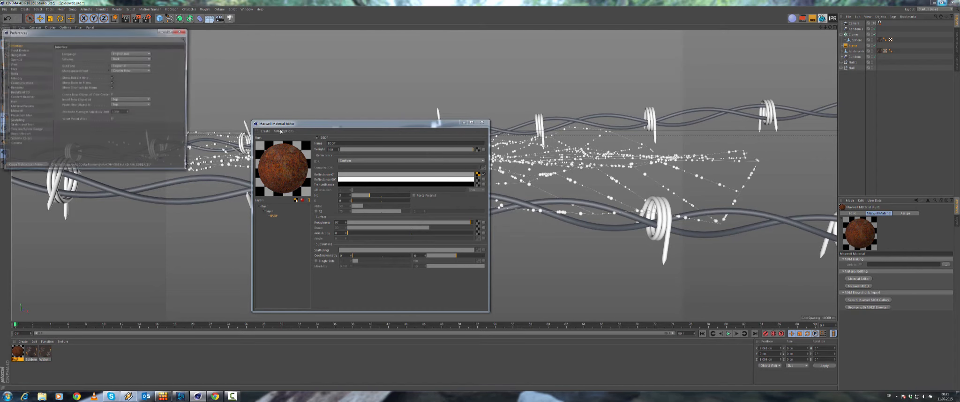
left_click_drag(96, 29, 290, 51)
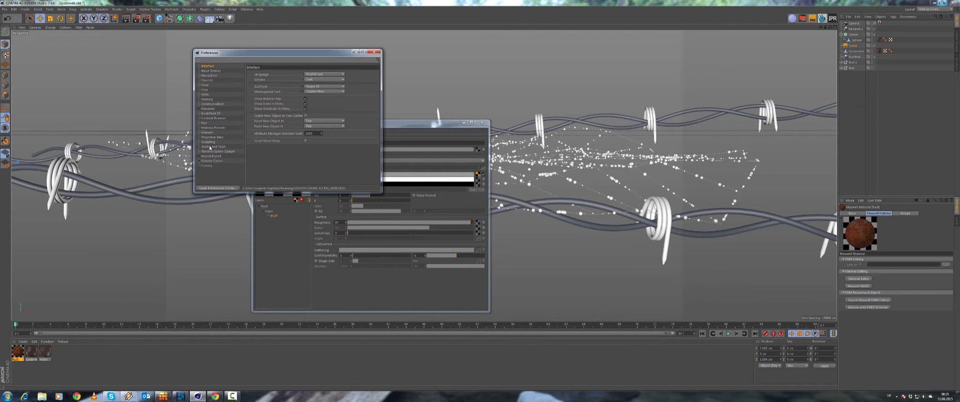
left_click(214, 127)
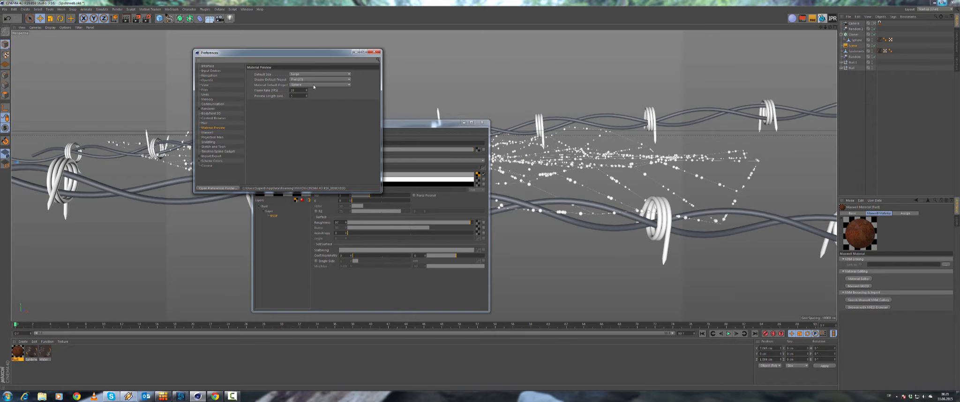
left_click(314, 85)
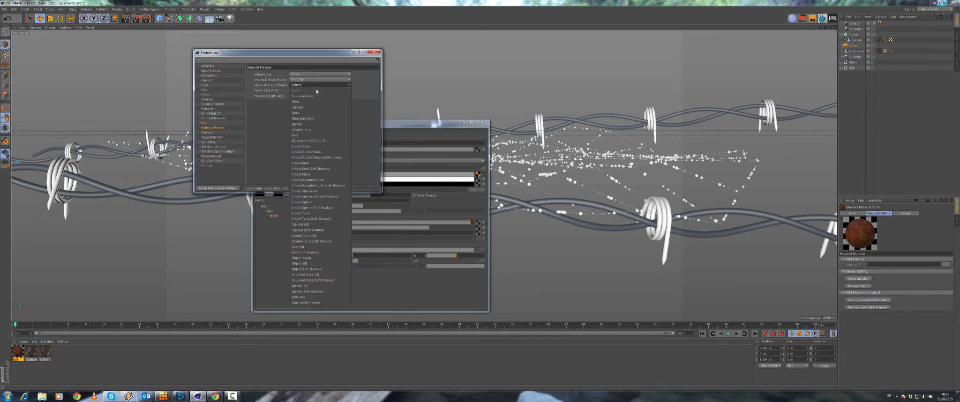
left_click(262, 132)
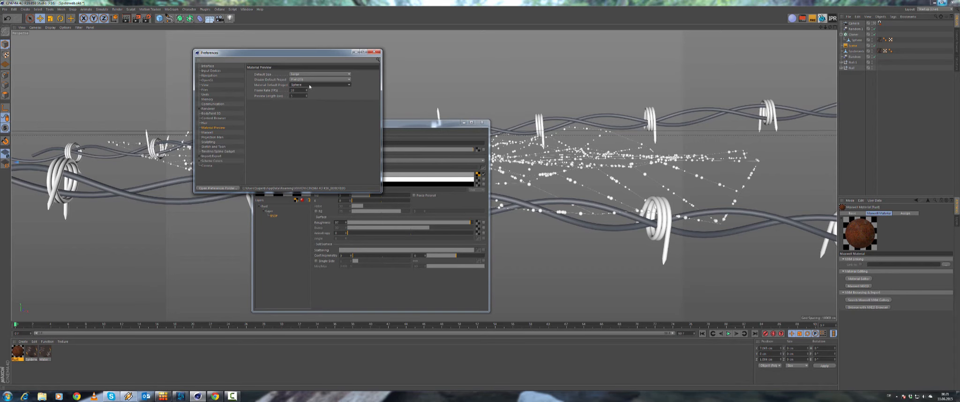
left_click_drag(313, 54, 228, 86)
left_click(222, 113)
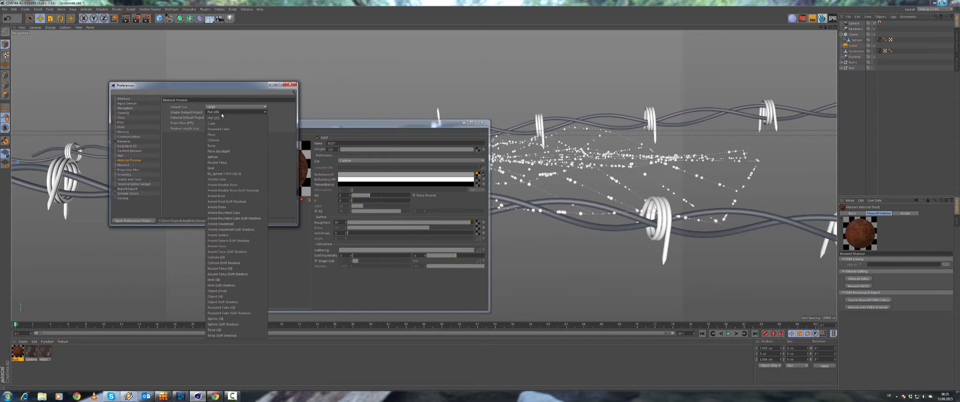
left_click(222, 115)
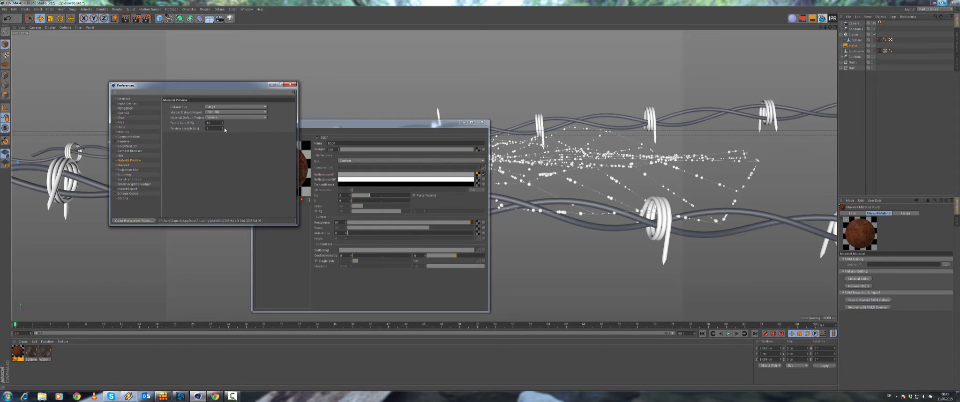
left_click(218, 108)
left_click(192, 136)
In the Maxwell preferences, choose a stage scene for material previews, set the viewport texture size to 512 x 512 and close the preferences.
left_click(124, 165)
left_click(219, 123)
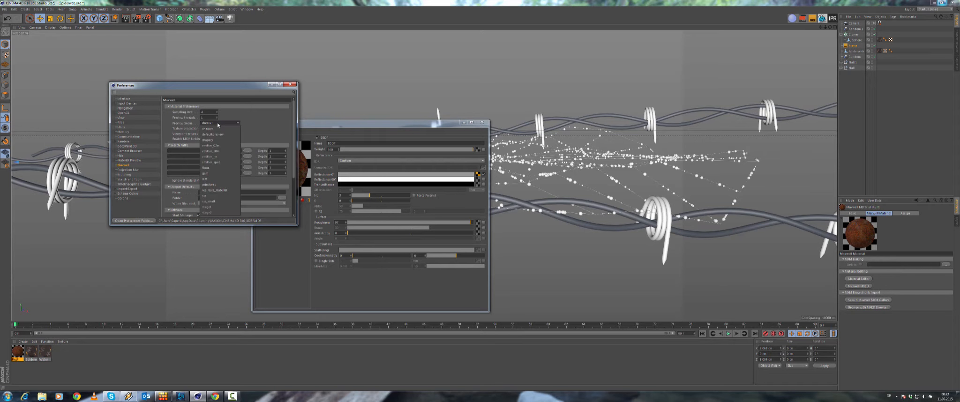
left_click(220, 211)
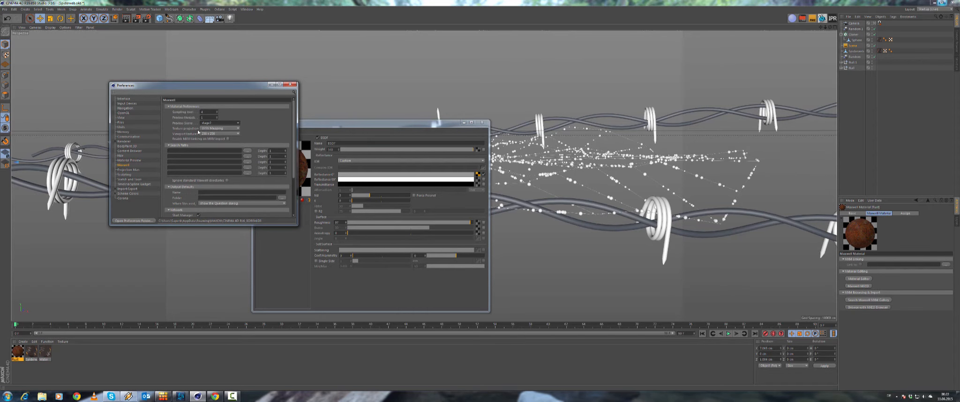
left_click(222, 135)
left_click(219, 151)
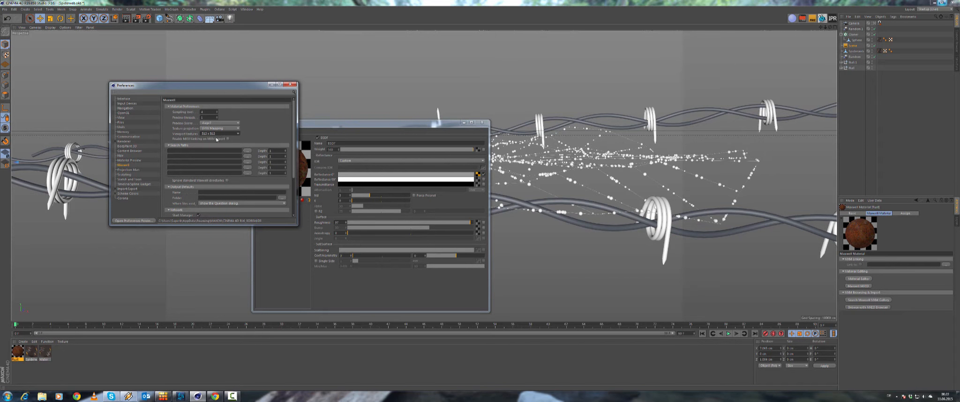
left_click(216, 113)
left_click(292, 84)
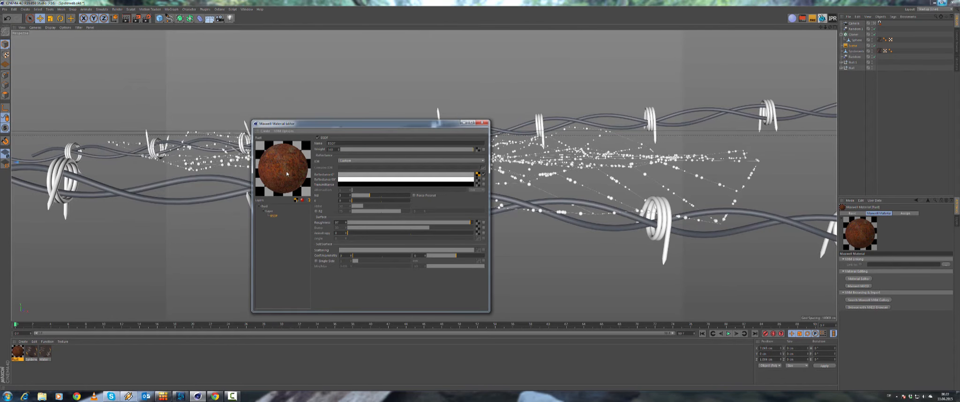
Switch the Rust material's own preview scene to stage1 and raise its preview target SL to the maximum.
left_click(264, 206)
left_click(380, 223)
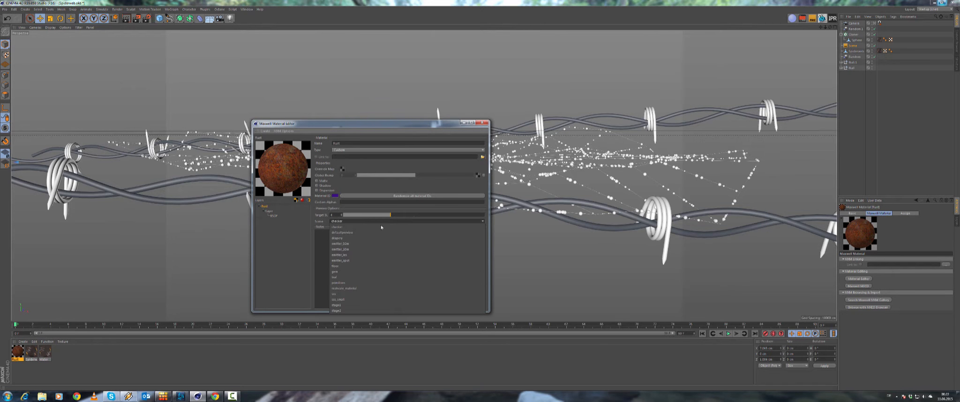
left_click(352, 306)
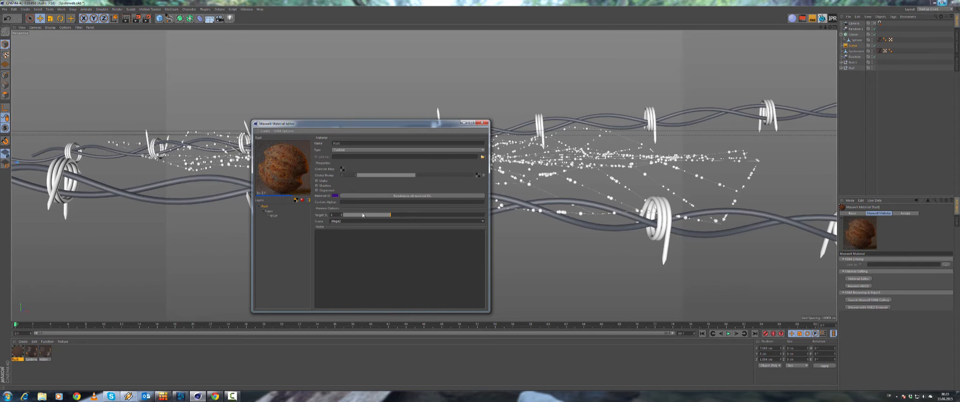
left_click_drag(390, 215, 484, 214)
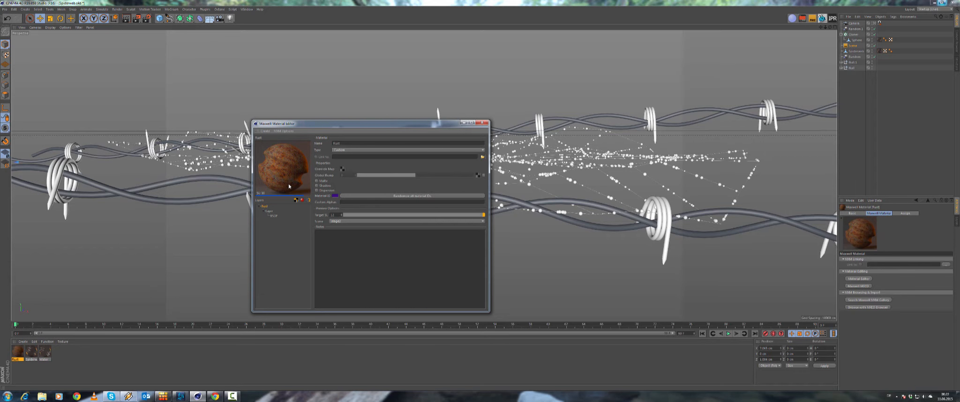
Try a slight K value on the BSDF layer with a roughness of about 79.
left_click(273, 217)
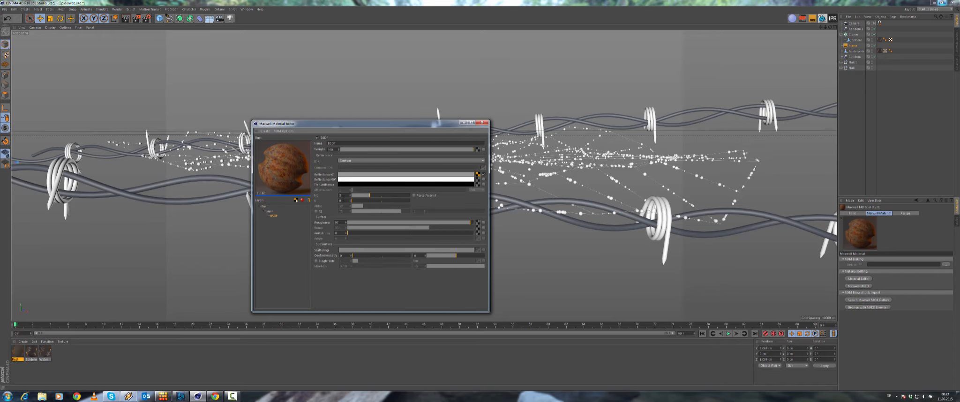
left_click(414, 196)
left_click_drag(353, 202, 353, 203)
left_click_drag(435, 223, 398, 224)
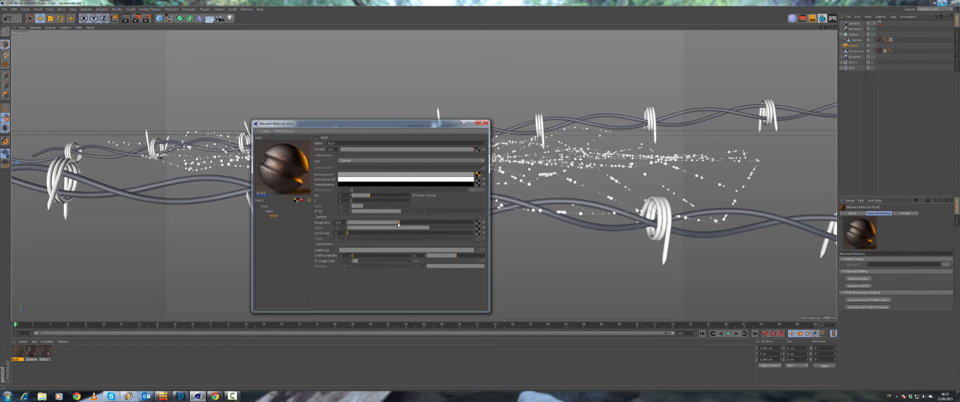
left_click(429, 222)
left_click(445, 223)
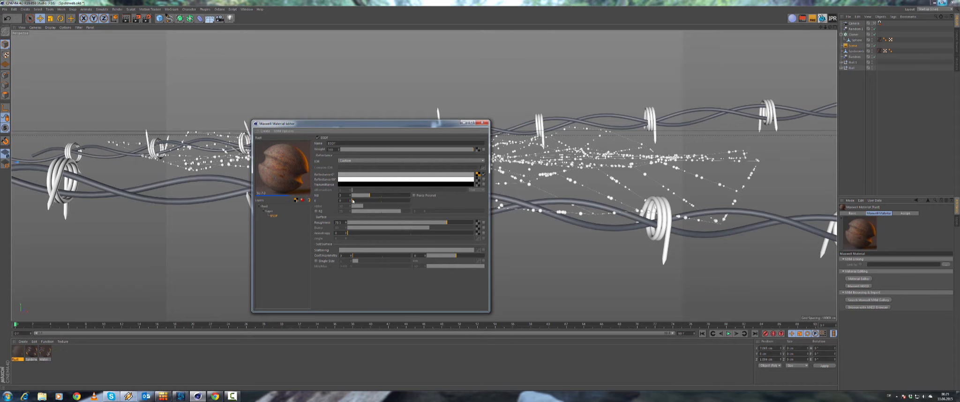
Test a slightly higher K with different roughness values, settle on a roughness of about 67 and enable Force Fresnel.
left_click_drag(353, 201, 354, 200)
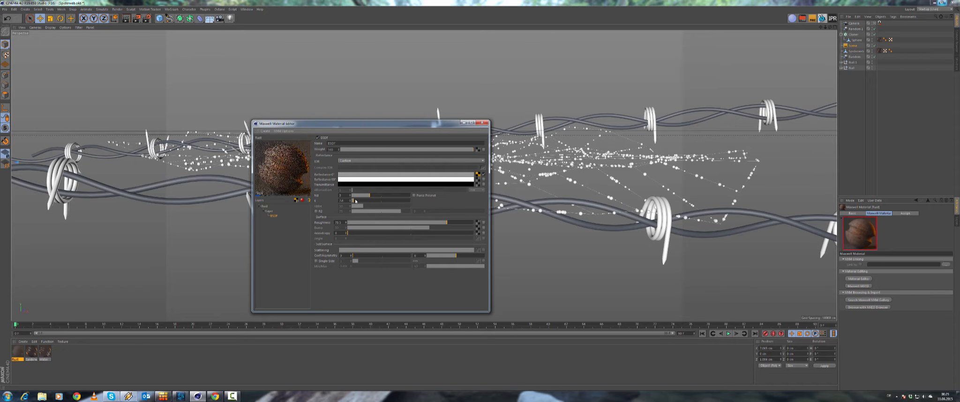
left_click(413, 223)
left_click(379, 222)
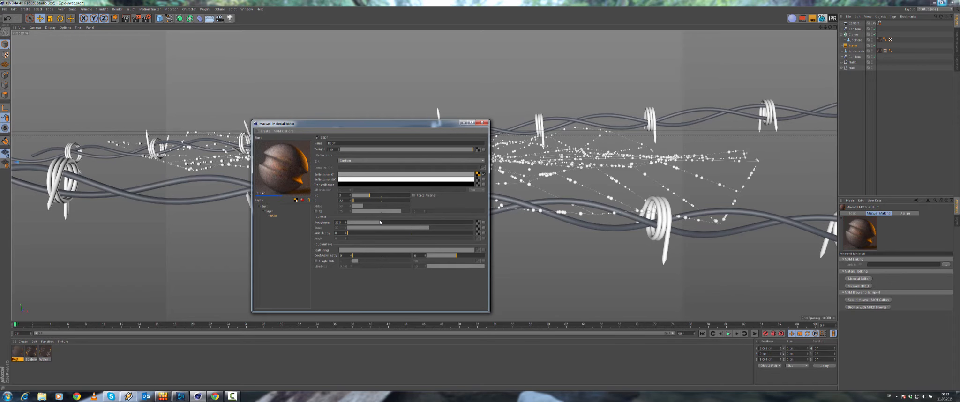
left_click(420, 222)
left_click_drag(421, 223, 431, 223)
left_click(414, 196)
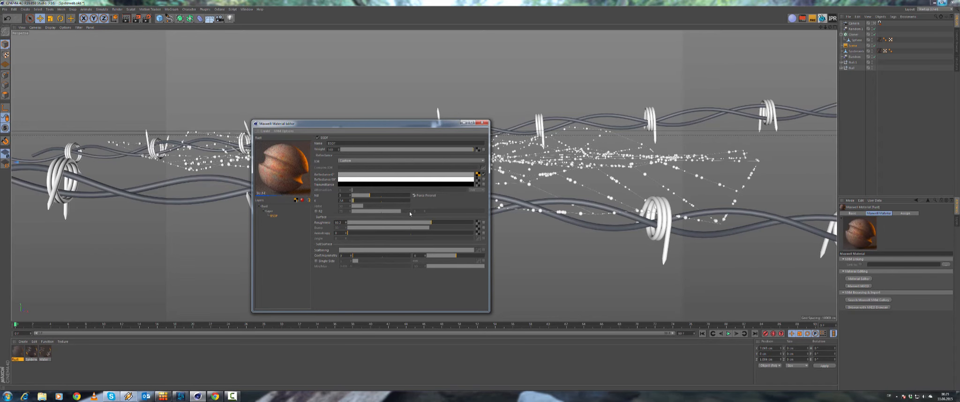
mouse_move(428, 223)
left_mouse_down()
mouse_move(403, 222)
mouse_move(467, 223)
mouse_move(432, 223)
left_mouse_up()
Reset K to 0, compare Nd values of 1 and 10, return Nd to about 3 and check the BSDF type choices.
type("0")
key("Return")
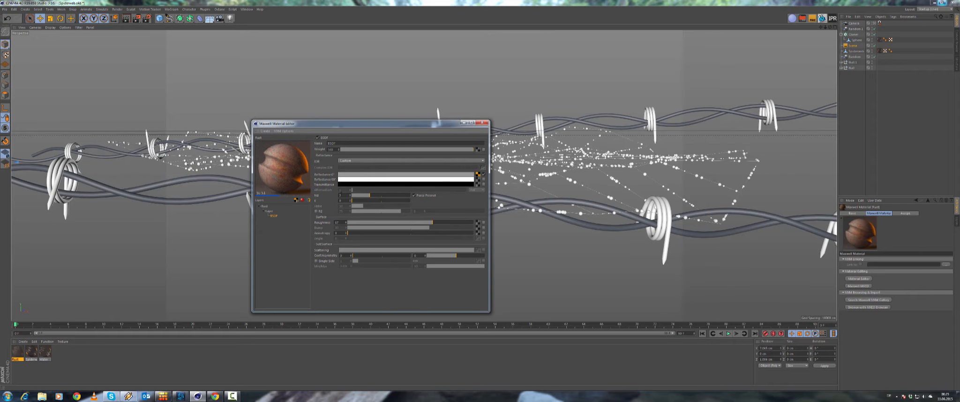
type("1")
key("Return")
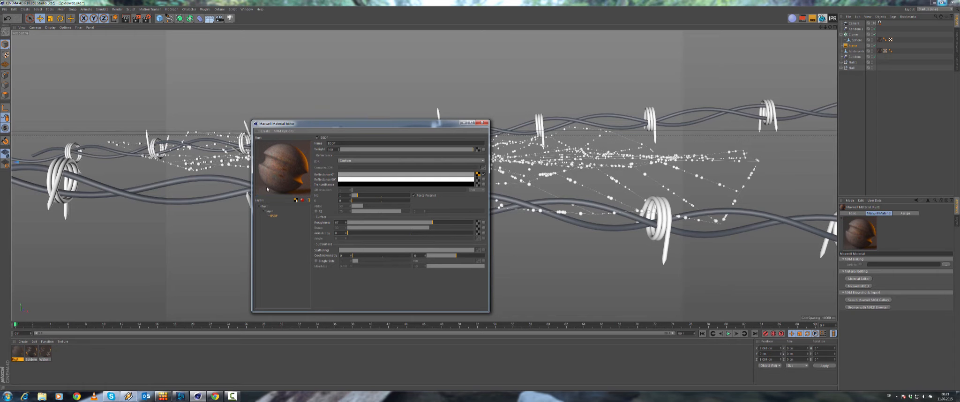
type("10")
key("Return")
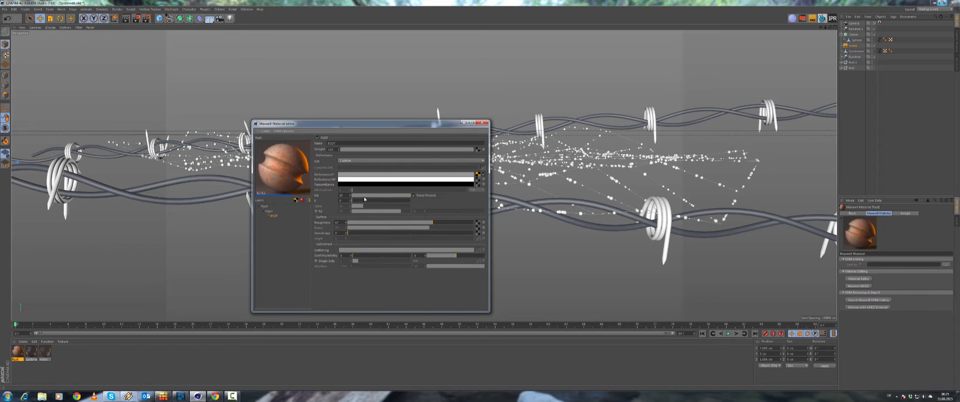
left_click_drag(372, 196, 370, 198)
left_click(351, 160)
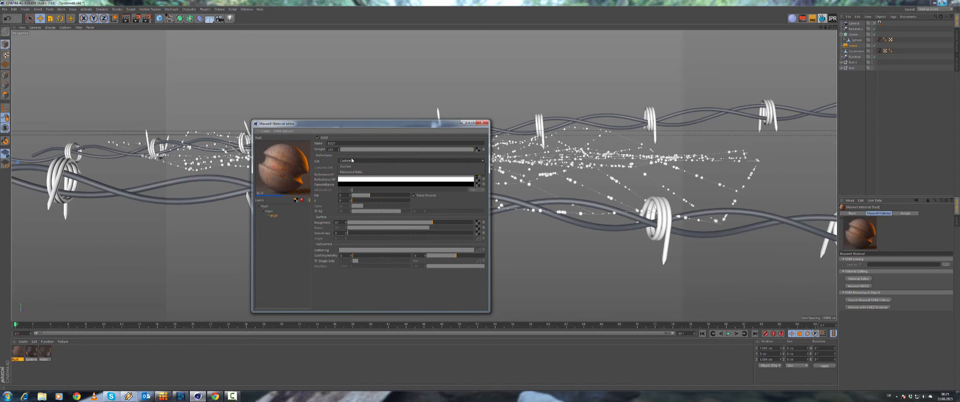
left_click(325, 206)
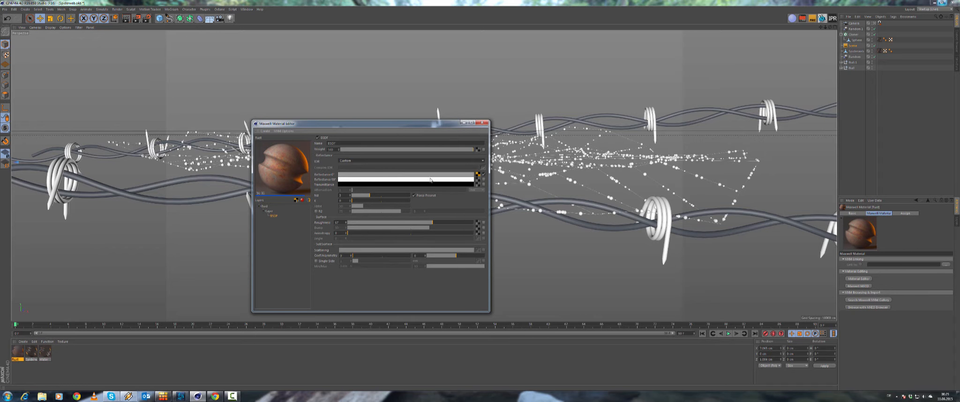
Load Rust.jpg as the texture map for the BSDF layer's Reflectance 90 color.
left_click(478, 180)
left_click(517, 232)
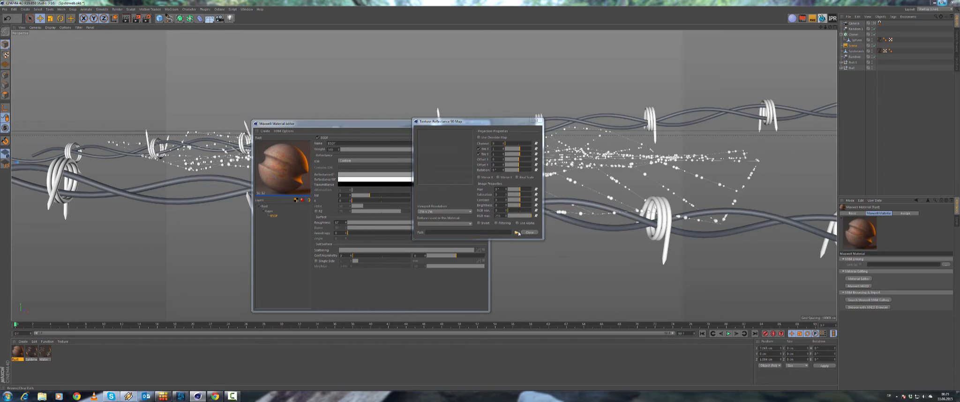
double_click(763, 197)
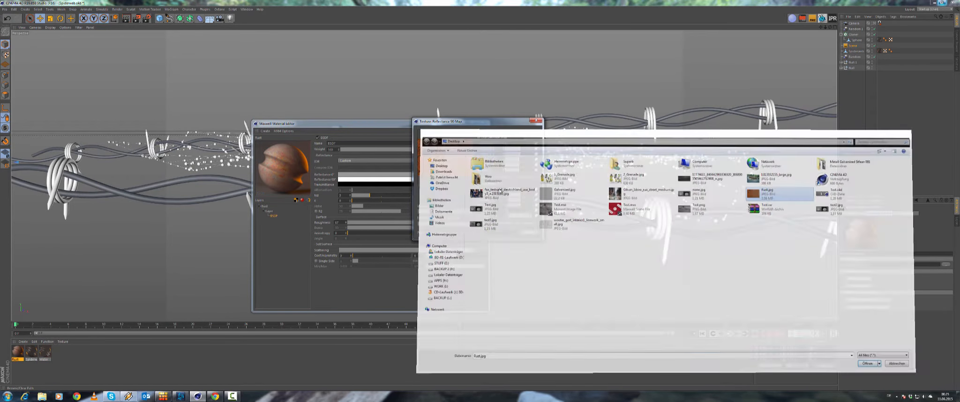
left_click(506, 224)
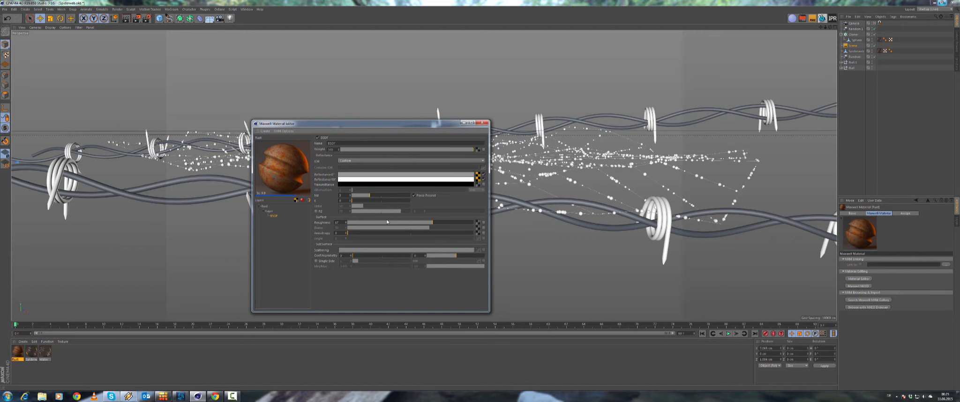
Test a lower roughness, raise Nd slightly, settle on a roughness of about 76 and close the Maxwell material editor.
left_click_drag(422, 227, 410, 225)
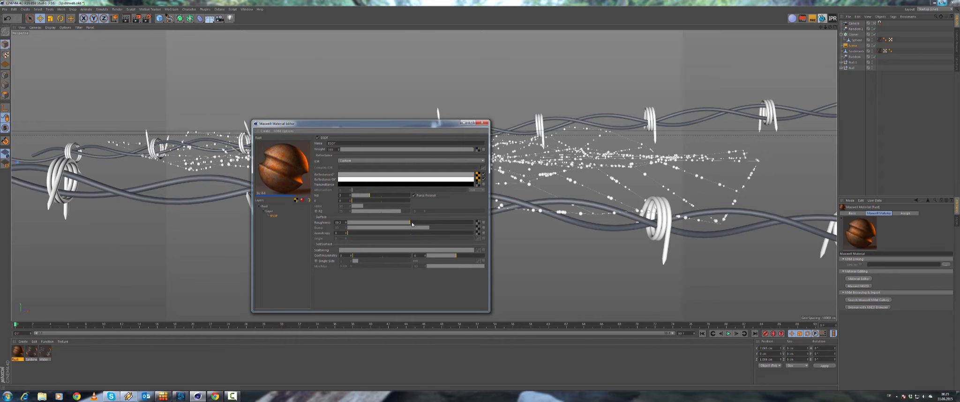
mouse_move(369, 196)
left_mouse_down()
mouse_move(387, 194)
mouse_move(354, 194)
mouse_move(395, 196)
mouse_move(375, 199)
left_mouse_up()
left_click_drag(409, 223, 440, 223)
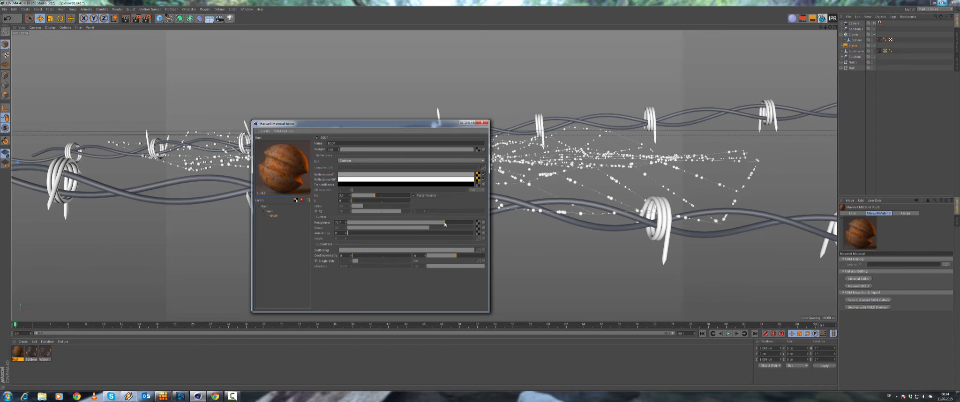
left_click_drag(445, 222, 445, 225)
left_click(155, 262)
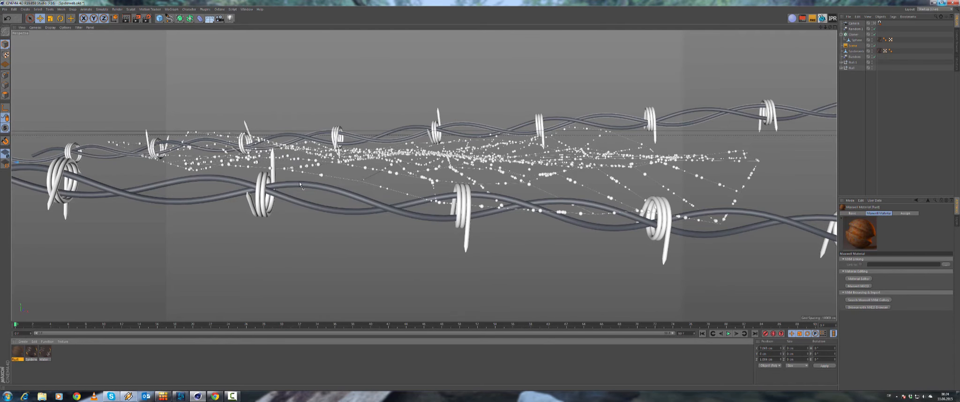
Apply the Rust material to one foreground wire strand and create a new standard material.
left_click_drag(300, 185, 300, 185)
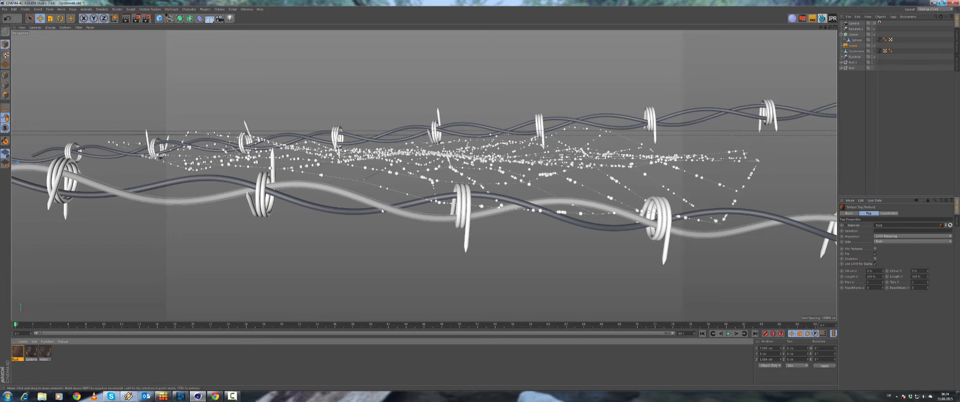
double_click(74, 361)
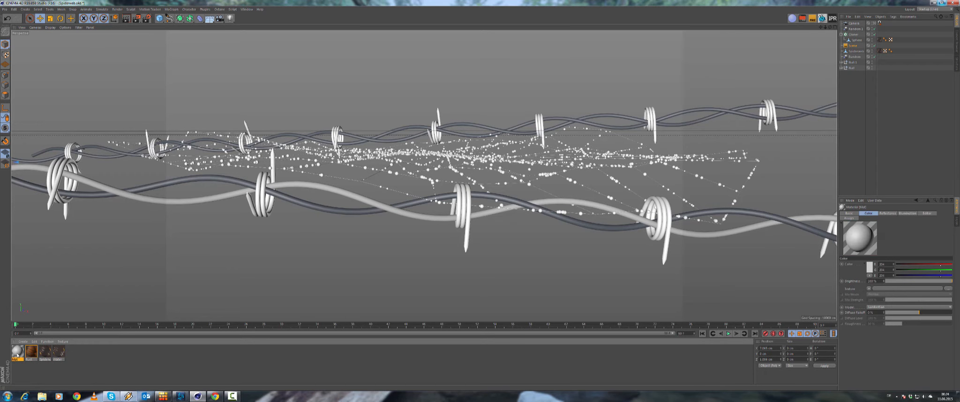
left_click(50, 27)
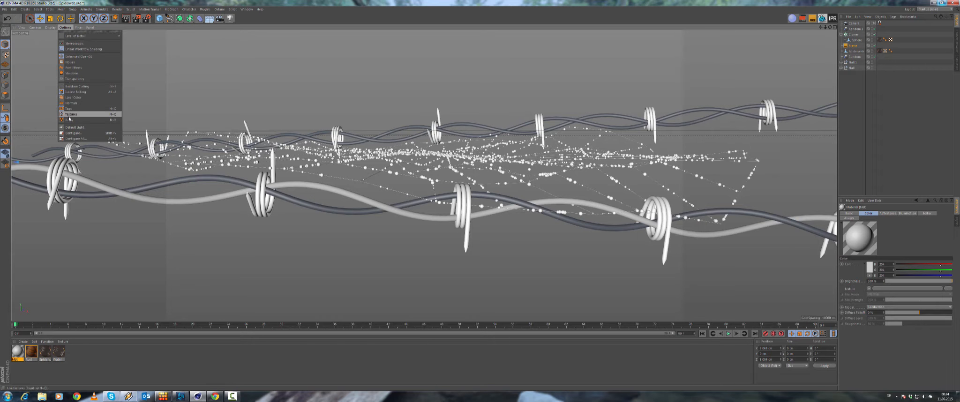
left_click(26, 2)
Load Rust.jpg from the desktop as the new standard material's Color texture and close its editor.
double_click(18, 352)
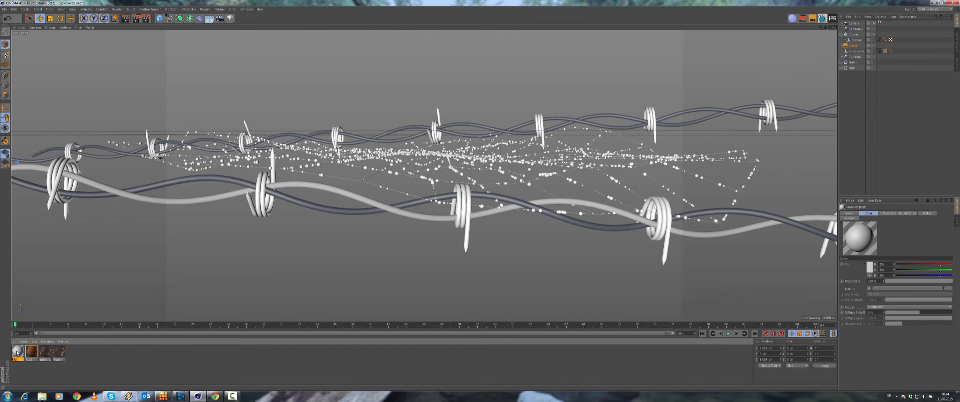
left_click(151, 82)
left_click(161, 93)
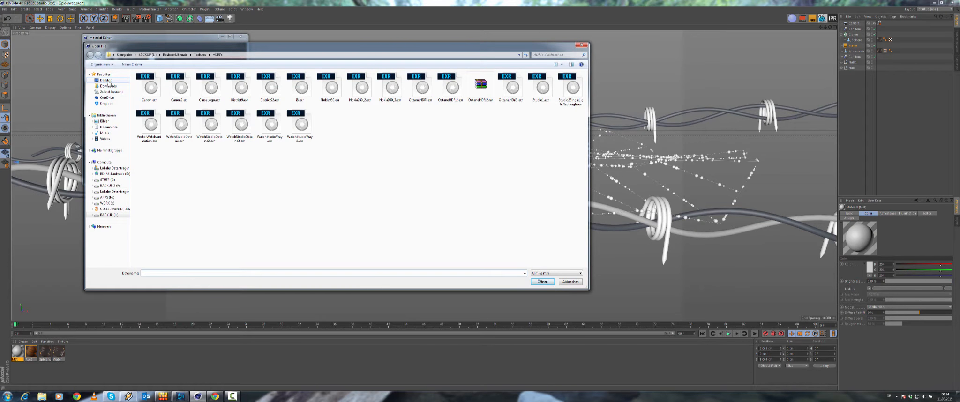
left_click(108, 81)
left_click(440, 115)
double_click(441, 115)
left_click(514, 219)
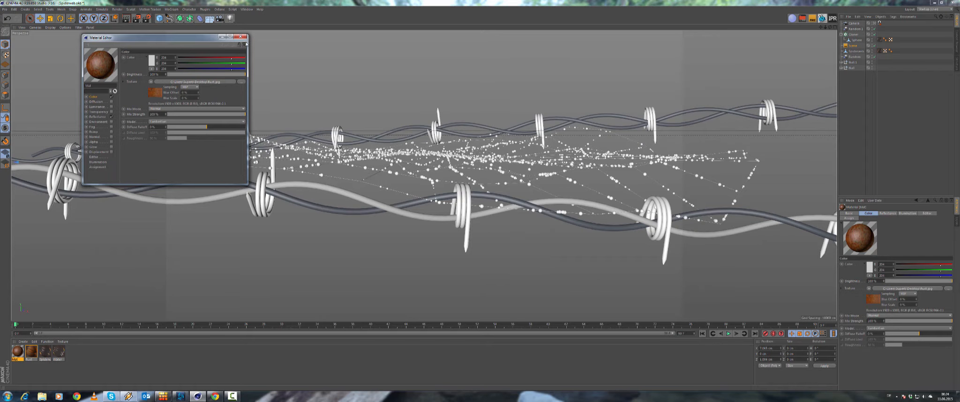
left_click(242, 36)
Replace the Rust material on the foreground strand's sweep with the new standard material.
left_click(841, 68)
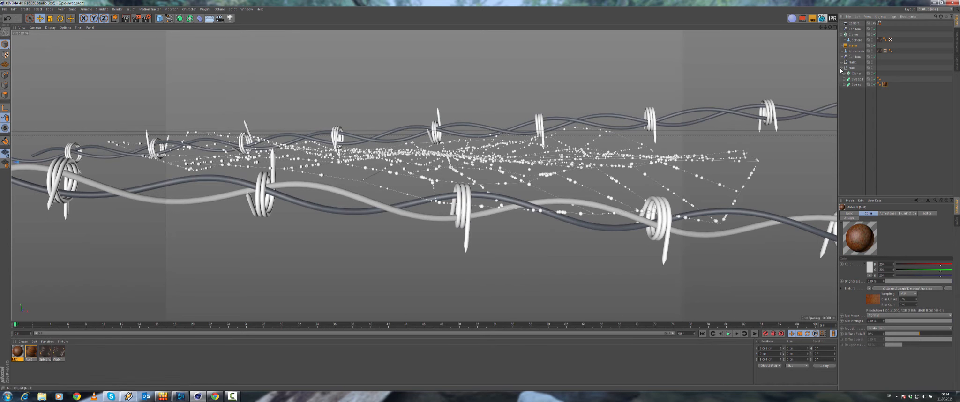
left_click_drag(24, 364, 849, 109)
left_click_drag(889, 85, 887, 85)
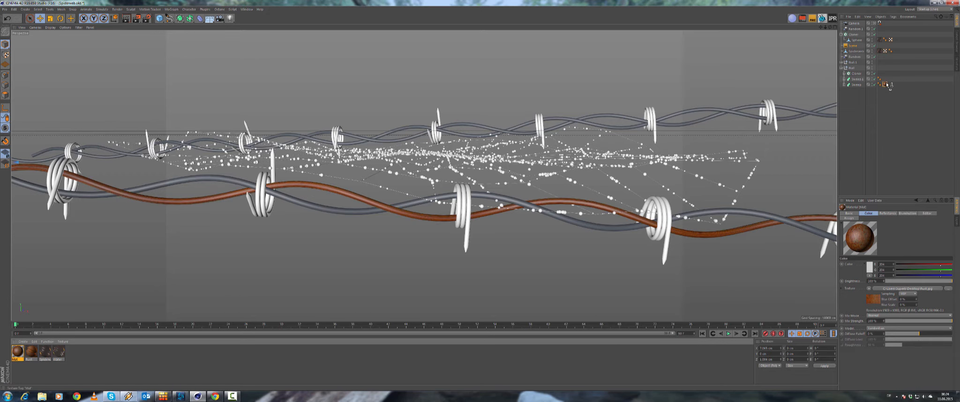
left_click(885, 84)
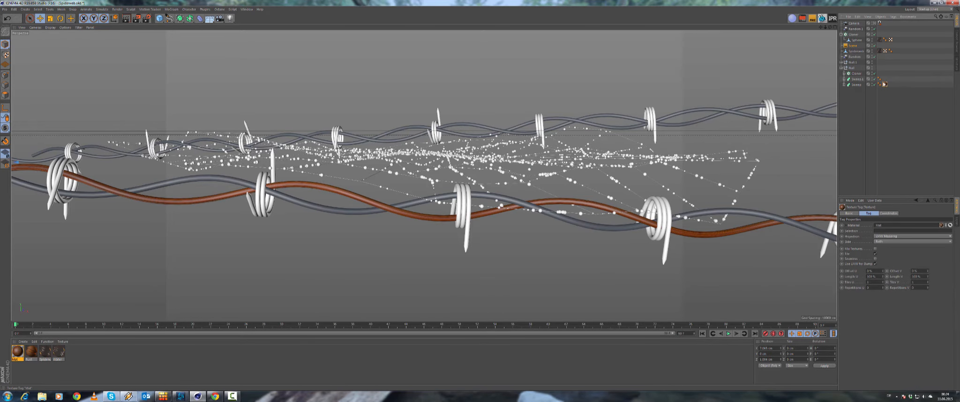
Add a Protection tag to the camera and leave the camera view.
right_click(852, 24)
mouse_move(858, 27)
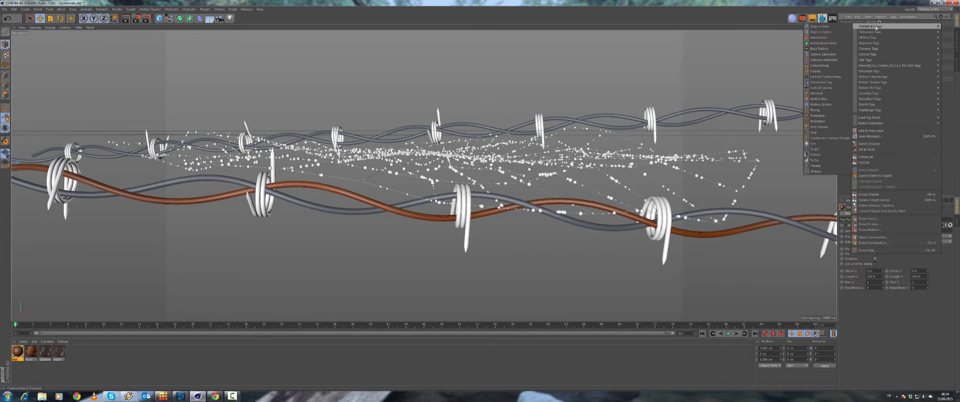
left_click(821, 118)
left_click(875, 23)
Try Spherical projection for the rust texture on the foreground strand.
left_click_drag(244, 234, 427, 283, "alt")
right_click_drag(431, 278, 365, 274, "alt")
left_click_drag(366, 274, 321, 291, "alt")
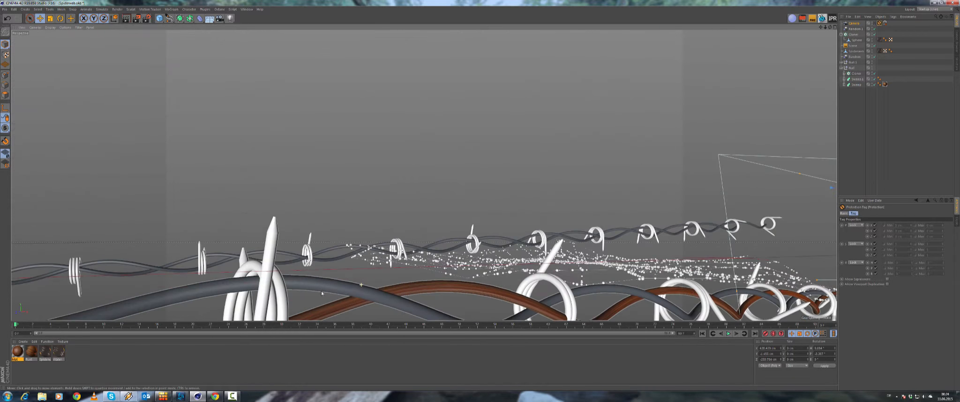
middle_click_drag(322, 291, 422, 176, "alt")
right_click_drag(422, 176, 262, 162, "alt")
left_click_drag(259, 163, 262, 196, "alt")
left_click(885, 84)
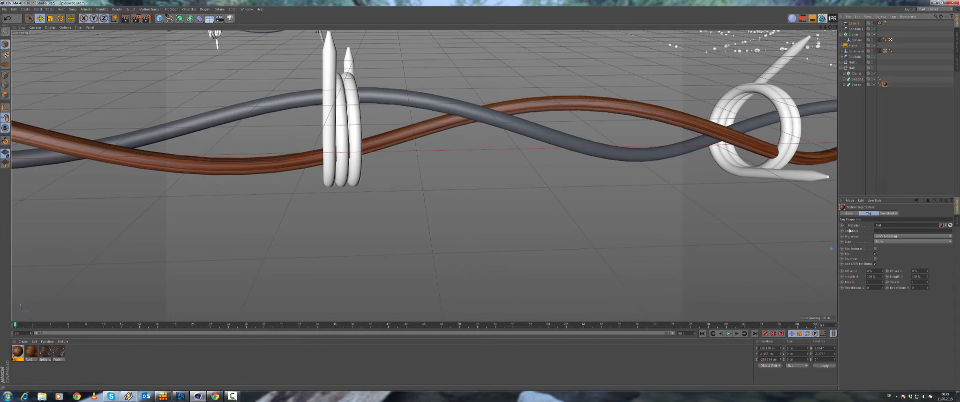
left_click(885, 237)
left_click(882, 244)
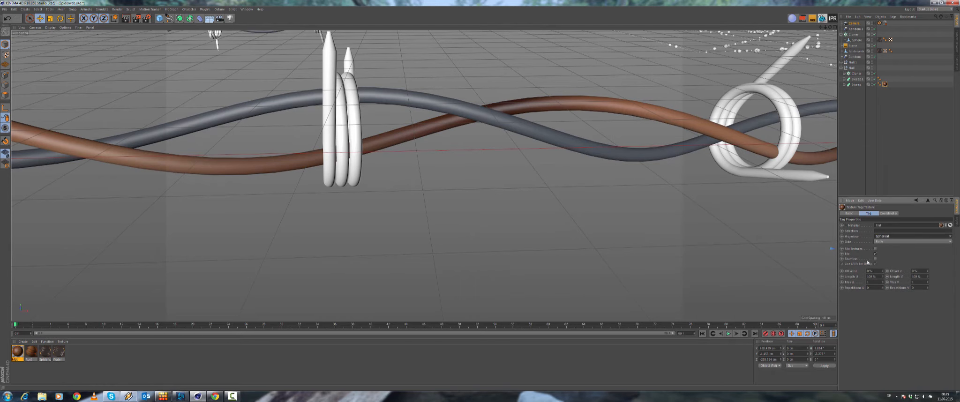
Reduce the strand texture's Length U and Length V to 1 % and inspect the wire up close.
left_click_drag(884, 277, 884, 308)
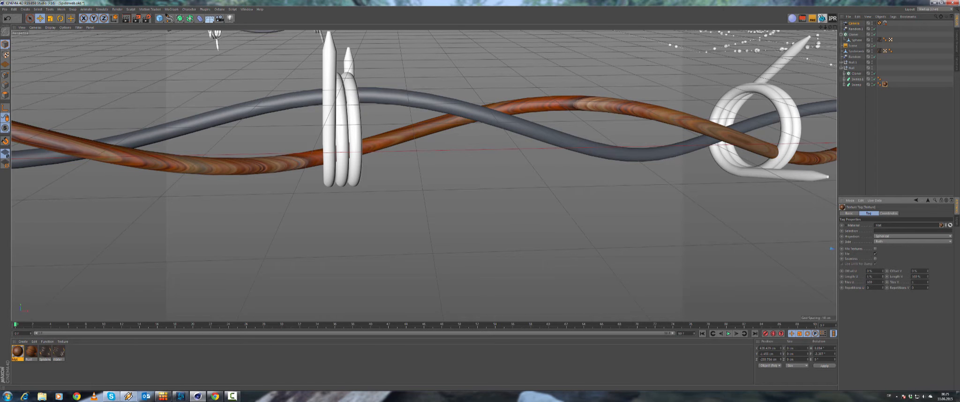
mouse_move(929, 279)
left_mouse_down()
mouse_move(928, 295)
mouse_move(929, 276)
left_mouse_up()
left_click_drag(301, 122, 194, 101, "alt")
right_click_drag(193, 102, 203, 123, "alt")
left_click_drag(203, 123, 268, 101, "alt")
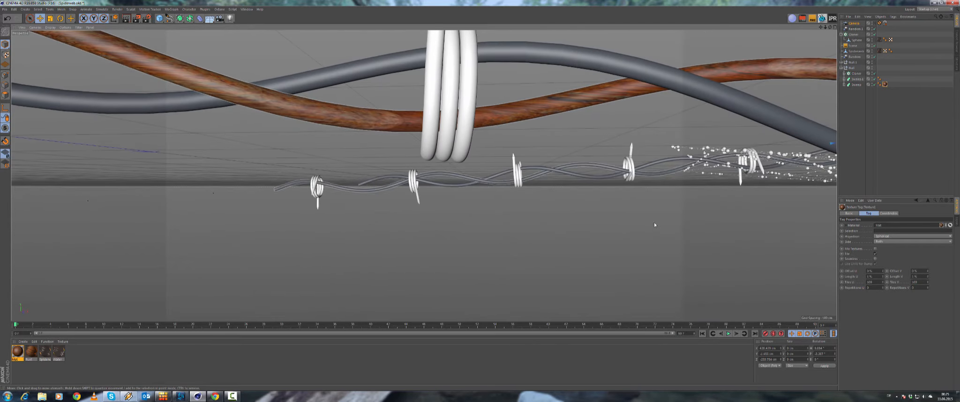
Try Cylindrical projection on the strand's texture with a larger Length V.
left_click(888, 237)
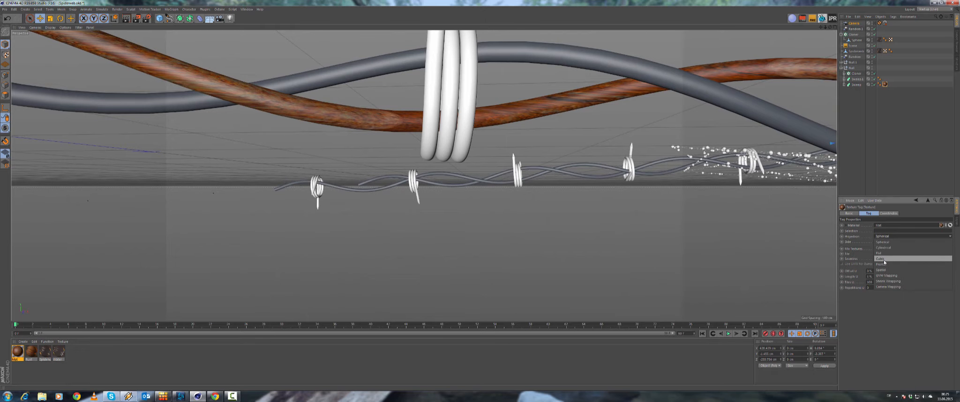
left_click(886, 247)
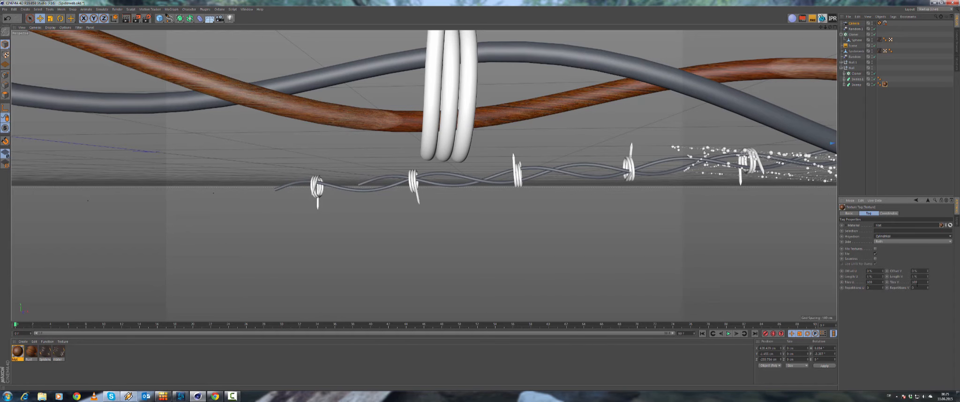
left_click_drag(927, 276, 928, 274)
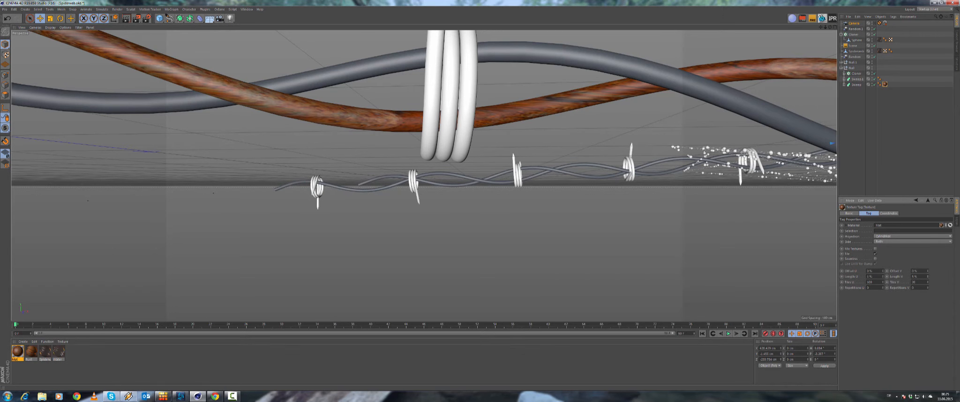
Set the strand's texture projection to Flat, raise Length U to about 40 % and enlarge Length V.
left_click(904, 237)
left_click(893, 253)
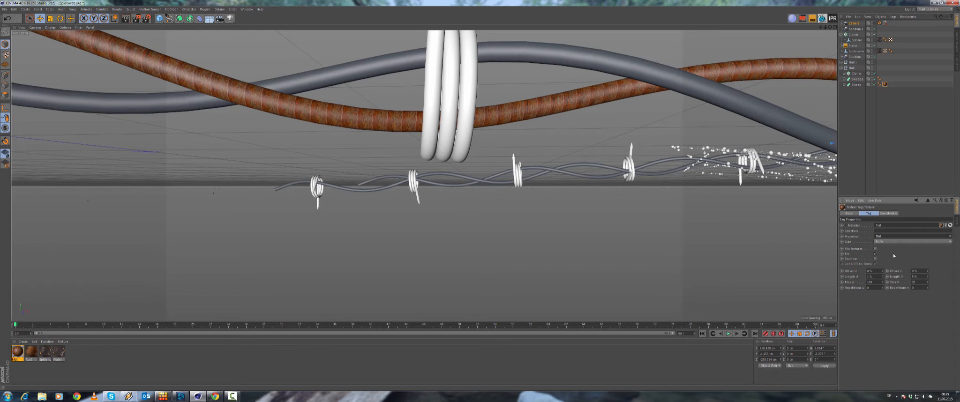
left_click_drag(376, 117, 376, 135, "alt")
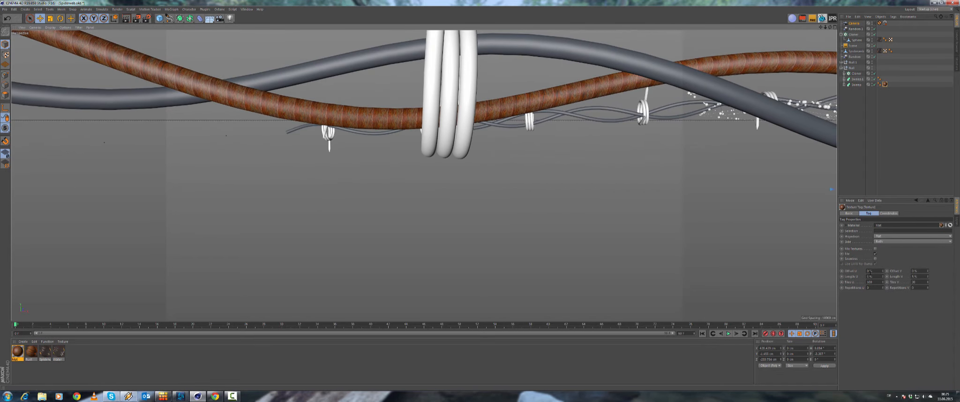
left_click_drag(882, 279, 927, 274)
left_click_drag(422, 110, 478, 116, "alt")
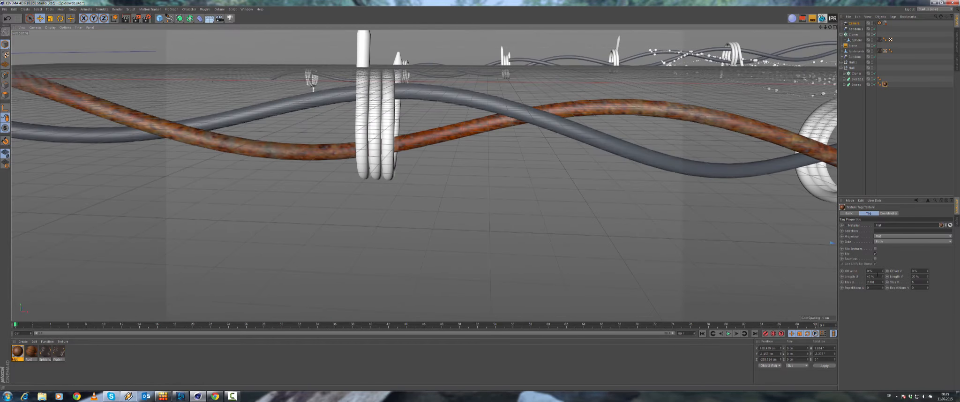
left_click_drag(687, 215, 450, 150, "alt")
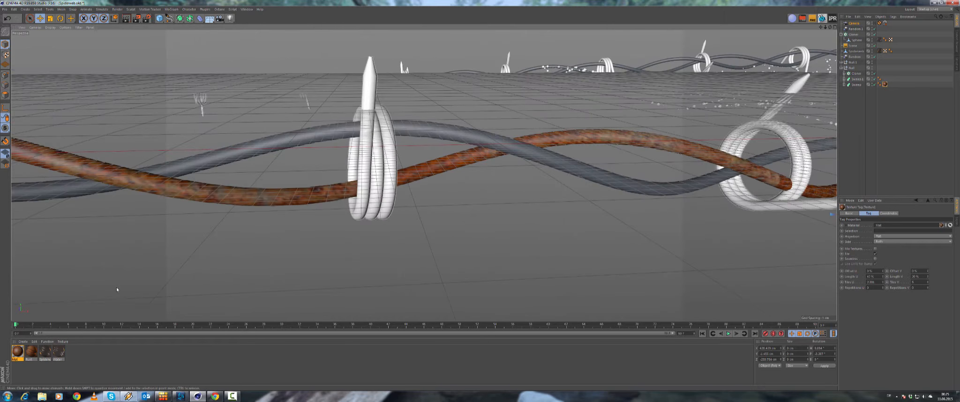
Copy the adjusted rust texture tag to the second foreground strand and to both strands of the background wire.
left_click(885, 84)
left_click_drag(856, 81, 856, 79, "ctrl")
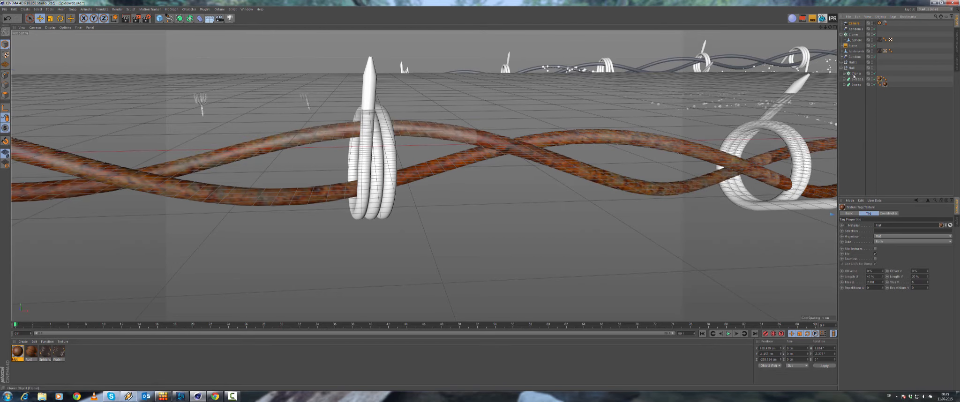
left_click(841, 63)
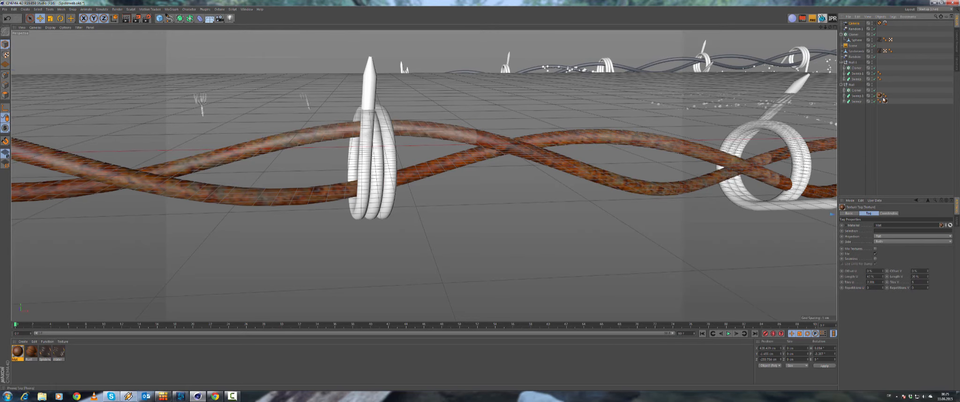
left_click_drag(863, 80, 857, 74, "ctrl")
left_click_drag(375, 141, 342, 157, "alt")
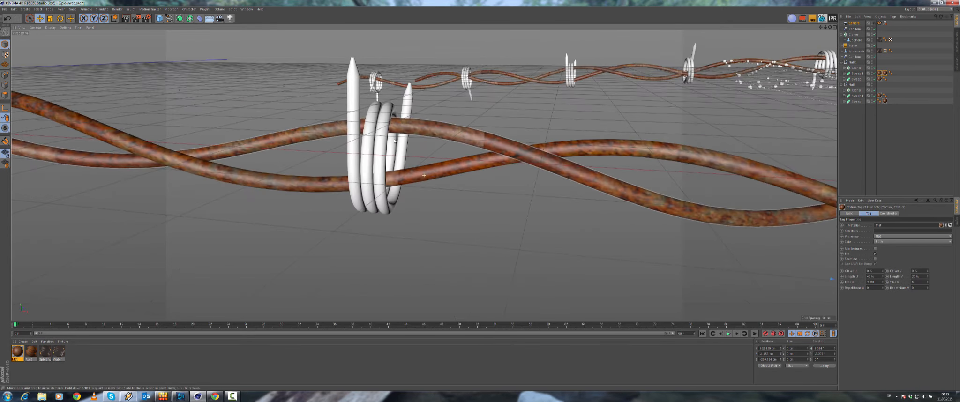
Apply the standard rust material to the foreground wire's barb cloner.
left_click(375, 160)
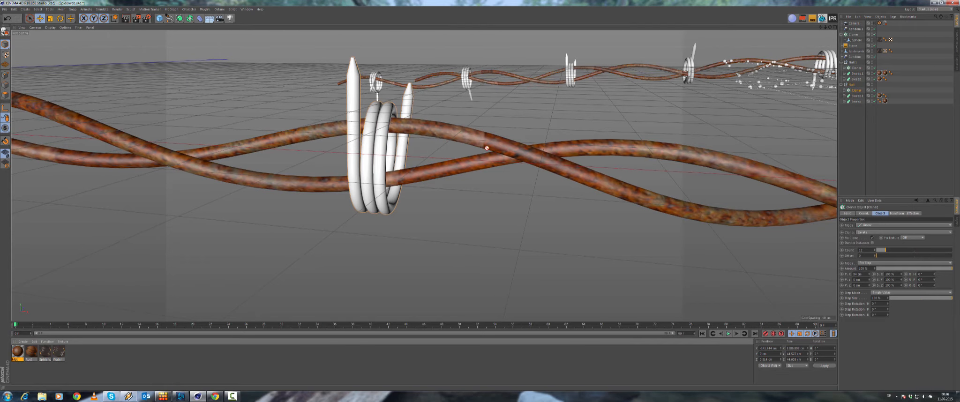
left_click_drag(859, 92, 859, 91)
left_click_drag(329, 149, 300, 144, "alt")
Set the barbs' texture projection to Flat and reduce its Length U and Length V.
left_click(899, 238)
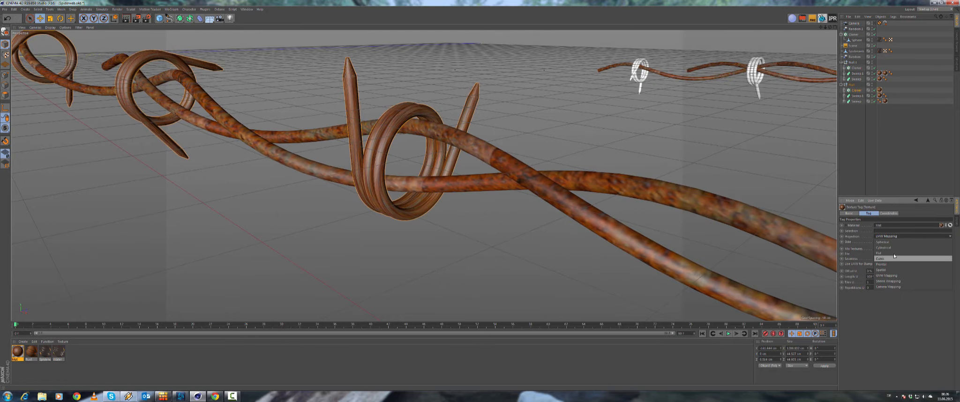
left_click(881, 253)
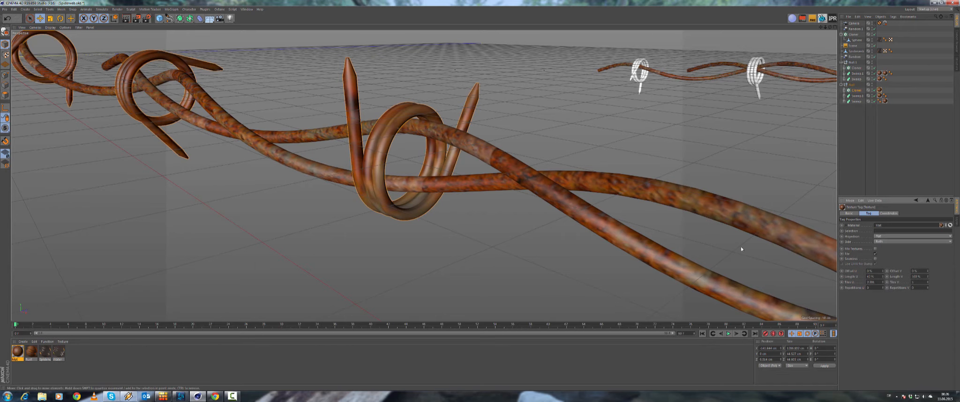
key("Return")
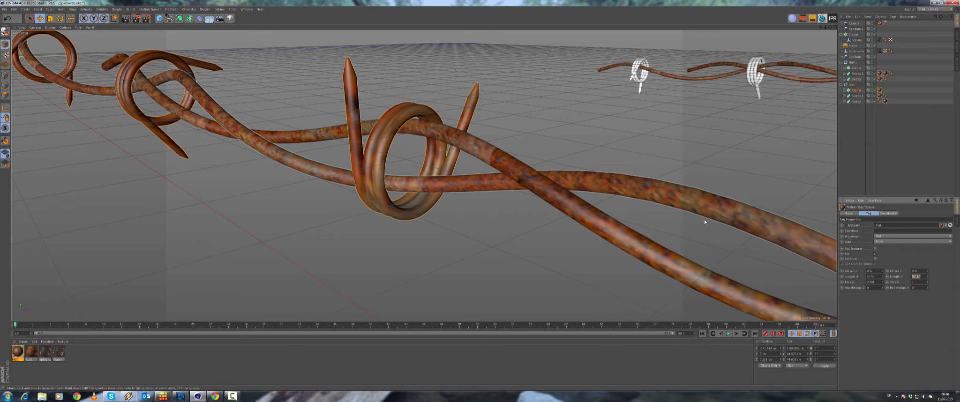
Apply the entered Length V to the texture projection of the foreground barbs.
key("Return")
mouse_move(384, 132)
left_mouse_down("alt")
mouse_move(429, 119)
mouse_move(387, 134)
left_mouse_up("alt")
left_click_drag(375, 174, 396, 186, "alt")
Open the Maxwell Rust material for editing and browse for a texture file for its Global Bump.
left_click(31, 352)
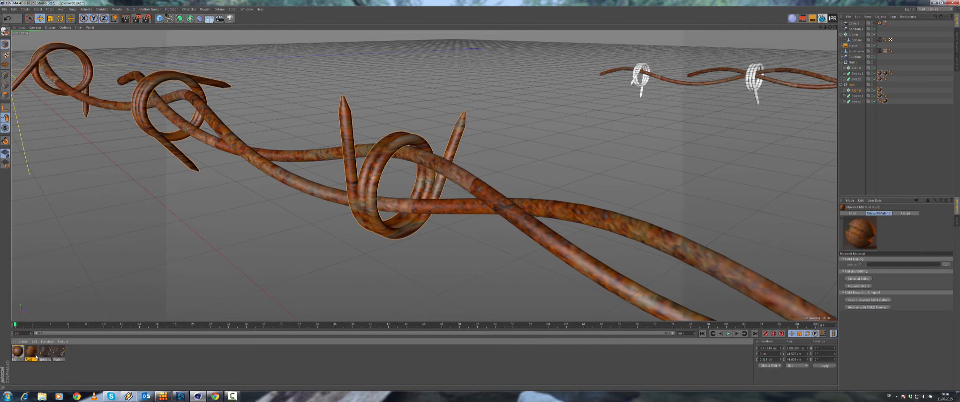
double_click(34, 355)
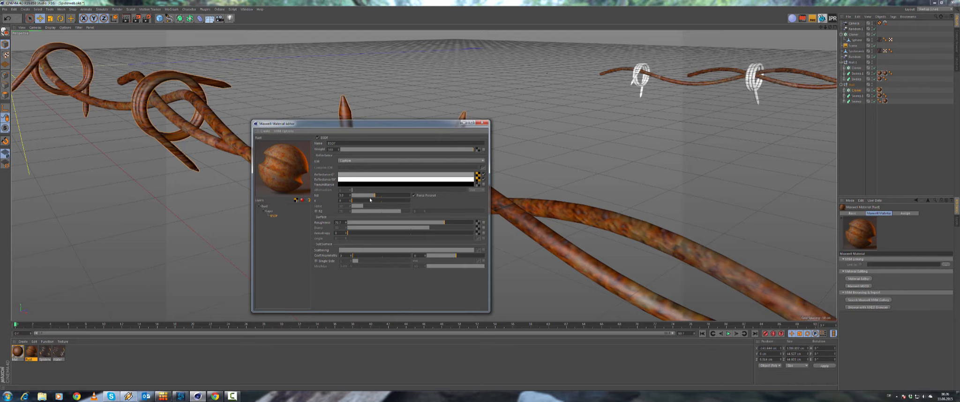
left_click(264, 206)
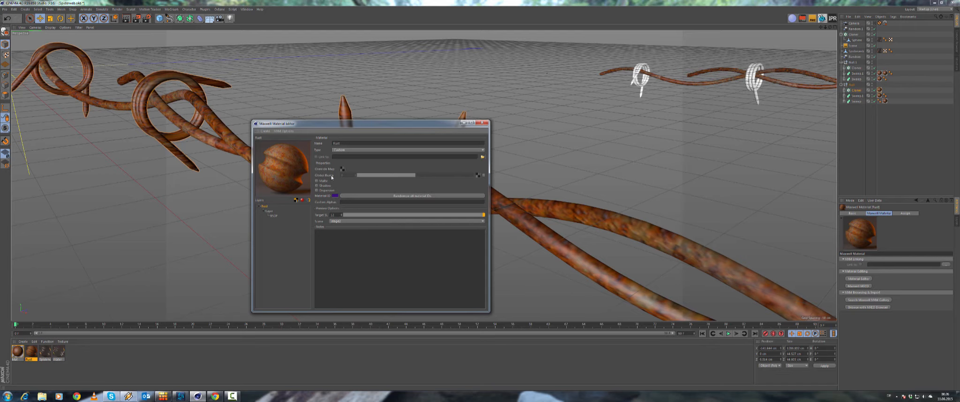
left_click(477, 176)
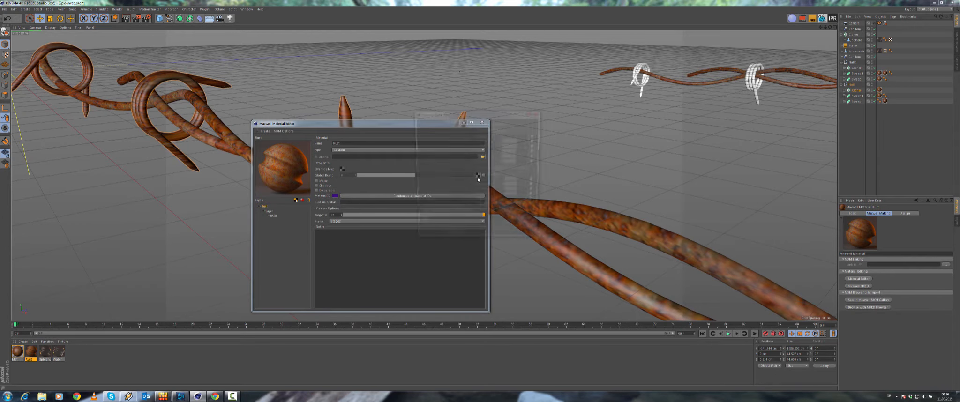
left_click(514, 224)
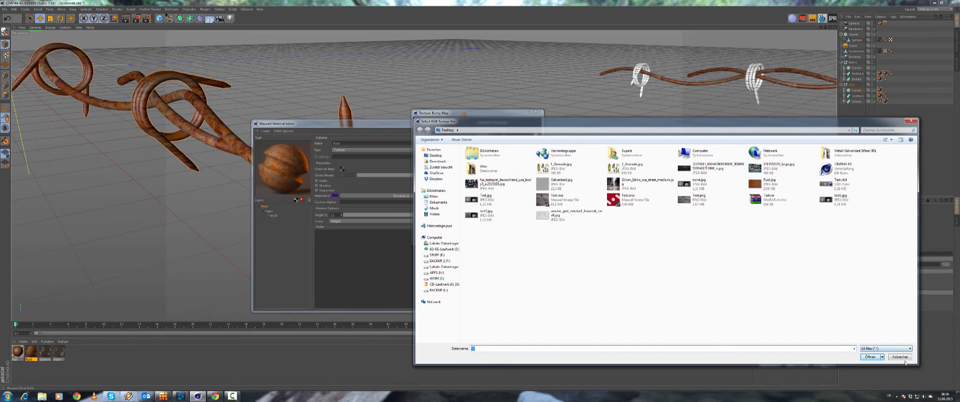
Open Rust.jpg from the desktop in Photoshop and convert its background into a regular layer.
right_click(772, 185)
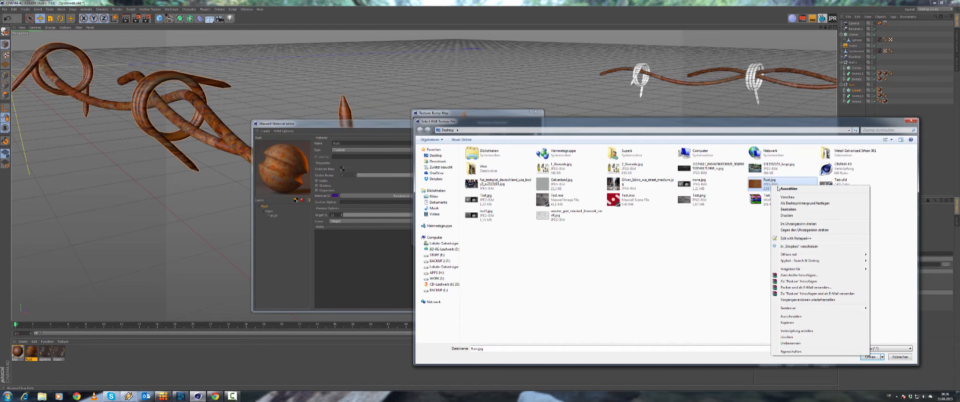
mouse_move(806, 257)
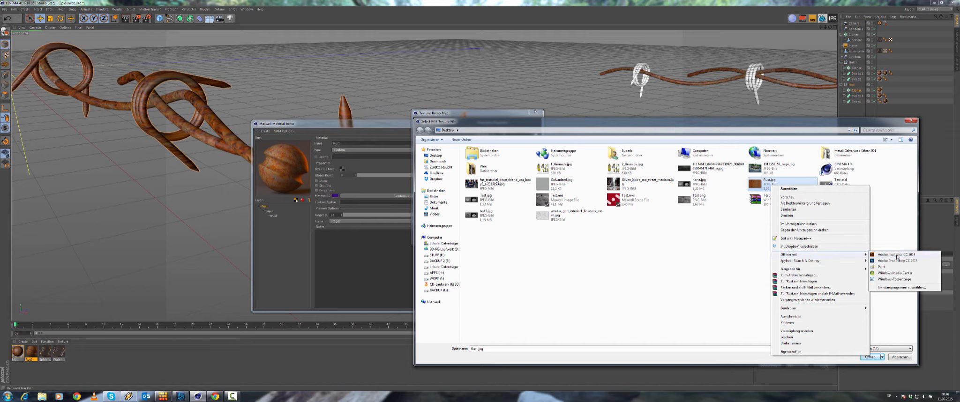
left_click(898, 259)
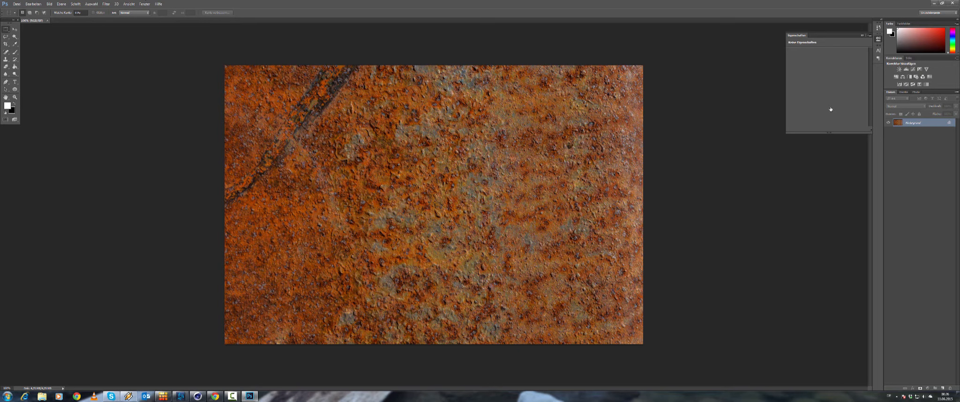
double_click(914, 123)
left_click(534, 130)
Start a Black & White adjustment on the rust layer and move its settings clear of the image.
left_click(42, 6)
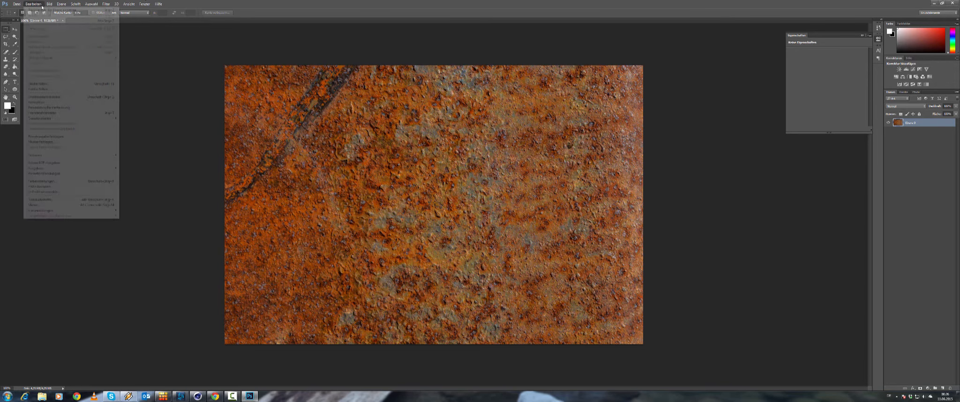
mouse_move(49, 4)
mouse_move(58, 18)
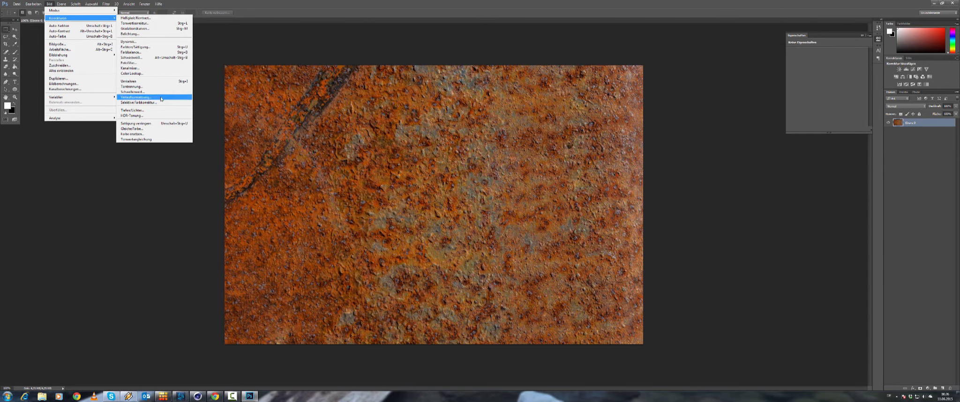
left_click(160, 58)
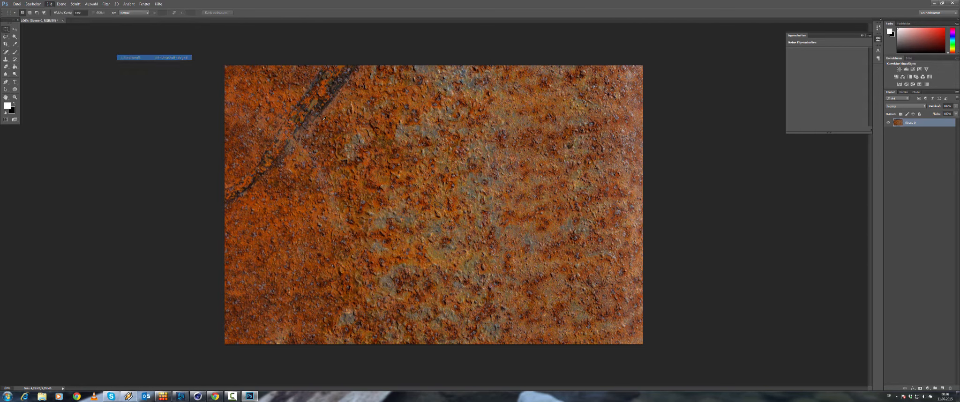
left_click_drag(469, 83, 716, 187)
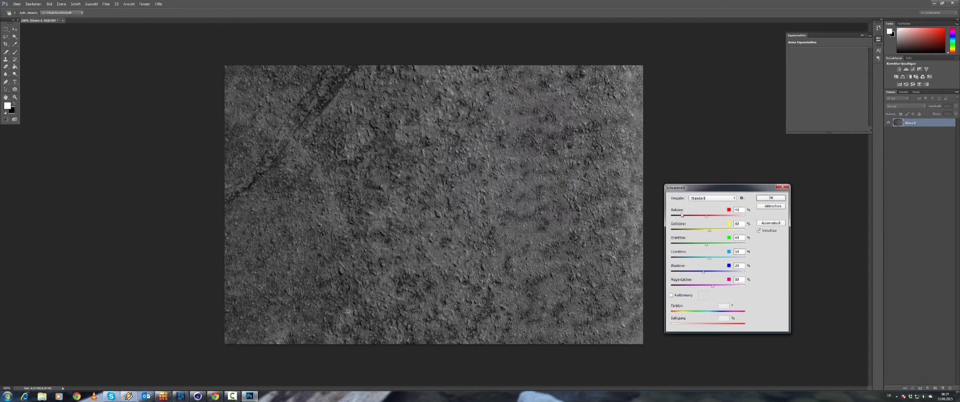
Try a dark Black & White mix with lowered colour values and a tint, and restore the Standard preset.
left_click_drag(707, 217, 696, 230)
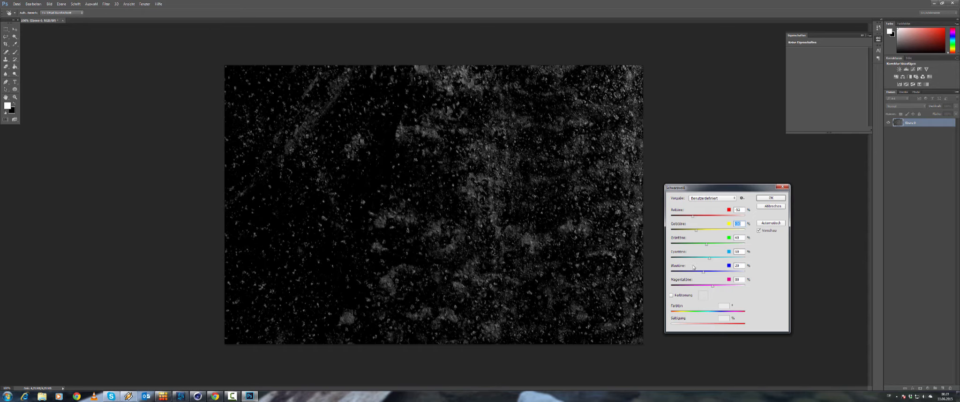
left_click_drag(693, 217, 672, 285)
left_click(671, 295)
left_click(671, 295)
left_click(671, 295)
left_click_drag(690, 325, 712, 314)
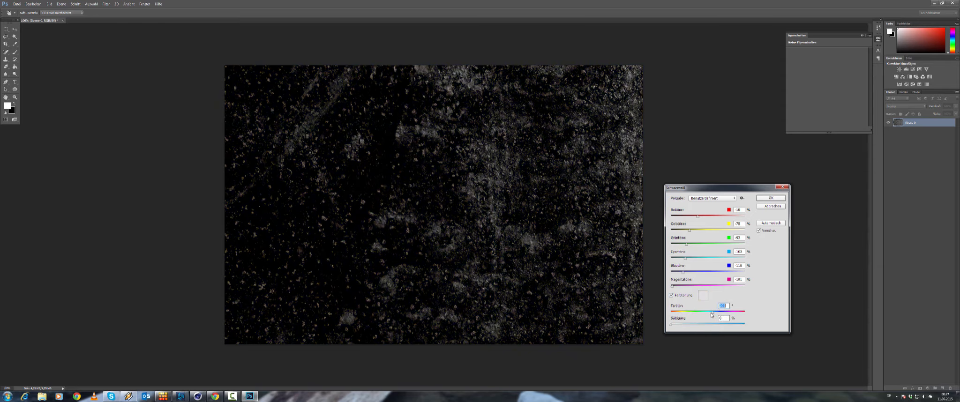
left_click(712, 198)
left_click(708, 205)
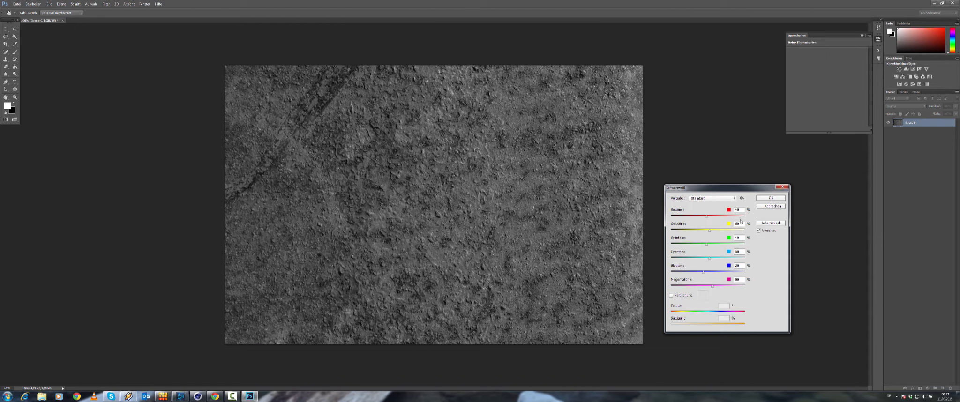
Raise the reds, yellows, greens and cyans for a bright, high-contrast greyscale image and apply the Black & White adjustment.
left_click_drag(707, 216, 728, 245)
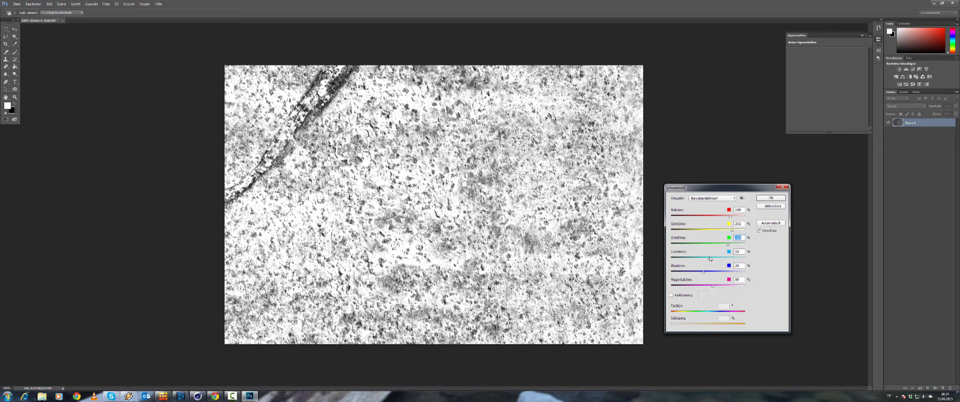
left_click(718, 258)
left_click_drag(719, 218, 718, 218)
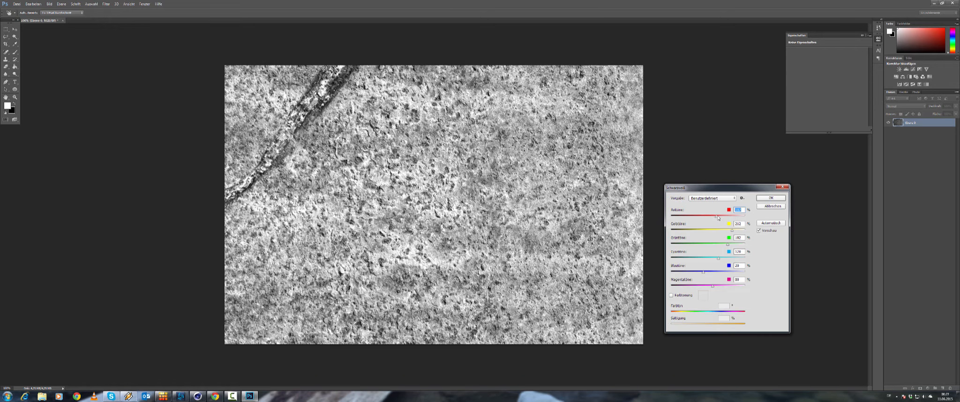
left_click(770, 199)
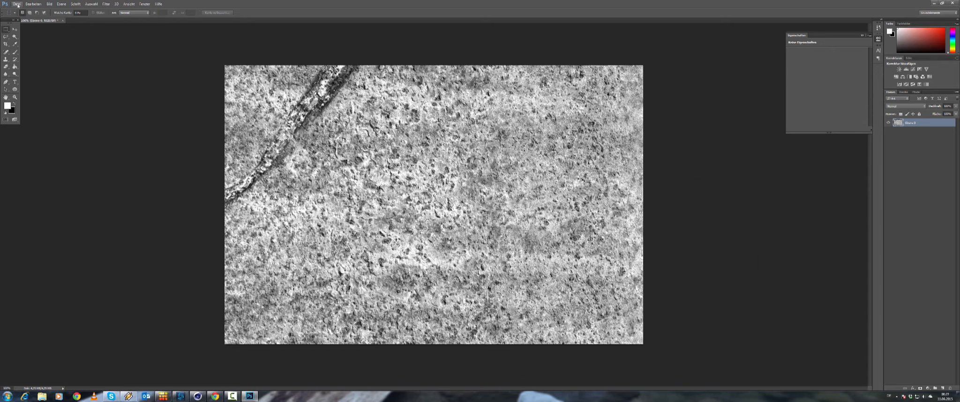
Save the greyscale image to the desktop as Rust.tif, without image compression and with layers discarded into a copy.
left_click(17, 4)
left_click(27, 66)
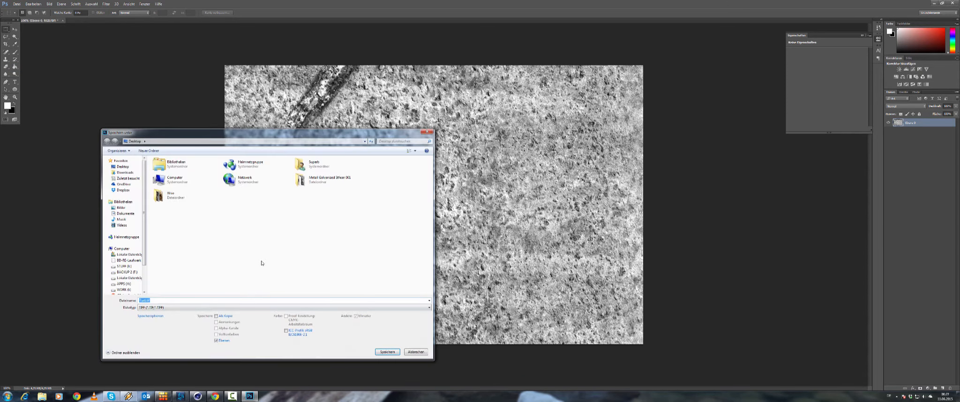
left_click(163, 308)
left_click(164, 308)
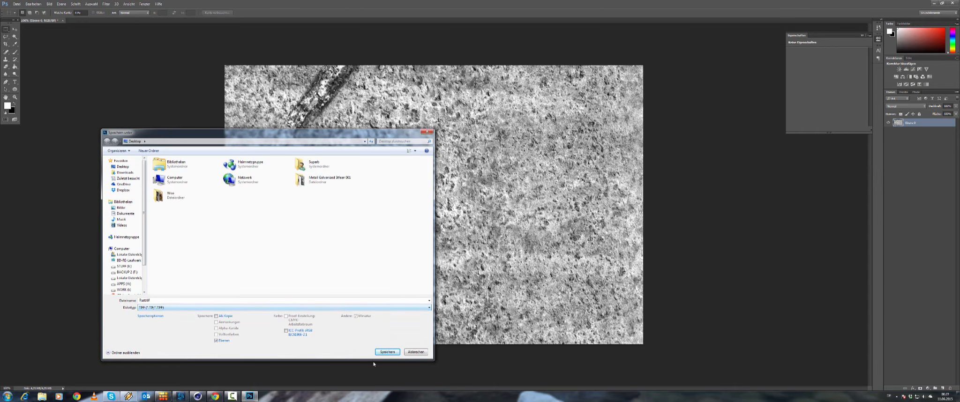
left_click(387, 353)
left_click(480, 177)
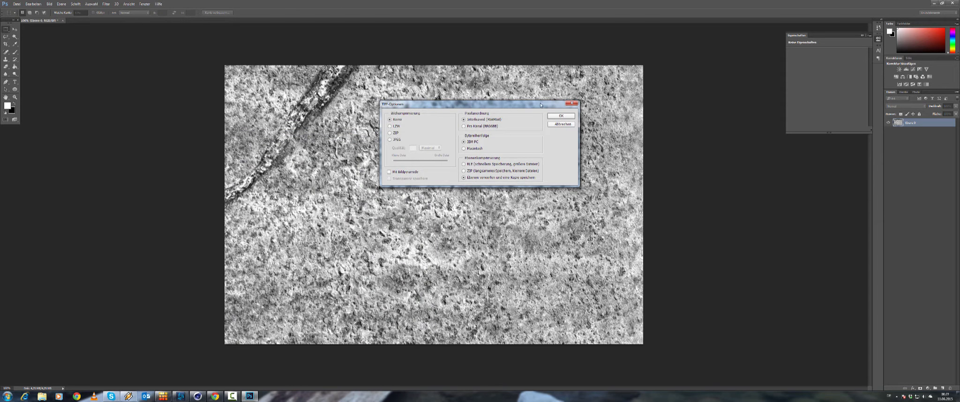
left_click(558, 116)
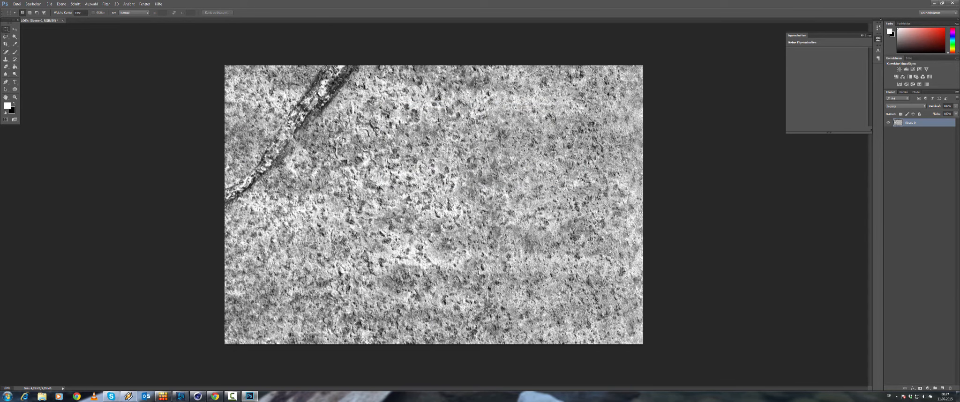
Switch back to Cinema 4D and load Rust.tif as the Global Bump texture of the Rust material.
left_click(14, 30)
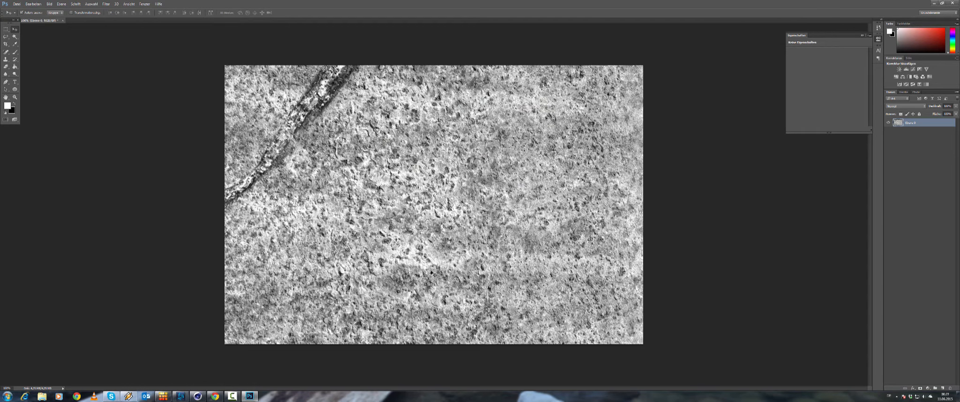
left_click(250, 398)
left_click(250, 398)
left_click(935, 3)
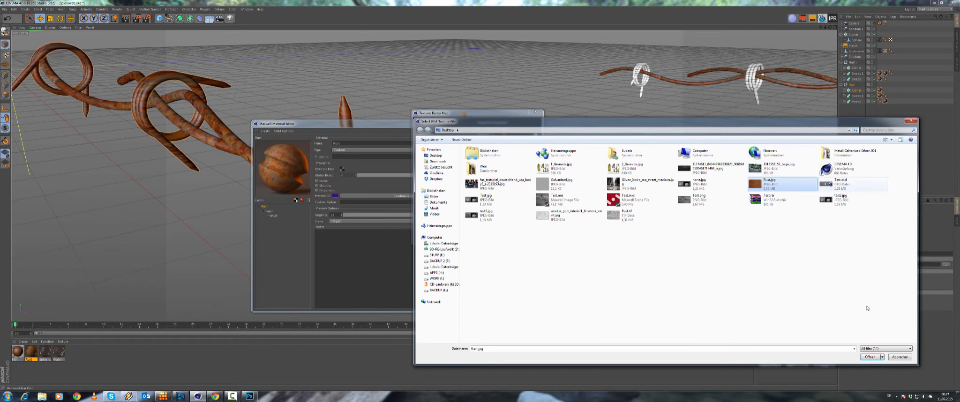
double_click(614, 213)
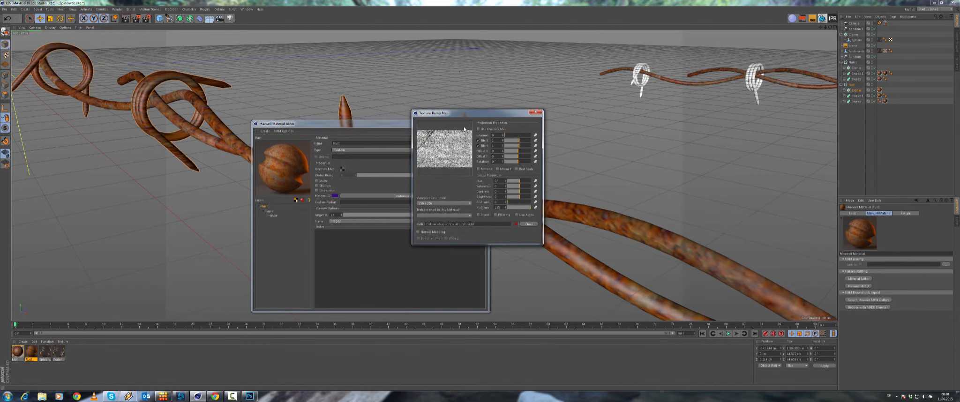
left_click_drag(456, 116, 418, 132)
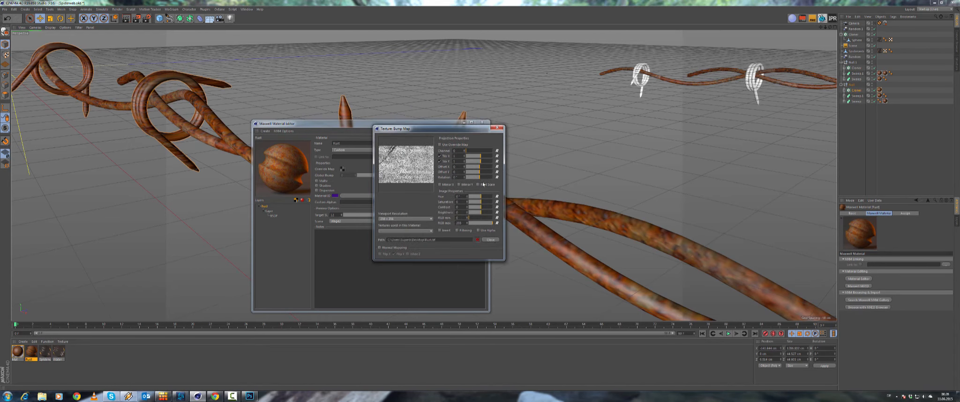
left_click(494, 241)
Raise the Rust material's Global Bump strength, reduce the BSDF roughness to about 60 and close the material editor.
left_click_drag(419, 176, 424, 177)
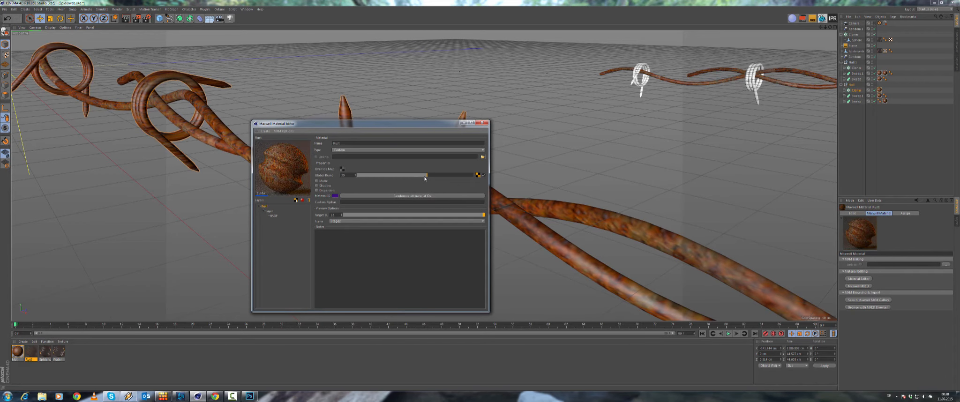
left_click_drag(425, 176, 467, 177)
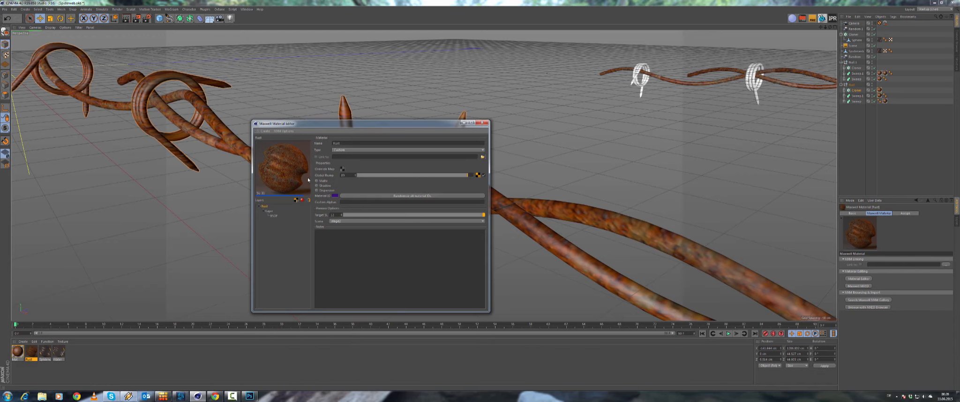
left_click(274, 216)
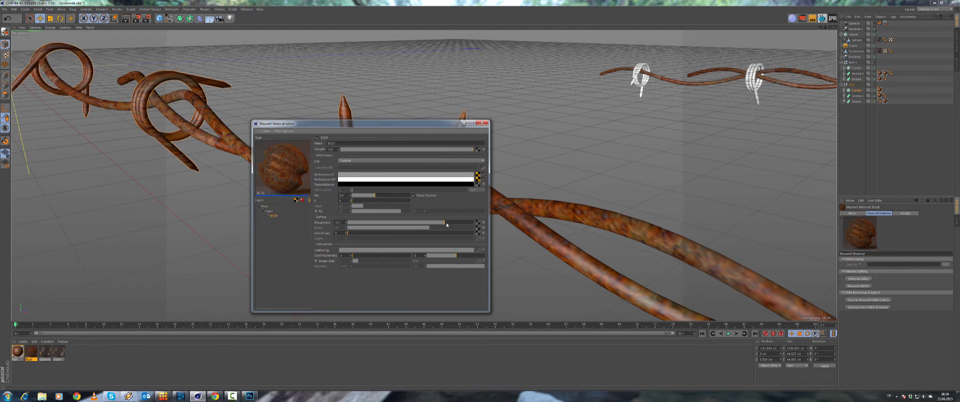
left_click_drag(446, 225, 422, 225)
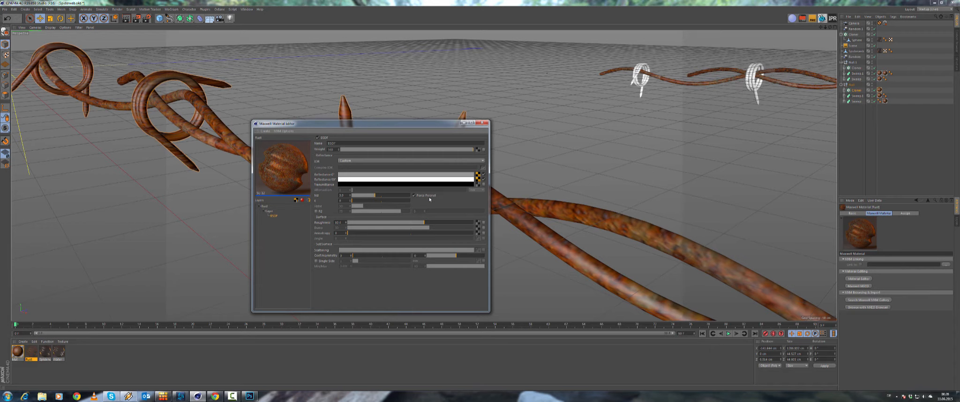
left_click(482, 123)
Try applying the Maxwell Rust material to one foreground strand, and undo the assignment.
scroll(384, 118, "down", 1)
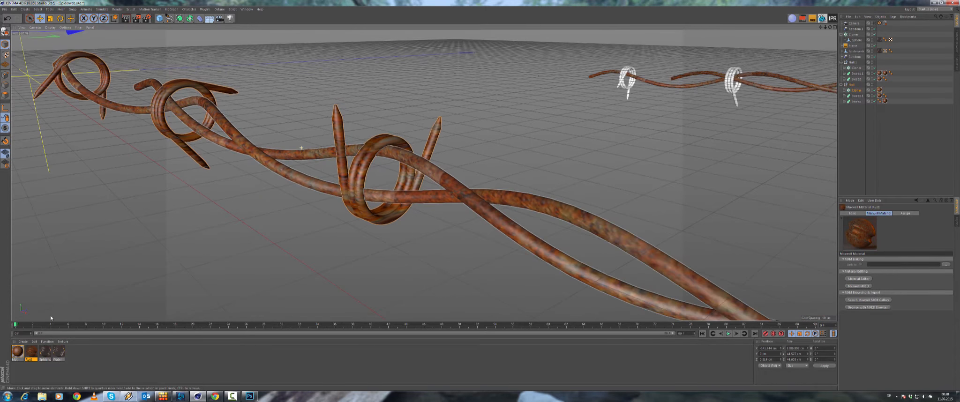
left_click(33, 352)
left_click_drag(857, 97, 885, 102)
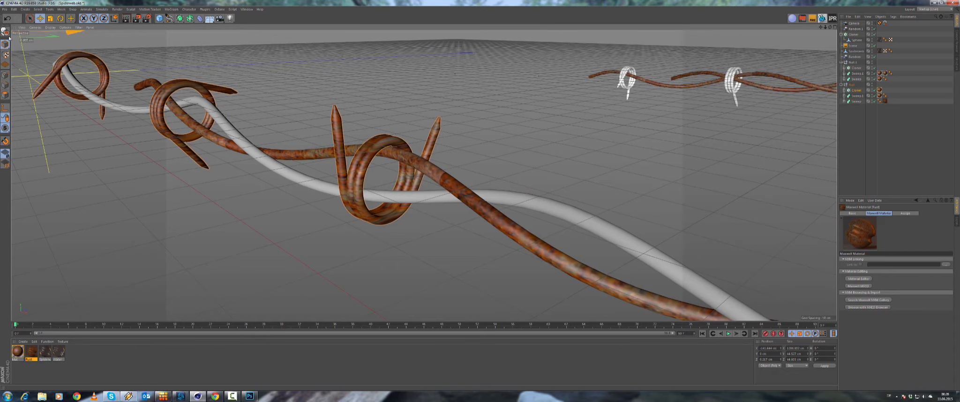
left_click(6, 20)
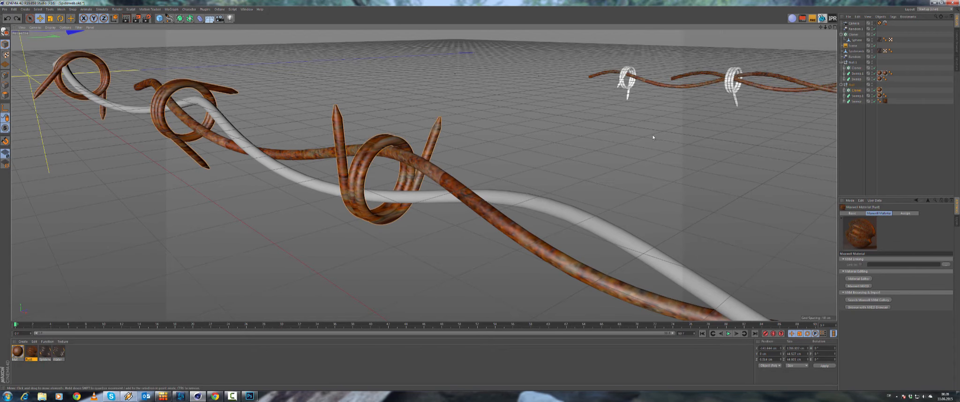
left_click(7, 19)
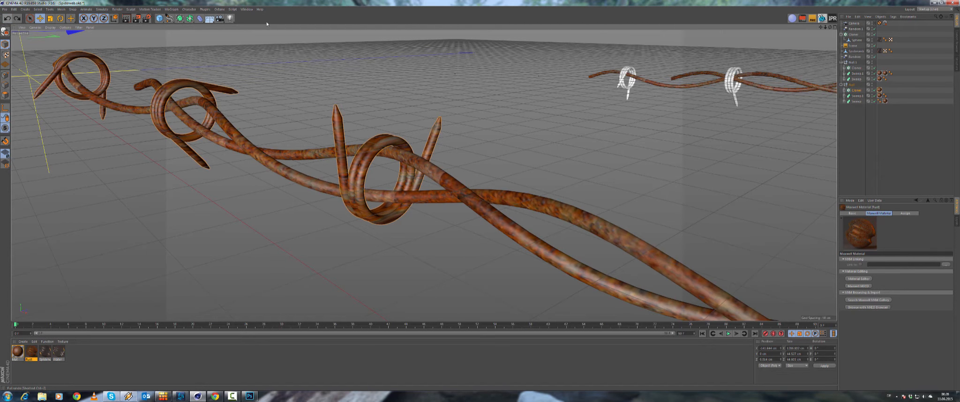
Copy the adjusted standard rust texture tag to the background wire's barb cloner.
left_click(885, 73)
left_click(855, 68)
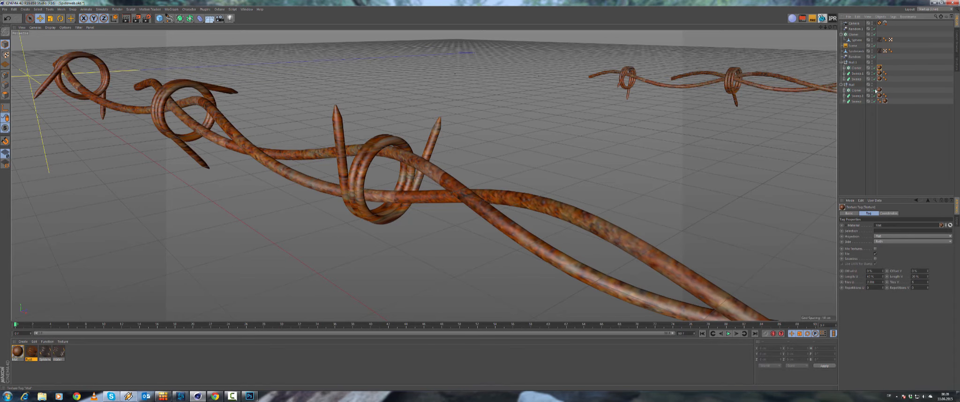
Select all objects carrying the standard rust material and apply the Maxwell Rust material to them.
left_click(853, 126)
right_click(21, 373)
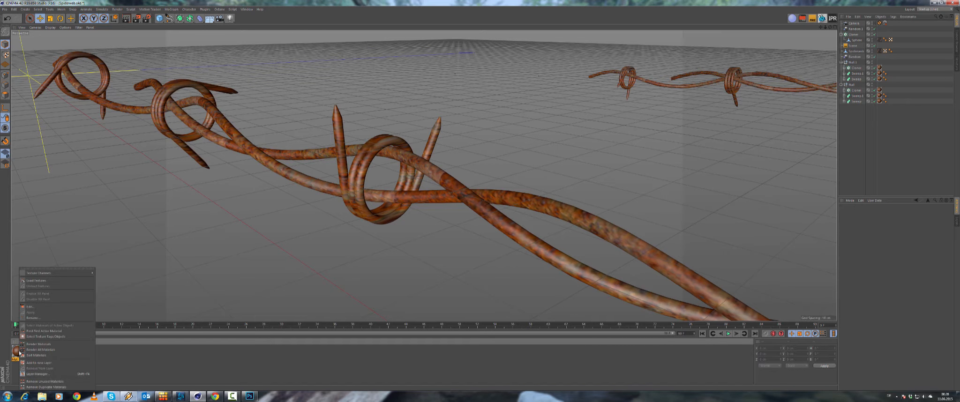
left_click(49, 336)
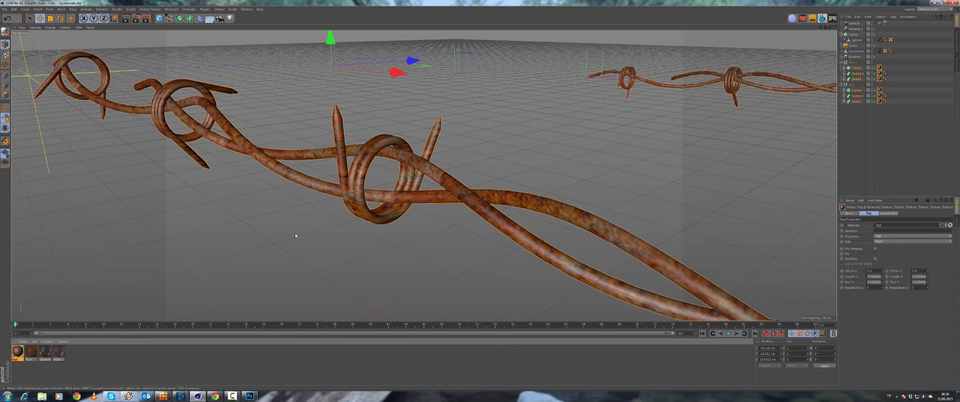
right_click(31, 358)
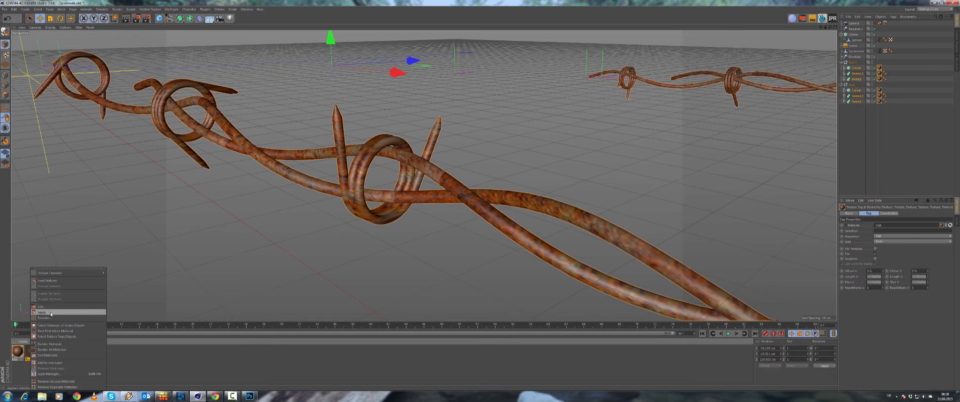
left_click(43, 318)
left_click(869, 132)
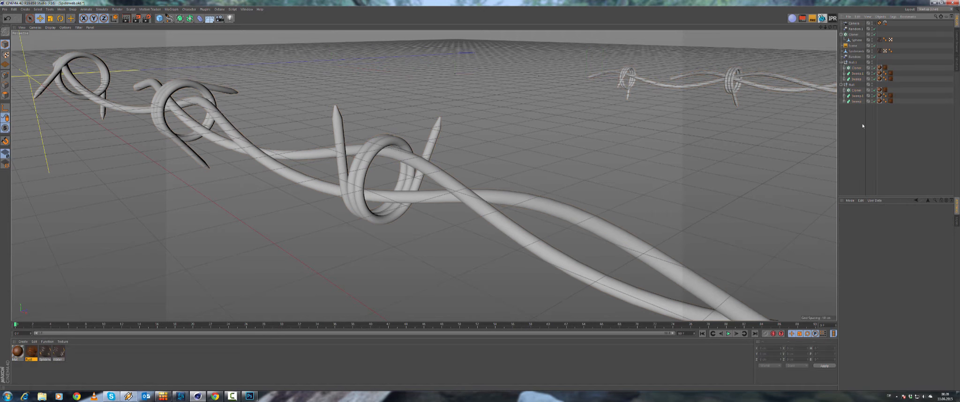
Delete the standard rust texture tags from the barb cloners and strands of both wires, keeping the Maxwell Rust tags.
left_click(885, 68)
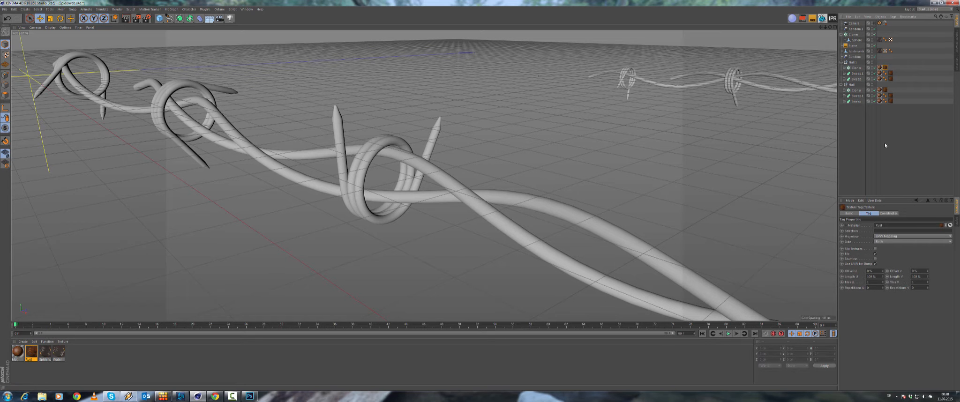
left_click(890, 60)
left_click(879, 69)
left_click(883, 91)
key("Delete")
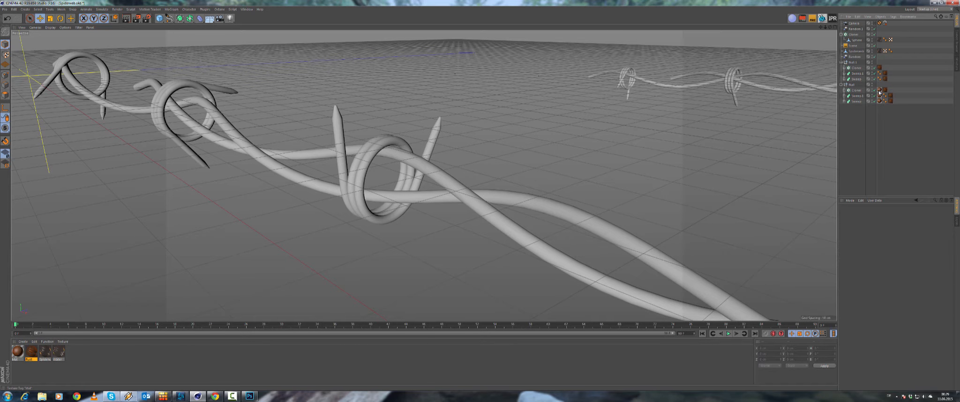
left_click(880, 90)
key("Delete")
left_click(880, 96)
key("Delete")
left_click(880, 101)
key("Delete")
left_click(880, 96)
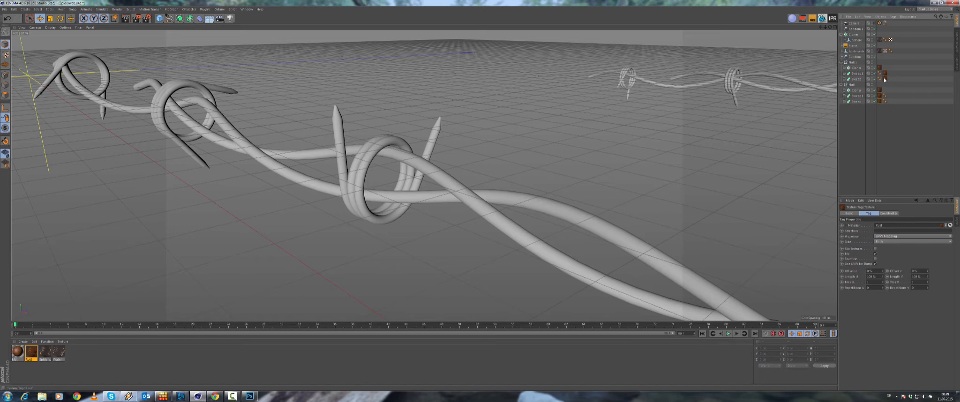
left_click(855, 153)
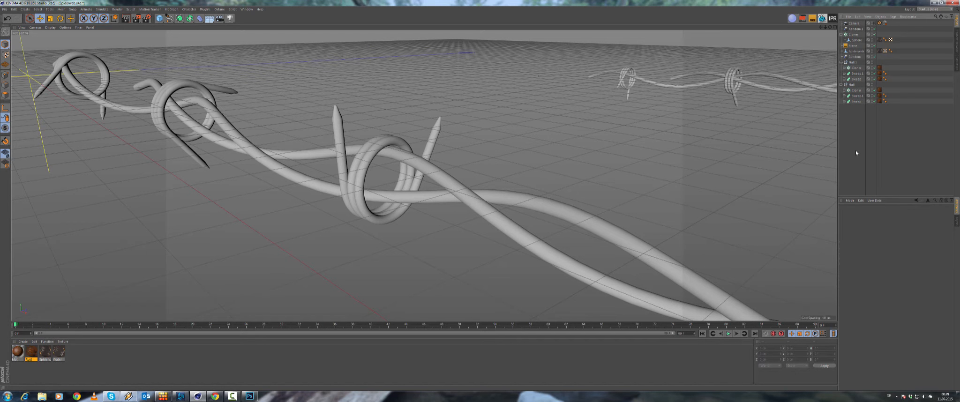
Look through the scene camera and render the scene in Maxwell Render from the Maxwell scene object.
left_click(873, 23)
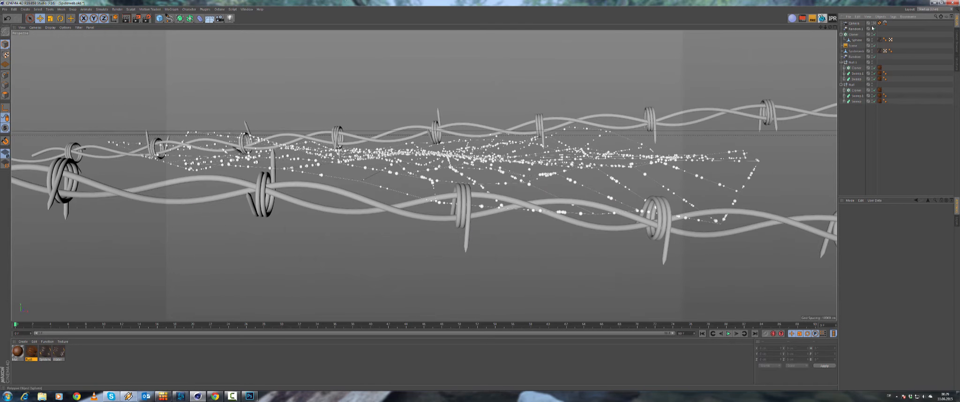
left_click(853, 45)
left_click(844, 223)
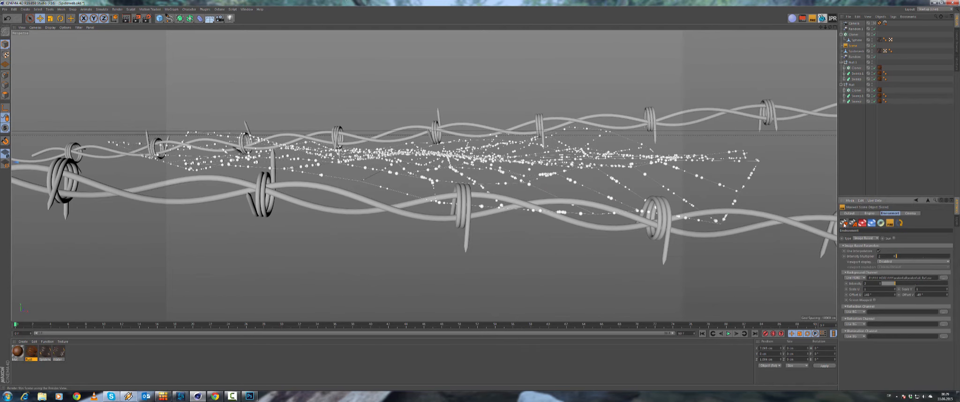
left_click(860, 232)
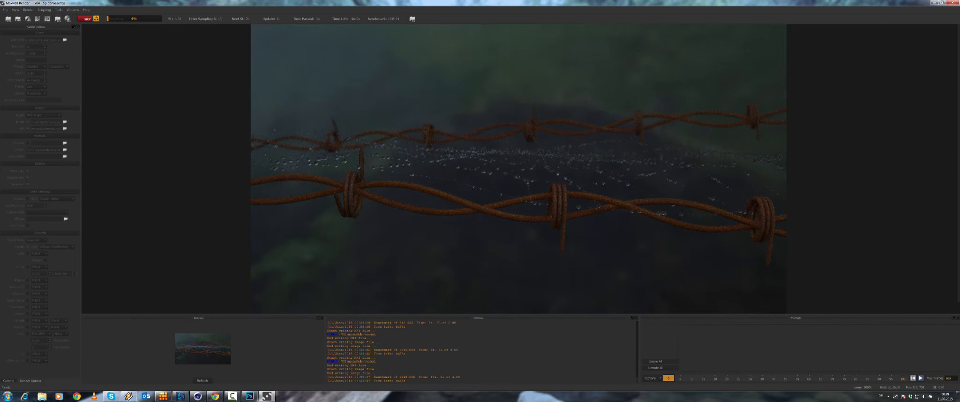
Switch to Chrome and examine the spider web and barbed wire shot in the Vimeo demo reel full screen, then minimise the browser.
left_click(214, 397)
mouse_move(449, 261)
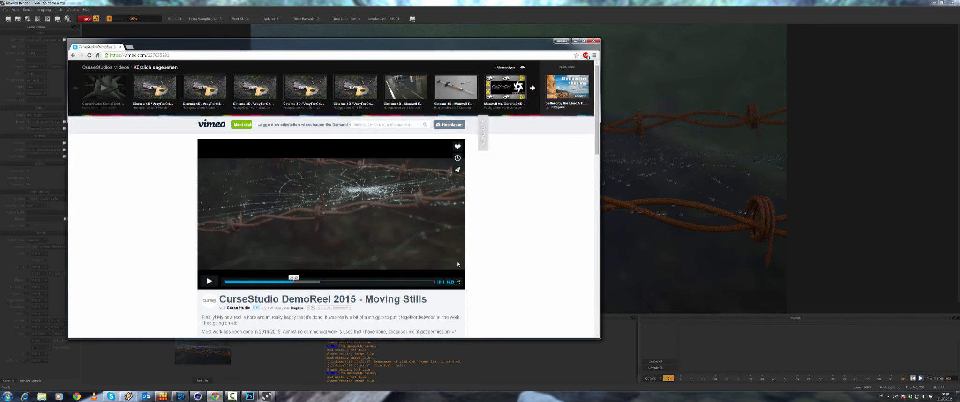
left_click(458, 283)
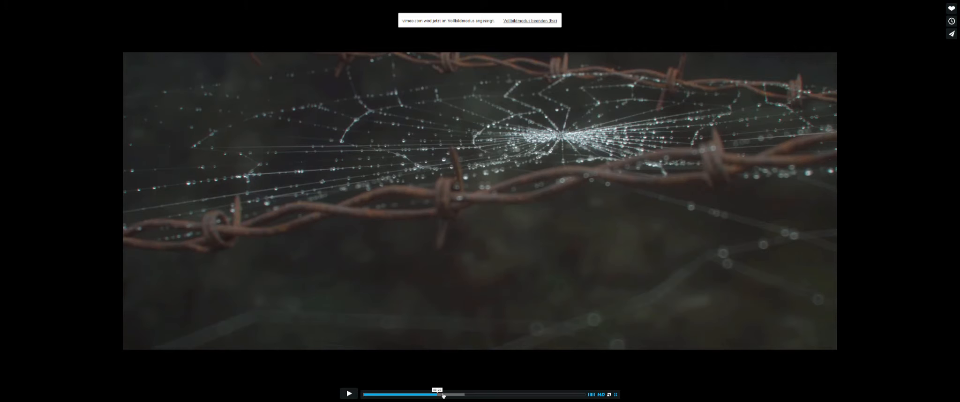
left_click(418, 395)
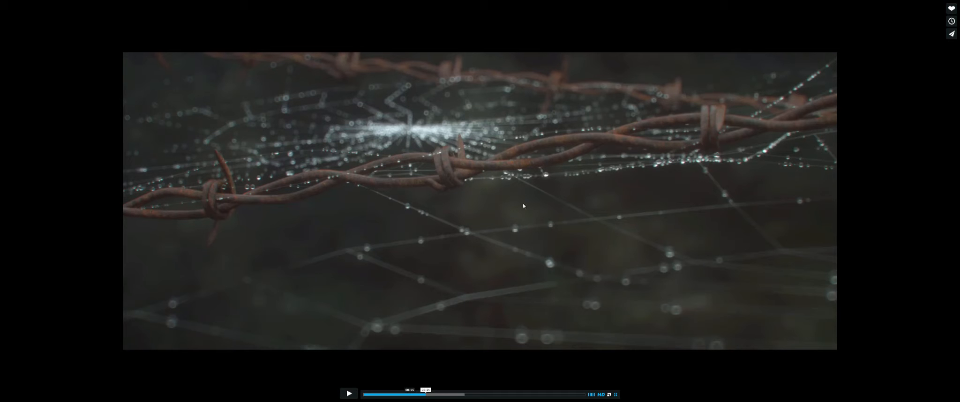
left_click(617, 395)
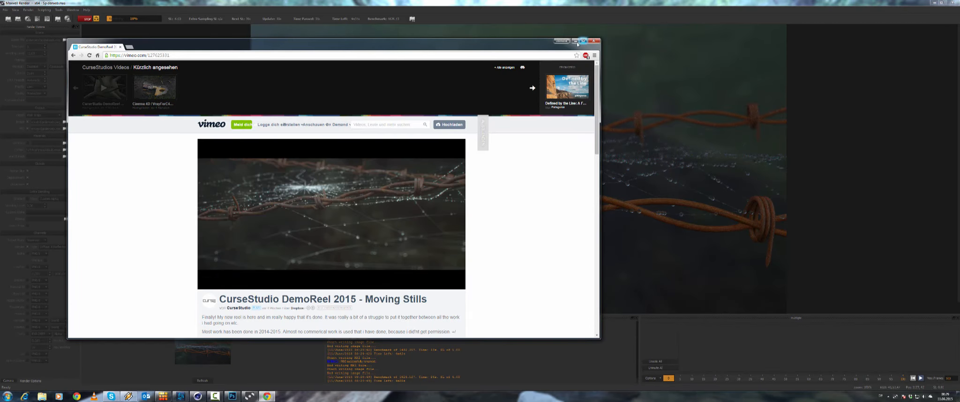
left_click(578, 40)
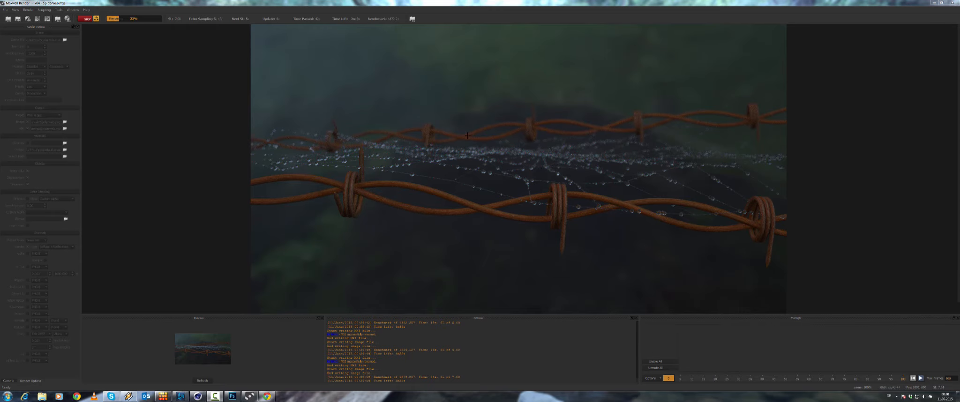
Stop the running test render and close Maxwell Render to return to Cinema 4D.
left_click(952, 2)
left_click(480, 205)
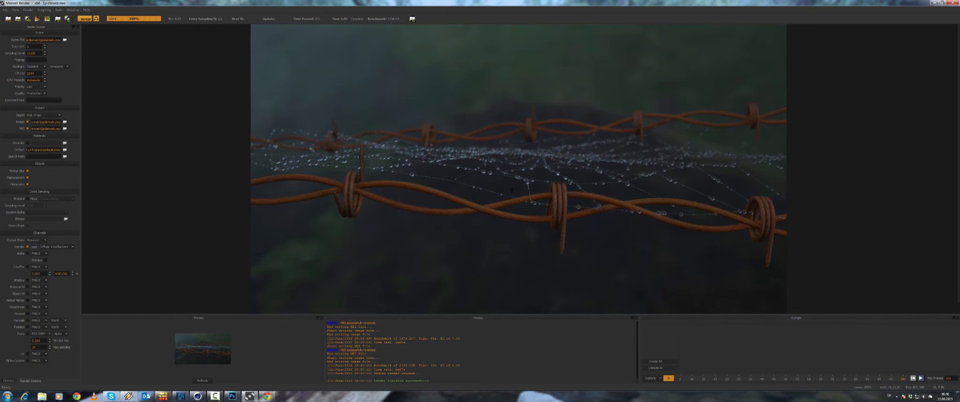
left_click(954, 3)
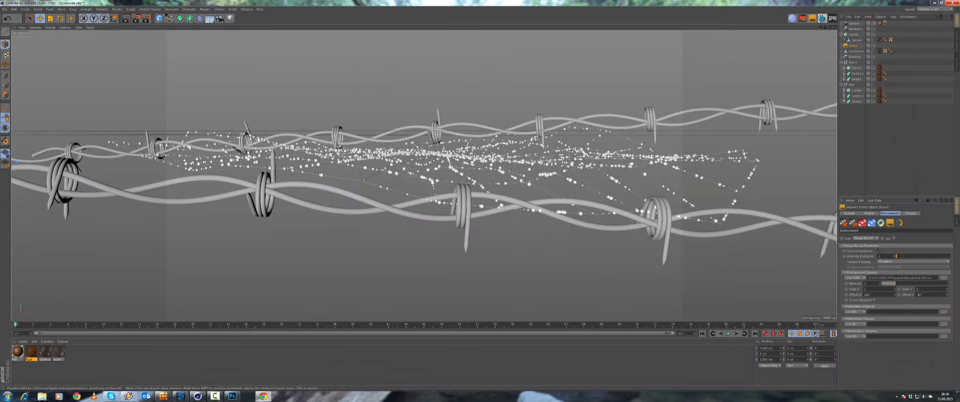
Select the Rust texture tags of both barb cloners and all four strands and set their projection to Flat.
left_click(879, 102)
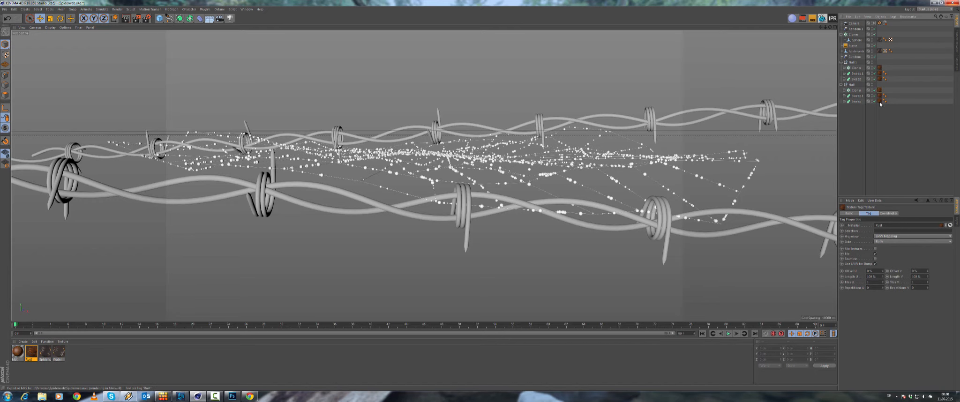
left_click(881, 96, "shift")
left_click(880, 90, "shift")
left_click(880, 79, "shift")
left_click(880, 74, "shift")
left_click(879, 68, "shift")
left_click(884, 236)
left_click(893, 256)
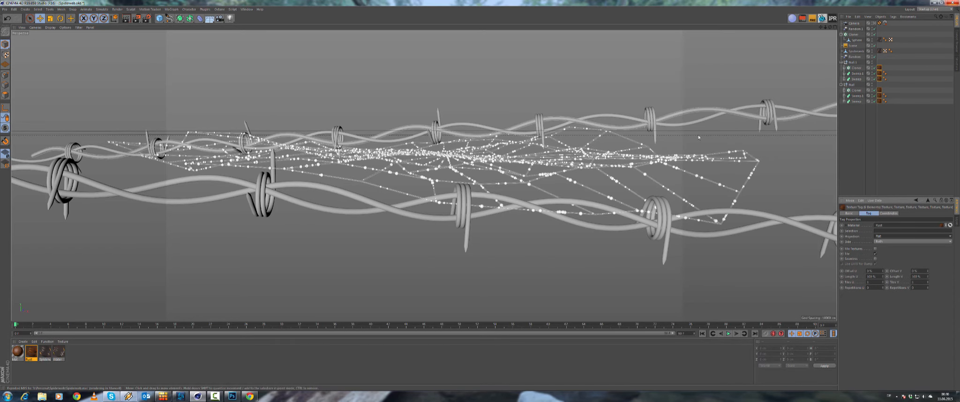
Set the selected Rust texture tags' Length U to 42 % and Length V to 20 %.
left_click_drag(883, 277, 882, 273)
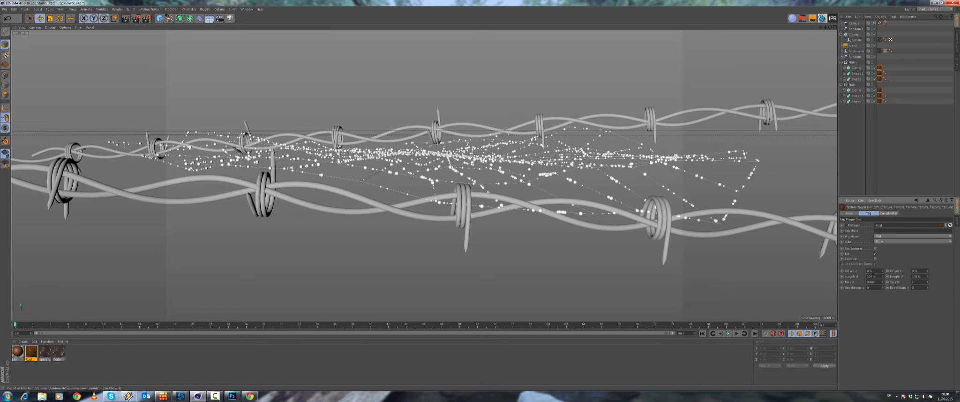
double_click(876, 277)
type("42")
key("Return")
double_click(919, 276)
type("20")
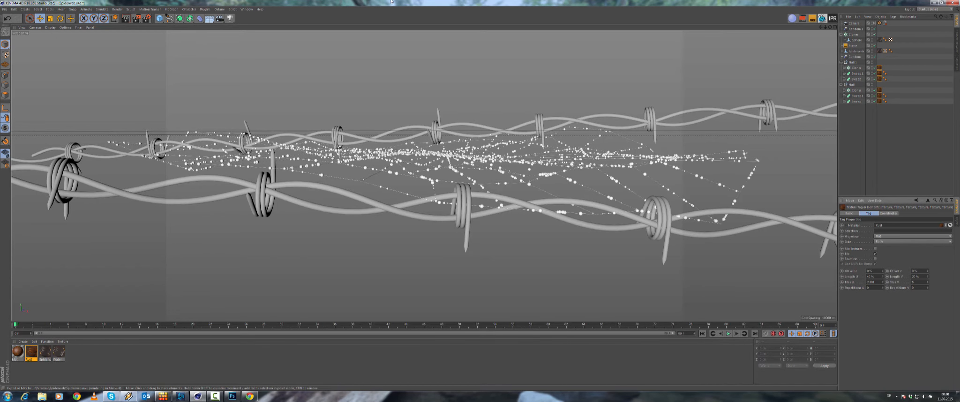
Render the scene again in Maxwell Render to check the new rust tiling, dismissing the chat notification.
left_click(879, 140)
left_click(852, 46)
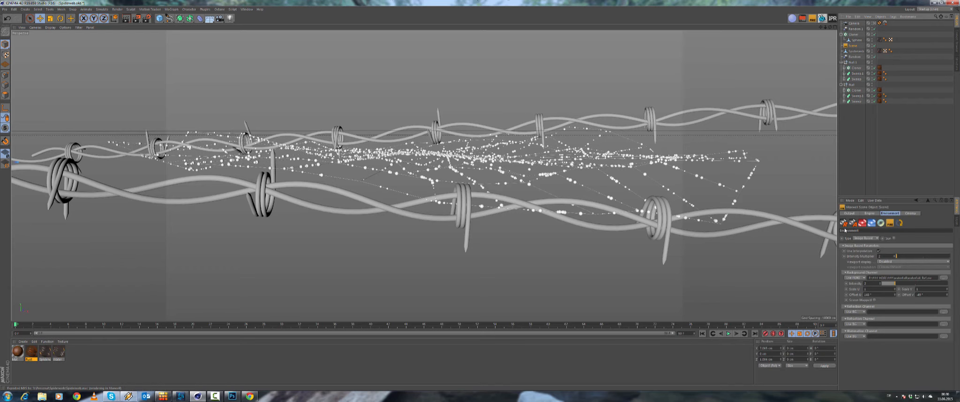
left_click(858, 232)
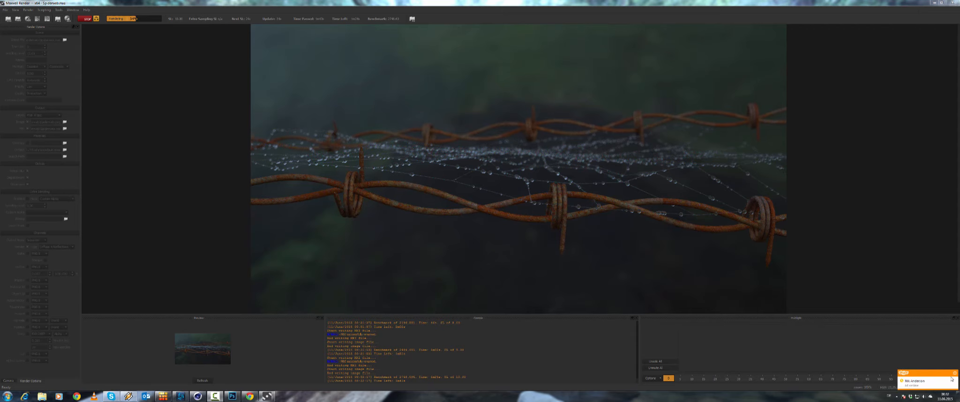
left_click(955, 373)
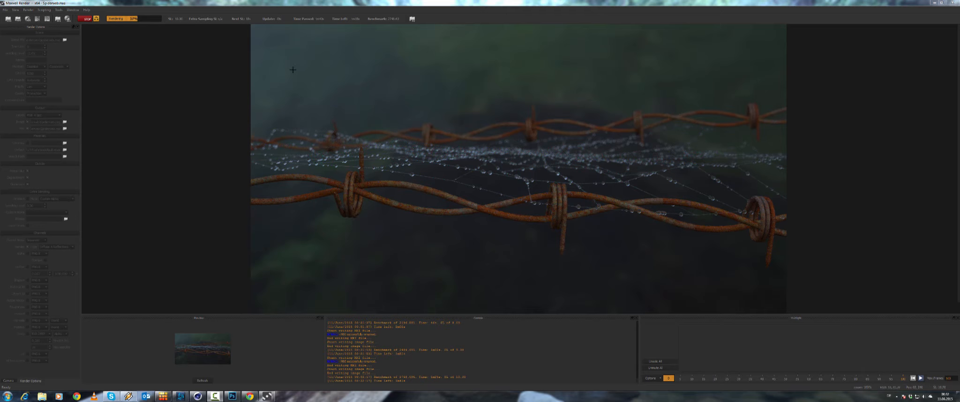
Stop the second test render and close Maxwell Render.
left_click(86, 19)
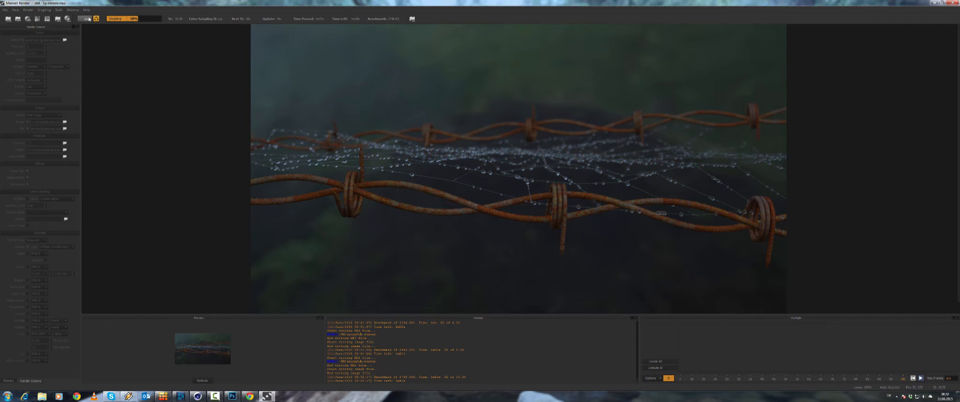
left_click(954, 2)
left_click(487, 205)
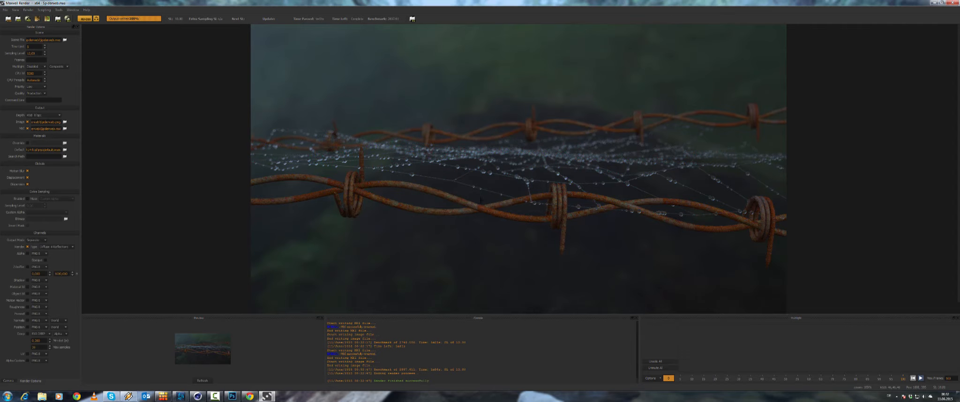
left_click(955, 3)
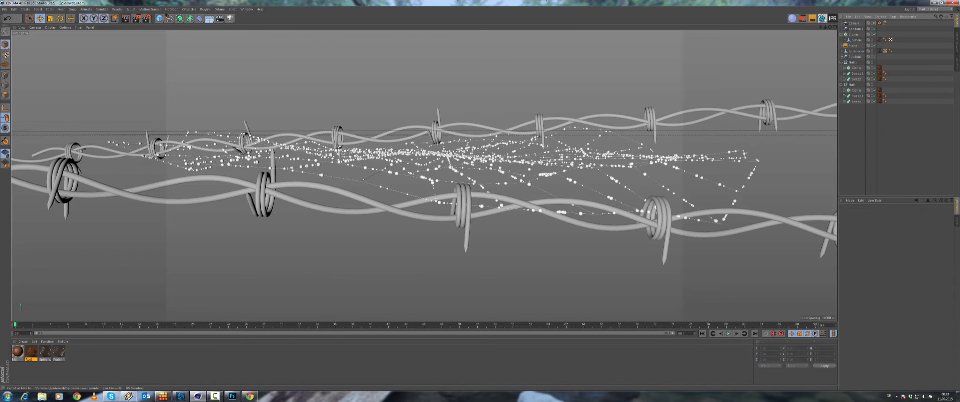
Open the Maxwell Fire preview from the Maxwell scene object, dock it beside the viewport and adjust the split between them.
left_click(853, 45)
left_click(890, 223)
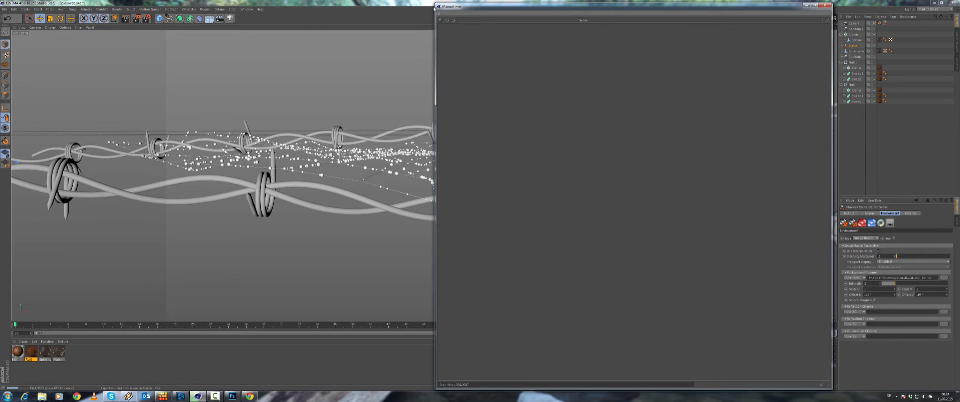
left_click_drag(444, 7, 836, 211)
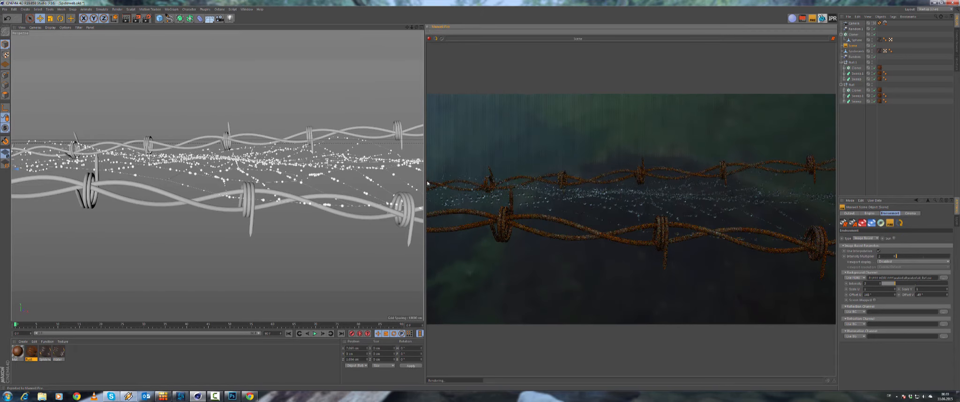
left_click_drag(426, 183, 448, 182)
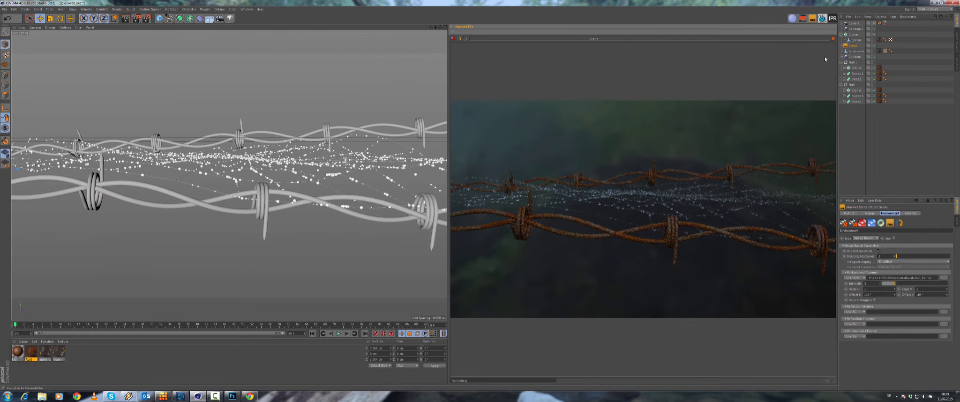
Duplicate the scene camera, delete the first tag from the copy and look through the copied camera.
left_click(855, 23)
left_click(846, 24)
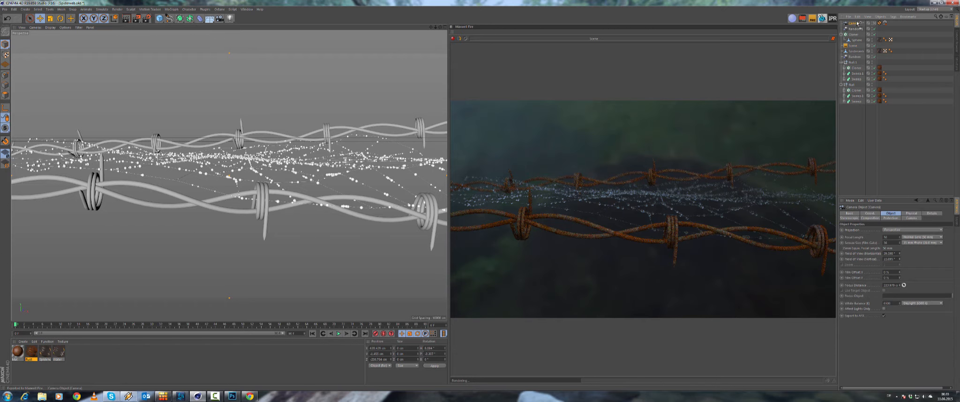
left_click_drag(857, 23, 857, 21, "ctrl")
left_click(879, 23)
key("Delete")
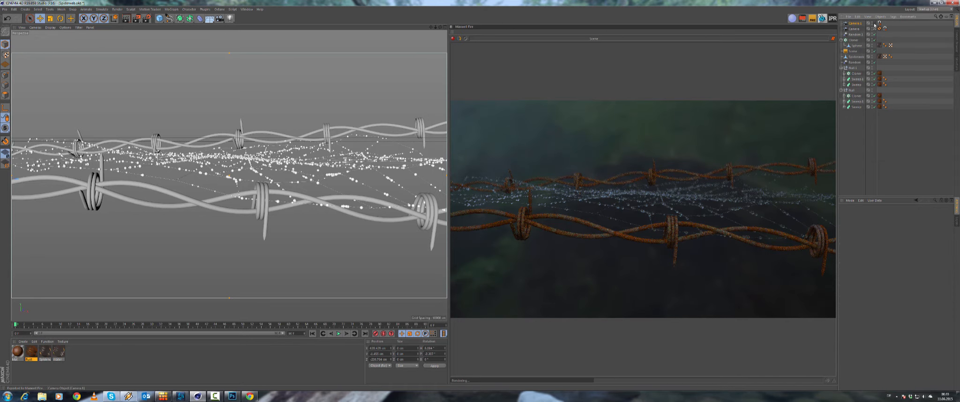
left_click(875, 24)
Frame the copied camera close on a barb of the foreground wire from a slightly turned angle.
scroll(225, 236, "up", 5)
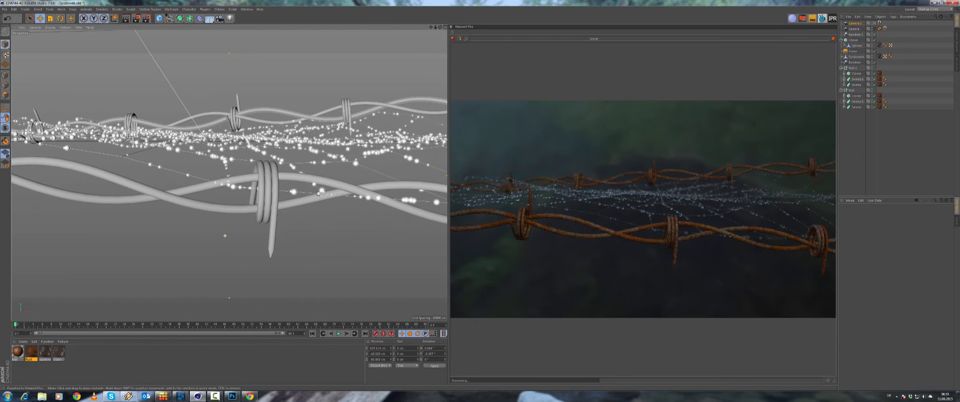
right_click_drag(318, 193, 322, 193, "alt")
left_click_drag(348, 196, 315, 191, "alt")
middle_click_drag(338, 194, 329, 190, "alt")
right_click_drag(342, 192, 367, 193, "alt")
middle_click_drag(369, 193, 256, 160, "alt")
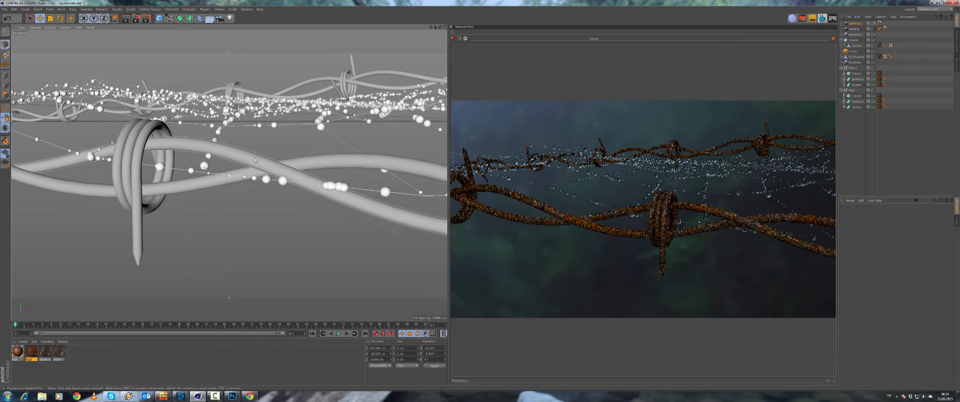
Reframe the copied camera farther back along the barbed wire and set its fStop to 5 with a polygonal diaphragm.
left_click_drag(255, 160, 280, 160, "alt")
right_click_drag(276, 159, 244, 158, "alt")
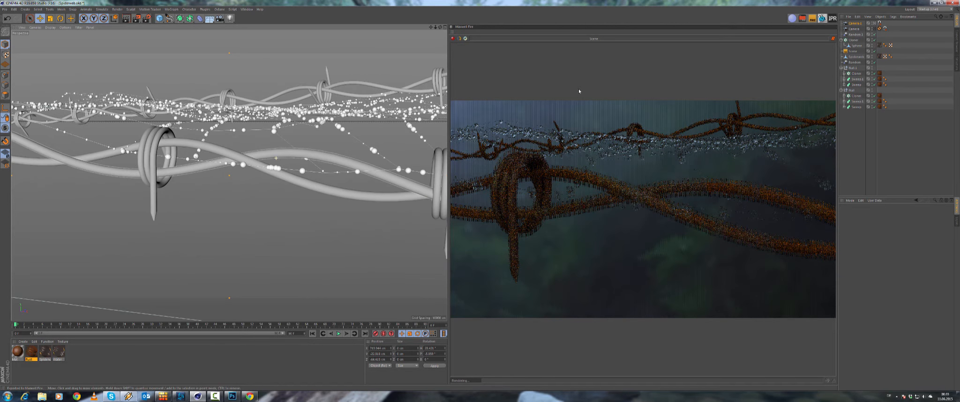
left_click(880, 23)
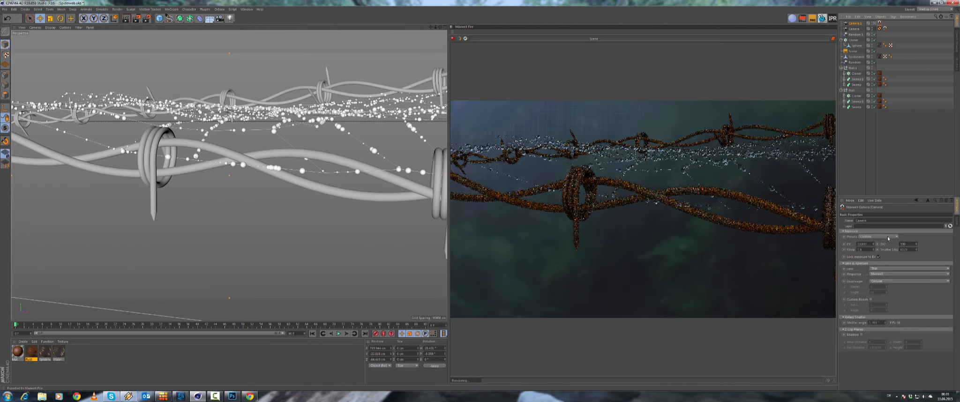
left_click(865, 250)
type("5")
key("Return")
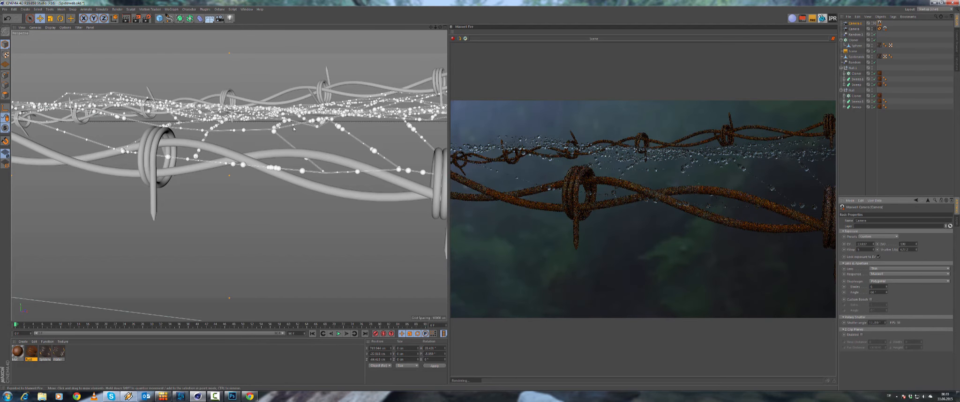
middle_click_drag(293, 129, 285, 150, "alt")
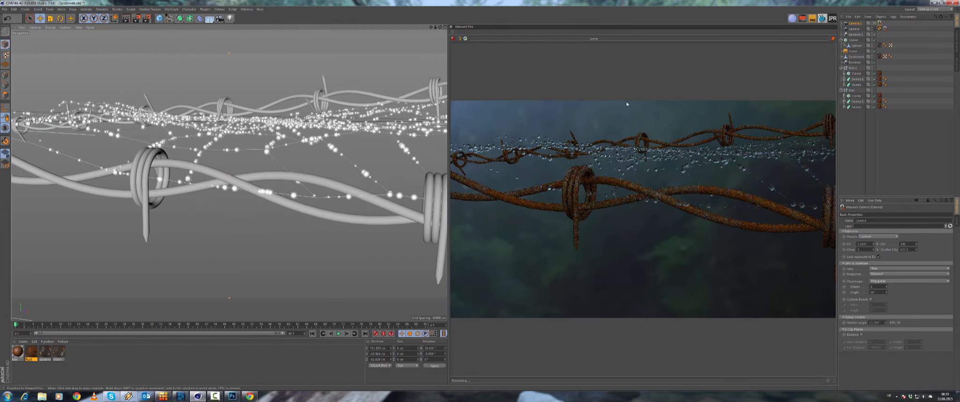
Select the rust texture tags on all the barbed wire parts and set their Length V to 60 %.
left_click(880, 96)
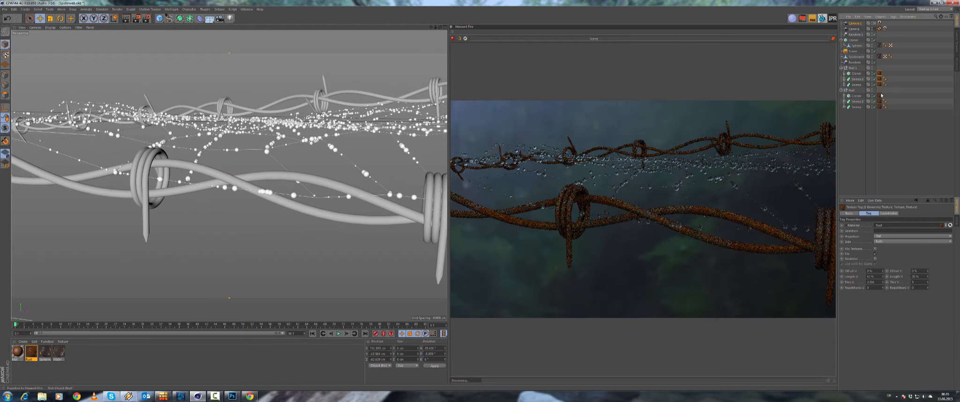
left_click(880, 101, "shift")
left_click(880, 107, "shift")
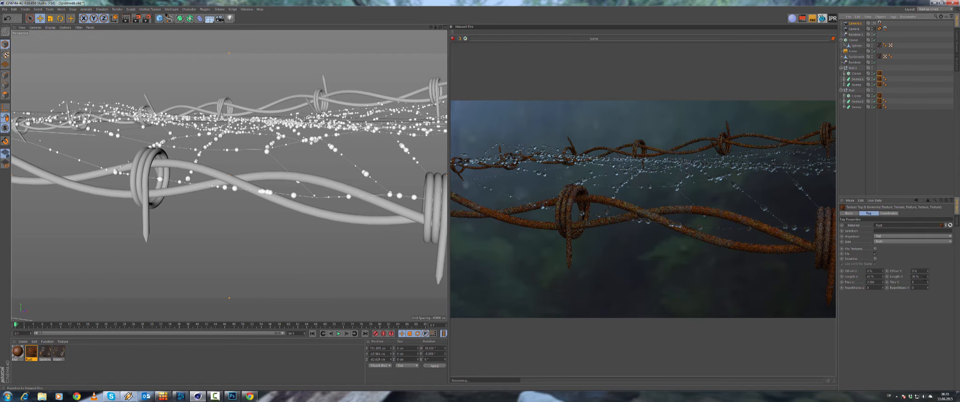
left_click_drag(925, 277, 909, 276)
type("60")
key("Return")
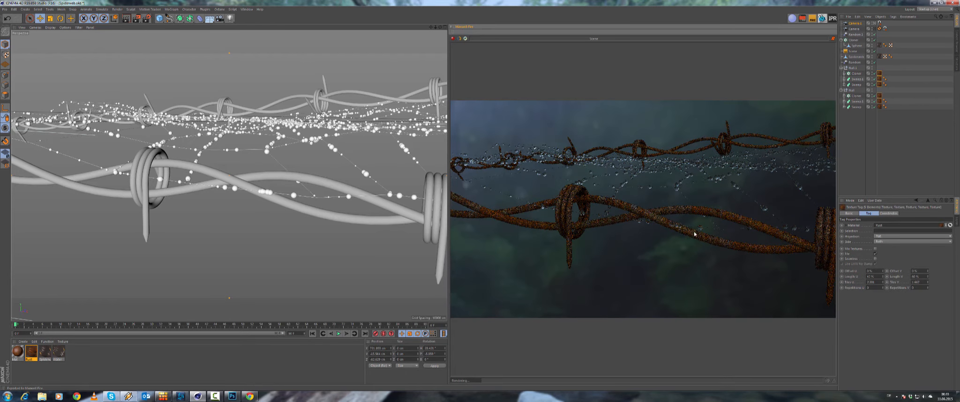
Set the selected rust tags' Length V to 20 % and Tiles U to 1.
left_click_drag(920, 277, 783, 248)
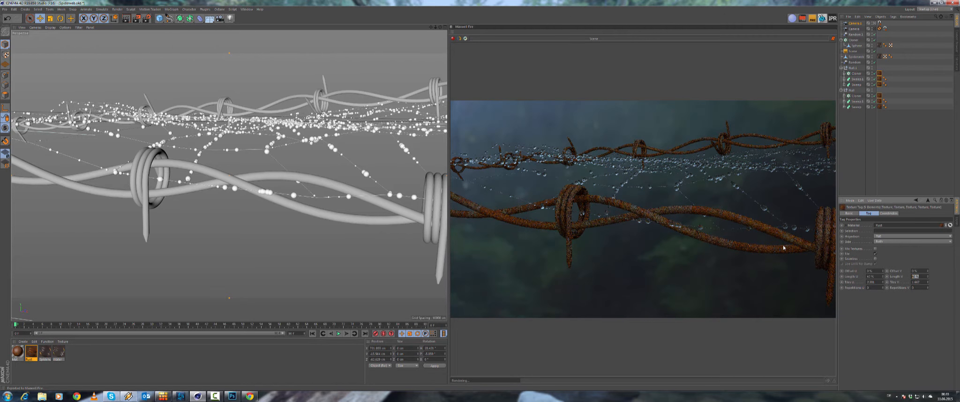
type("20")
key("Return")
type("1")
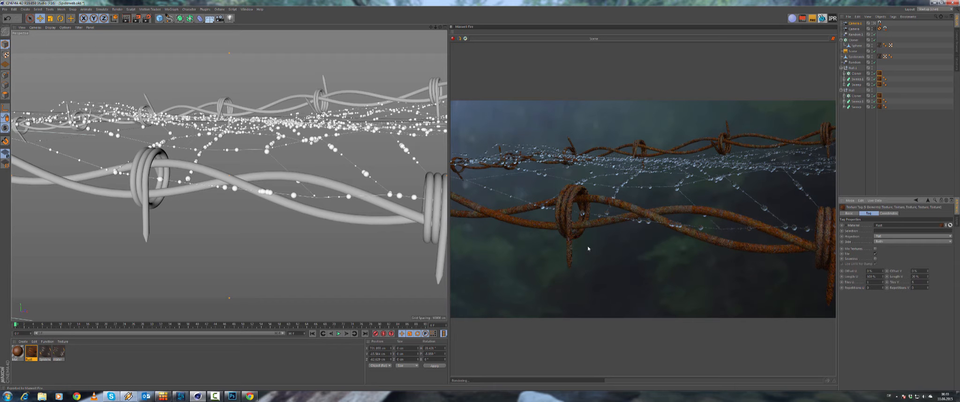
Close the Maxwell Fire preview and replace the rust material on one foreground wire strand with the Mat material, selecting its tag.
left_click(460, 38)
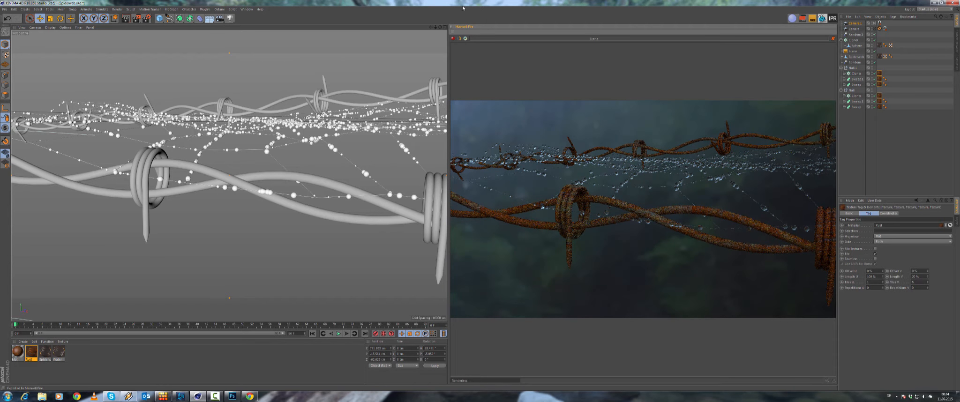
left_click(451, 27, "ctrl")
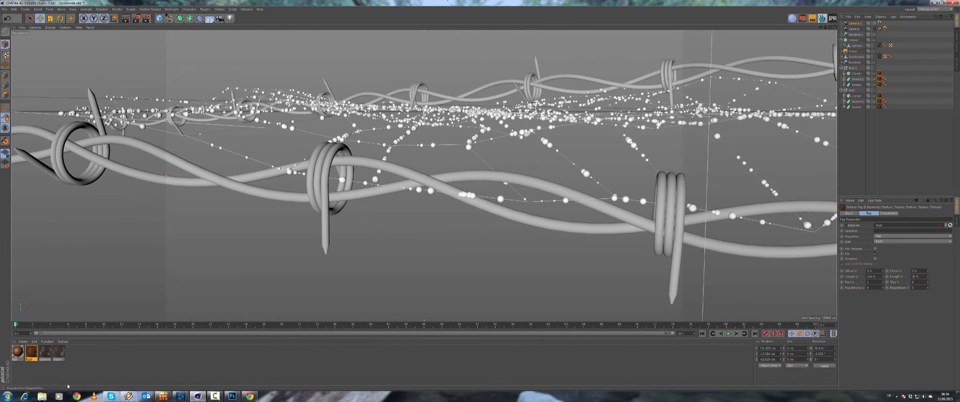
left_click(58, 375)
left_click_drag(18, 352, 879, 107)
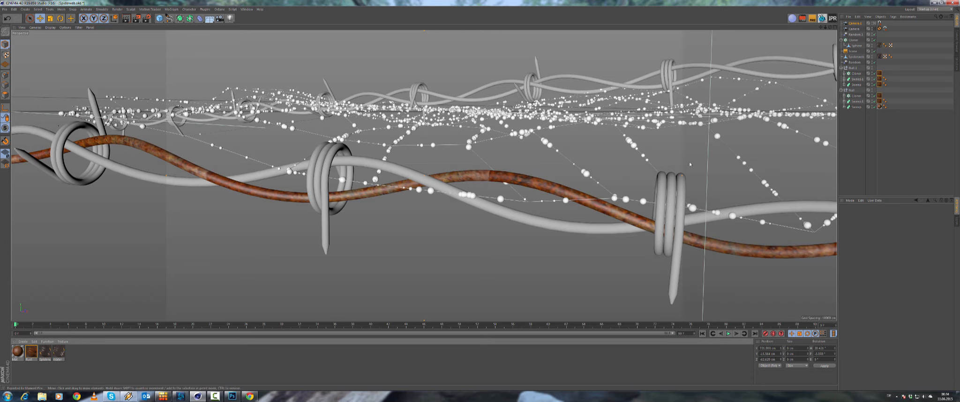
left_click(879, 107)
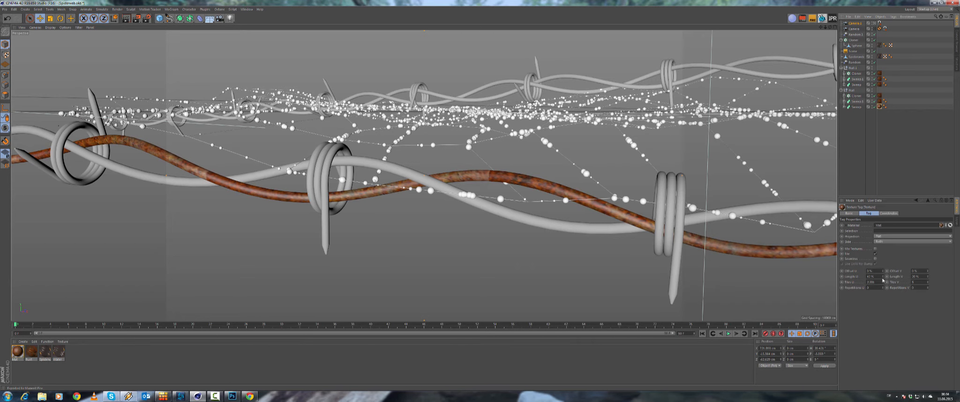
Stretch the strand texture's Length U and try the UVW Mapping, Spherical and Cylindrical projections on it.
left_click_drag(883, 276, 882, 236)
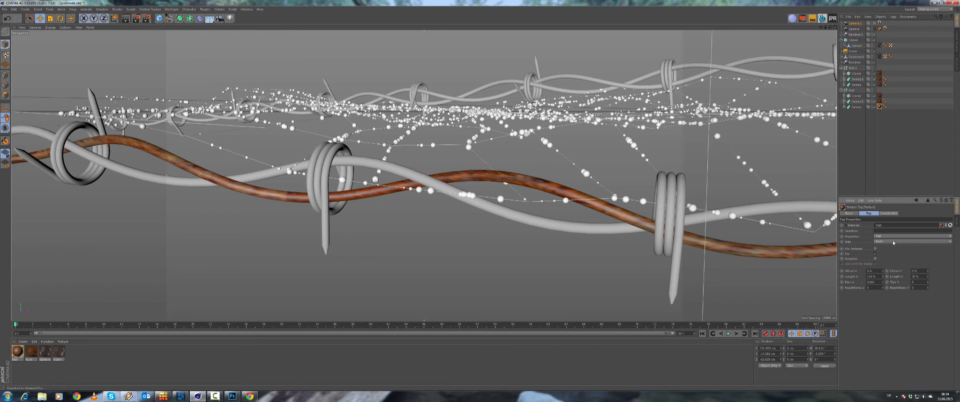
left_click(896, 236)
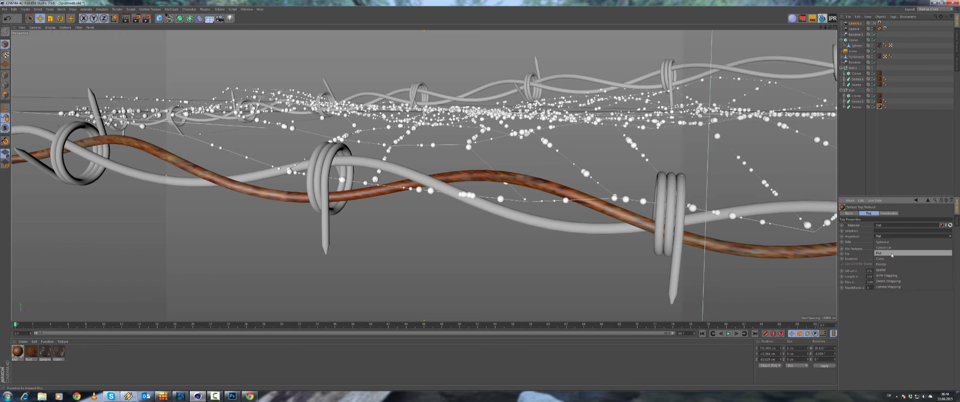
left_click(891, 275)
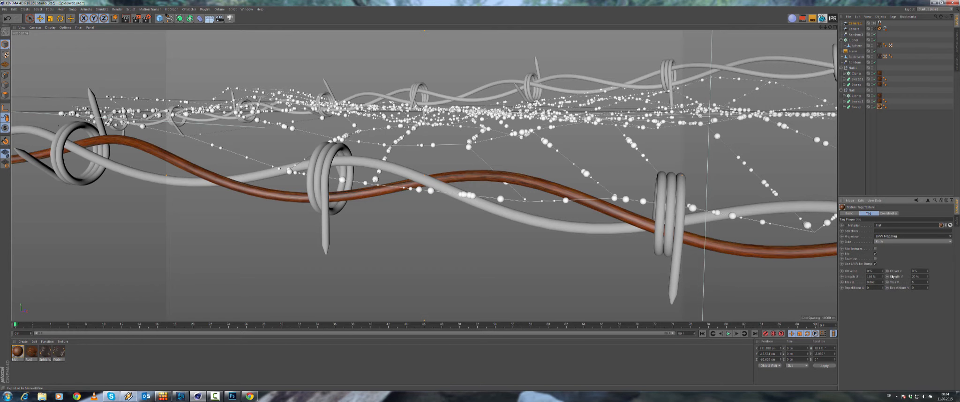
left_click(889, 237)
left_click(889, 286)
left_click(890, 237)
left_click(891, 242)
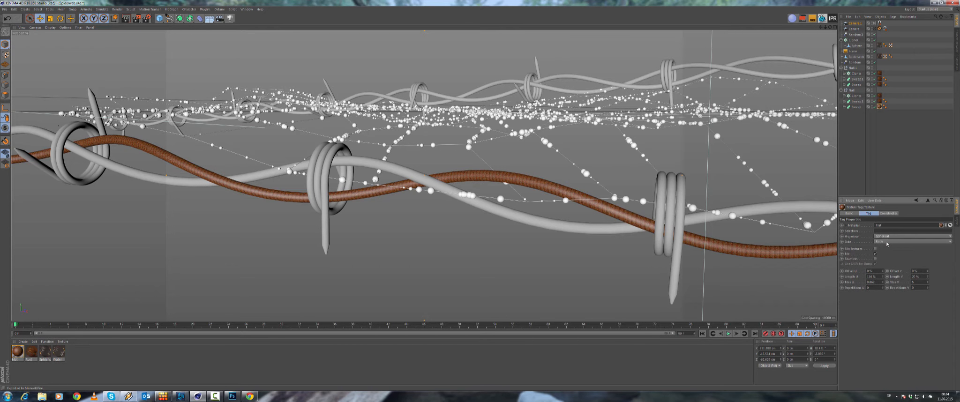
left_click(893, 237)
left_click(884, 248)
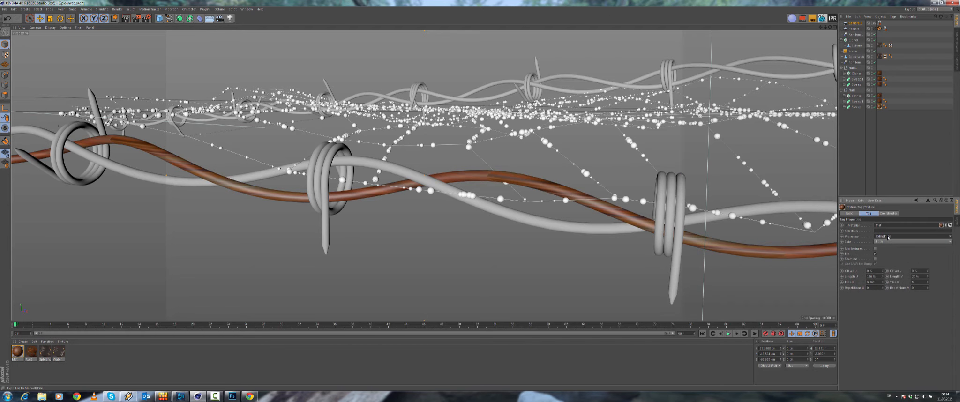
Try the Flat, Cubic and Frontal projections on the strand's texture and switch it to Spatial.
left_click(888, 236)
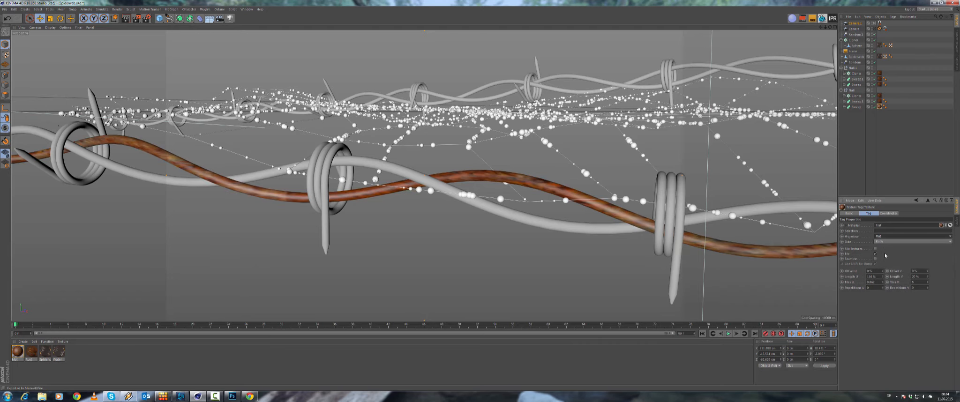
left_click(894, 236)
left_click(886, 259)
left_click(890, 235)
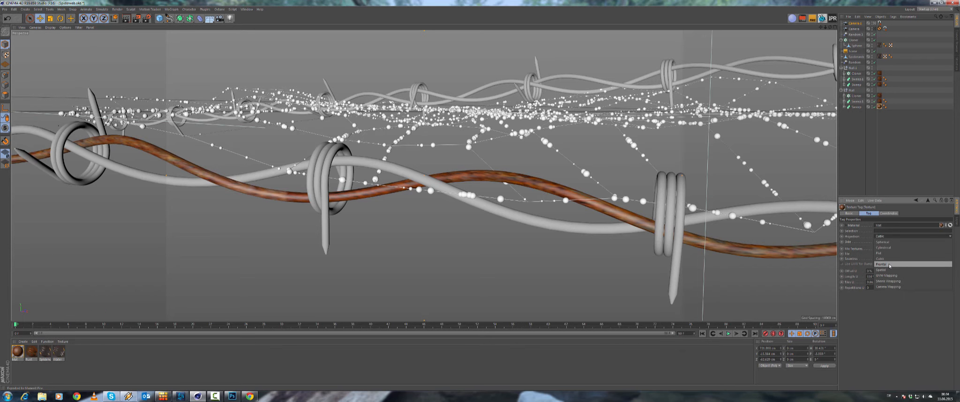
left_click(887, 266)
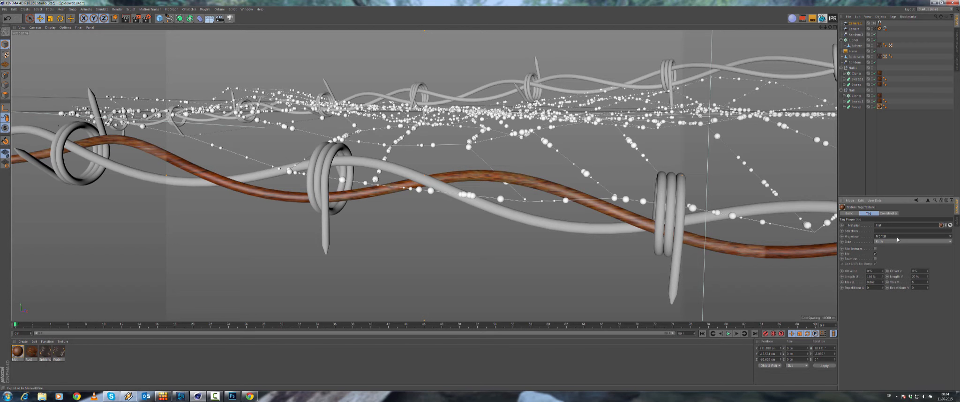
left_click(897, 237)
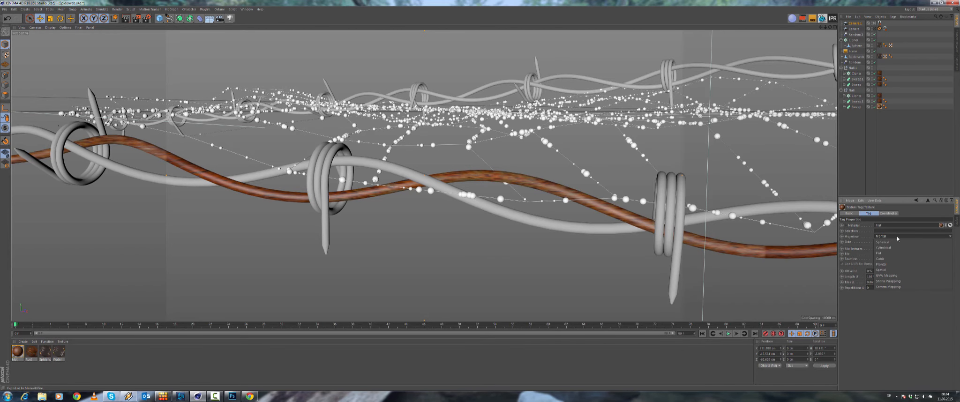
left_click(883, 271)
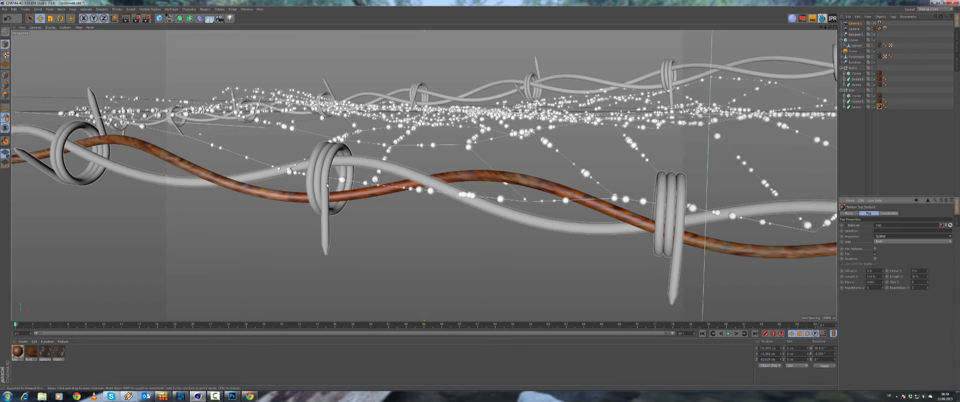
Shorten the strand texture's Length U for finer rust repeats and enable Seamless tiling.
left_click_drag(348, 179, 328, 207, "alt")
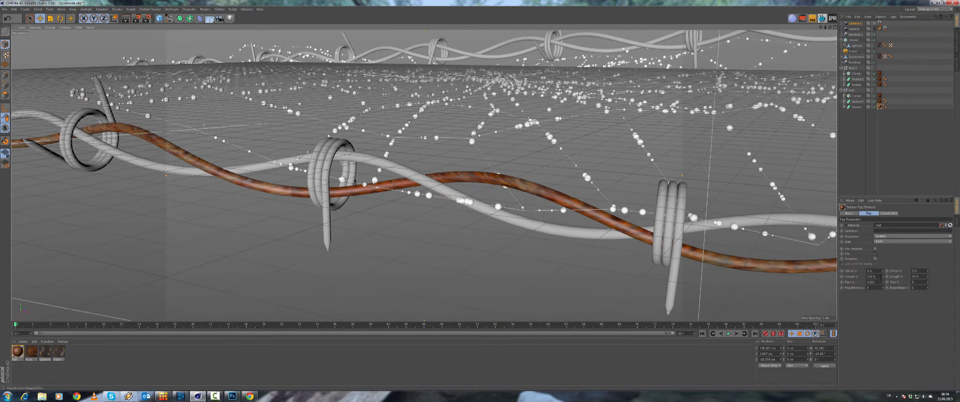
left_click_drag(883, 277, 856, 277)
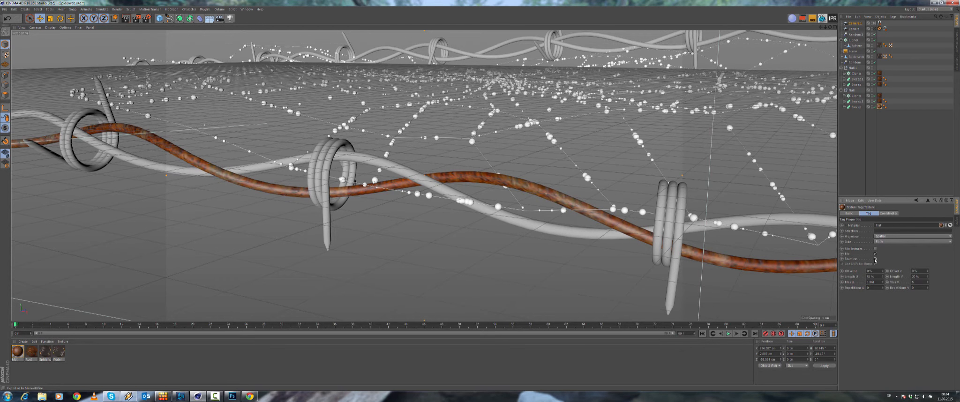
left_click(875, 260)
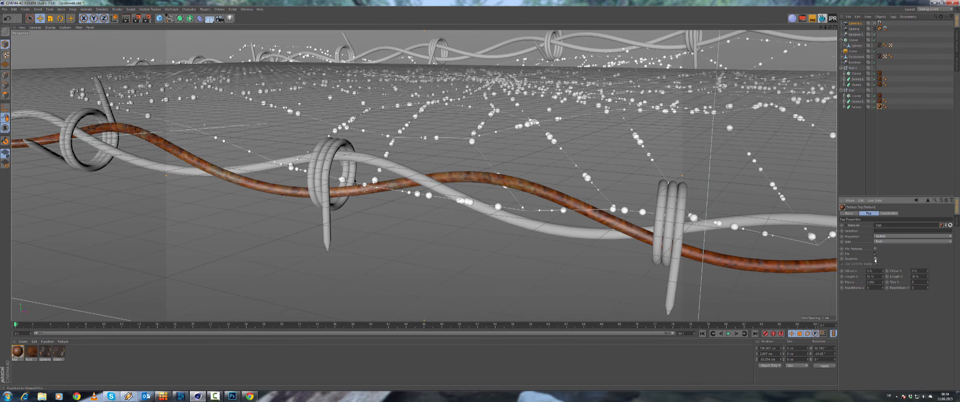
left_click(875, 260)
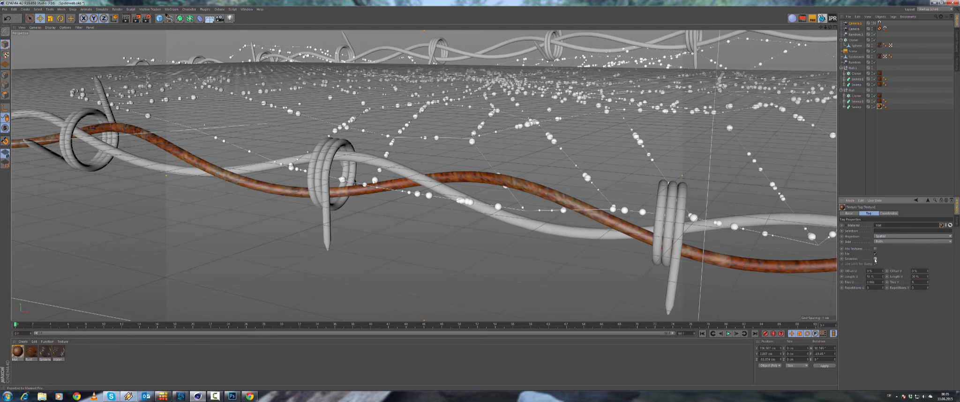
left_click(875, 260)
left_click_drag(581, 185, 358, 188, "alt")
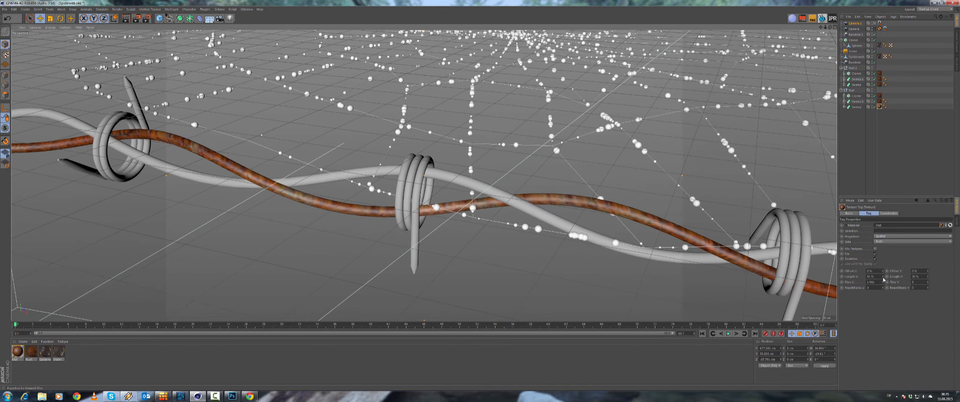
mouse_move(884, 278)
left_mouse_down()
mouse_move(883, 300)
mouse_move(883, 270)
left_mouse_up()
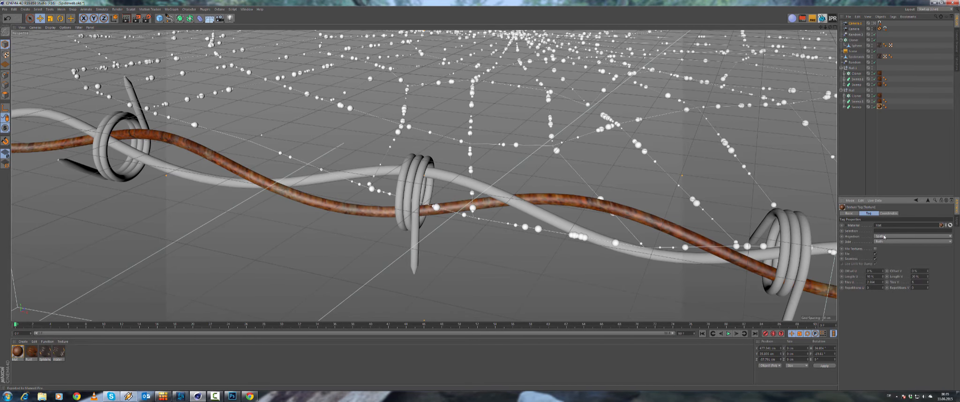
Try the Frontal projection on the strand, inspect it from another angle and return to Spatial.
left_click(884, 237)
left_click(888, 261)
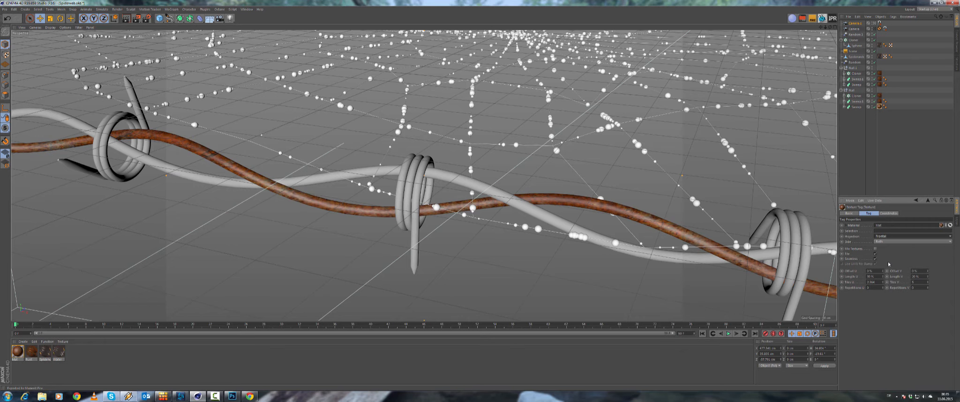
left_click_drag(545, 200, 614, 181, "alt")
left_click_drag(454, 165, 361, 169, "alt")
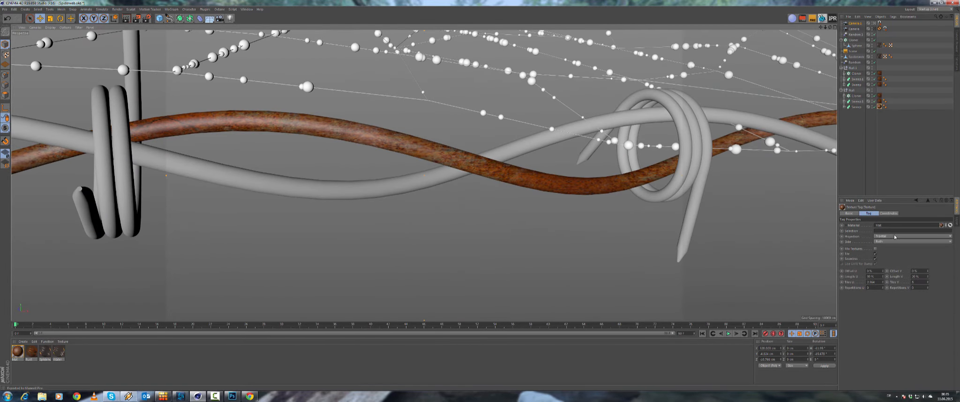
left_click(912, 236)
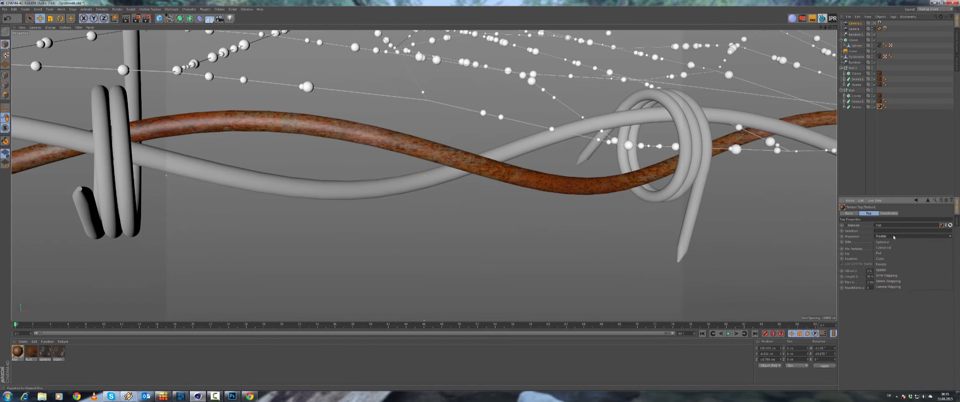
left_click(888, 270)
Compare the spatially projected rust on the strand with Seamless off and on from several angles.
left_click_drag(412, 157, 424, 151, "alt")
scroll(425, 153, "down", 2)
left_click_drag(579, 187, 562, 193, "alt")
scroll(579, 186, "down", 2)
left_click(875, 259)
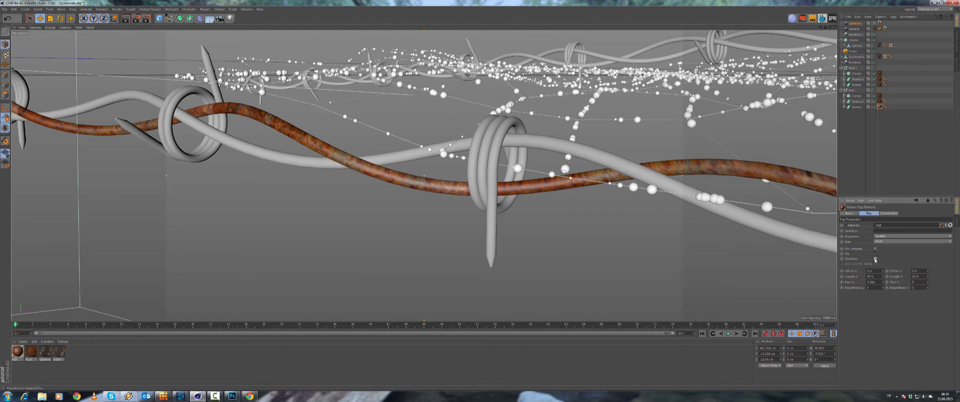
left_click(875, 259)
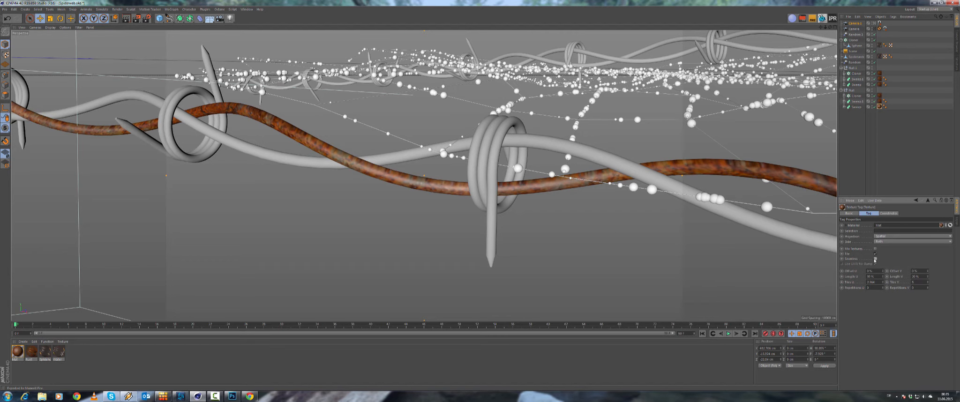
left_click(875, 259)
left_click(875, 260)
left_click_drag(430, 150, 822, 246, "alt")
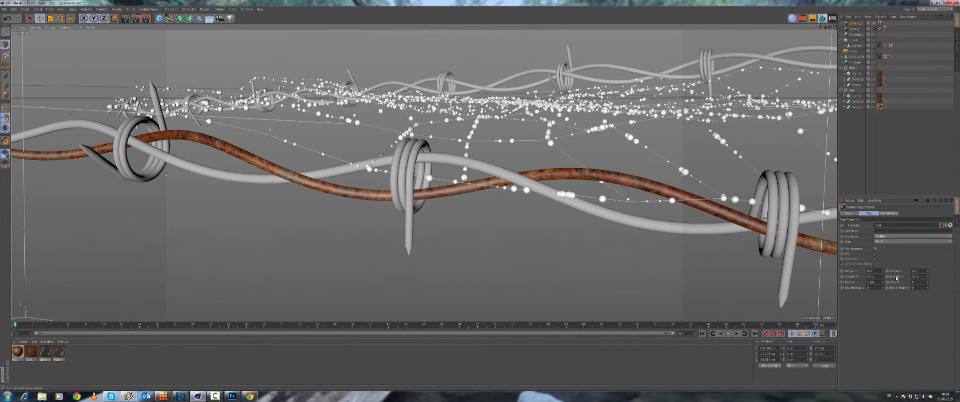
Select the rust texture tags on the objects of both barbed wire groups and set their projection to Spatial.
left_click(879, 101)
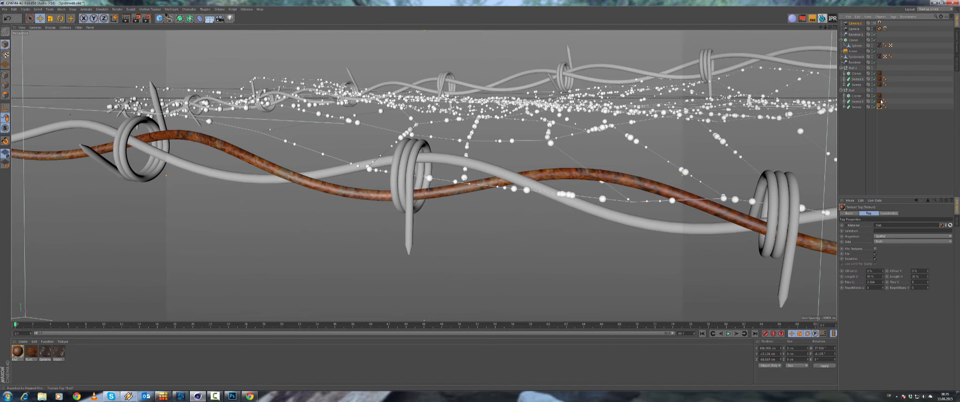
left_click(880, 96, "shift")
left_click(880, 85, "shift")
left_click(879, 79, "shift")
left_click(880, 74, "shift")
left_click(892, 237)
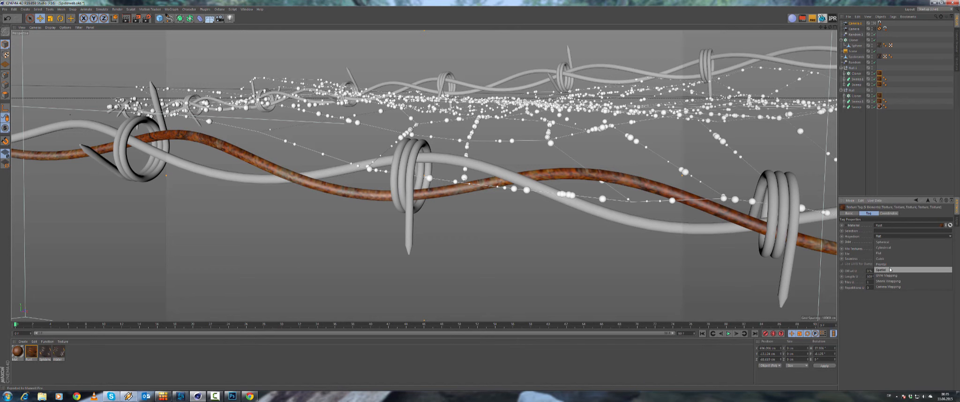
left_click(891, 271)
type("1")
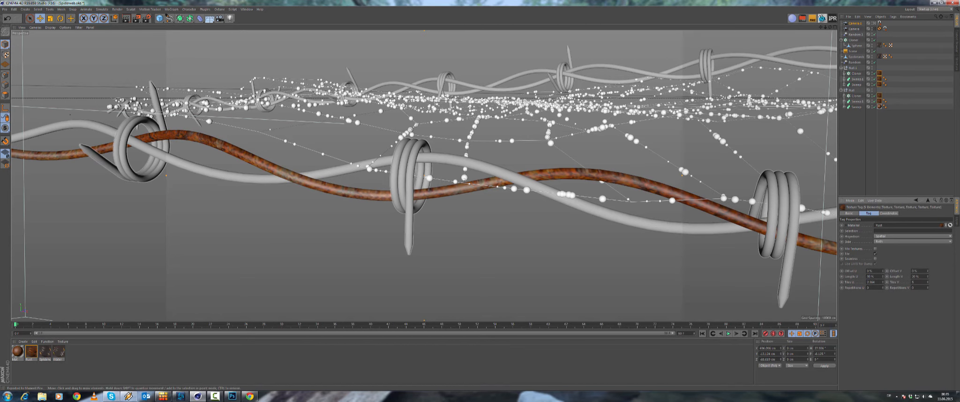
Delete the extra test texture tag from the front wire strand, keeping its Rust material tag.
left_click(880, 97)
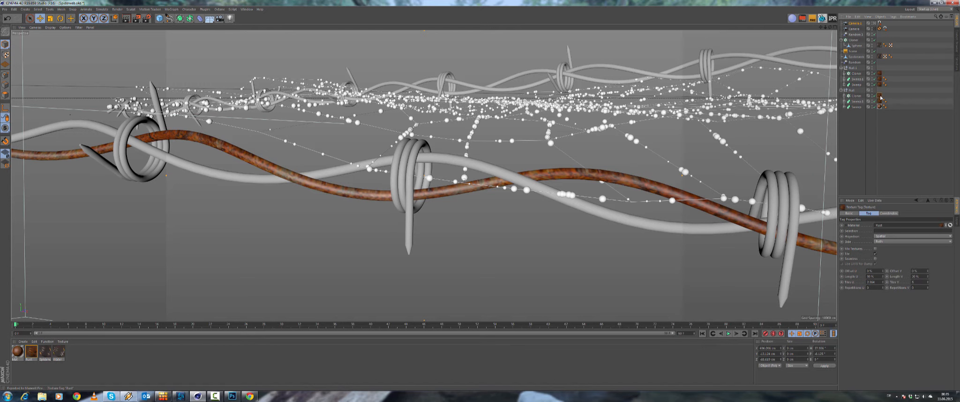
left_click_drag(880, 98, 880, 71)
left_click(864, 118)
left_click_drag(879, 102, 856, 109, "ctrl")
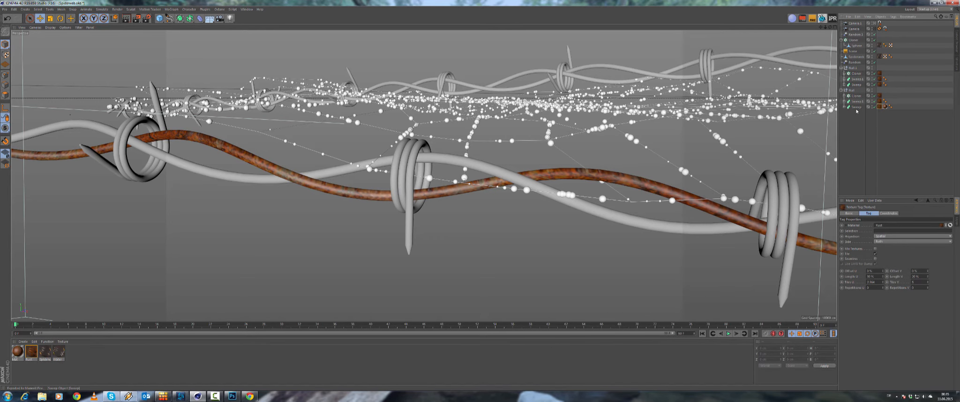
key("Delete")
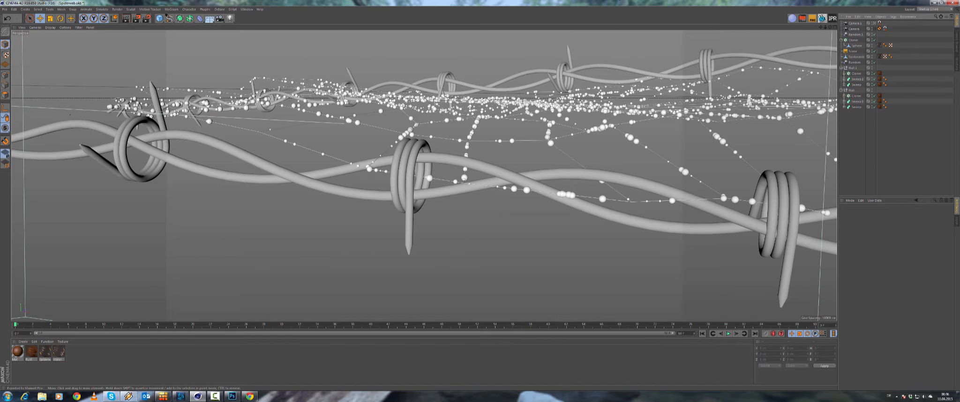
Select the Maxwell scene object, dock the Maxwell Fire preview beside the viewport and render the rusty wires.
left_click(853, 51)
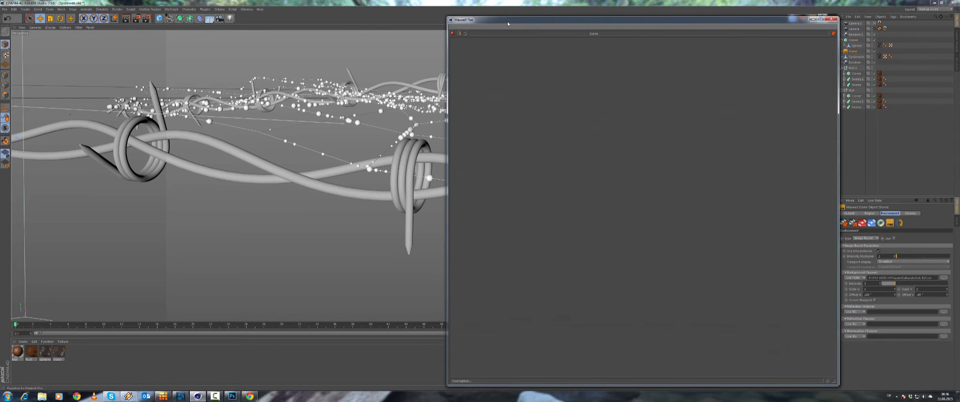
left_click_drag(507, 21, 374, 30)
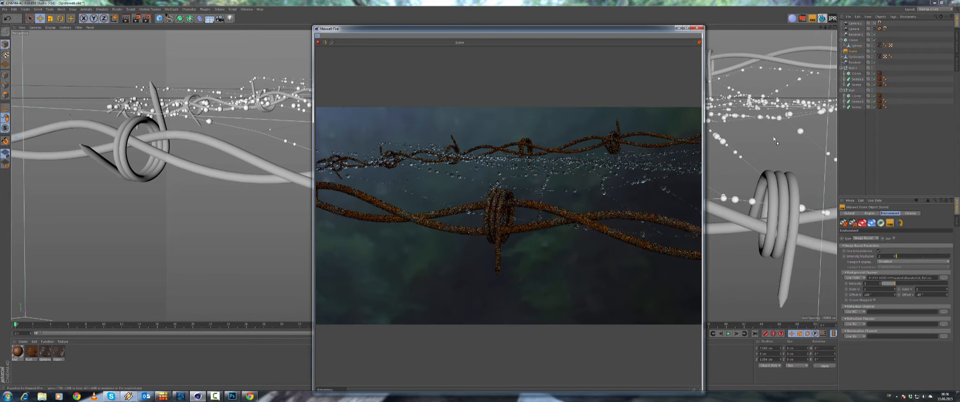
left_click_drag(835, 256, 836, 256)
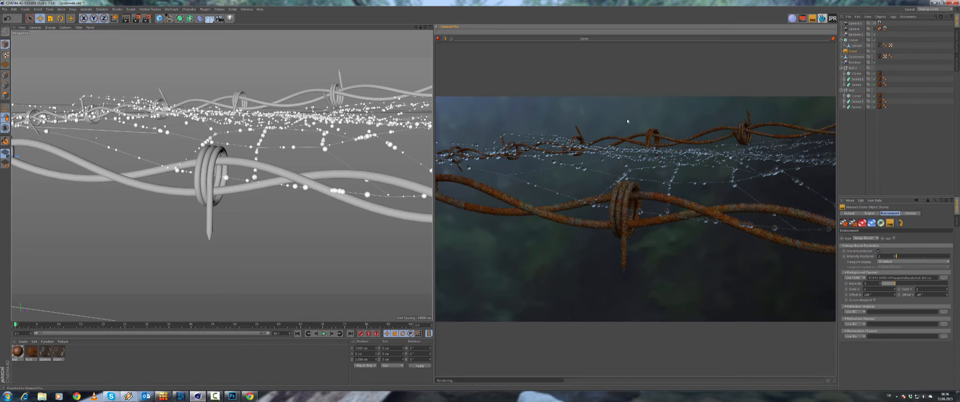
left_click(444, 38)
Select the Rust texture tags of all wire objects in both groups, increase their Length U and refresh the preview.
left_click(879, 101)
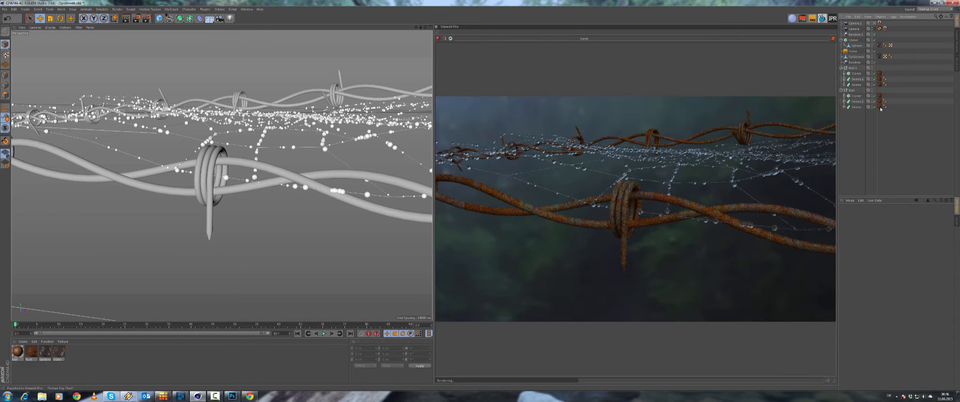
left_click(880, 101, "shift")
left_click(880, 96, "shift")
left_click(880, 79, "shift")
left_click(880, 79, "shift")
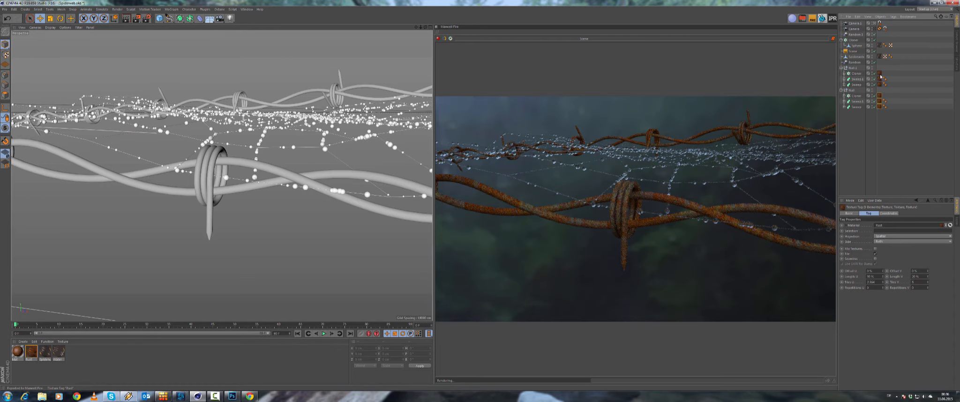
left_click(880, 73, "shift")
left_click(880, 79, "shift")
left_click(880, 85, "shift")
left_click(875, 274)
type("1")
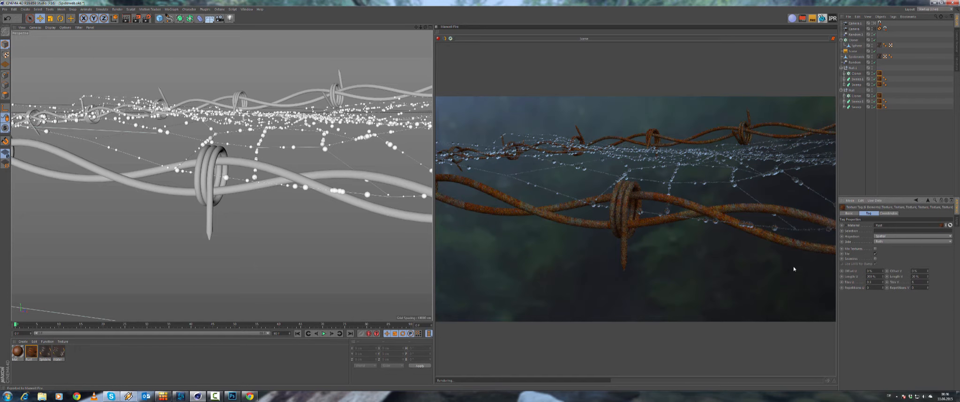
left_click(444, 39)
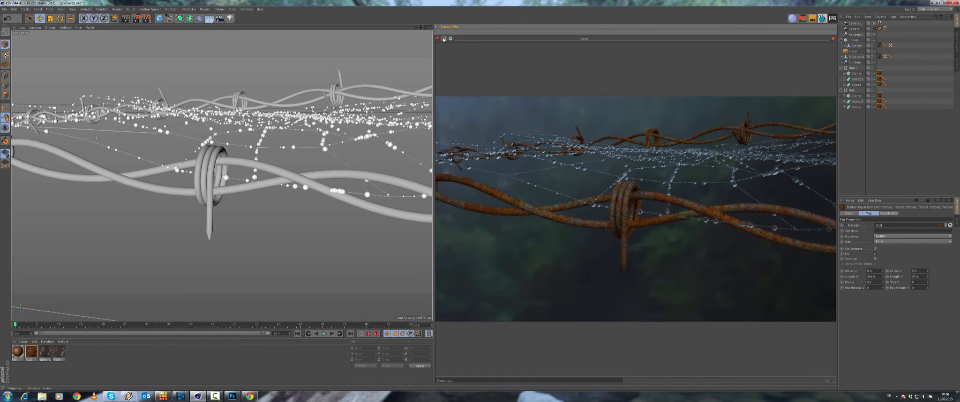
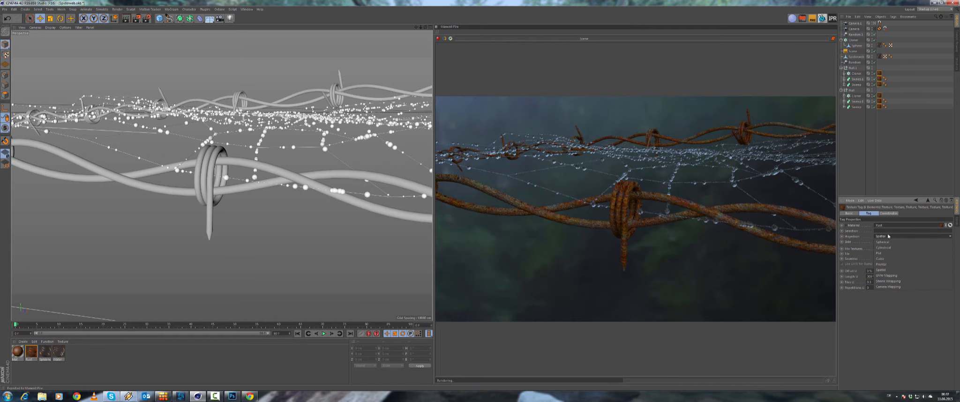
Set the selected rust tags' Length U to 100 % and Length V to 50 %.
left_click_drag(873, 277, 767, 266)
type("1")
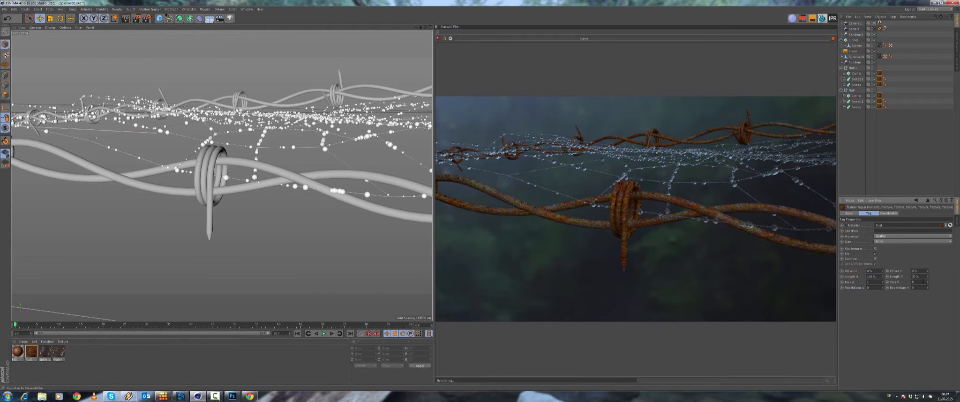
left_click_drag(924, 277, 796, 252)
type("50")
key("Return")
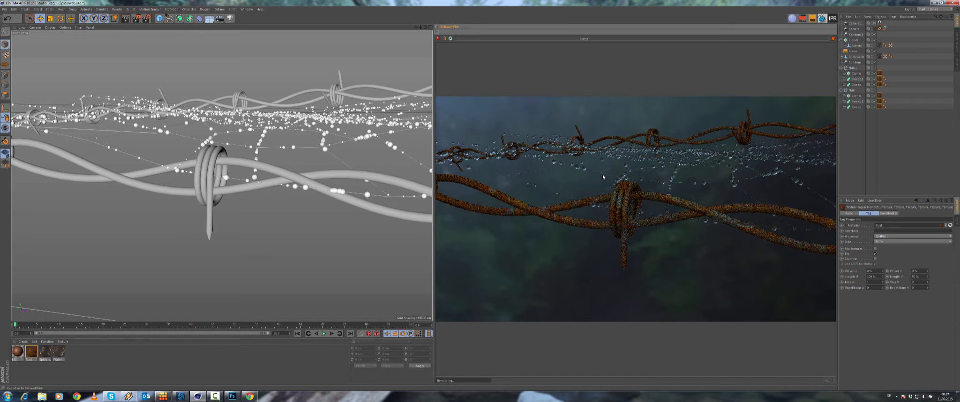
Open the Rust material for editing and lower its Global Bump.
double_click(32, 352)
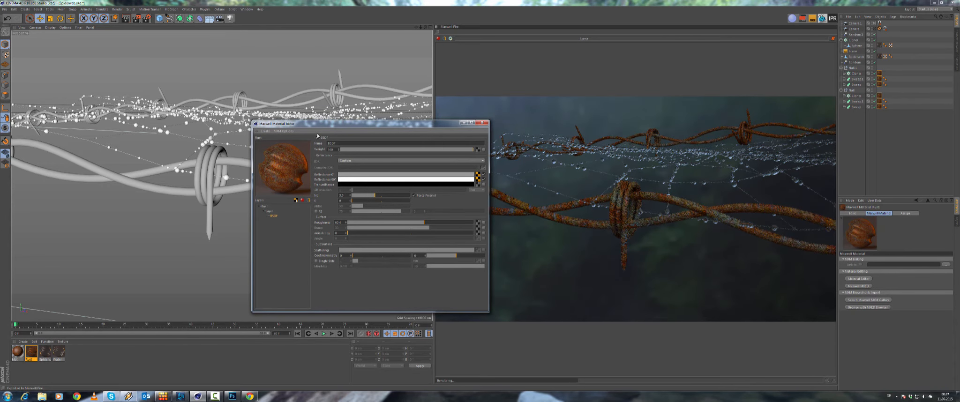
left_click_drag(351, 125, 259, 116)
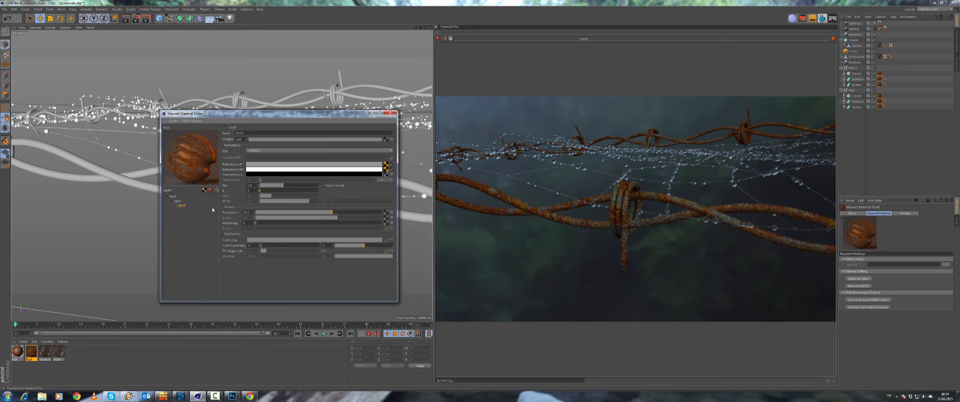
left_click(174, 197)
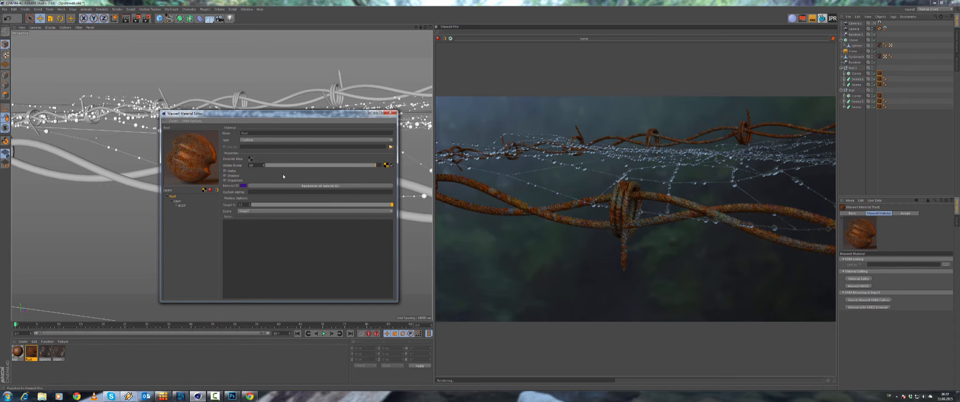
left_click_drag(343, 168, 341, 167)
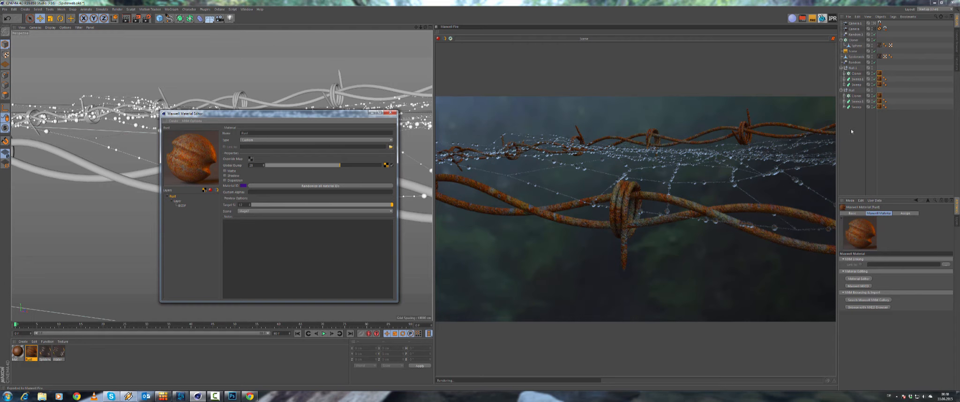
Try the Advantix 100 response on the camera's Maxwell tag, switch it to Kodak Portra 100T and refresh the preview.
left_click(880, 28)
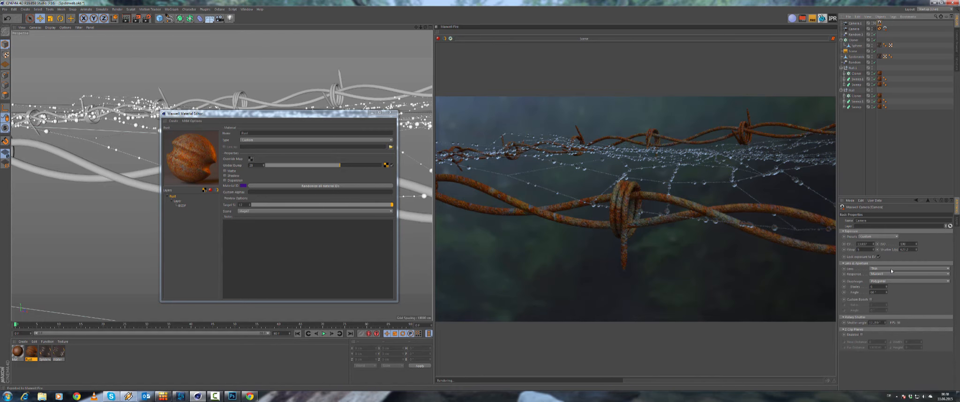
left_click(880, 237)
left_click(877, 114)
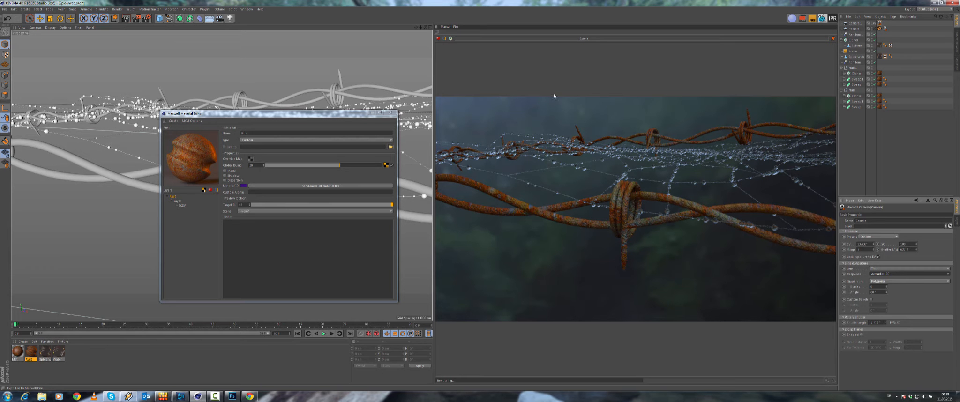
left_click(550, 108)
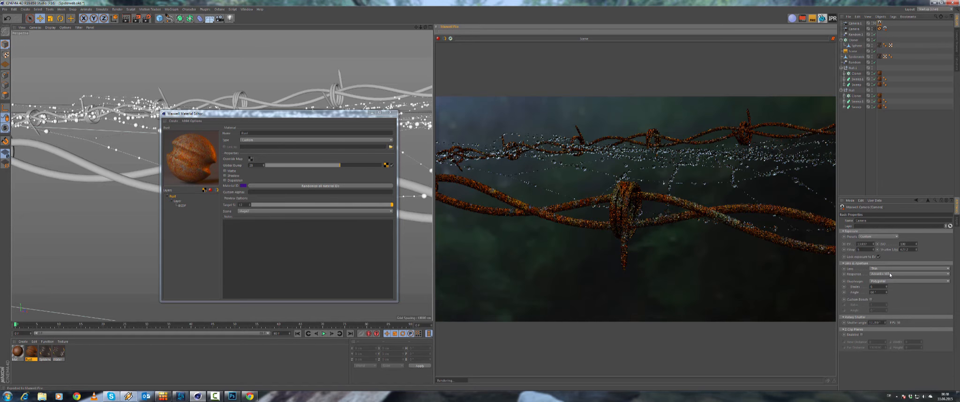
left_click(890, 274)
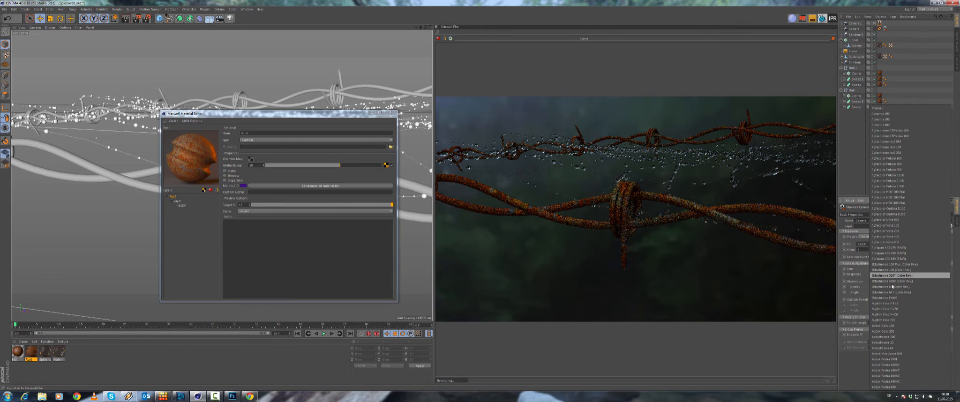
left_click(894, 359)
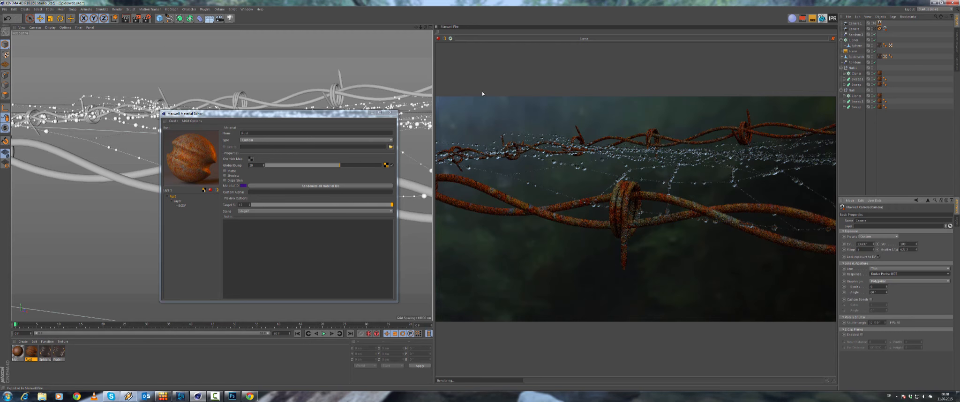
left_click(444, 39)
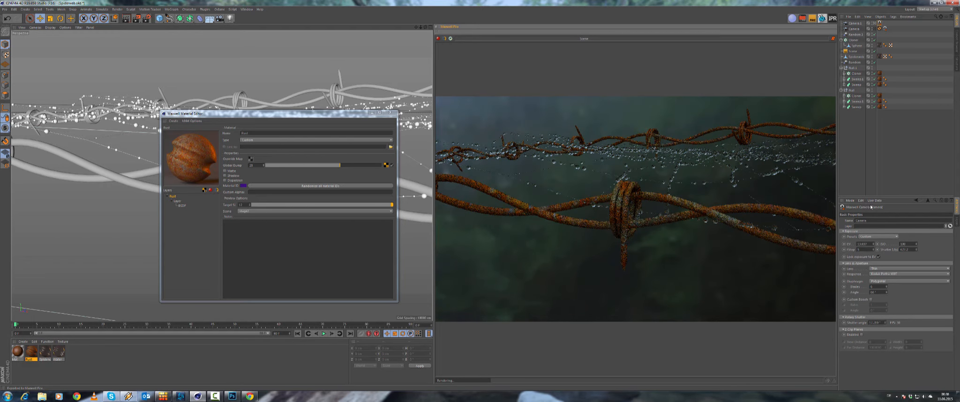
Adjust the scene environment's background image offset and raise the background intensity for a brighter preview.
left_click(855, 51)
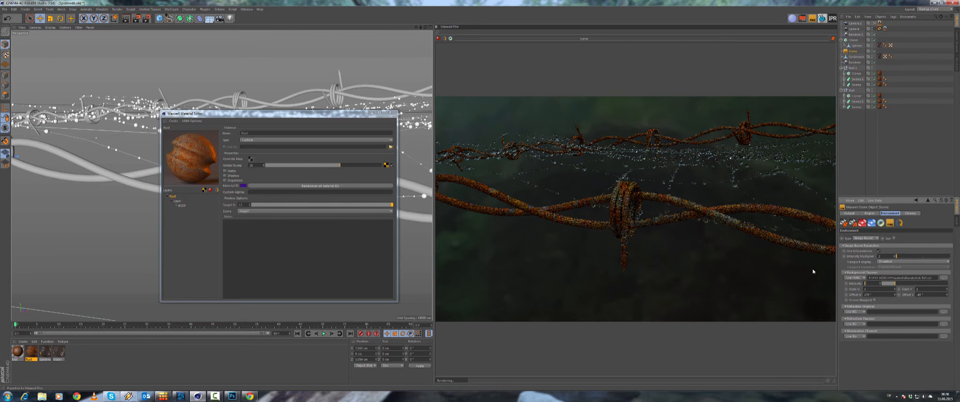
type("8")
key("Return")
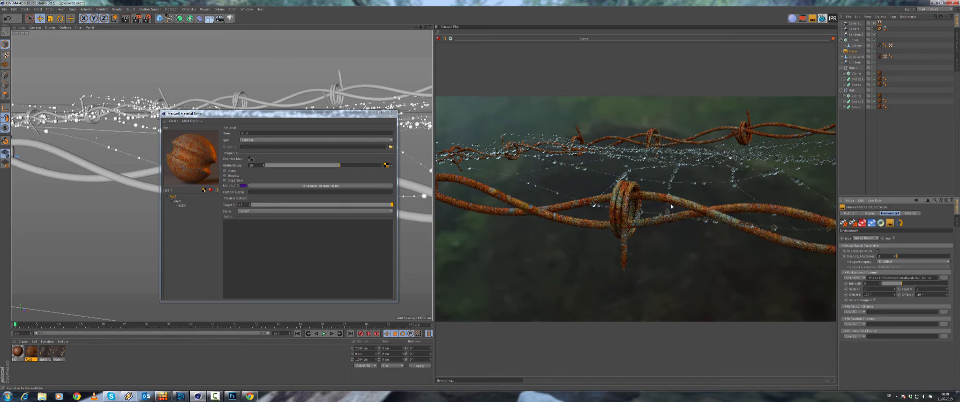
Lower the saturation of the rust BSDF's Reflectance 0° and Reflectance 90° texture maps.
left_click(180, 206)
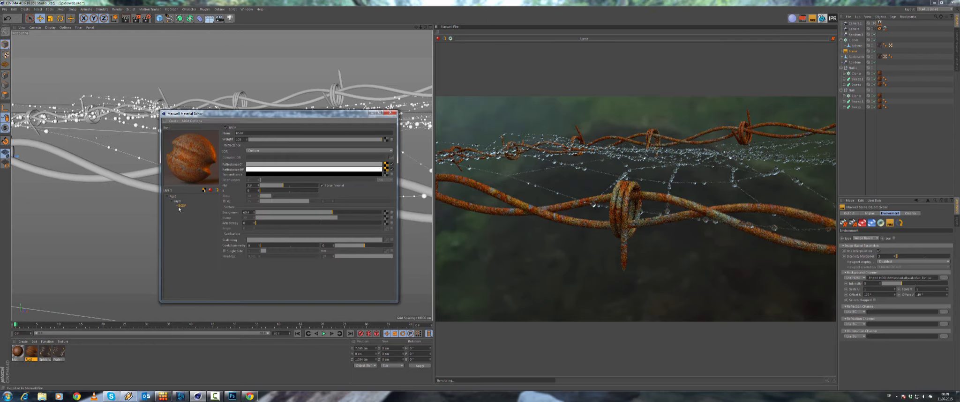
left_click(385, 165)
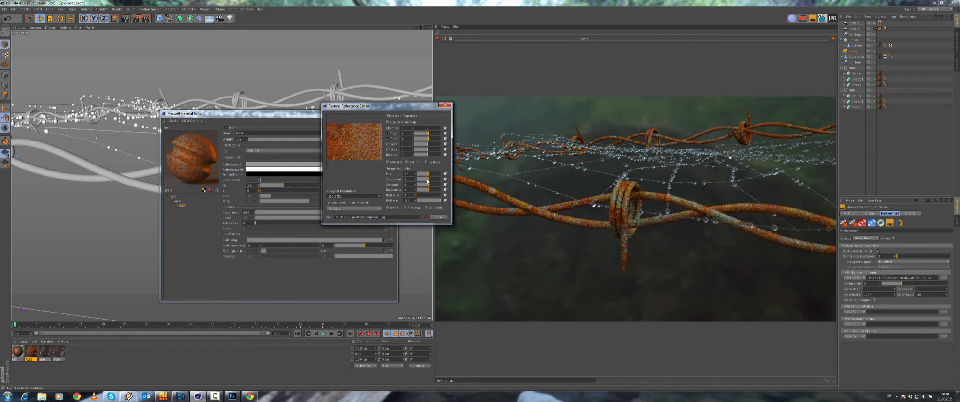
left_click_drag(427, 181, 423, 181)
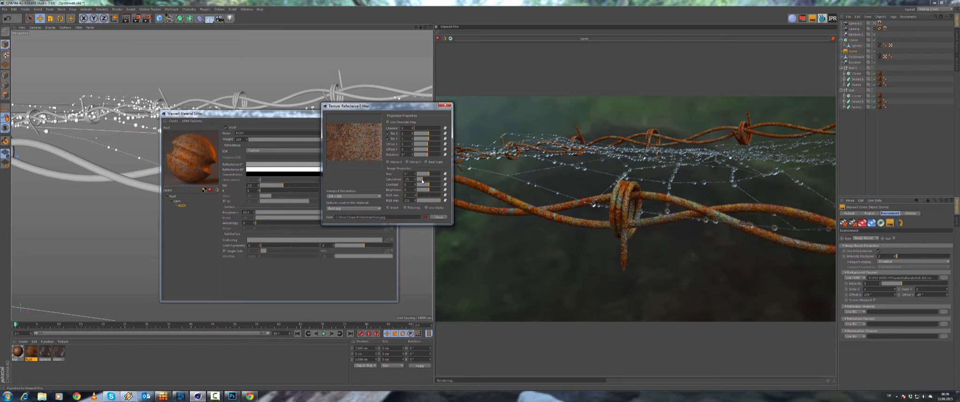
left_click(438, 217)
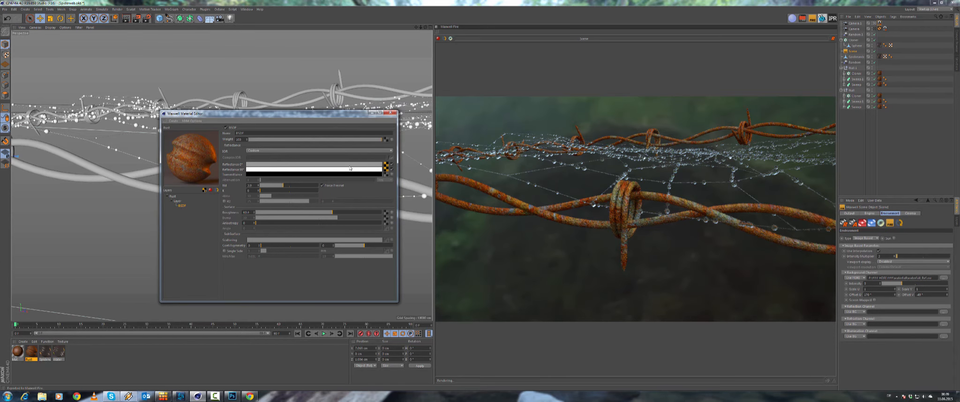
left_click(387, 172)
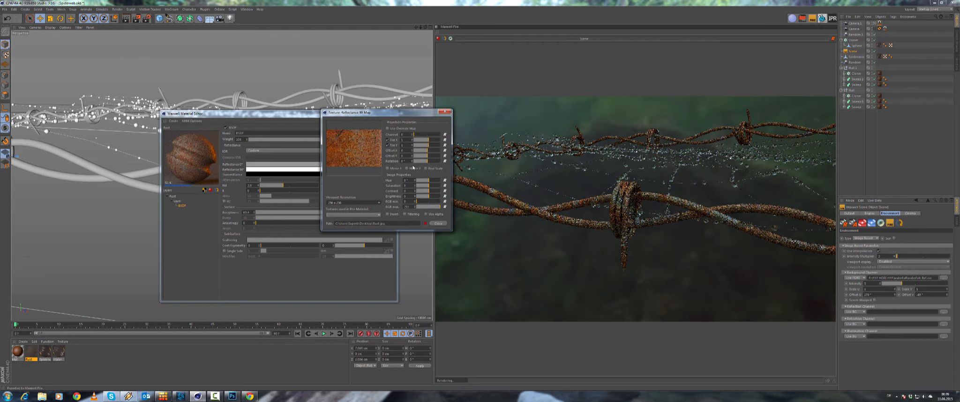
left_click_drag(428, 186, 424, 186)
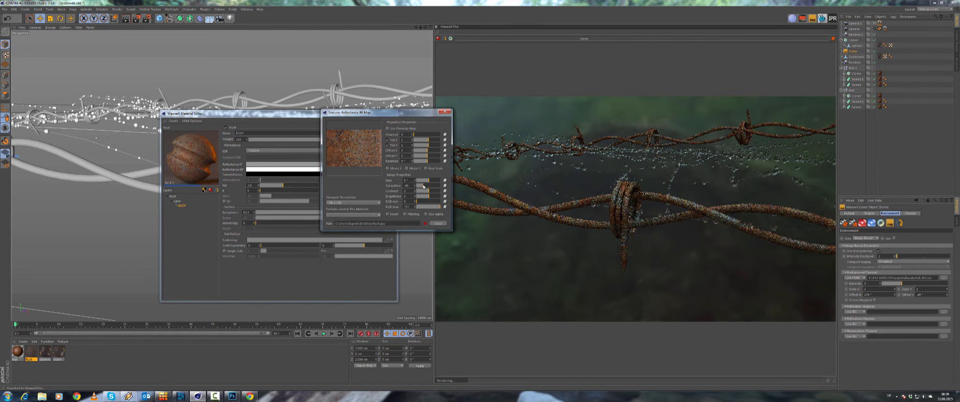
left_click(436, 223)
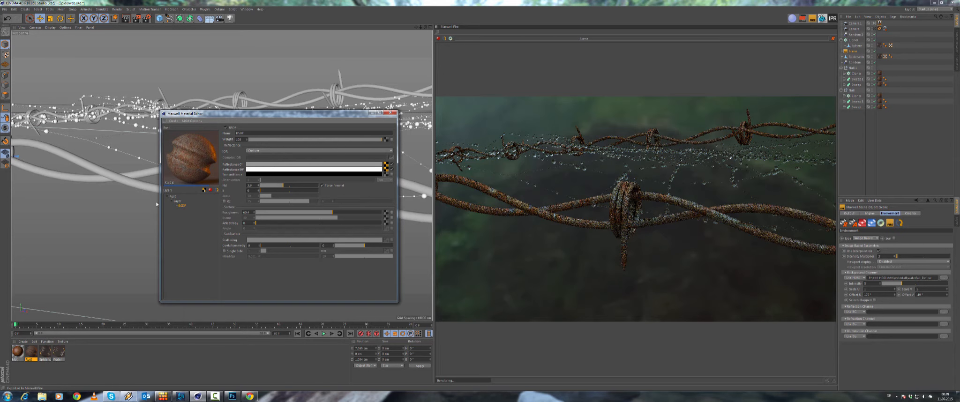
Lower the Rust material's Global Bump further, check it through the other camera and close the material editor.
left_click(173, 197)
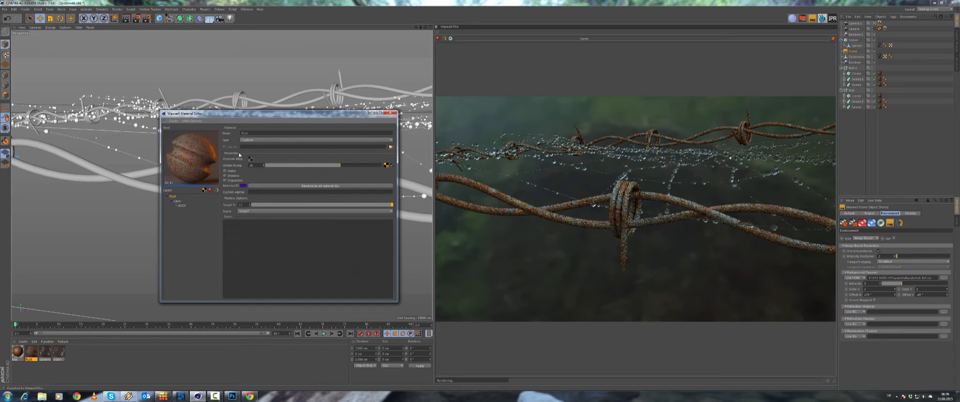
left_click(333, 165)
left_click_drag(332, 167, 331, 170)
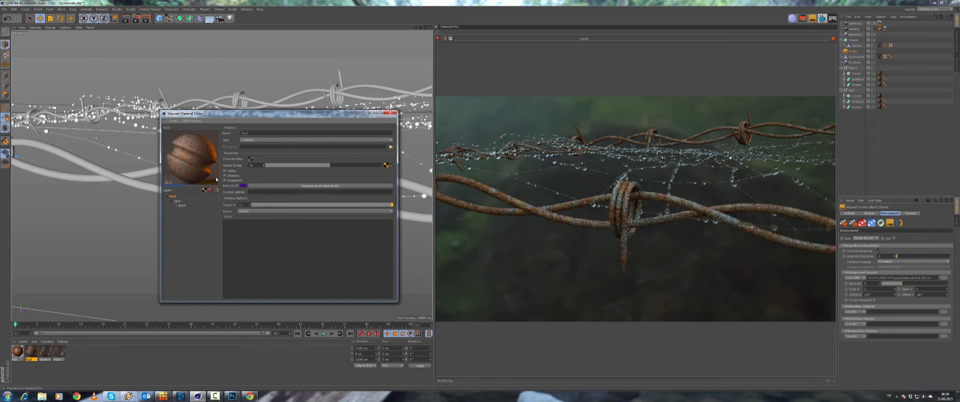
left_click(874, 29)
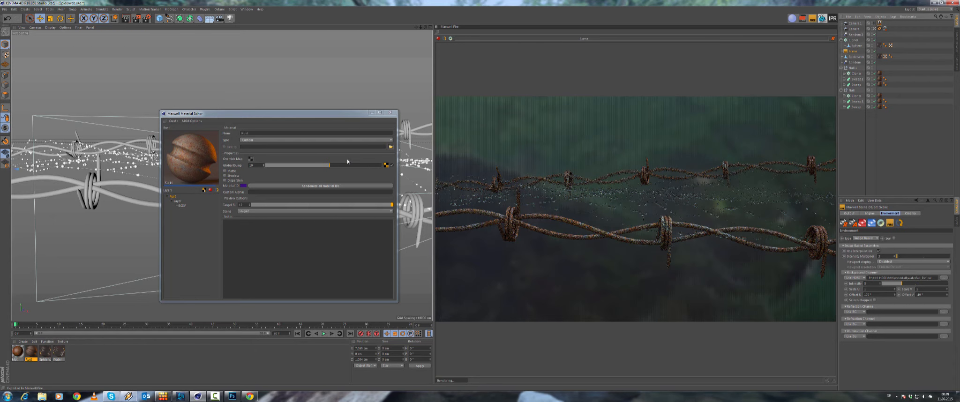
left_click(390, 113)
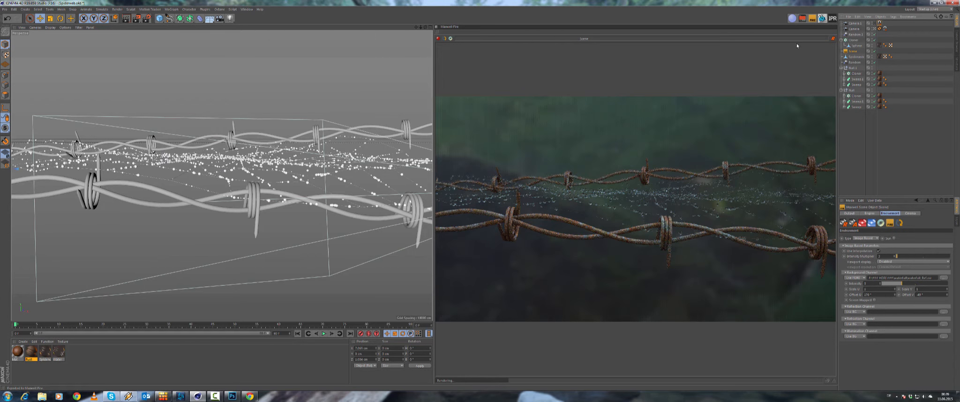
Delete the first tag on the Camera object and put away the render preview so the viewport fills the workspace.
left_click(880, 29)
key("Delete")
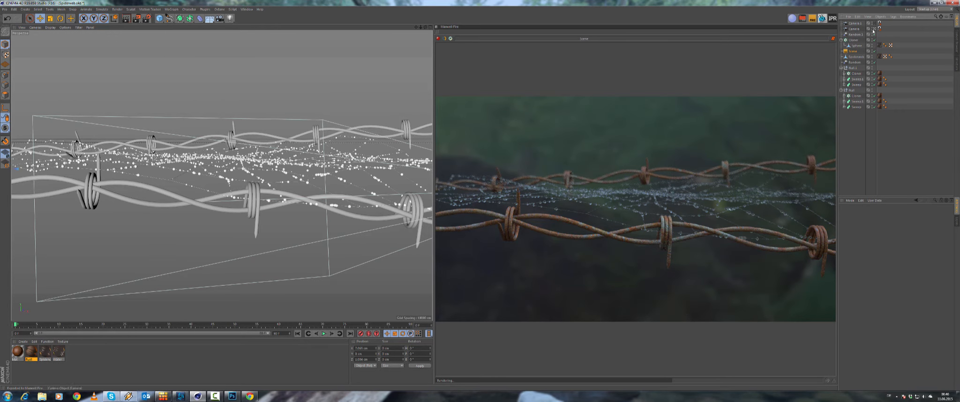
left_click_drag(436, 27, 435, 3)
left_click(861, 144)
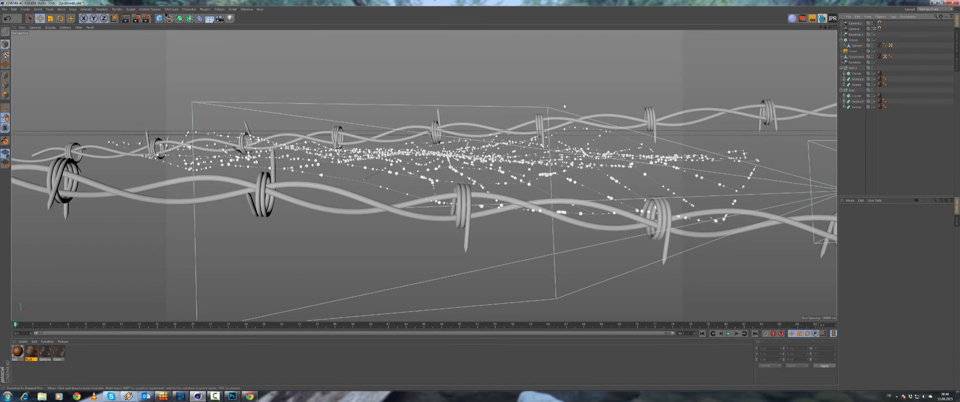
Collapse the droplet Cloner and both barbed wire groups in the object hierarchy.
left_click_drag(820, 45, 553, 139, "alt")
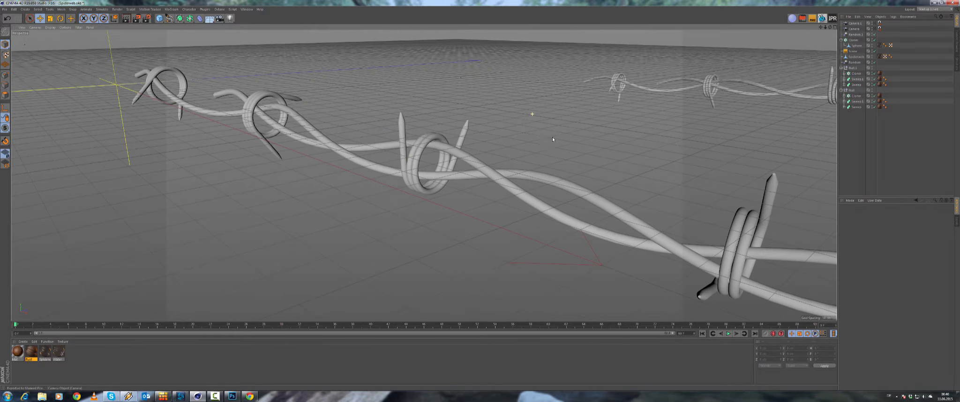
right_click_drag(568, 140, 571, 140, "alt")
left_click_drag(572, 140, 631, 159, "alt")
right_click_drag(631, 158, 474, 115, "alt")
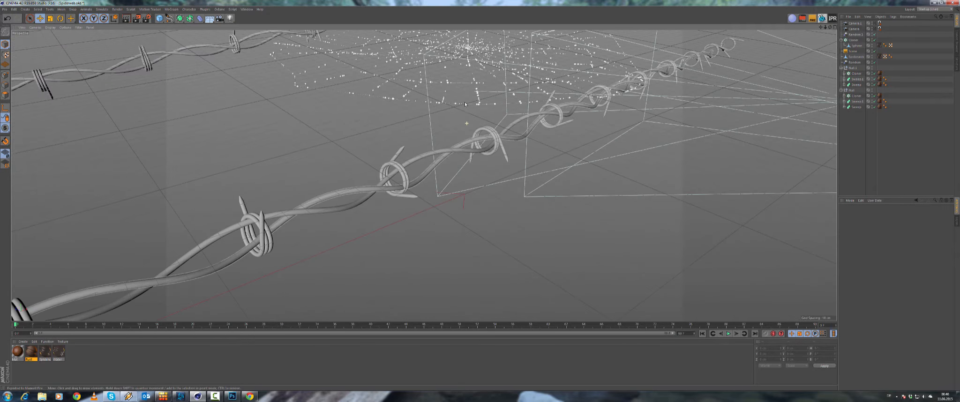
middle_click_drag(474, 115, 479, 176, "alt")
right_click_drag(480, 176, 440, 170, "alt")
left_click_drag(441, 170, 335, 174, "alt")
middle_click_drag(335, 173, 245, 176, "alt")
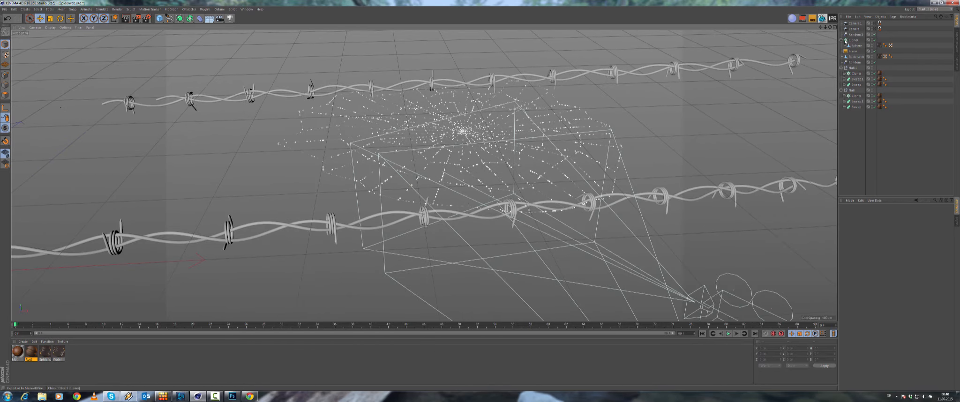
left_click(841, 40)
left_click(853, 39)
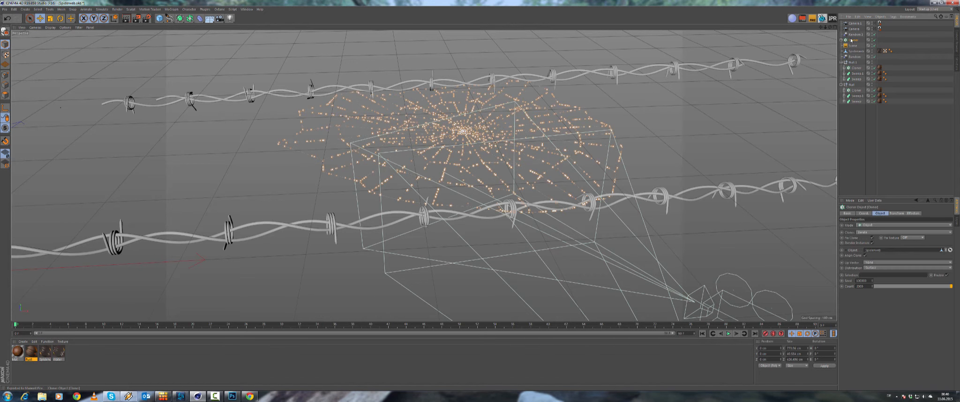
left_click(841, 61)
left_click(841, 68)
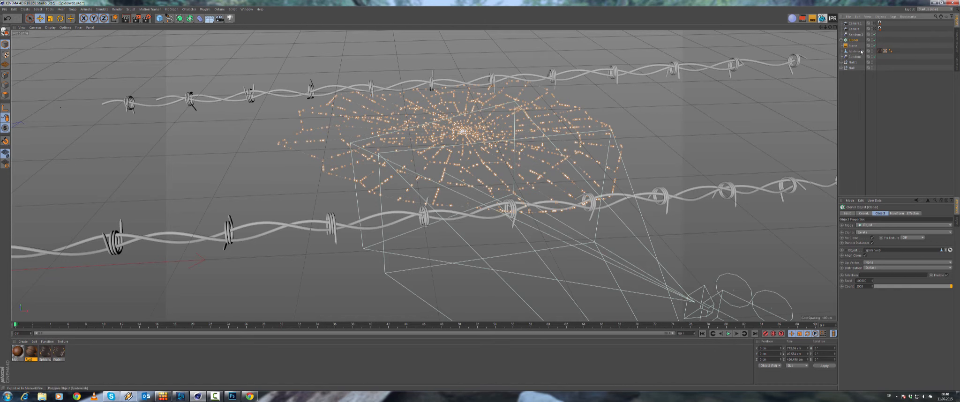
Duplicate the Cloner together with the Spiderweb object and bring up the demo reel page in the browser as reference.
left_click(853, 51, "ctrl")
left_click_drag(853, 52, 853, 48, "ctrl")
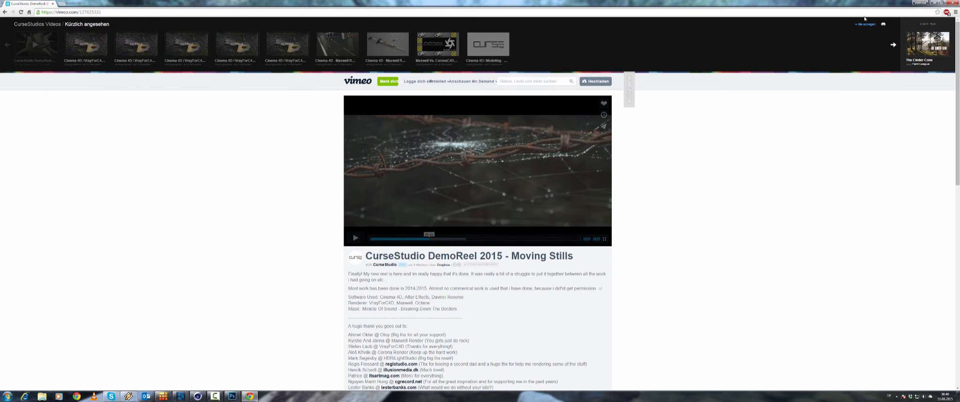
double_click(500, 4)
left_click(509, 43)
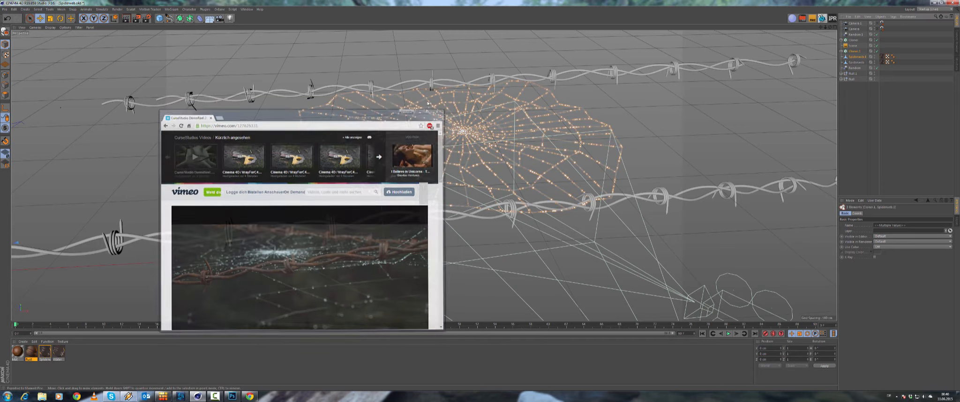
Switch to model editing and select only the duplicated Spiderweb.1 object.
left_click_drag(514, 203, 356, 148, "alt")
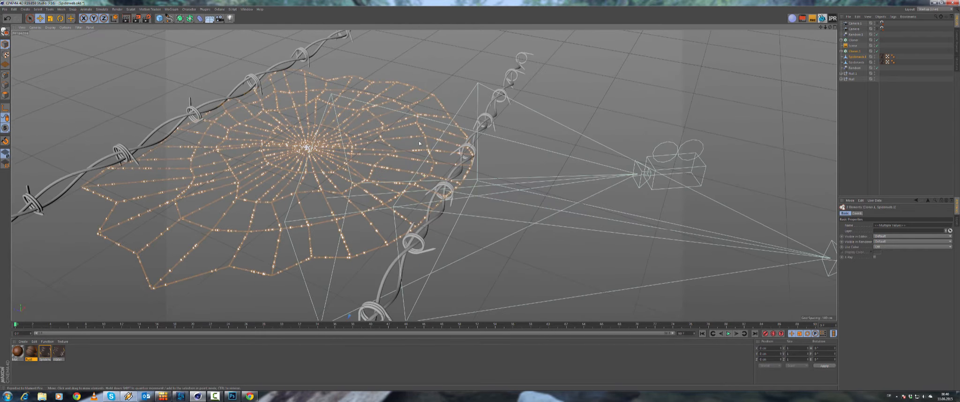
left_click(70, 181)
left_click(6, 45)
left_click(366, 157)
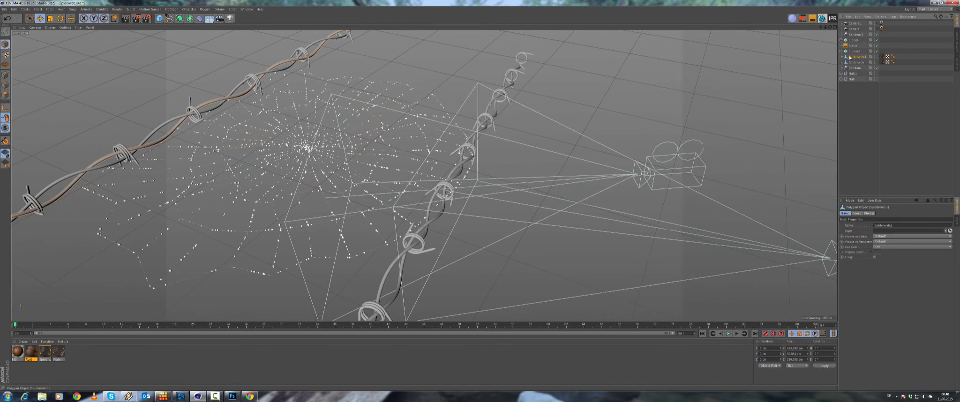
middle_click_drag(400, 209, 450, 188, "alt")
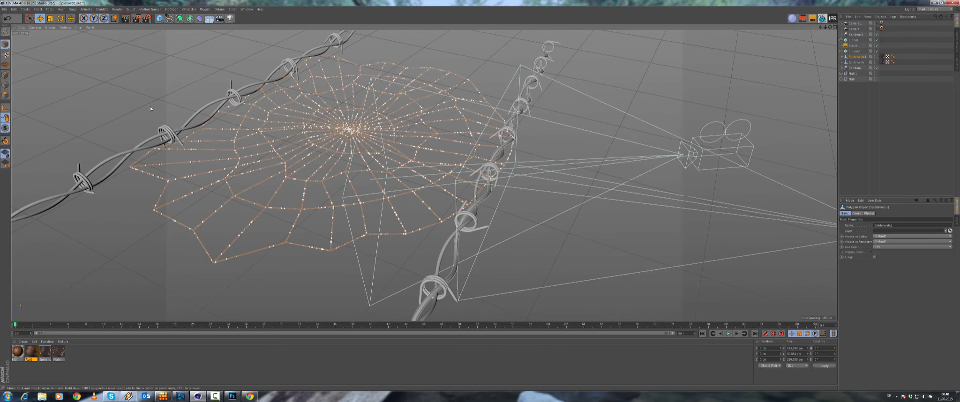
left_click_drag(608, 132, 508, 169, "alt")
left_click_drag(417, 183, 474, 160, "alt")
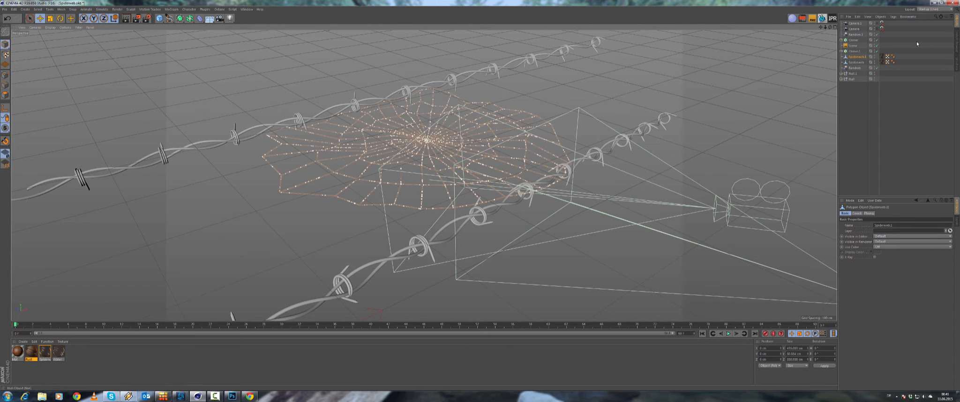
left_click(856, 61)
left_click(864, 98)
left_click(857, 57)
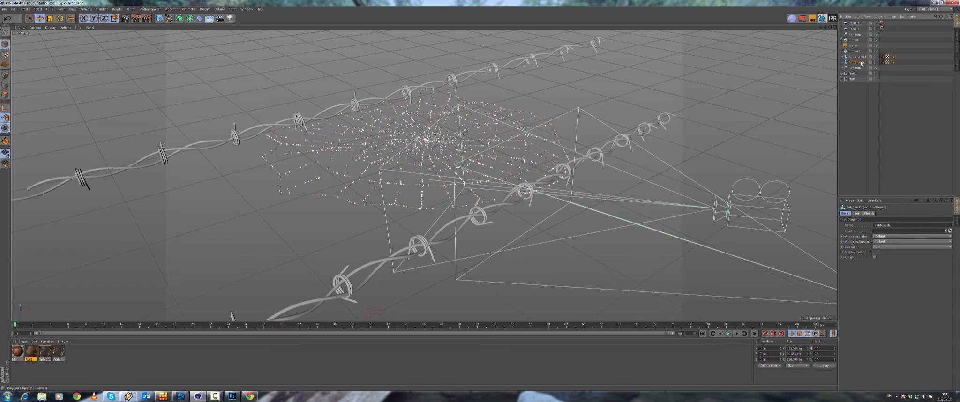
left_click_drag(7, 47, 19, 46)
left_click(26, 41)
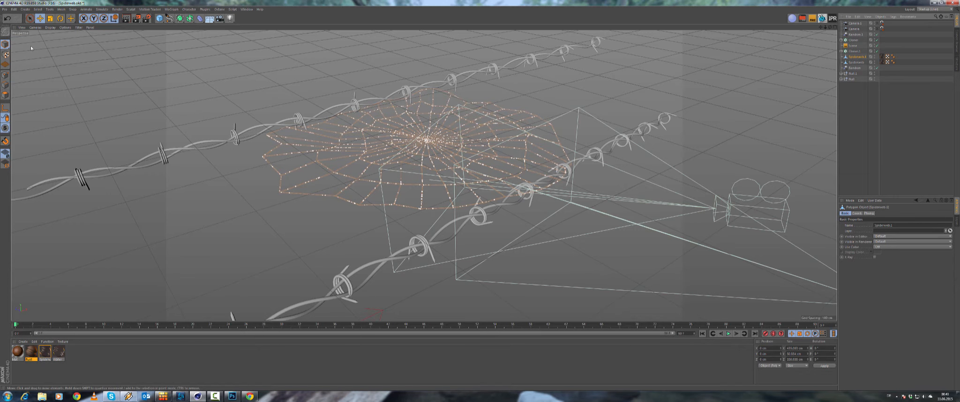
Move Spiderweb.1 along its Z axis to the camera side of the near wire and center its axis on the geometry.
left_click_drag(539, 165, 537, 90, "alt")
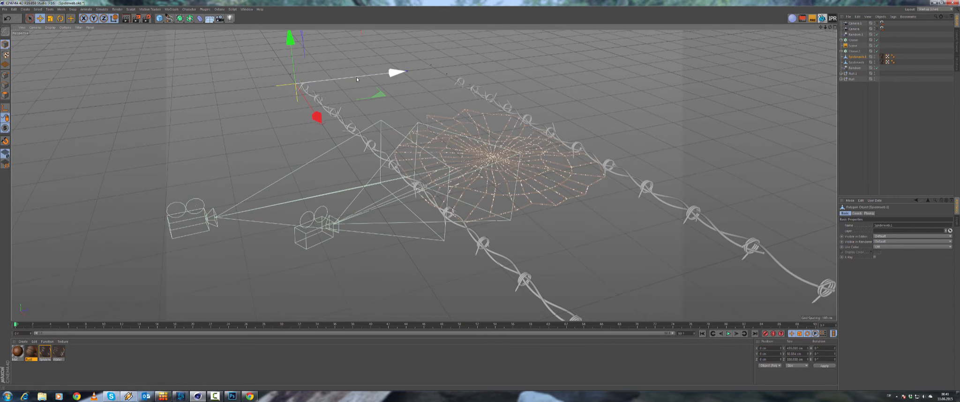
left_click_drag(356, 77, 257, 89)
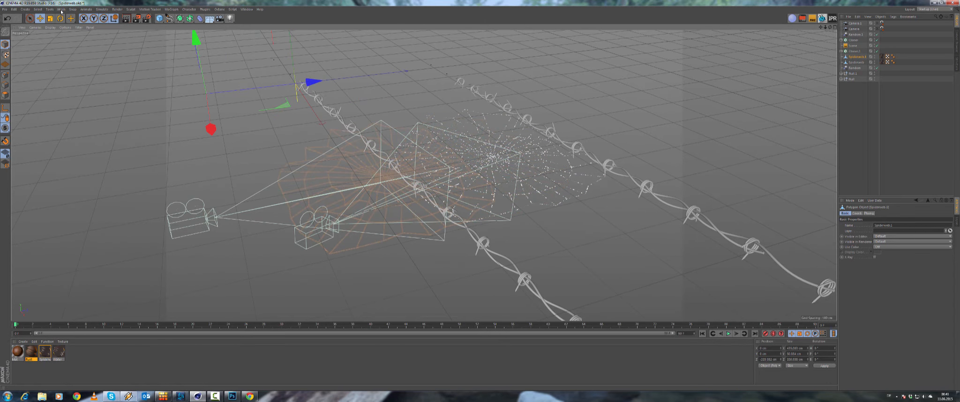
left_click(61, 9)
mouse_move(68, 61)
left_click(98, 71)
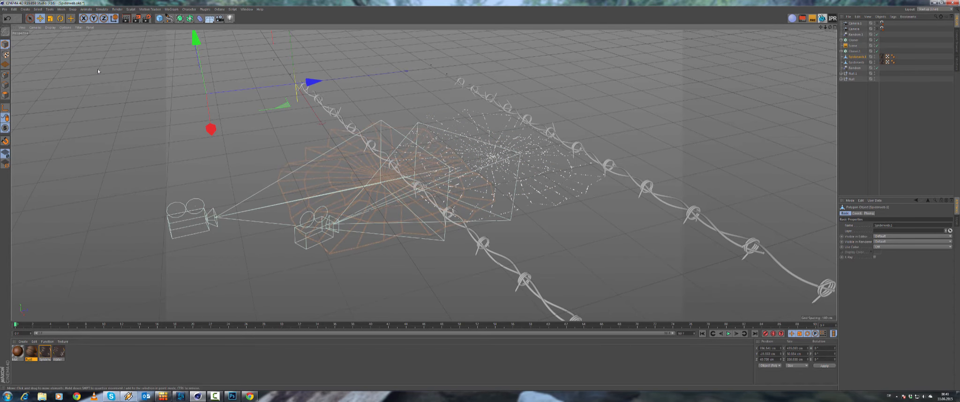
Lower Spiderweb.1 beneath the near barbed wire and fine-tune its Z position.
left_click_drag(433, 169, 364, 184)
left_click_drag(378, 200, 447, 153, "alt")
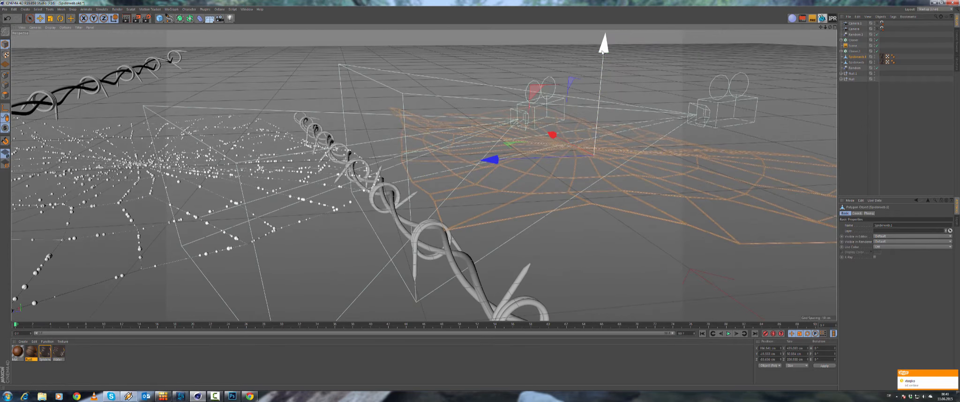
left_click_drag(602, 60, 508, 140)
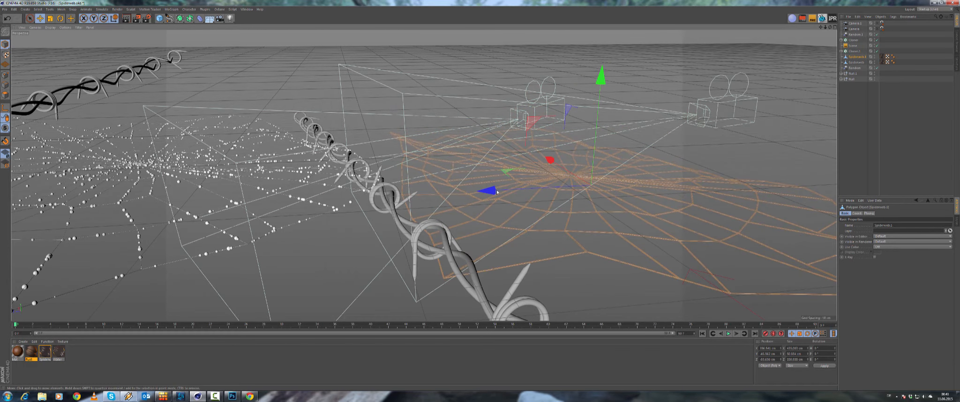
left_click_drag(497, 191, 458, 200)
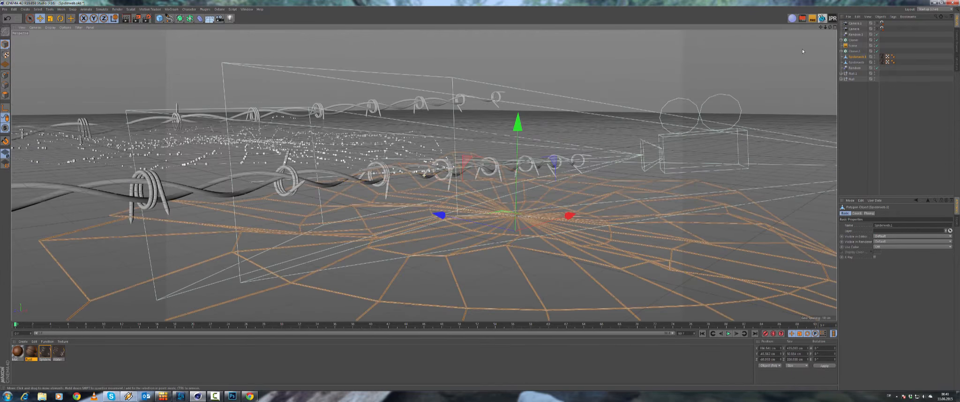
Lower Spiderweb.1 further while looking through the Camera so it sits in the lower foreground, and deselect it.
left_click(879, 28)
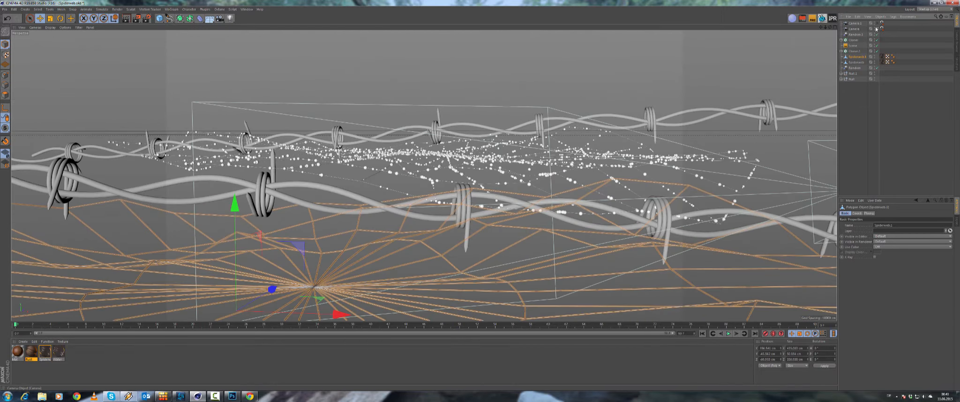
left_click_drag(235, 230, 216, 254)
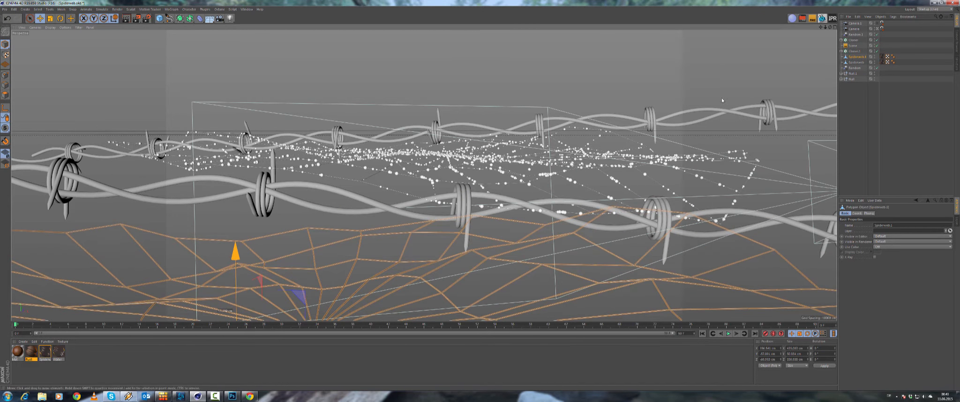
left_click(875, 103)
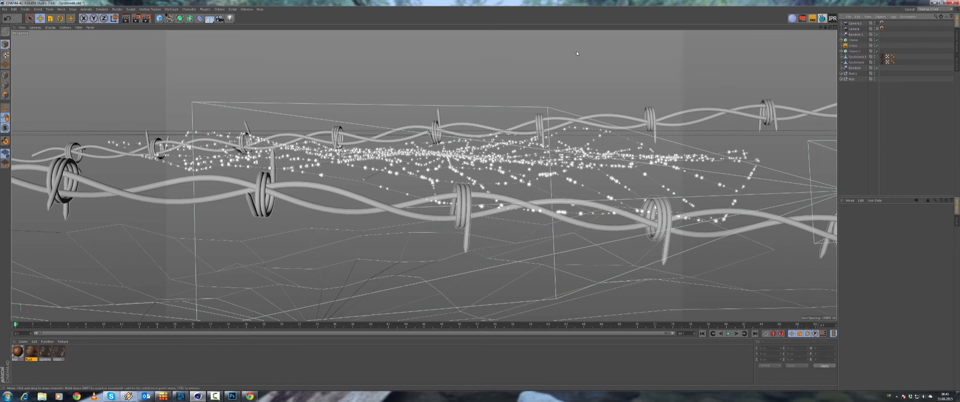
Duplicate the droplet Cloner with its sphere and set the copy's object to Spiderweb.1.
left_click(882, 28)
left_click(846, 39)
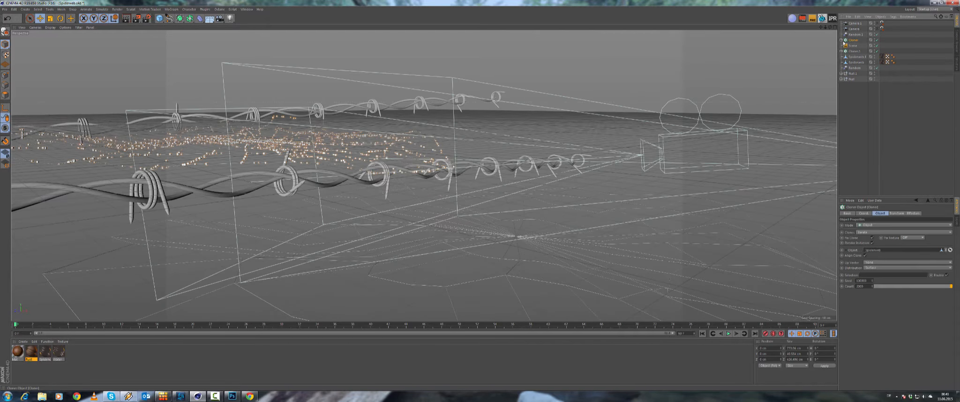
left_click(841, 40)
left_click(841, 40)
left_click_drag(855, 41, 856, 37, "ctrl")
left_click(854, 40)
left_click(842, 41)
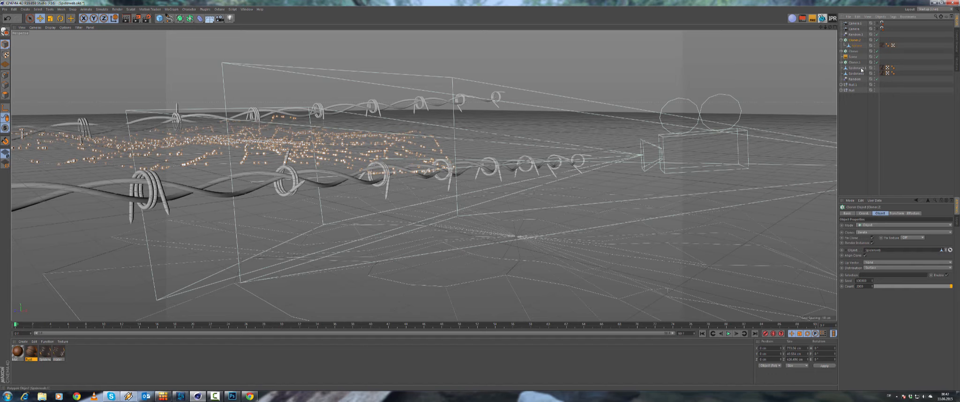
left_click(877, 41)
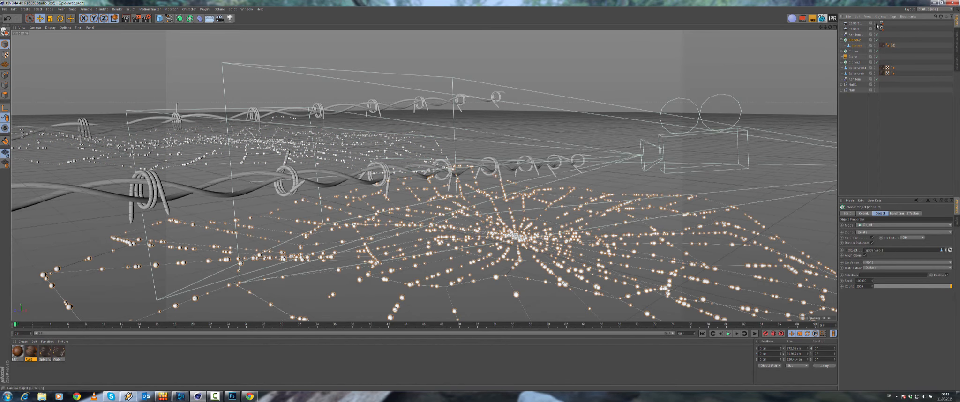
Check the new droplets through the Camera and save the scene.
left_click(881, 28)
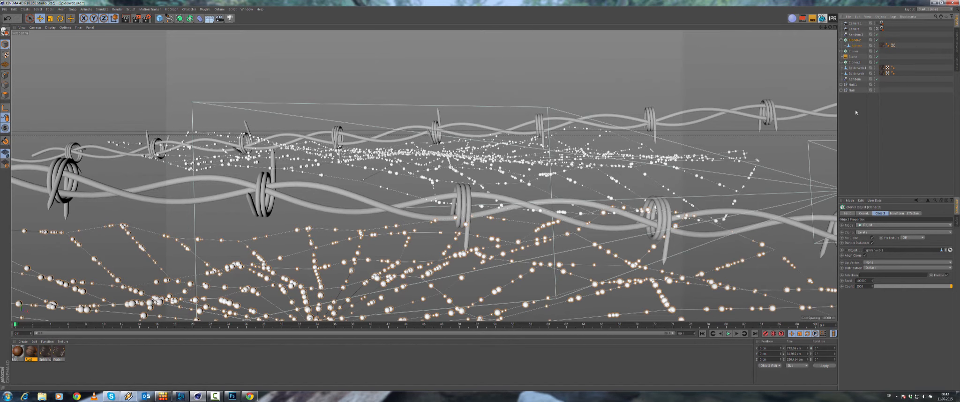
left_click(856, 115)
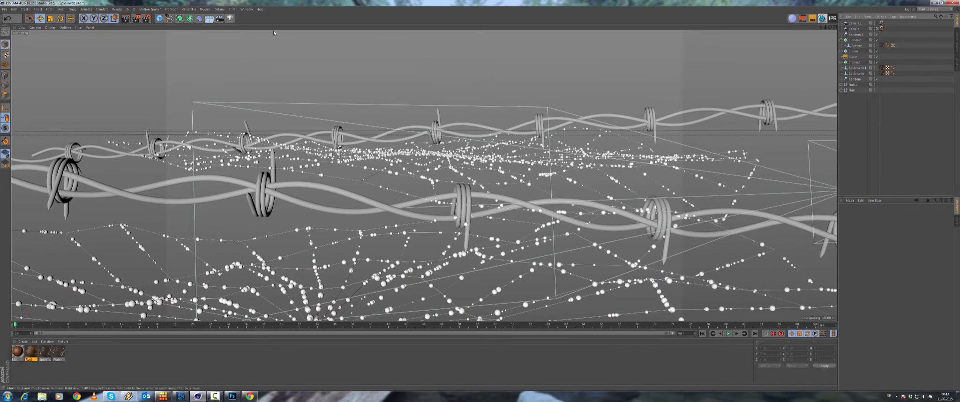
left_click(5, 9)
left_click(21, 57)
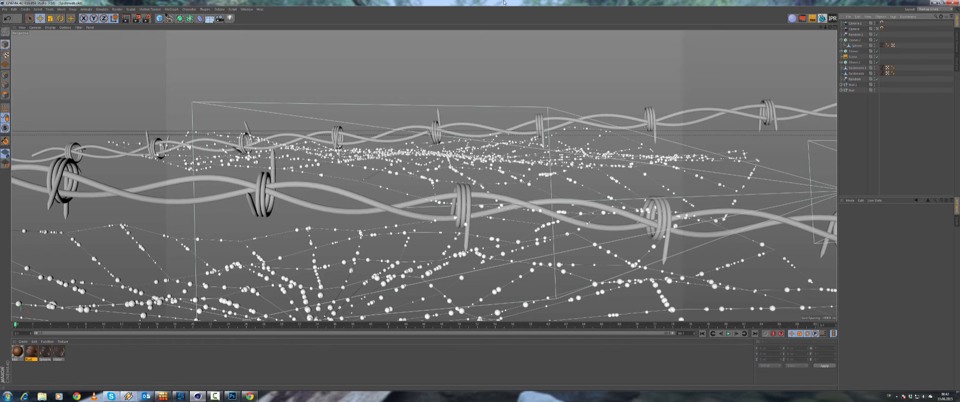
Start a Maxwell Fire preview from the Maxwell scene object and move its window over the viewport's center.
left_click(854, 56)
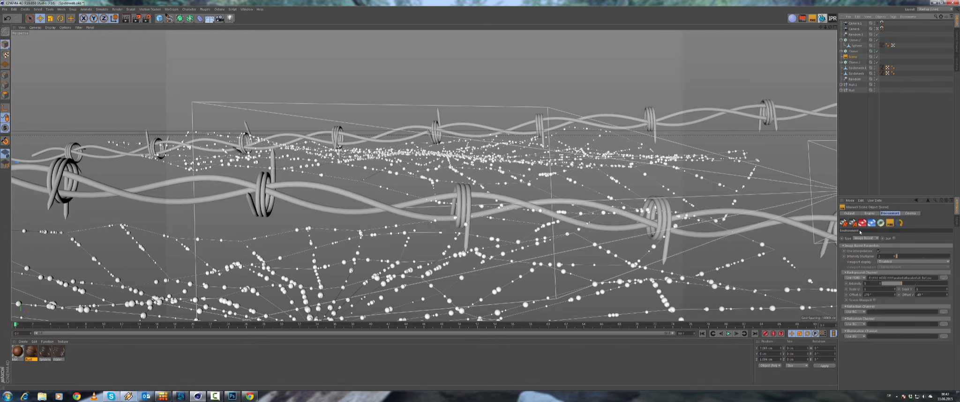
left_click(890, 223)
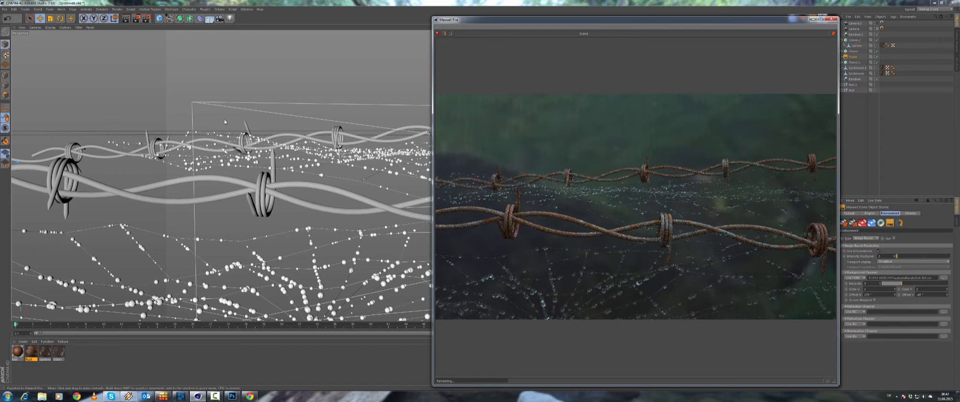
left_click_drag(589, 26, 418, 21)
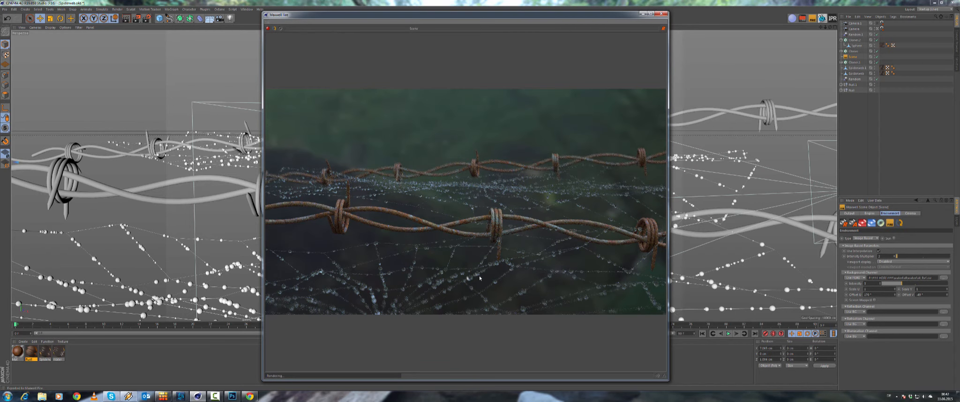
Reduce the clone count of the droplet cloner on the foreground spiderweb and reposition the render preview.
left_click(855, 40)
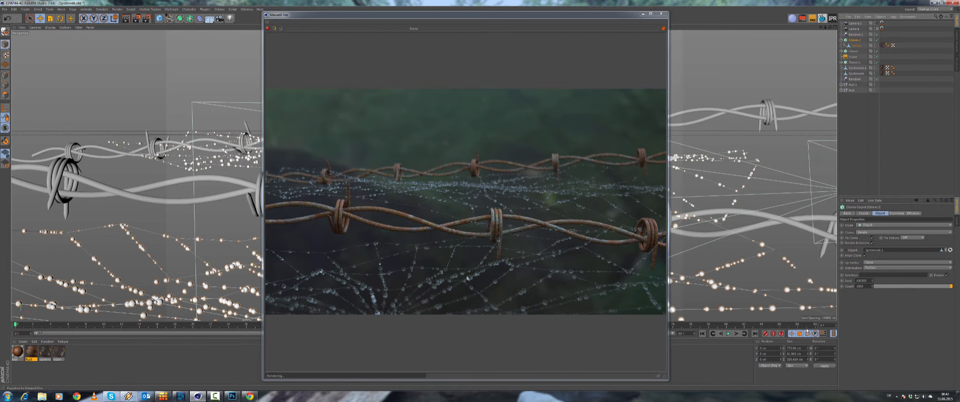
left_click_drag(867, 286, 781, 281)
type("1")
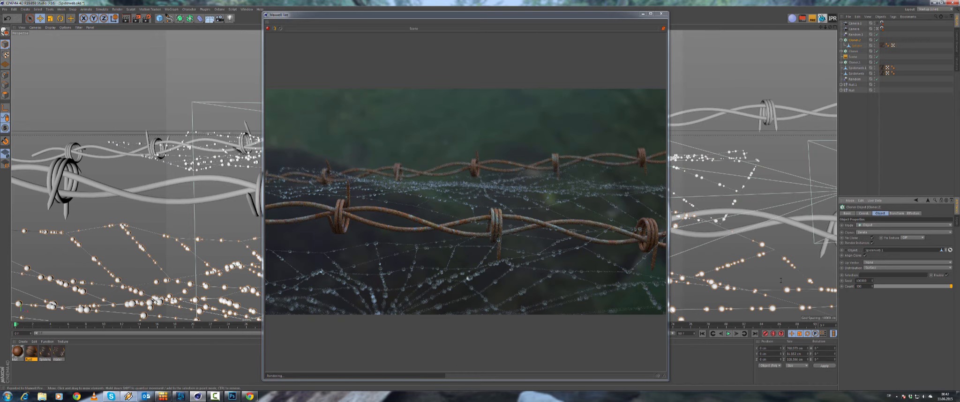
key("Return")
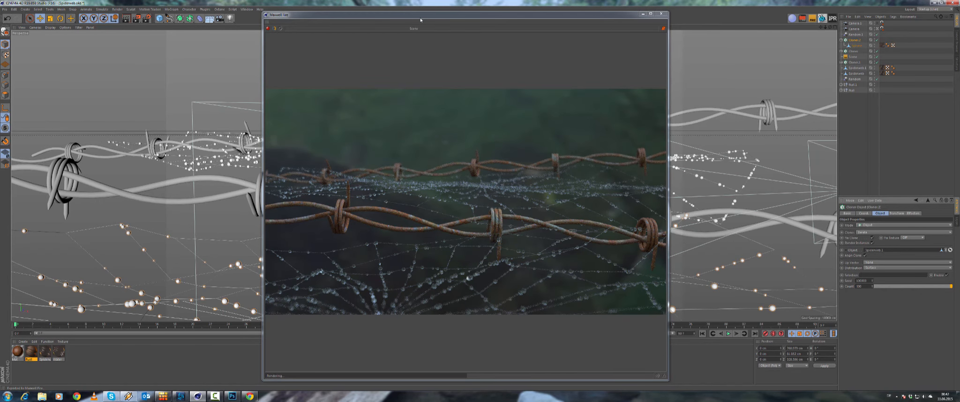
left_click_drag(420, 20, 592, 26)
left_click_drag(729, 24, 529, 16)
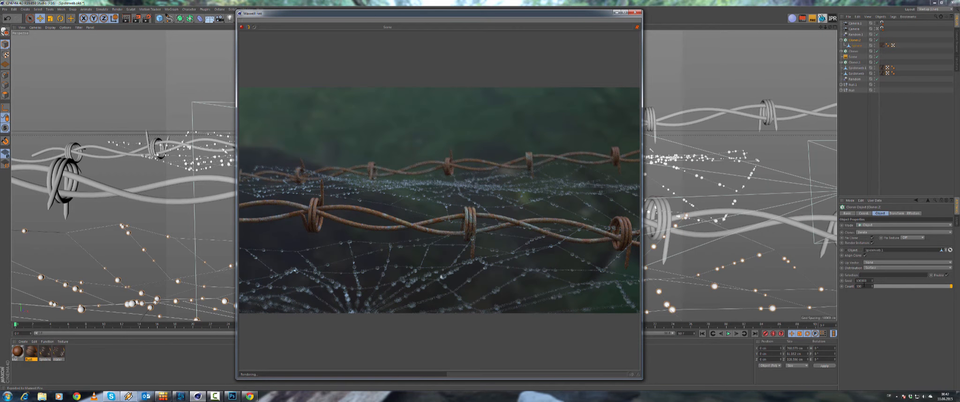
Fine-tune the foreground droplet cloner's count against the Maxwell Fire preview.
left_click_drag(865, 286, 787, 272)
type("1")
key("Return")
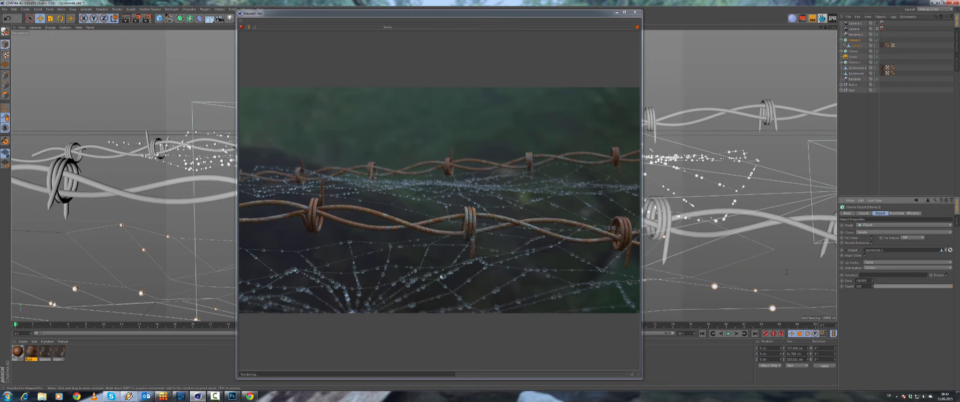
left_click_drag(289, 15, 501, 22)
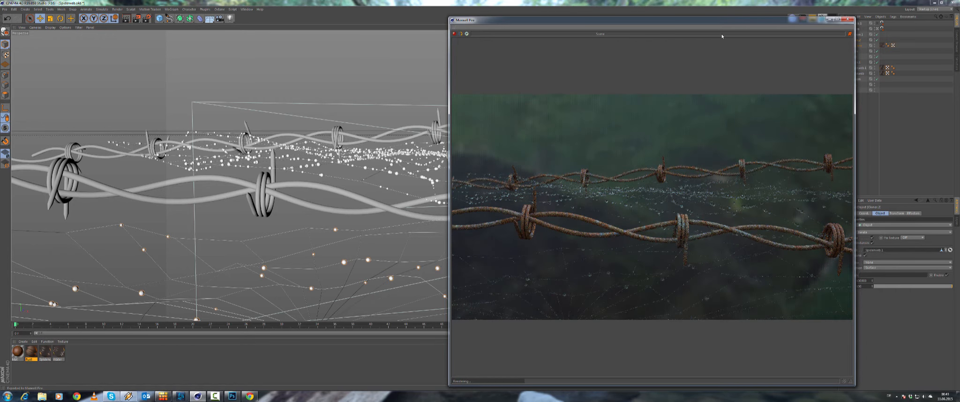
left_click_drag(725, 20, 559, 25)
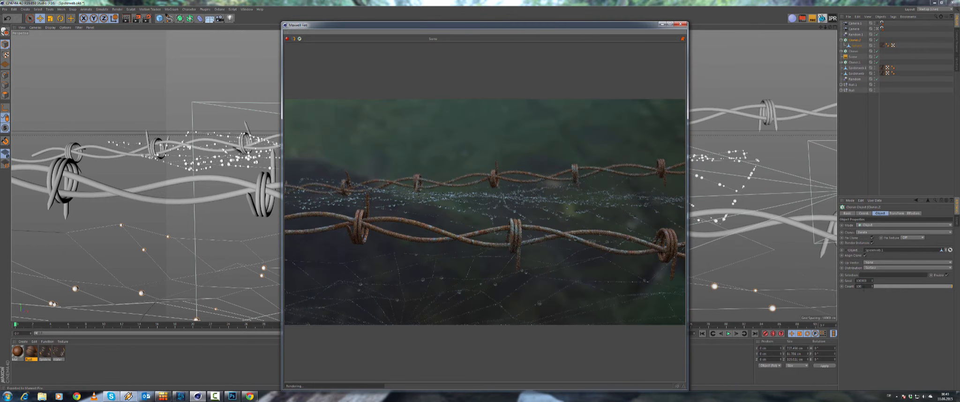
key("Return")
Scale down the sphere inside the foreground droplet cloner uniformly, refresh the Maxwell Fire render and close the preview.
left_click(858, 46)
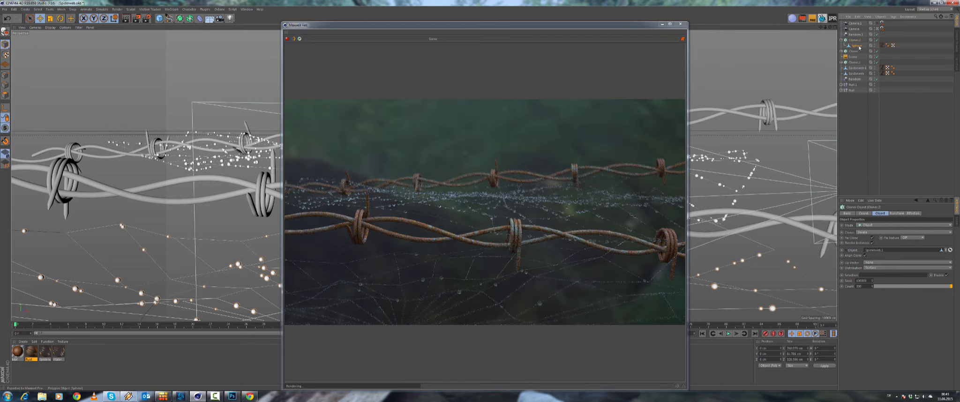
left_click(51, 19)
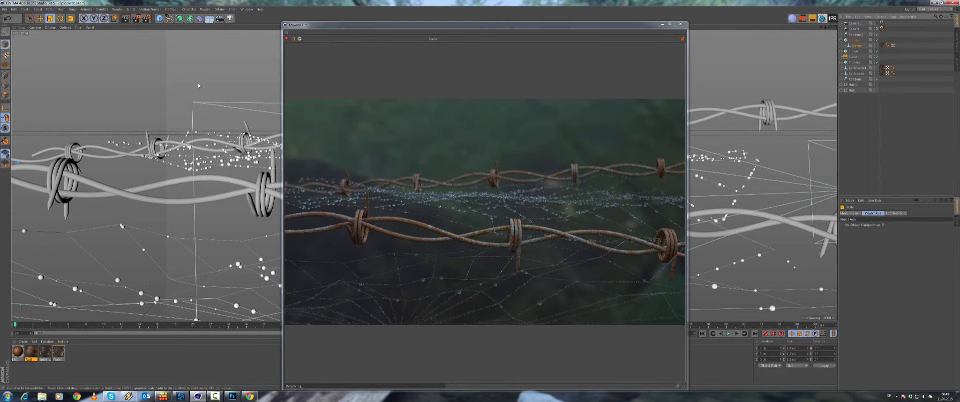
left_click_drag(199, 87, 182, 93)
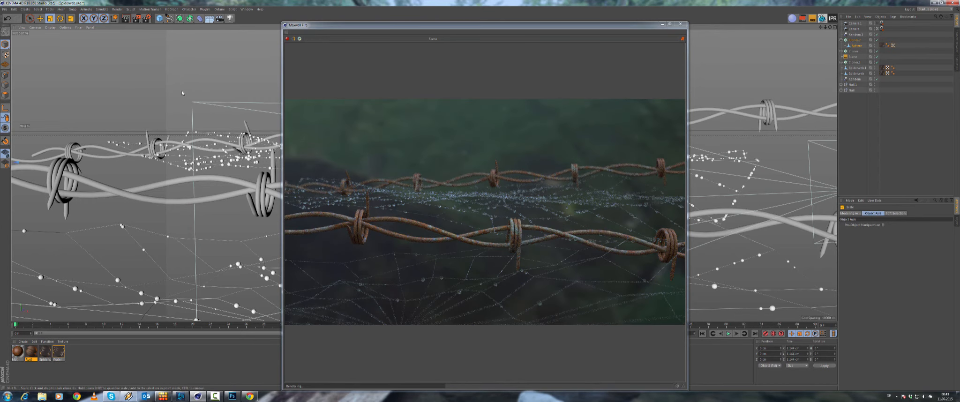
left_click(40, 19)
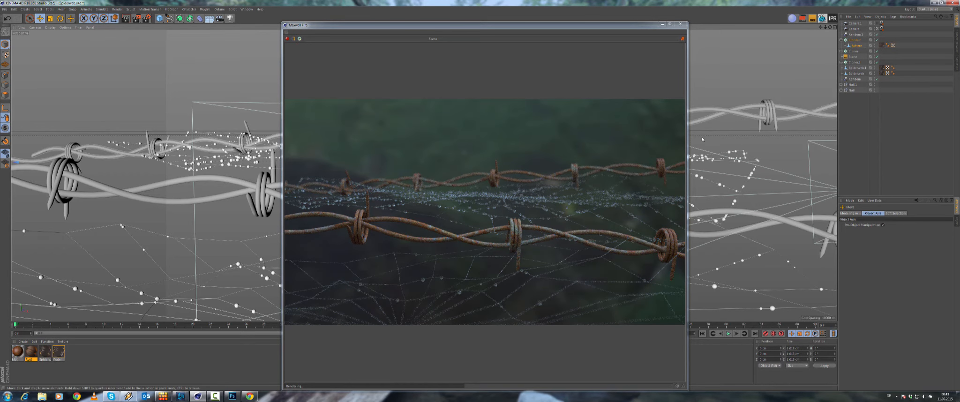
left_click(294, 39)
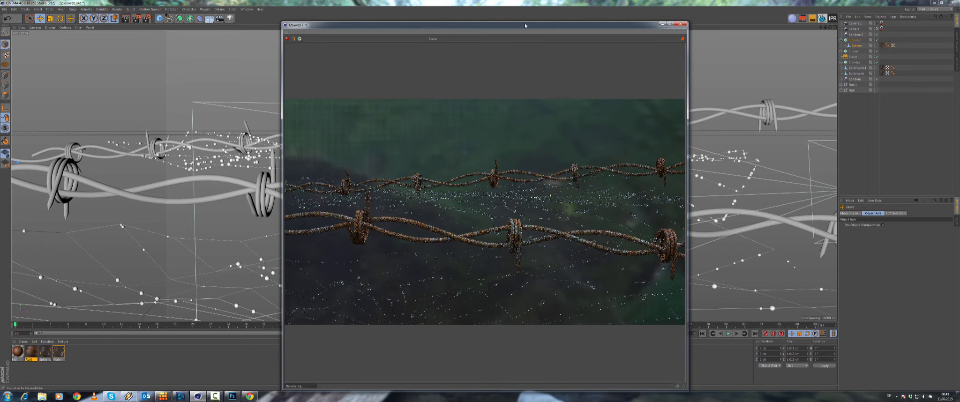
left_click(681, 24)
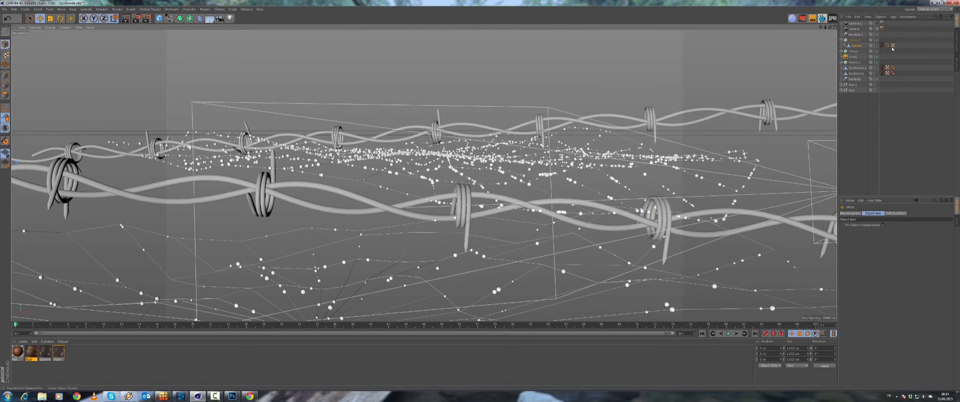
Put the Spiderweb.1 object into point editing and set up the Live Selection tool through its options.
left_click(842, 51)
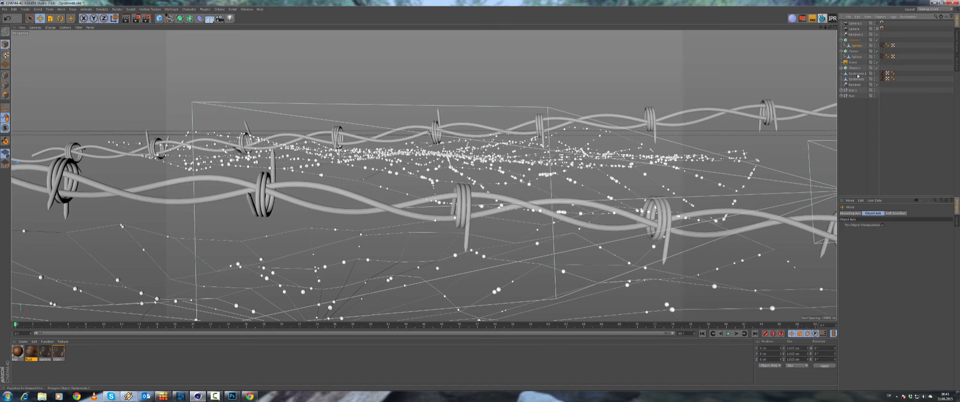
left_click(857, 74)
left_click(5, 75)
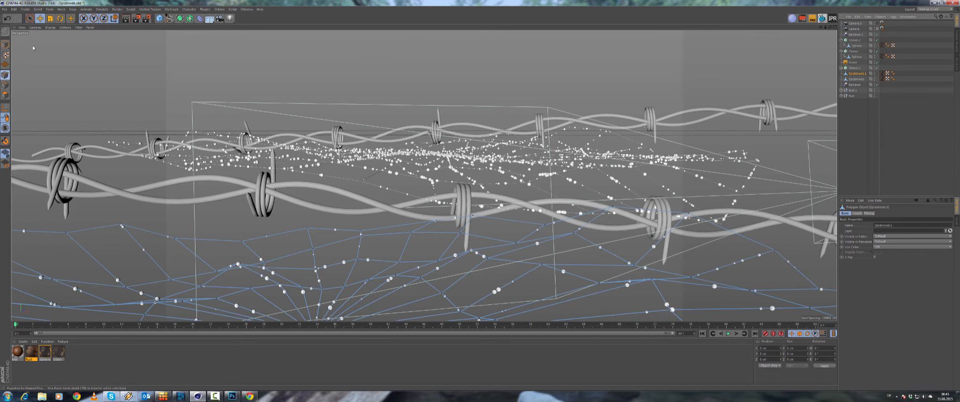
left_click_drag(31, 20, 42, 27)
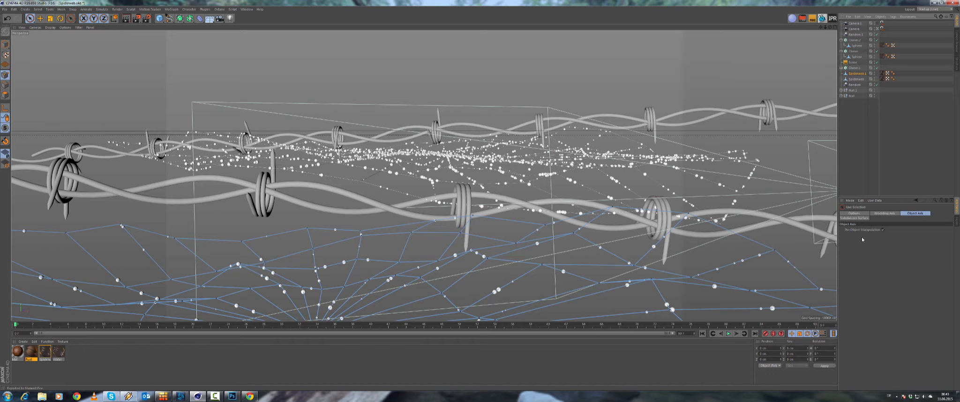
left_click(880, 213)
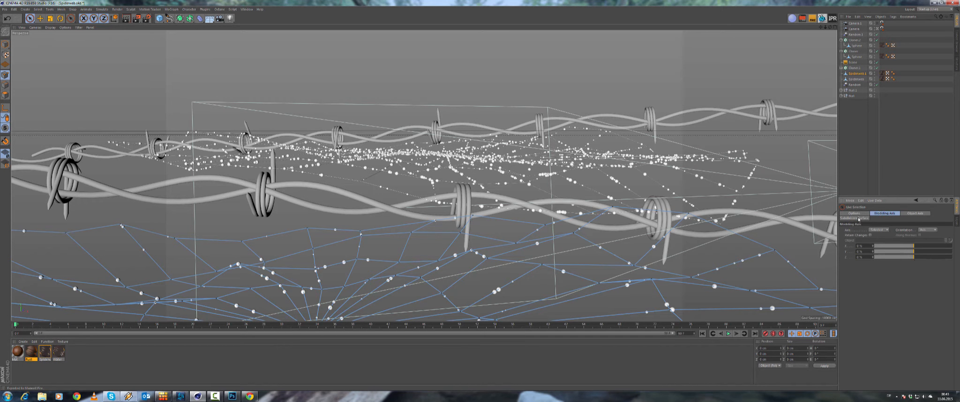
left_click(917, 214)
left_click(856, 213)
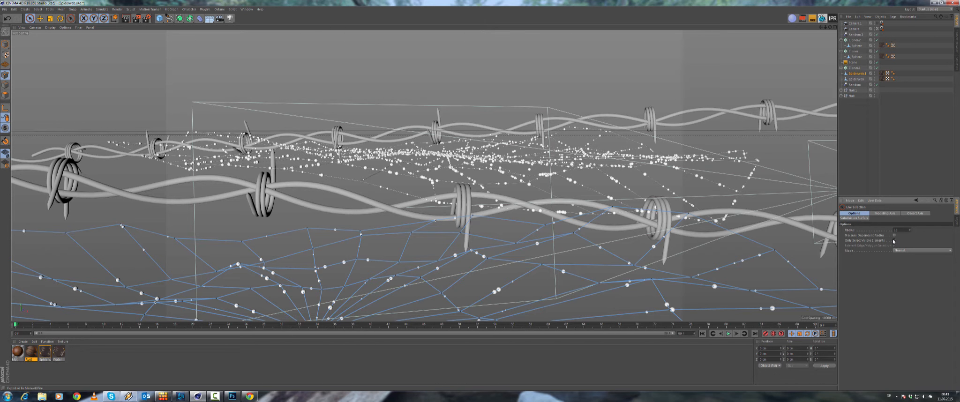
Move three points along the middle of the foreground web's upper edge up to the front barbed wire.
left_click(240, 244)
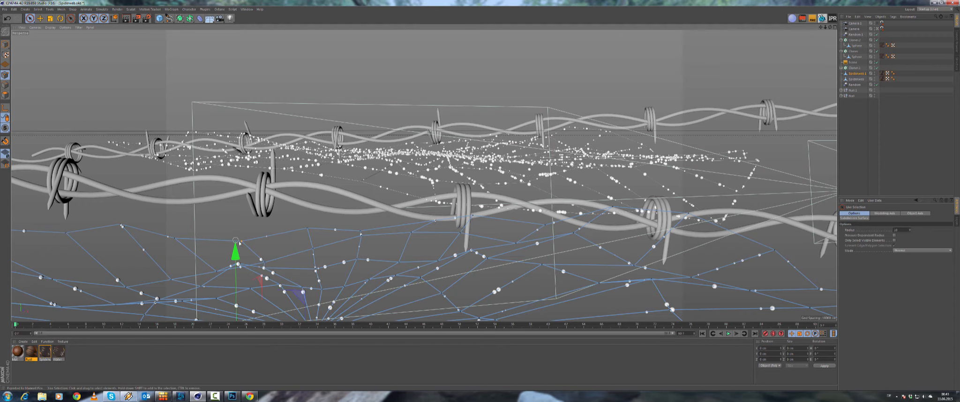
left_click_drag(242, 240, 240, 87)
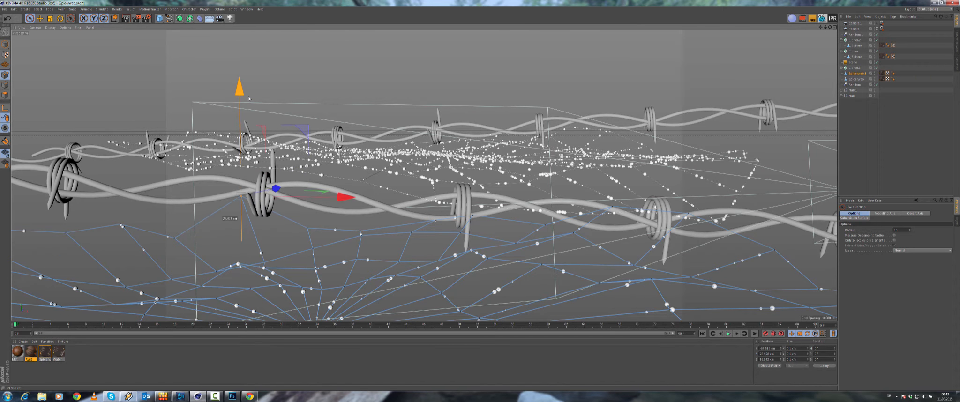
left_click(314, 219)
left_click(307, 228)
left_click_drag(305, 145, 315, 132)
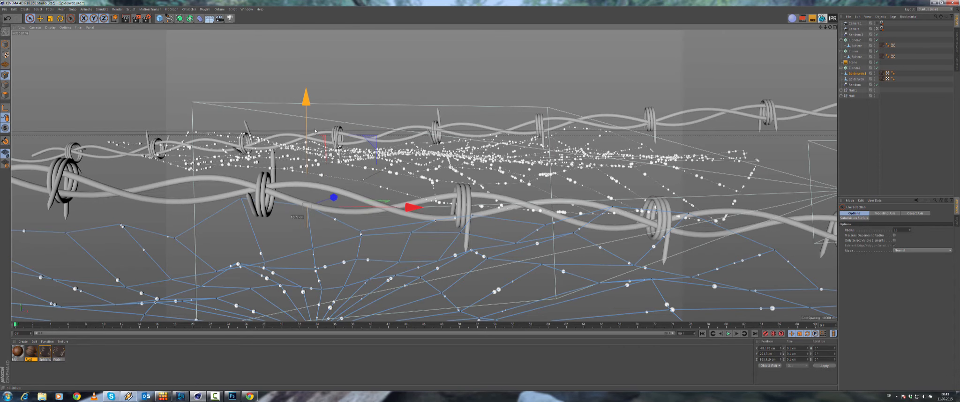
left_click(358, 224)
left_click(360, 230)
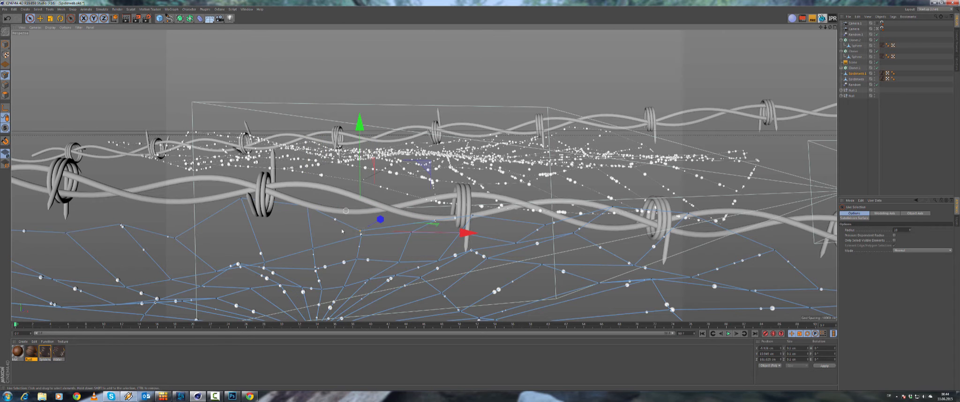
left_click_drag(381, 219, 395, 211)
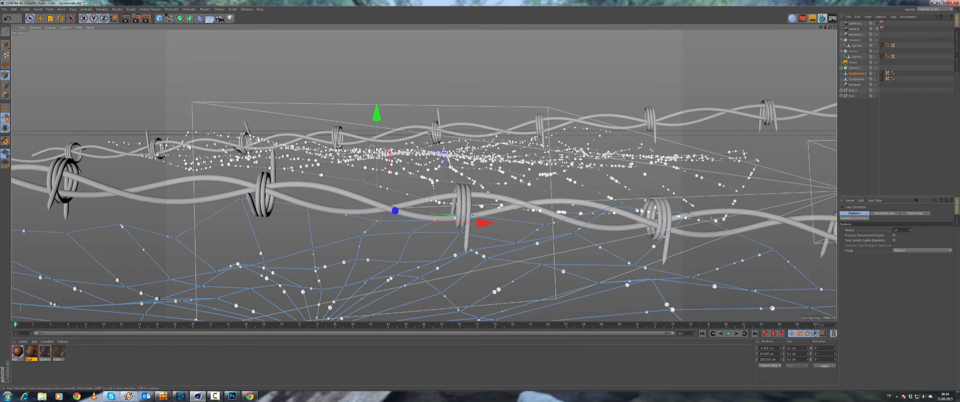
Move the far-left points on the foreground web's upper edge up to meet the front barbed wire.
left_click(127, 226)
left_click(121, 225)
left_click(122, 225)
left_click_drag(171, 214, 194, 208)
left_click_drag(144, 149, 145, 134)
left_click(174, 238)
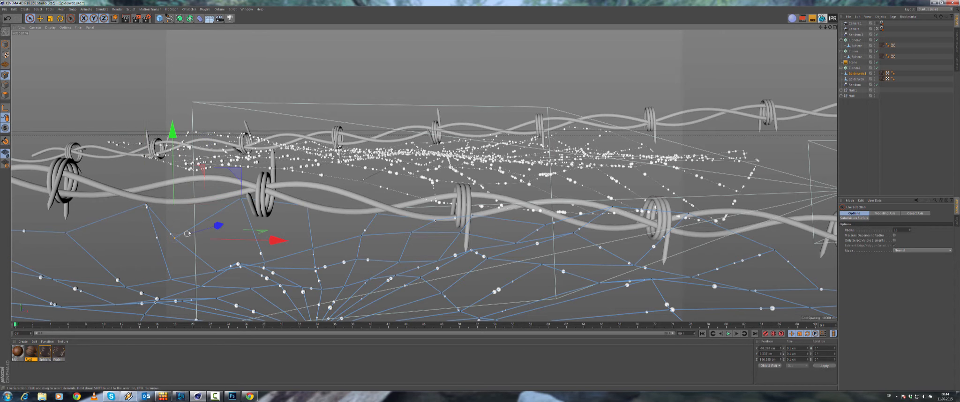
left_click_drag(191, 234, 224, 223)
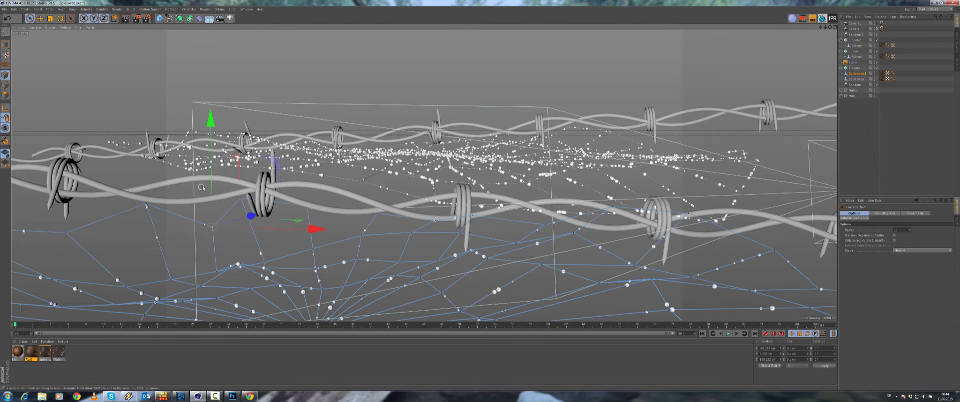
left_click_drag(211, 183, 211, 157)
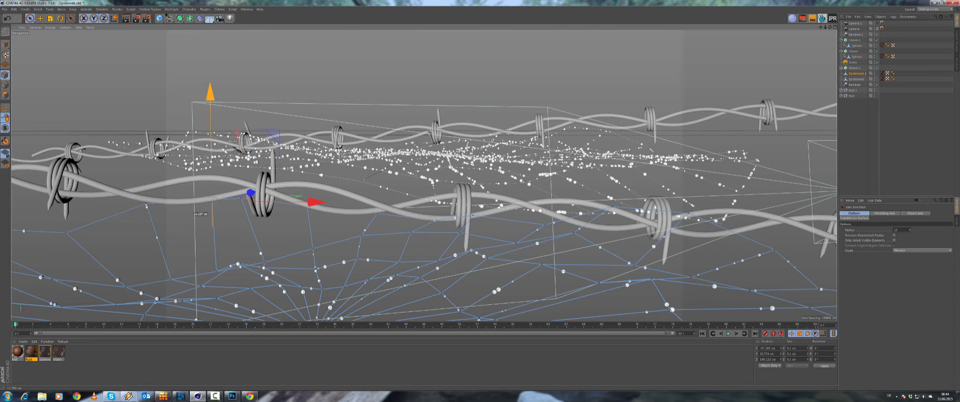
Reframe the camera on the web using the docked preview and adjust the Maxwell scene background image's Offset U.
left_click(853, 62)
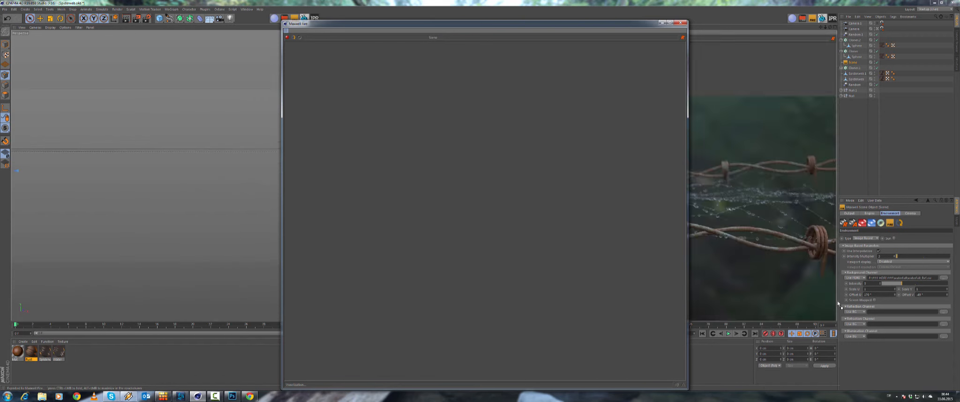
left_click_drag(839, 304, 854, 222)
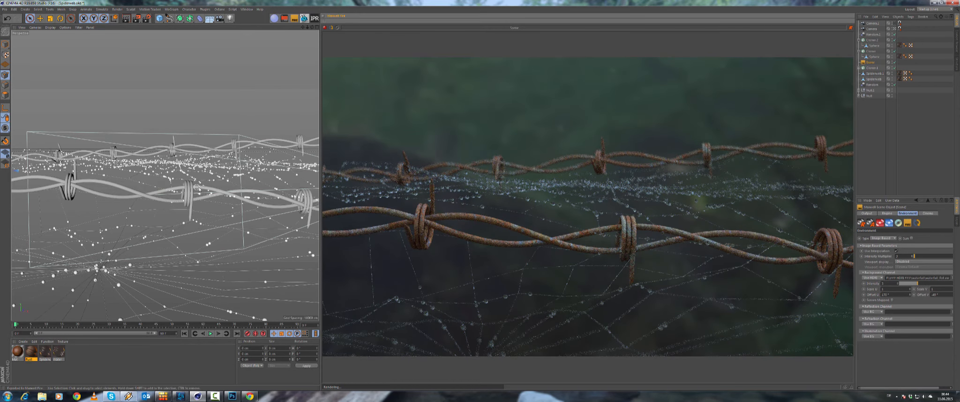
left_click_drag(196, 190, 206, 182, "alt")
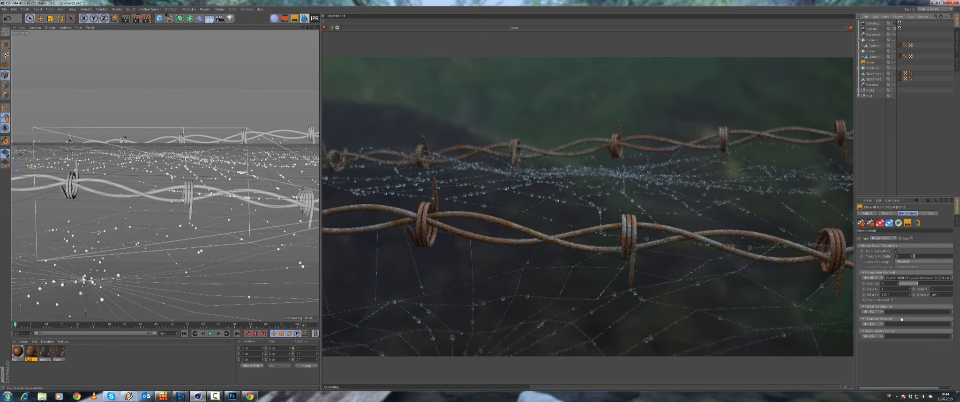
left_click(910, 294)
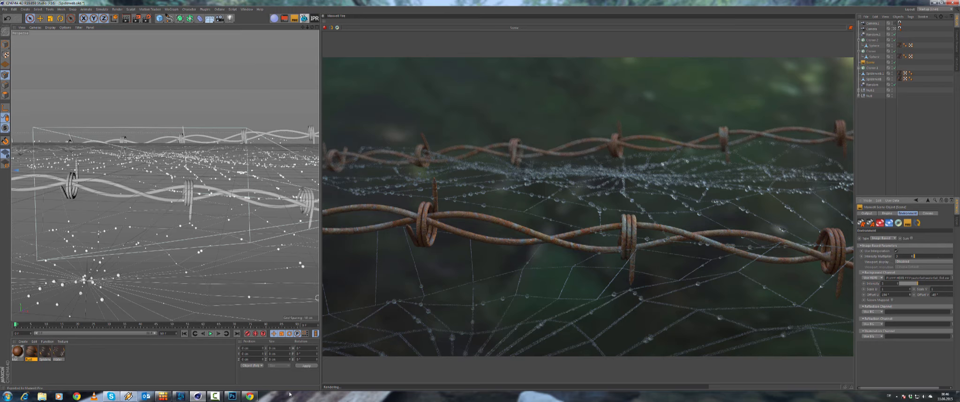
Switch to the browser, examine the barbed-wire spiderweb shot in the Vimeo demo reel as reference, and return to the scene.
left_click(256, 397)
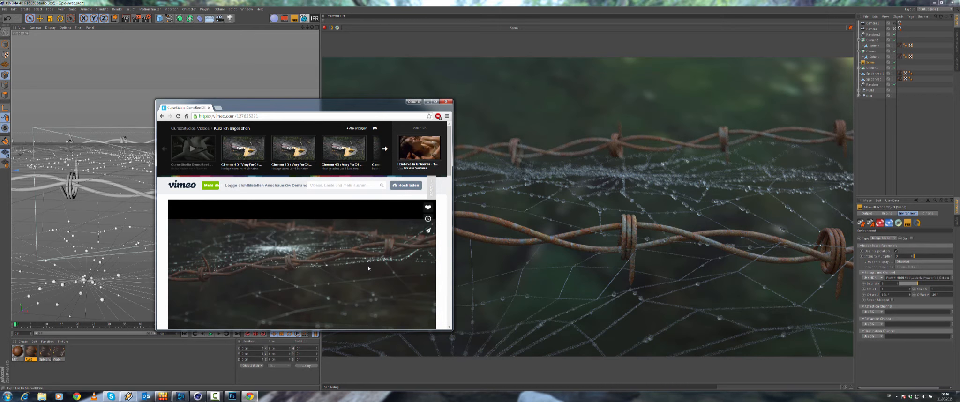
scroll(370, 260, "down", 2)
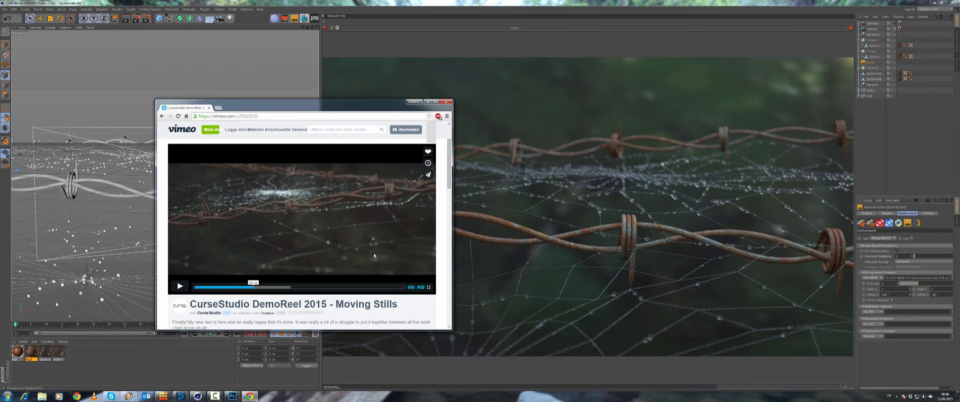
scroll(375, 255, "up", 1)
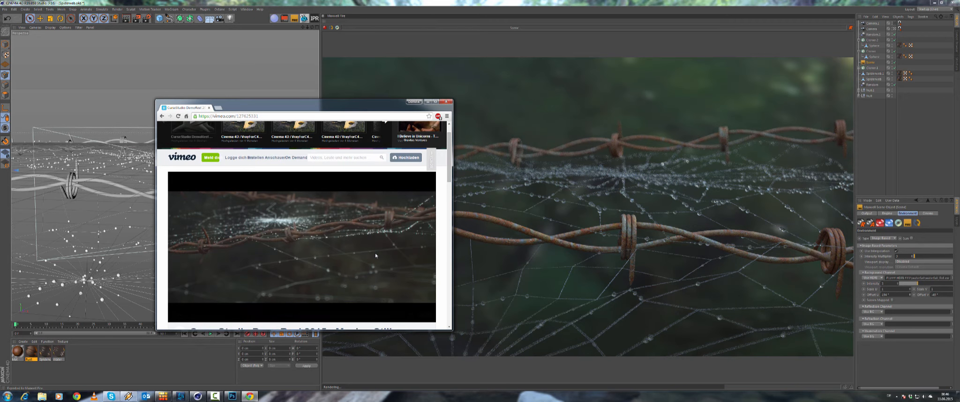
mouse_move(375, 255)
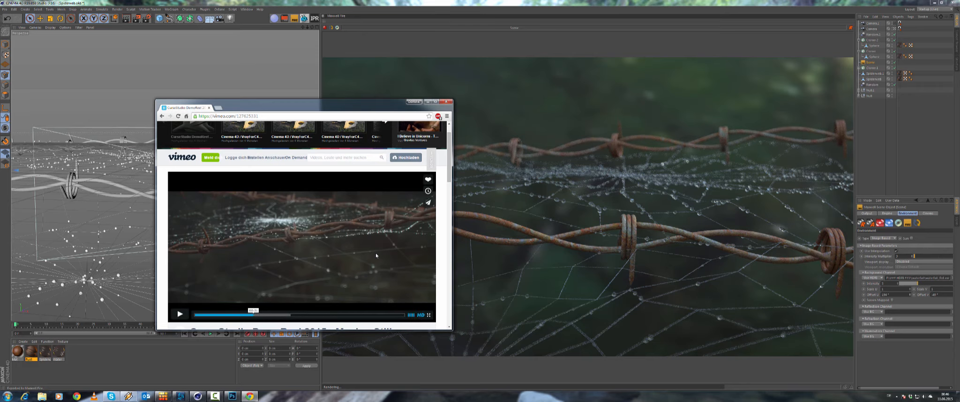
left_click(427, 101)
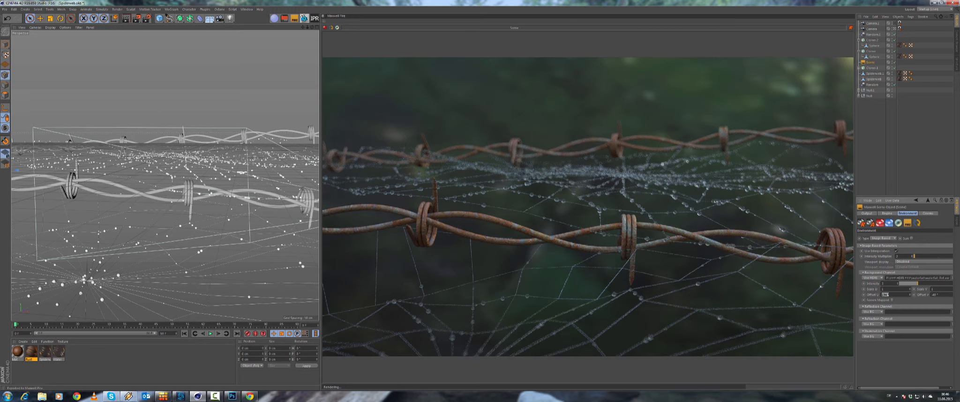
Fine-tune the Maxwell scene background image's Offset U and save the scene file.
key("Return")
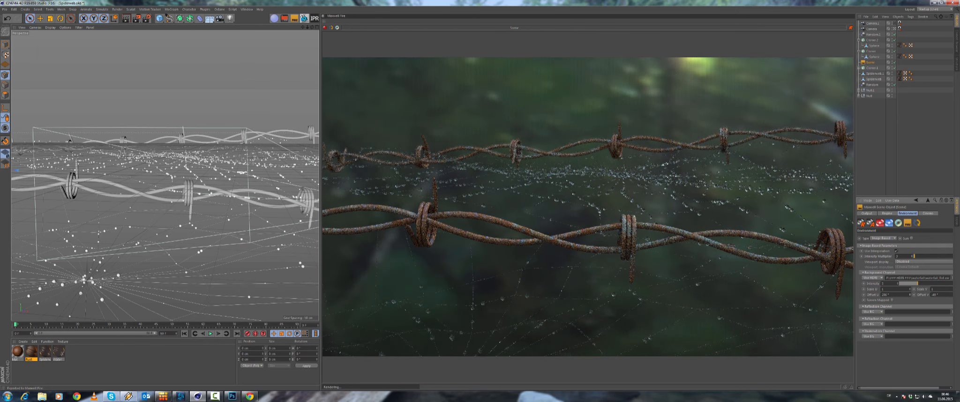
left_click(8, 20)
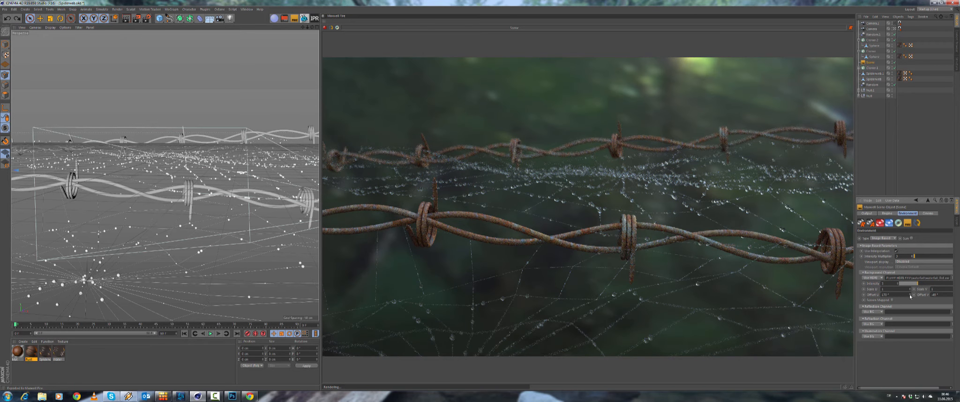
left_click_drag(910, 294, 910, 294)
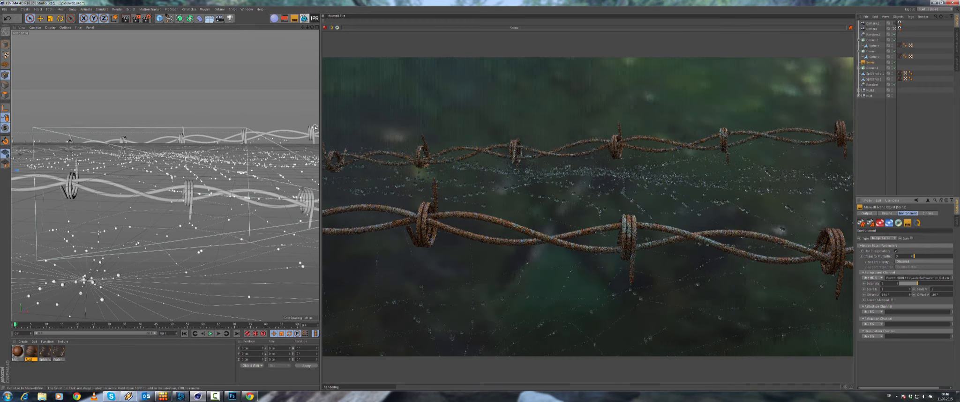
left_click(6, 7)
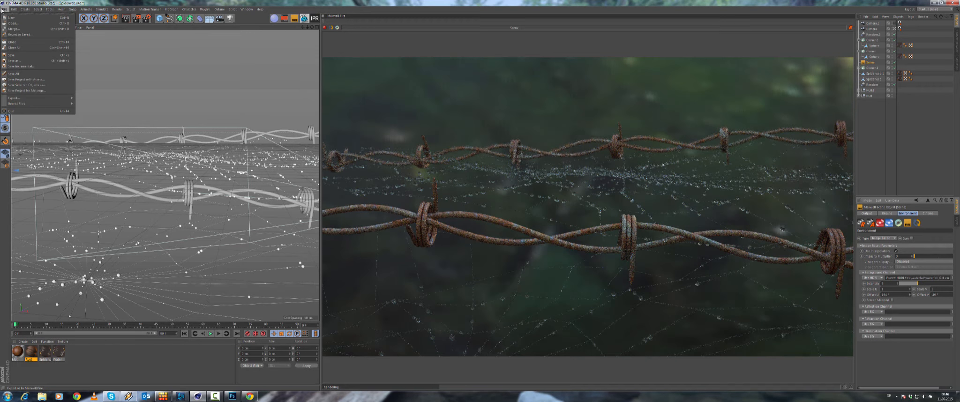
left_click(11, 55)
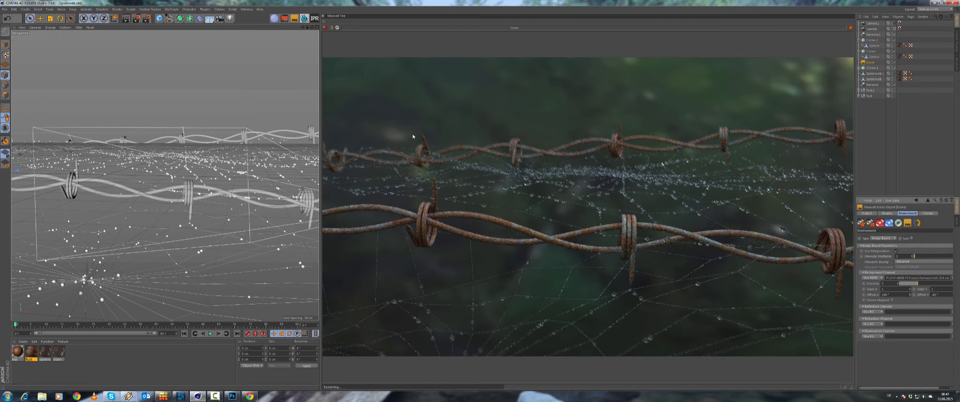
Close the docked Maxwell Fire preview and widen the viewport for a free perspective view outside the scene camera.
left_click(323, 17)
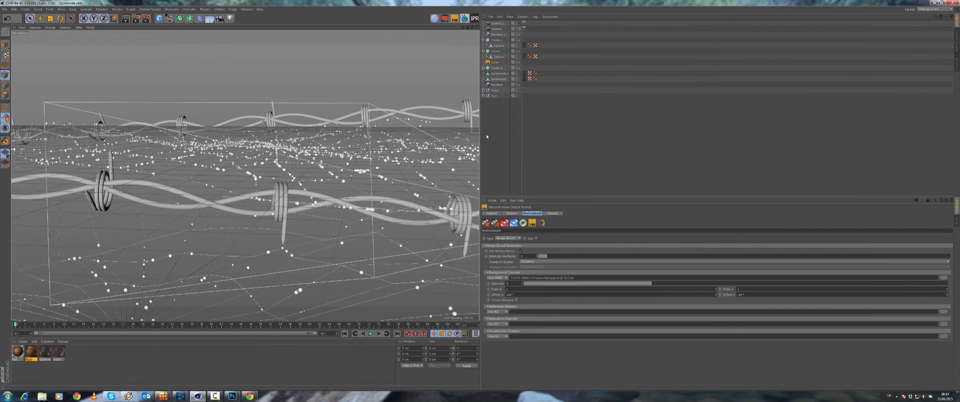
left_click_drag(480, 133, 875, 124)
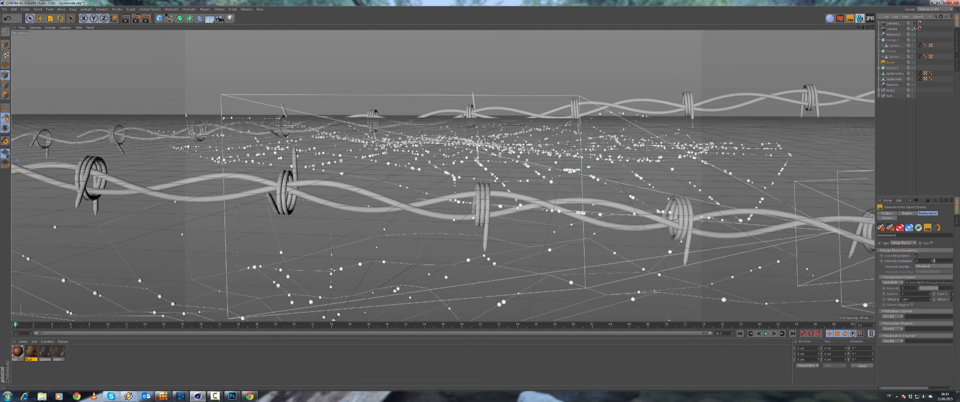
left_click(913, 29)
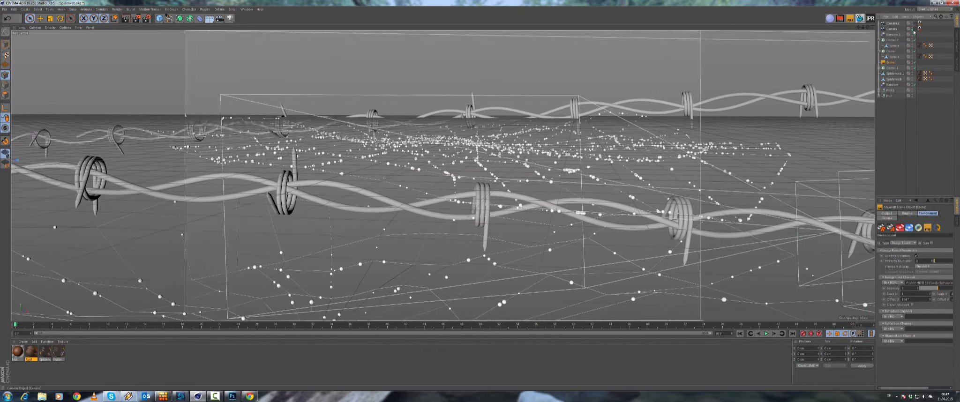
left_click(915, 30)
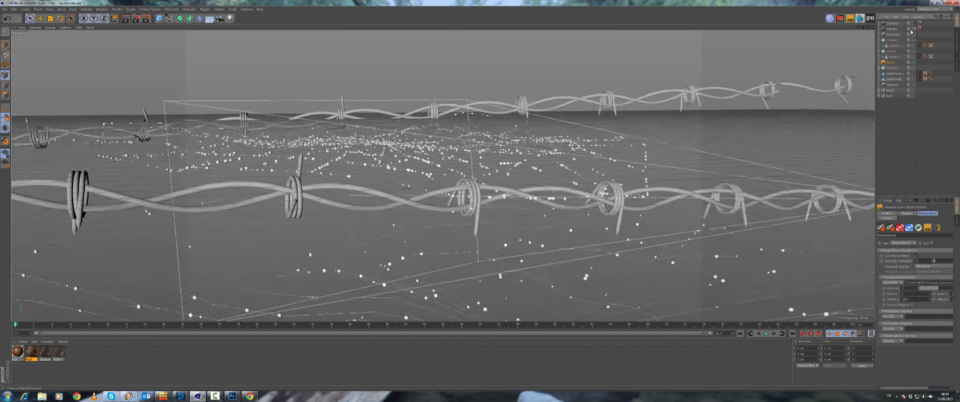
Disable the foreground web's droplet cloner so its mesh shows without droplets.
middle_click_drag(338, 222, 370, 258, "alt")
left_click_drag(371, 257, 389, 311, "alt")
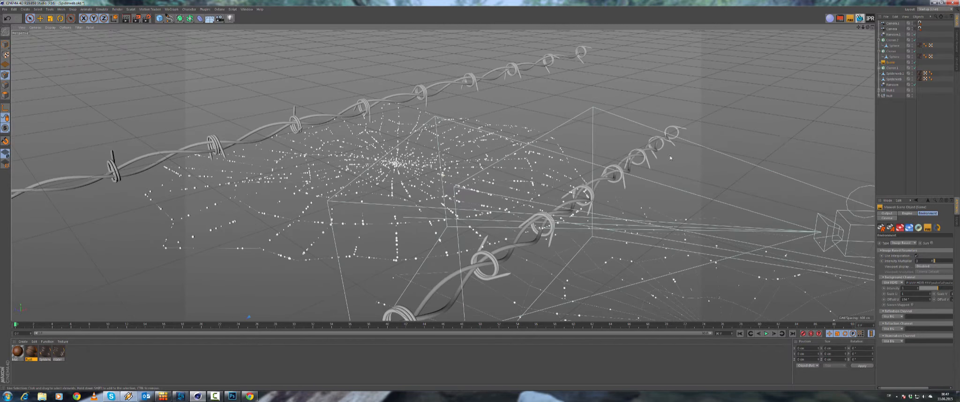
left_click(914, 29)
left_click(912, 29)
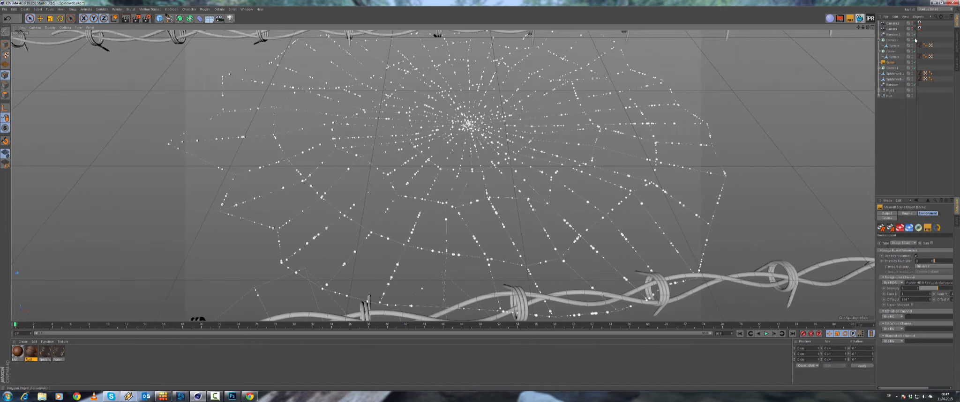
left_click(894, 51)
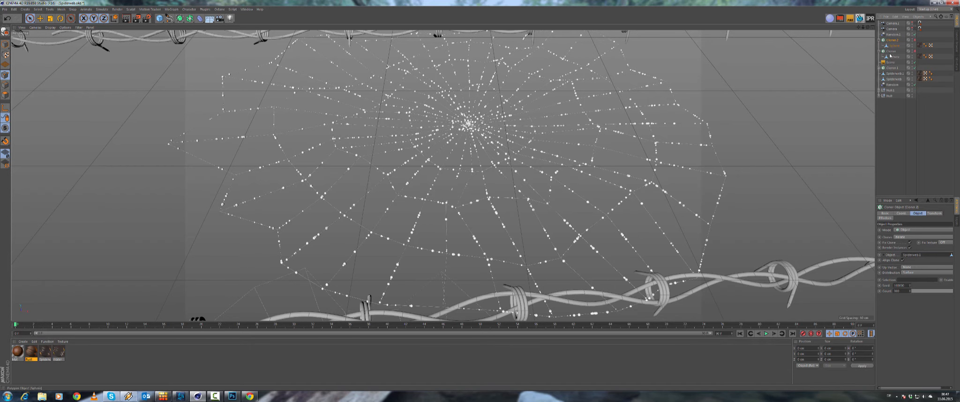
scroll(562, 121, "down", 5)
left_click_drag(561, 106, 560, 121, "alt")
left_click(914, 40)
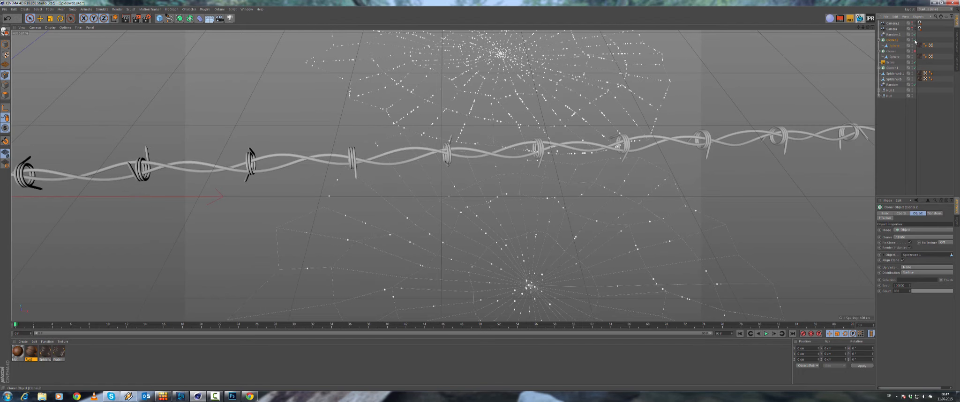
left_click(914, 40)
middle_click_drag(579, 107, 566, 201, "alt")
scroll(566, 203, "down", 2)
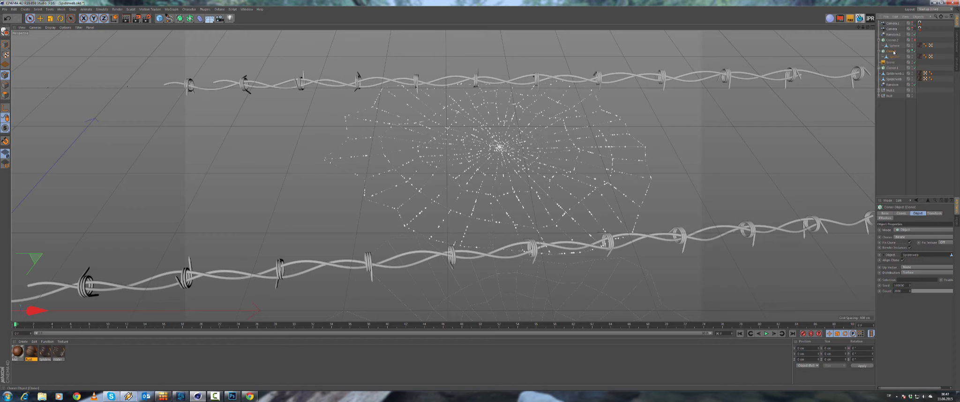
Delete the unused, switched-off droplet cloner together with its sphere.
key("Delete")
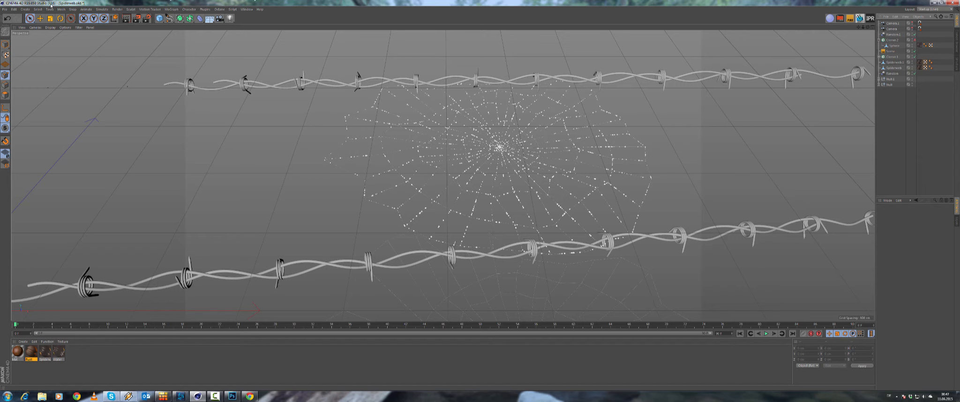
left_click(7, 18)
middle_click_drag(300, 162, 347, 150, "alt")
left_click(18, 18)
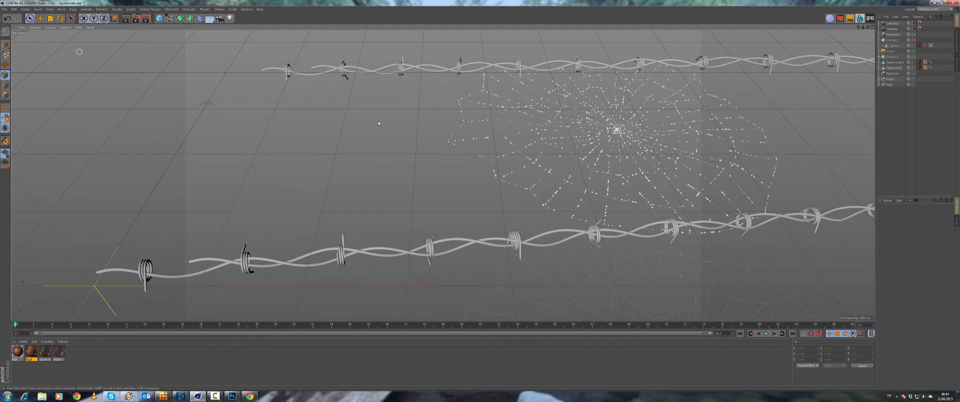
middle_click_drag(848, 41, 738, 62, "alt")
Disable the back web's droplet cloner and select the back spiderweb mesh for point editing.
left_click(879, 57)
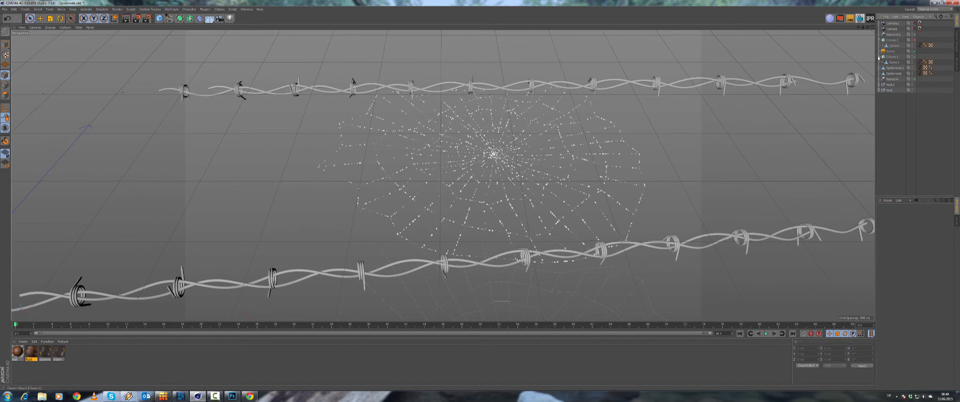
left_click(915, 57)
scroll(363, 164, "up", 2)
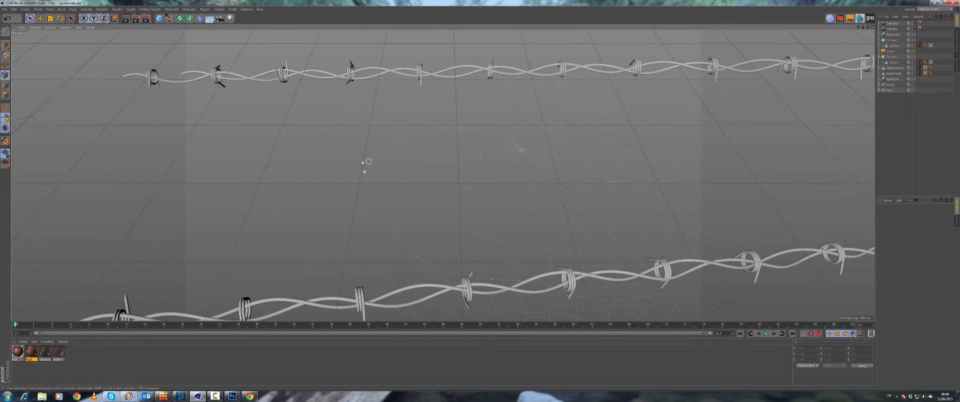
left_click(894, 74)
left_click_drag(360, 214, 474, 216, "alt")
Try to select the points along the back web's near outer edge with Loop Selection and Live Selection.
left_click(37, 9)
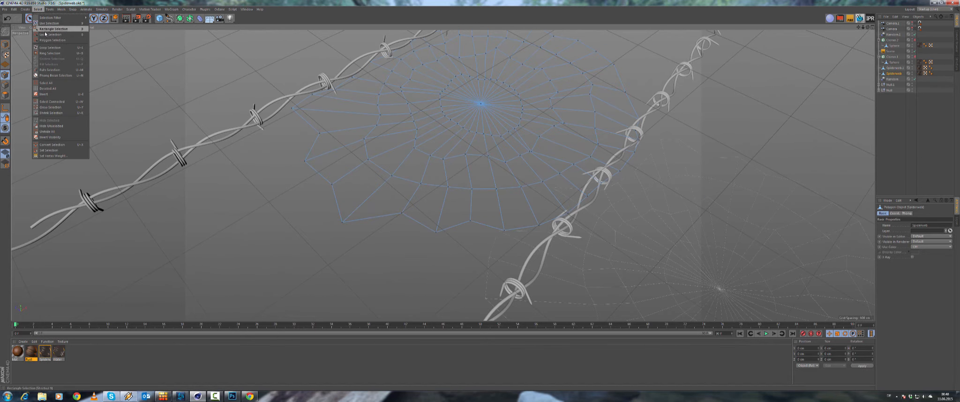
left_click(49, 48)
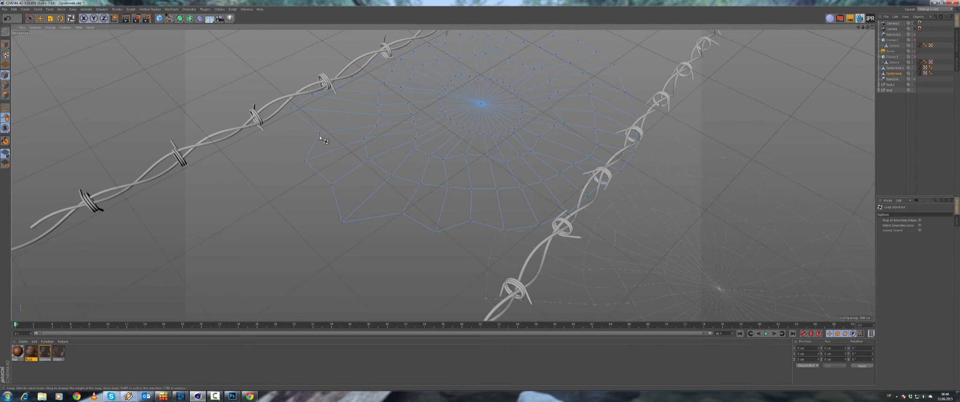
left_click_drag(29, 18, 47, 25)
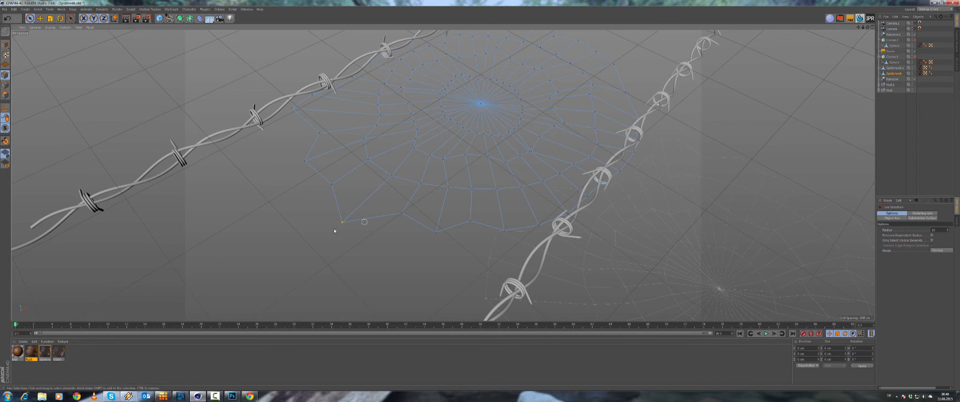
left_click_drag(391, 212, 373, 218)
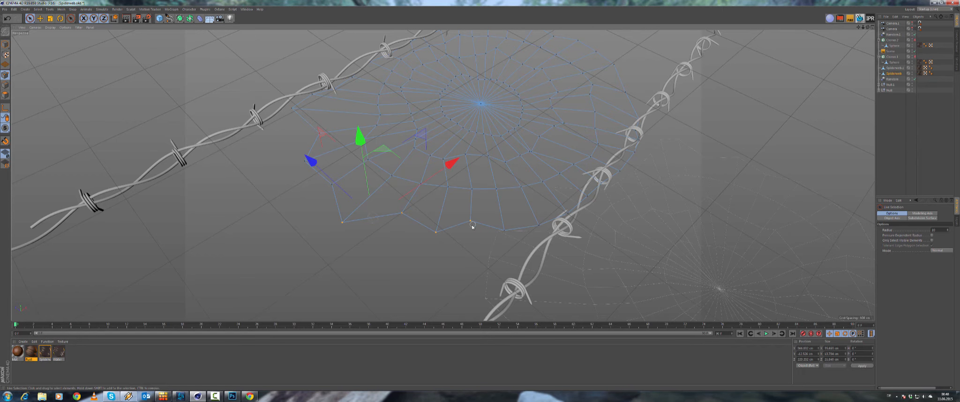
scroll(472, 224, "up", 8)
scroll(474, 232, "up", 6)
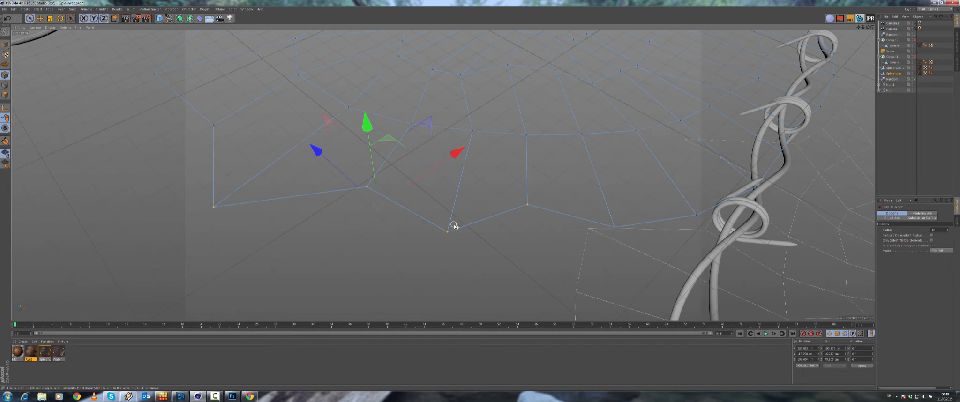
scroll(459, 234, "up", 4)
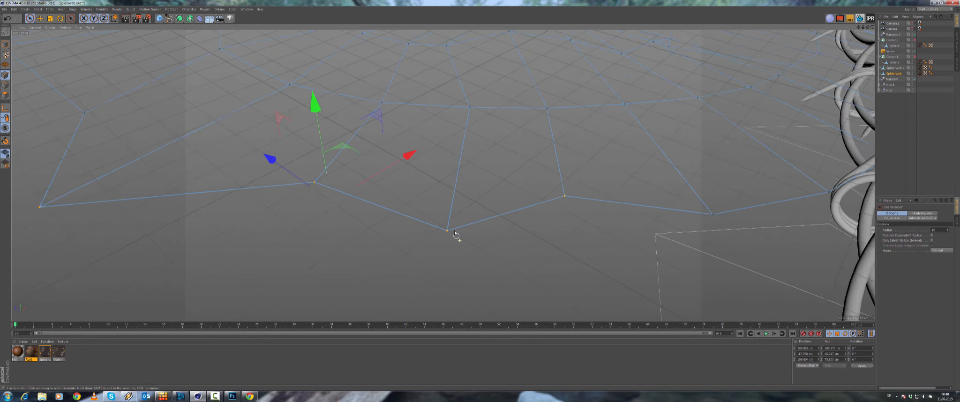
left_click_drag(451, 226, 441, 238, "alt")
scroll(441, 238, "up", 3)
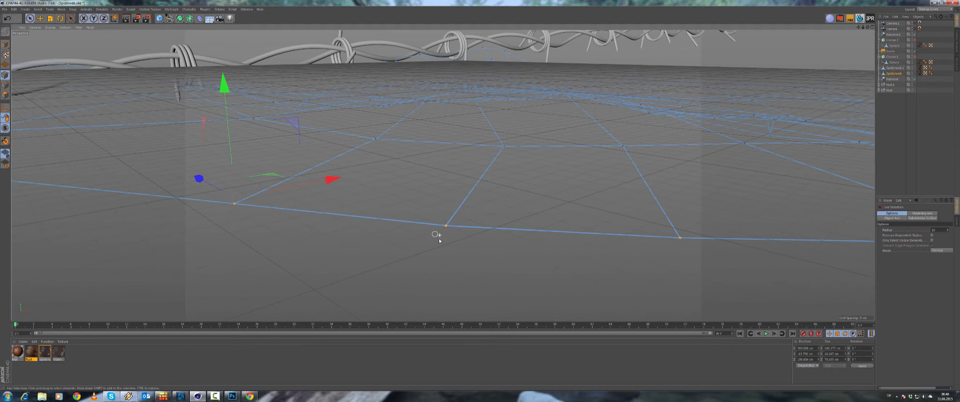
left_click(436, 245)
Try raising a single outer-edge point of the back web along the vertical axis.
left_click(40, 19)
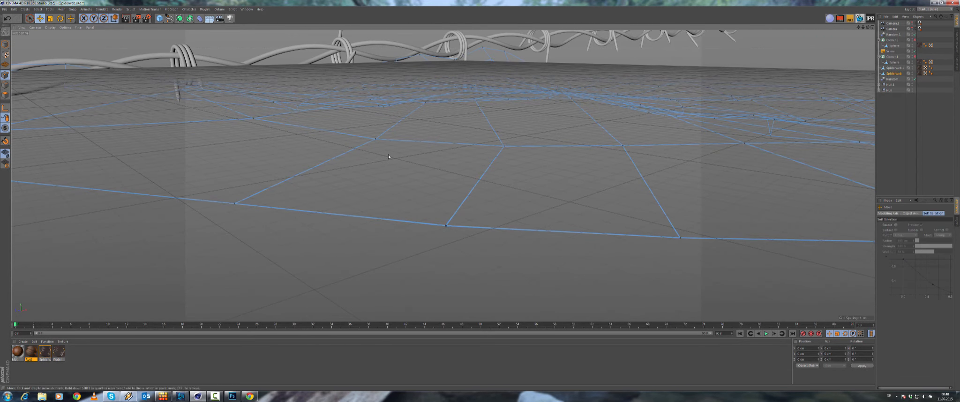
left_click(445, 225)
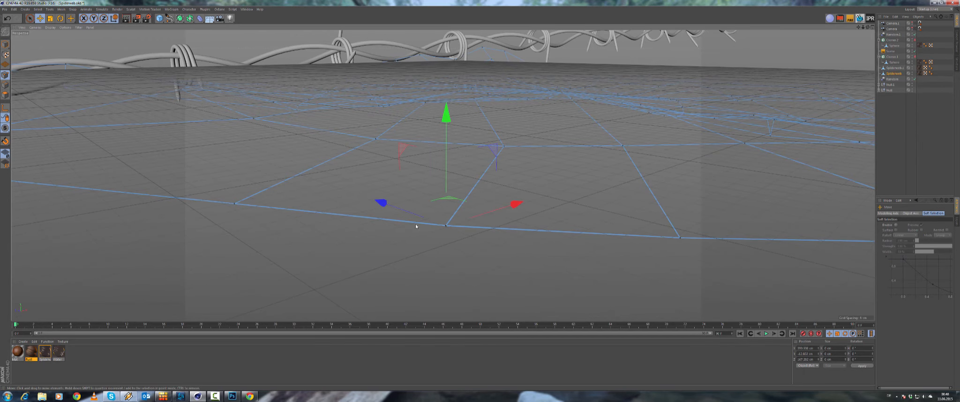
left_click_drag(446, 190, 434, 123)
left_click_drag(450, 228, 444, 108, "alt")
left_click(442, 228)
left_click(445, 227)
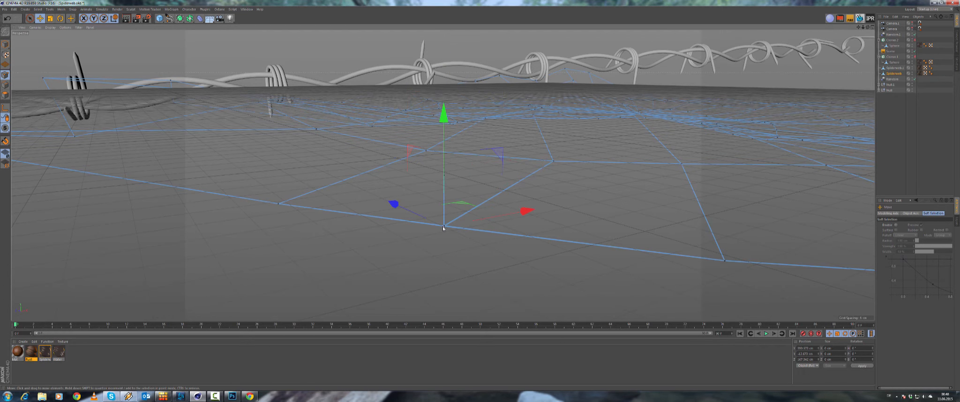
left_click_drag(444, 116, 443, 74)
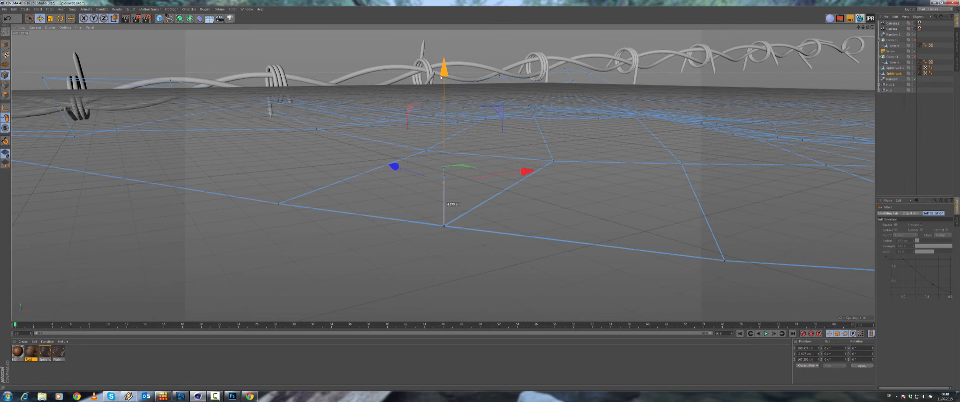
left_click(7, 18)
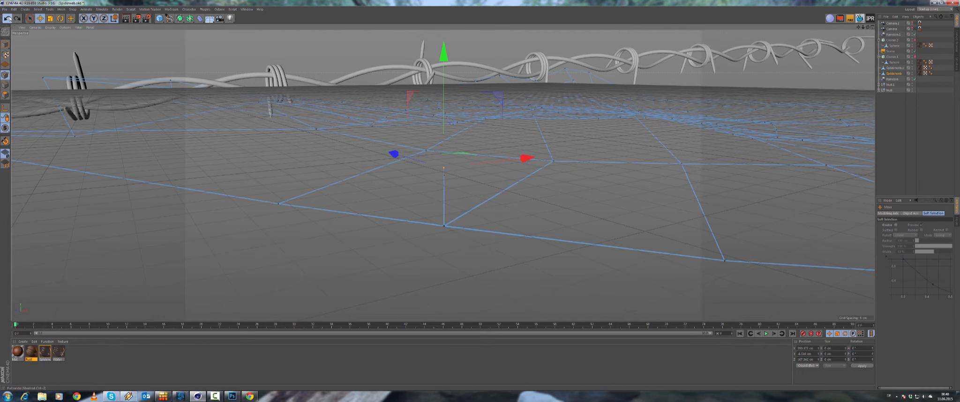
left_click(7, 18)
left_click(7, 18)
Using Live Selection, select the points along the first stretch of the back spiderweb's outer edge.
left_click(30, 19)
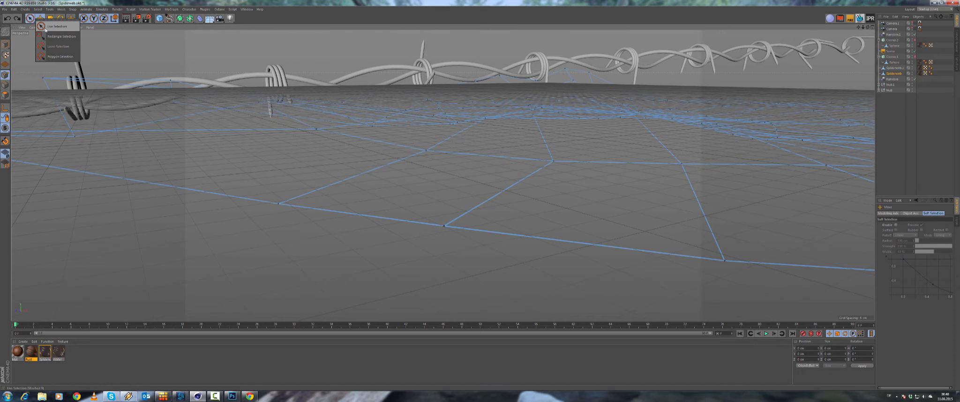
left_click(46, 30)
scroll(335, 200, "down", 3)
scroll(492, 228, "up", 4)
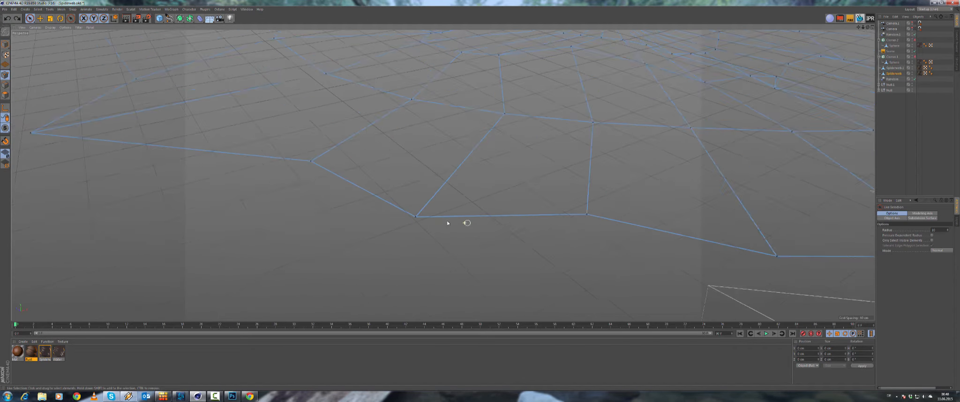
left_click_drag(947, 231, 948, 223)
scroll(456, 209, "down", 3)
scroll(434, 244, "up", 2)
scroll(435, 231, "down", 2)
scroll(456, 275, "down", 2)
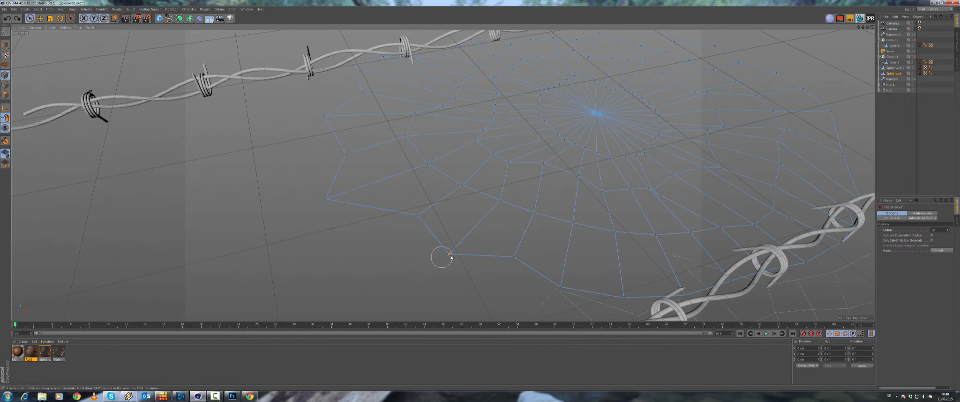
mouse_move(447, 259)
left_mouse_down()
mouse_move(422, 216)
mouse_move(315, 191)
mouse_move(339, 144)
mouse_move(331, 94)
left_mouse_up()
Extend the point selection around the remaining outer edge of the back spiderweb.
left_click_drag(446, 43, 230, 188, "alt")
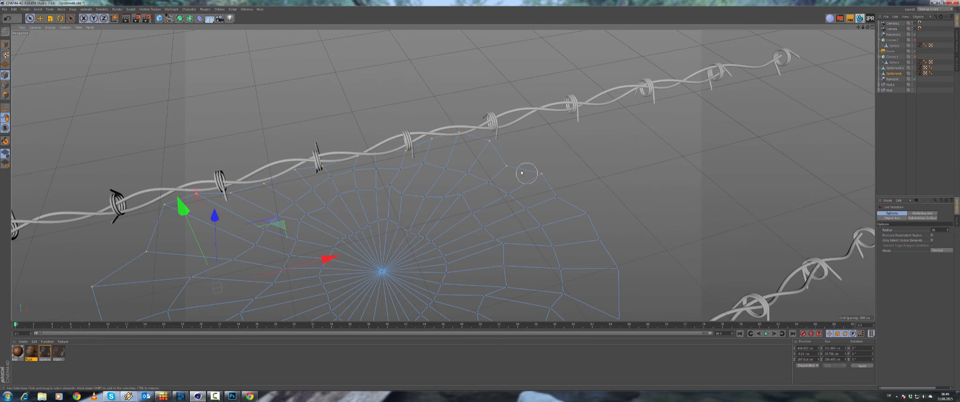
mouse_move(611, 246)
left_mouse_down("alt")
mouse_move(588, 187)
mouse_move(583, 195)
left_mouse_up("alt")
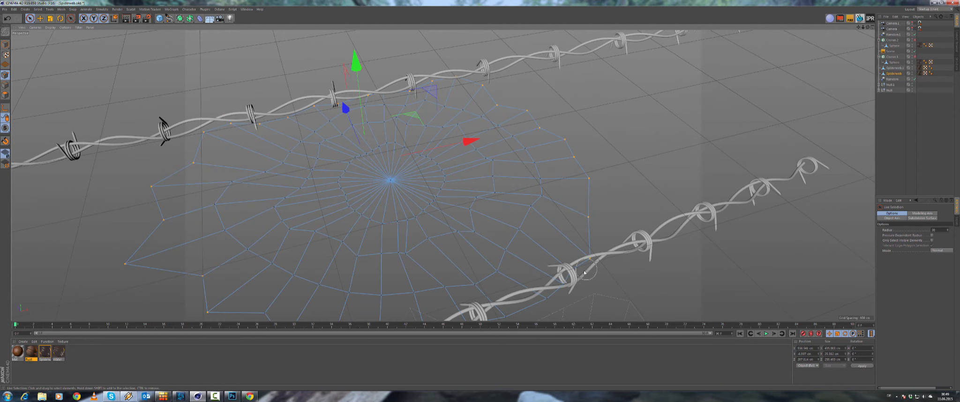
left_click_drag(542, 298, 628, 184, "alt")
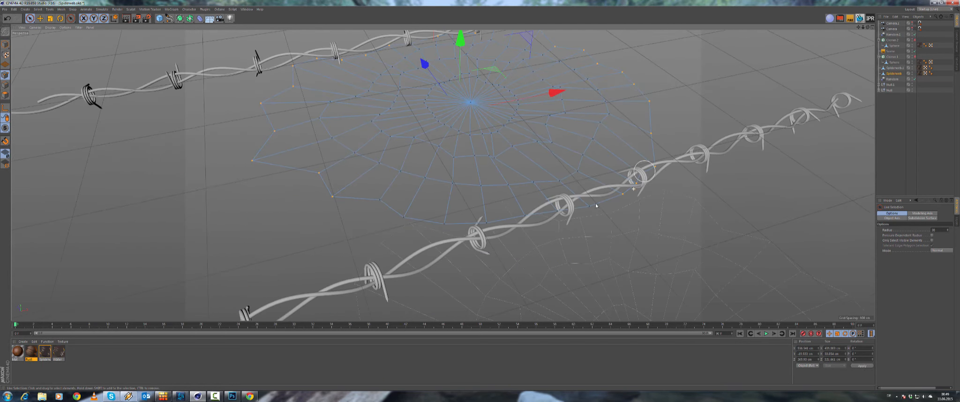
mouse_move(497, 226)
left_mouse_down("shift")
mouse_move(427, 225)
mouse_move(386, 201)
left_mouse_up("shift")
left_click_drag(302, 178, 339, 120, "alt")
scroll(338, 119, "up", 3)
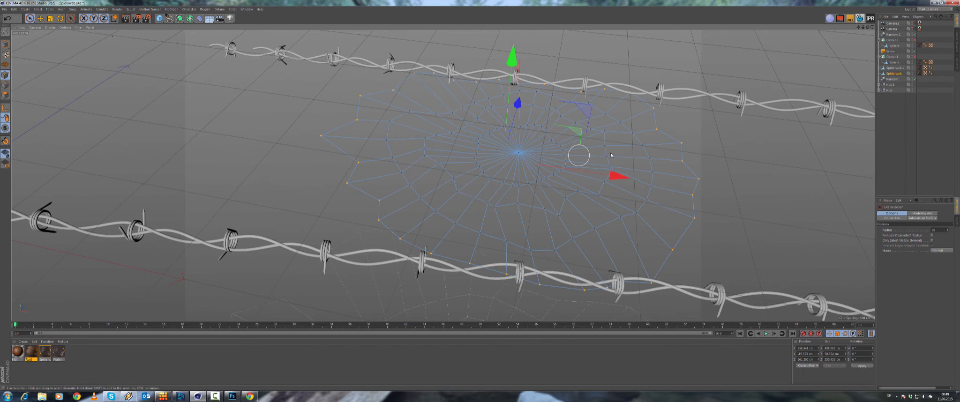
left_click_drag(611, 154, 676, 151, "alt")
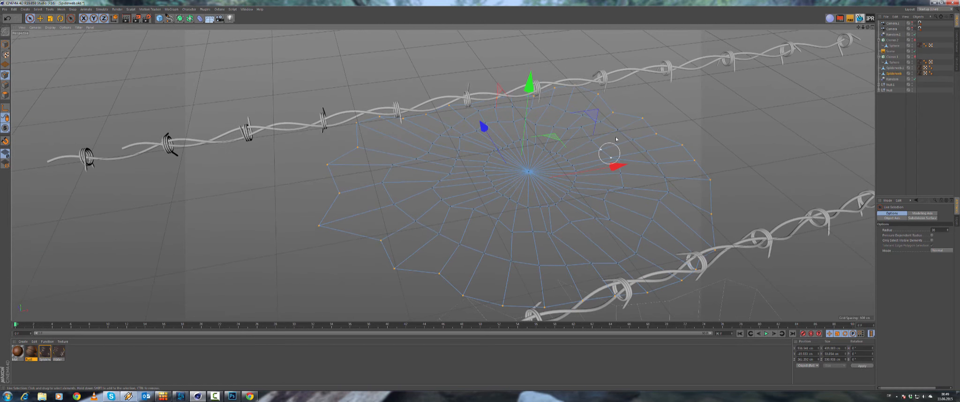
Add a Cloth tag to the back spiderweb and set the selected outer-edge points as its fix points.
right_click(901, 75)
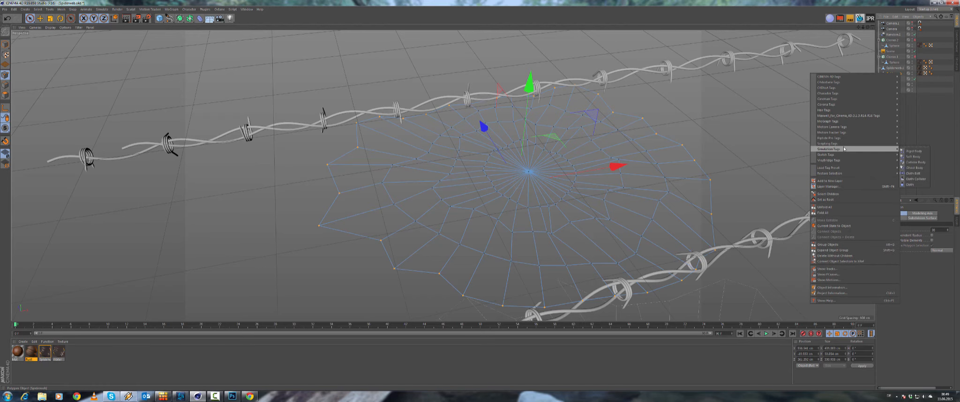
mouse_move(845, 149)
left_click(910, 184)
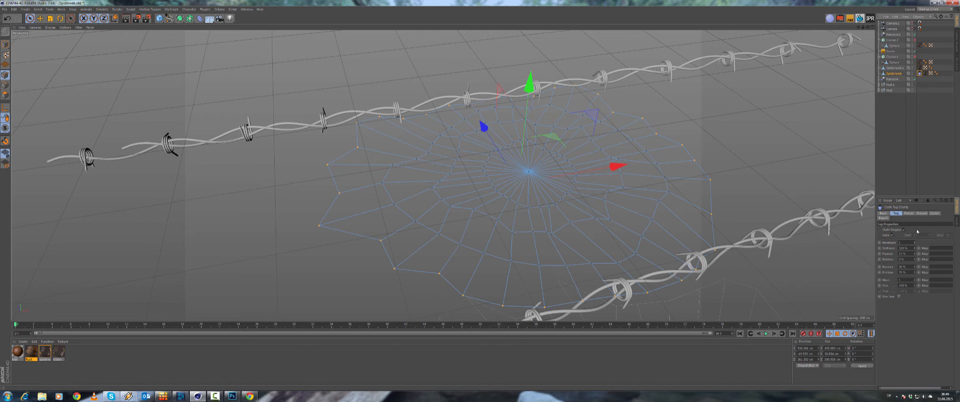
left_click(909, 214)
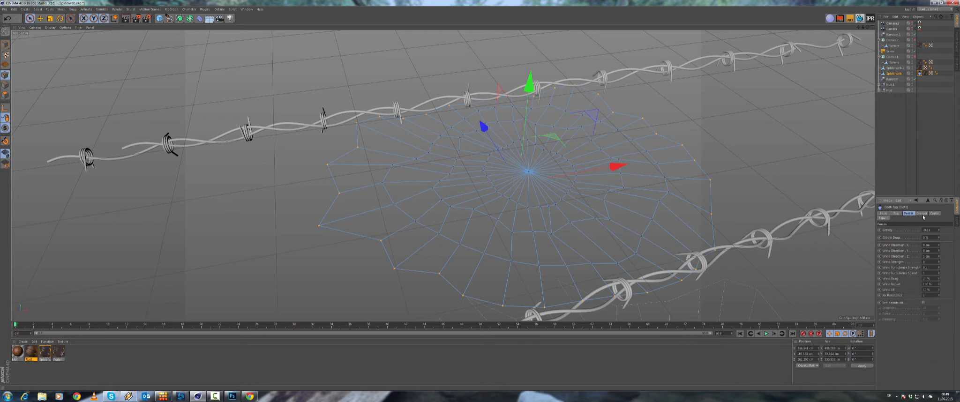
left_click(922, 214)
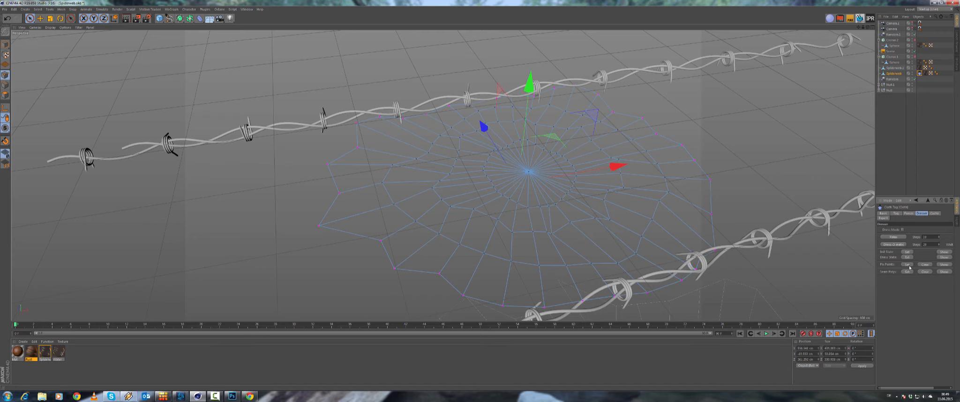
Play the cloth simulation to test how the back web behaves, and return to the first frame.
left_click_drag(489, 208, 392, 155, "alt")
left_click(40, 19)
left_click_drag(441, 178, 439, 207, "alt")
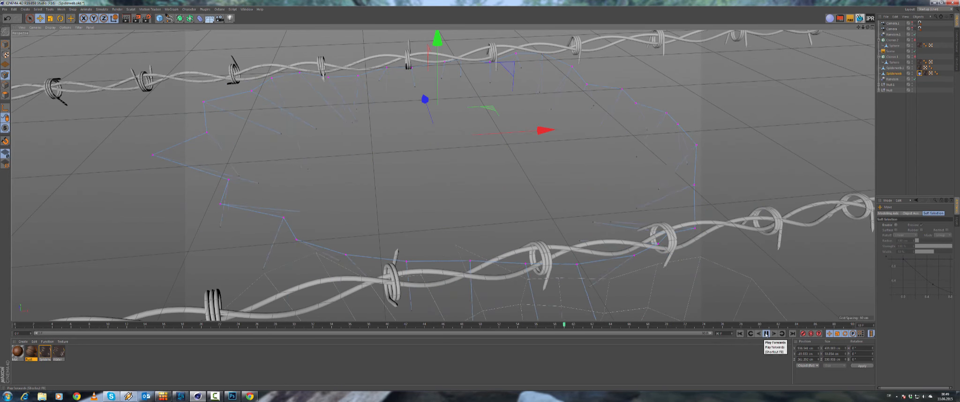
left_click(741, 334)
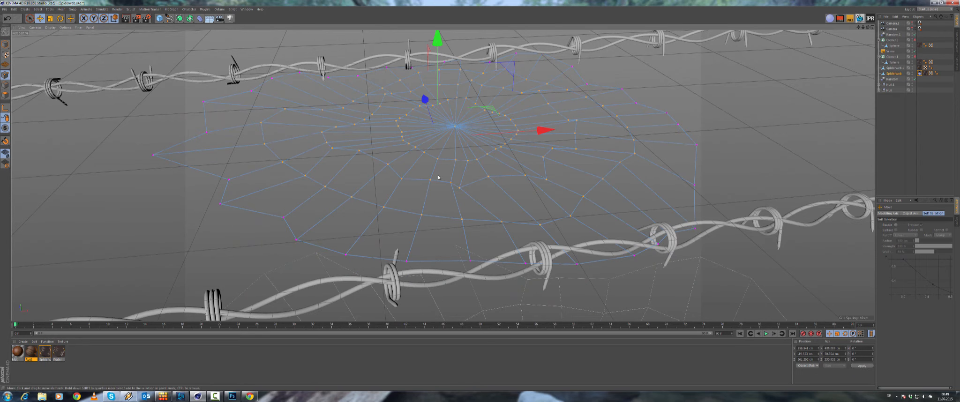
Merge the back spiderweb's coincident points with the Optimize command.
right_click(297, 138)
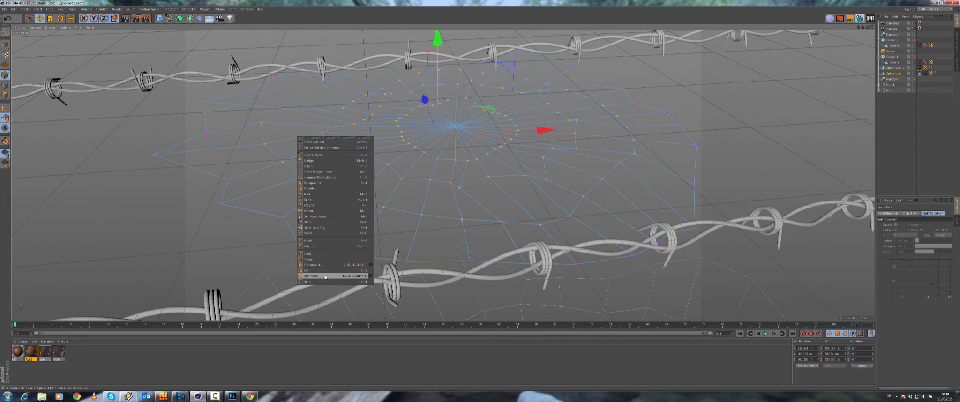
left_click(341, 236)
mouse_move(403, 189)
left_mouse_down("alt")
mouse_move(392, 190)
mouse_move(396, 197)
left_mouse_up("alt")
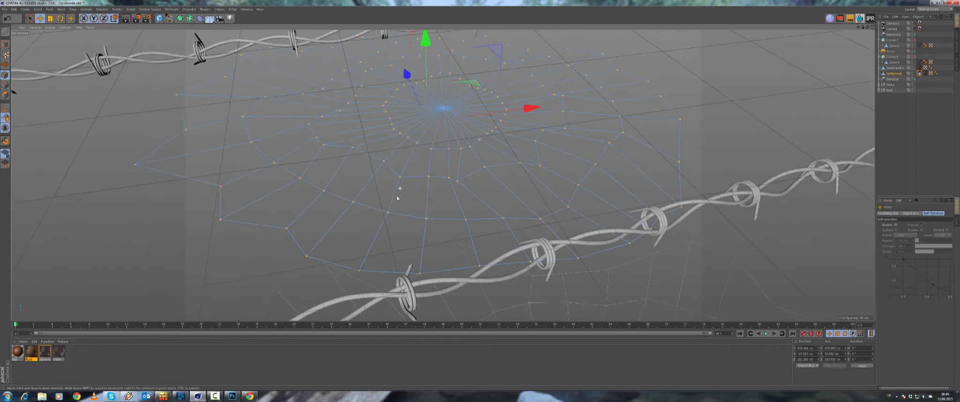
scroll(394, 197, "down", 3)
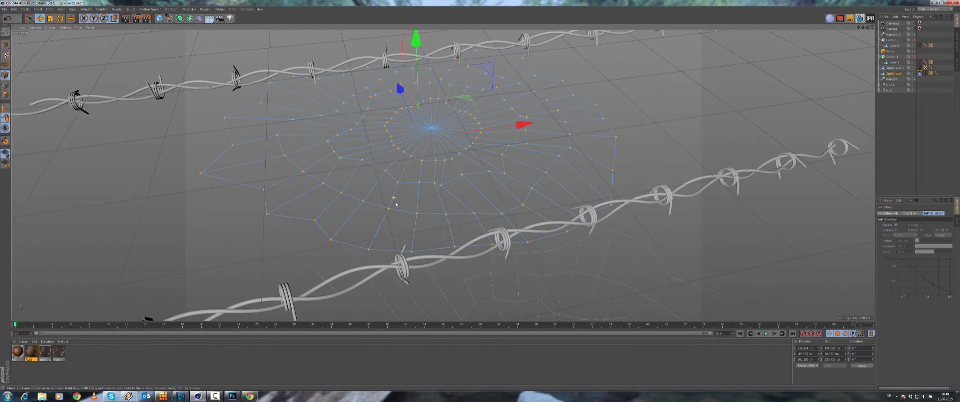
Reselect the outer-edge points all around the optimized back web with Live Selection.
left_click(30, 18)
left_click(175, 190)
mouse_move(175, 191)
left_mouse_down("alt")
mouse_move(241, 248)
mouse_move(337, 283)
left_mouse_up("alt")
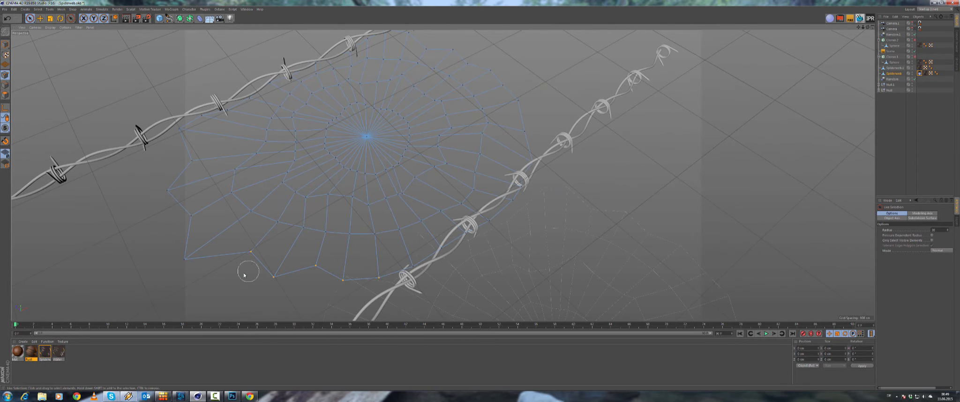
left_click_drag(255, 262, 413, 282, "alt")
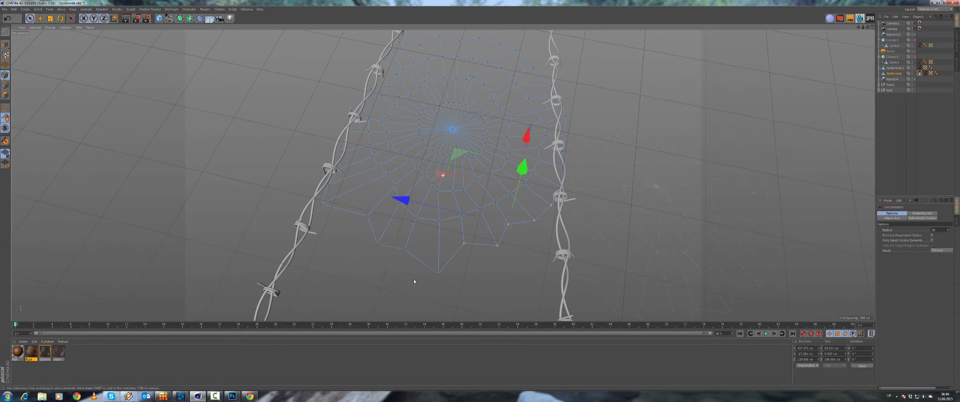
mouse_move(418, 252)
left_mouse_down("shift")
mouse_move(460, 272)
mouse_move(364, 242)
mouse_move(335, 215)
mouse_move(353, 216)
left_mouse_up("shift")
left_click_drag(320, 185, 348, 107, "shift")
mouse_move(380, 62)
left_mouse_down("shift")
mouse_move(396, 40)
mouse_move(412, 39)
left_mouse_up("shift")
middle_click_drag(410, 35, 283, 76, "alt")
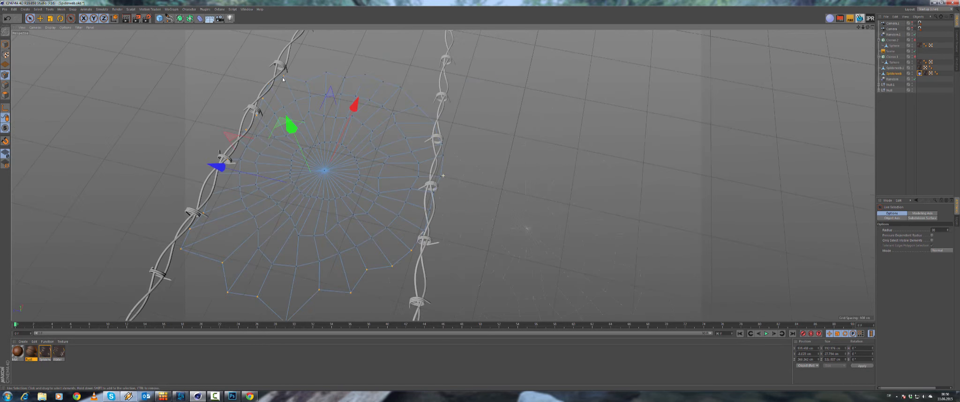
mouse_move(323, 70)
left_mouse_down("shift")
mouse_move(286, 82)
mouse_move(362, 69)
mouse_move(422, 100)
mouse_move(448, 136)
mouse_move(424, 104)
left_mouse_up("shift")
Examine the selected outer-edge points and their position relative to the barbed wires from several angles.
left_click_drag(400, 250, 430, 227, "alt")
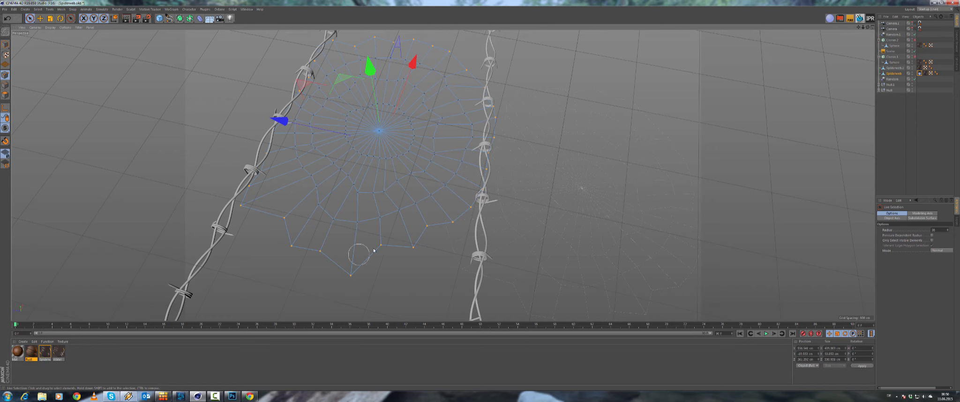
left_click_drag(244, 196, 310, 244, "alt")
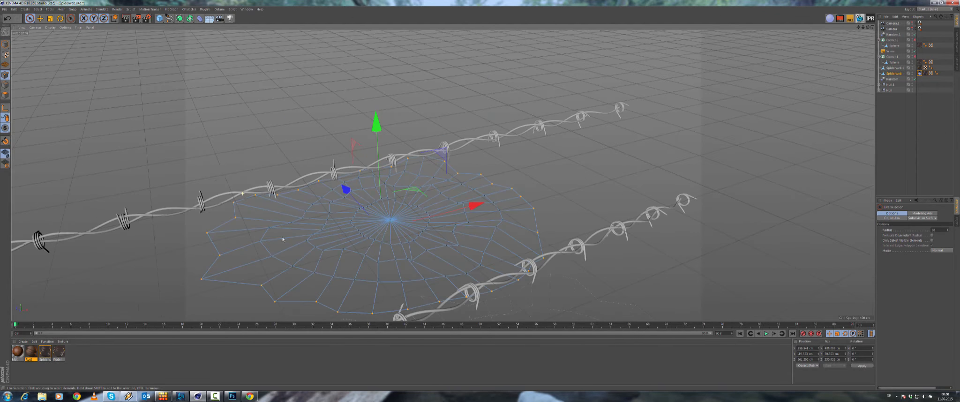
middle_click_drag(311, 244, 289, 199, "alt")
right_click_drag(290, 199, 304, 169, "alt")
left_click_drag(305, 170, 378, 243, "alt")
middle_click_drag(414, 225, 392, 183, "alt")
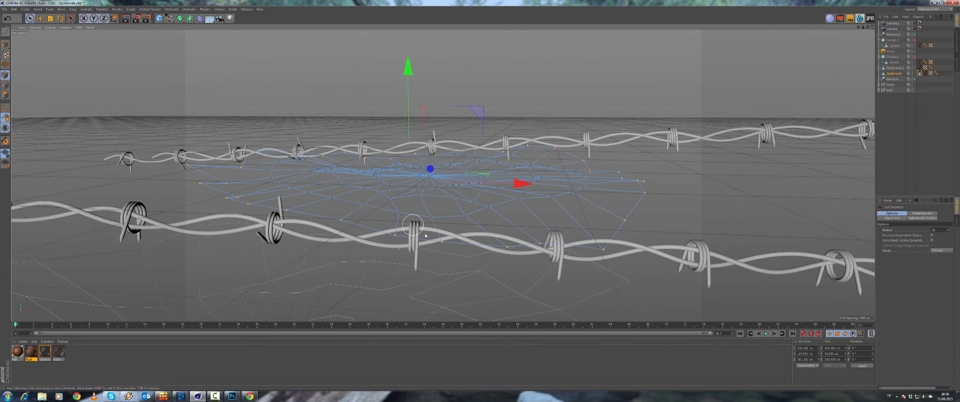
left_click_drag(367, 164, 392, 212, "alt")
right_click_drag(392, 212, 341, 208, "alt")
left_click_drag(341, 208, 342, 175, "alt")
middle_click_drag(342, 175, 389, 235, "alt")
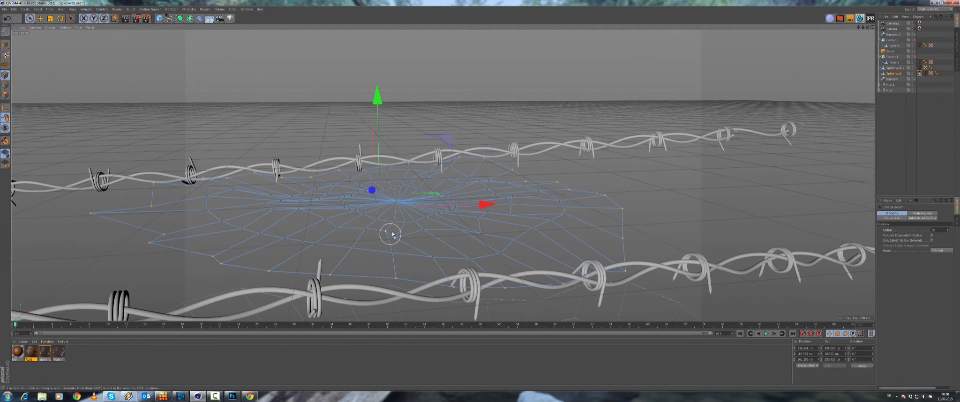
Set the reselected outer-edge points as fix points in the back web's Cloth tag.
left_click_drag(398, 181, 395, 229, "alt")
left_click(920, 73)
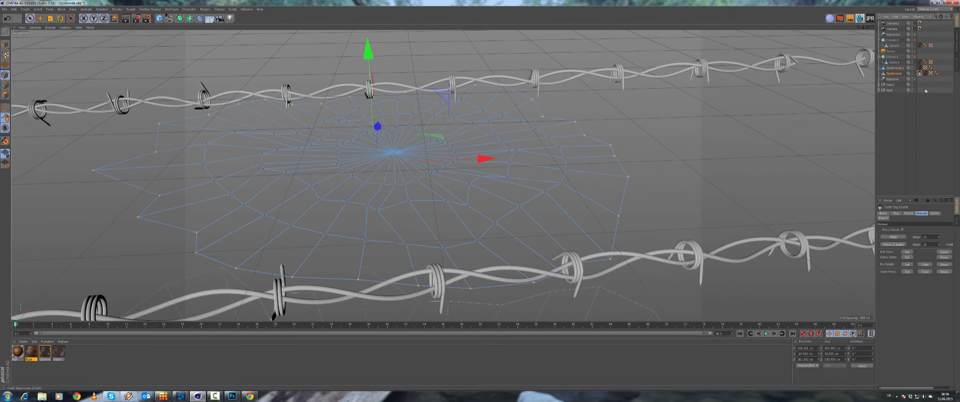
left_click(908, 265)
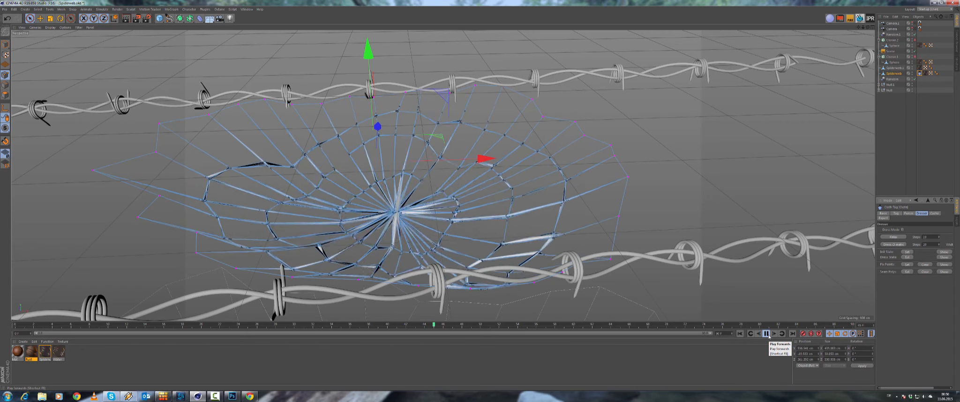
Play the back web's cloth simulation twice to examine its sagging, and return to the first frame.
left_click(766, 334)
left_click_drag(540, 233, 595, 251, "alt")
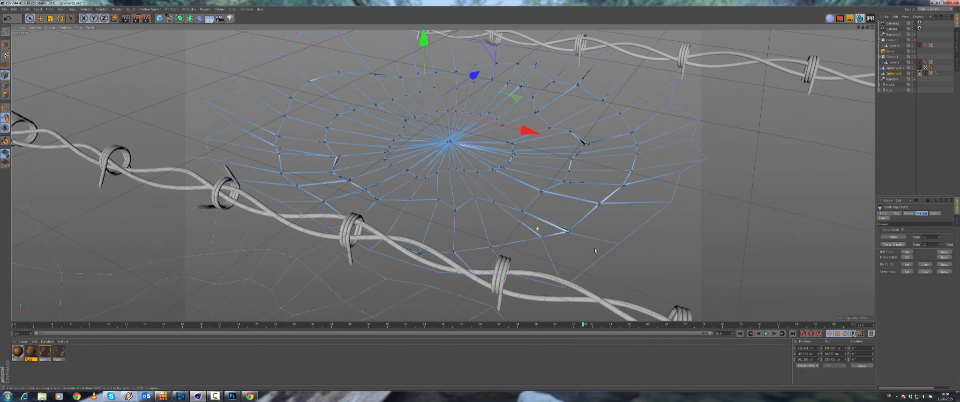
left_click(740, 333)
left_click(766, 334)
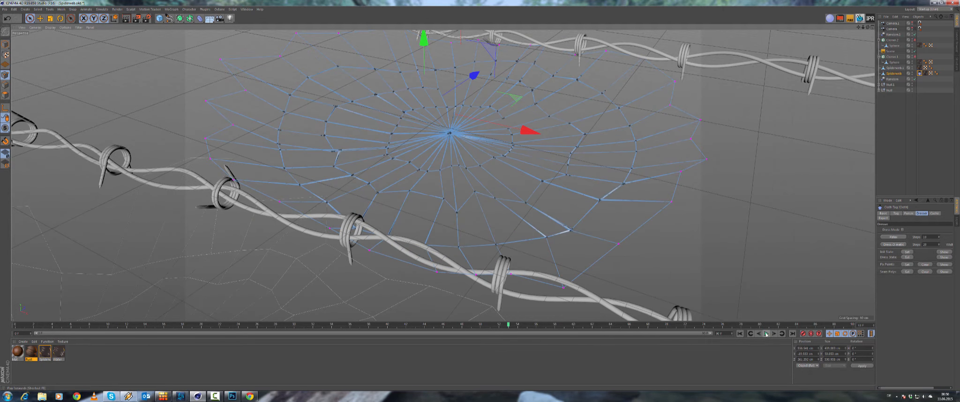
left_click(740, 333)
Reduce the gravity in the Cloth tag's force settings and replay the simulation to test the weaker sag.
left_click_drag(429, 195, 428, 224, "alt")
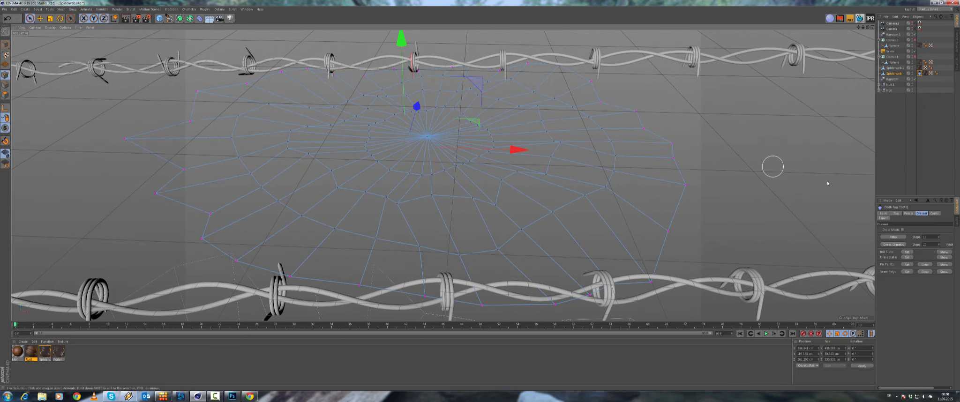
left_click(909, 214)
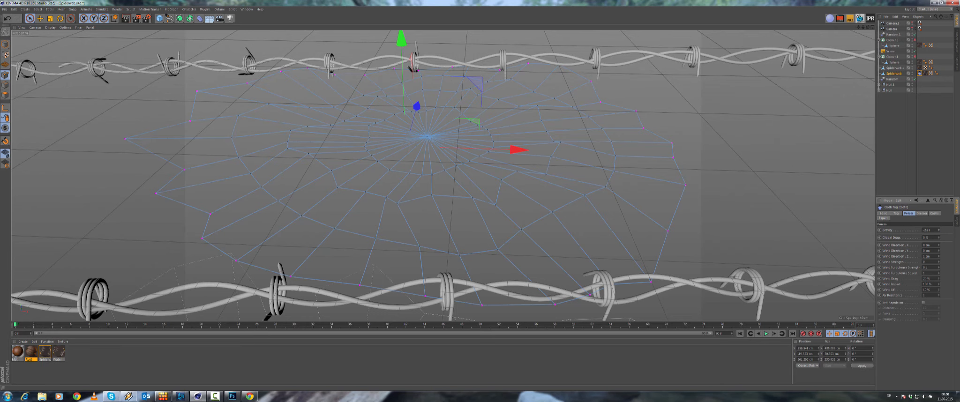
left_click(767, 334)
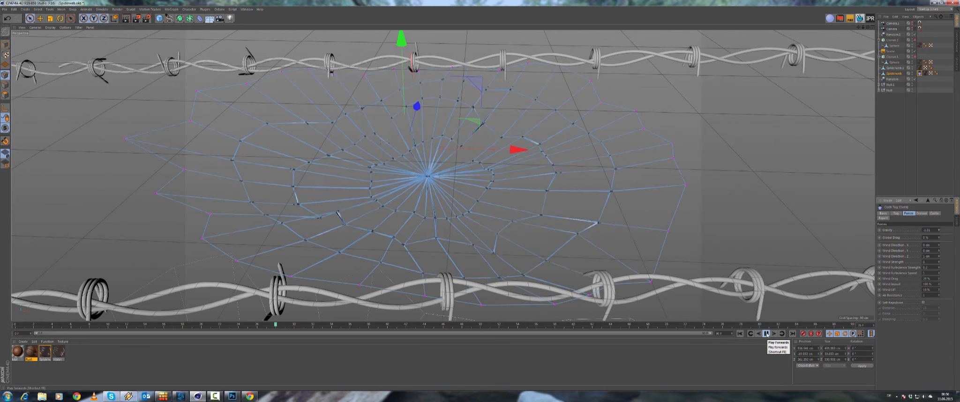
left_click(767, 333)
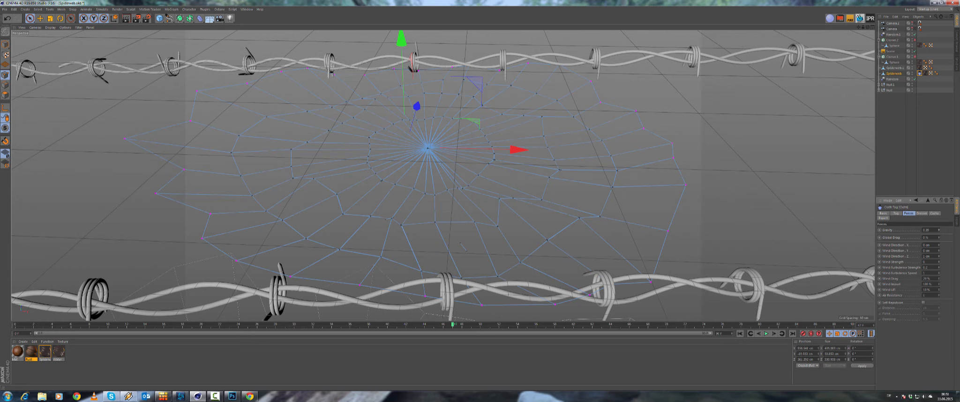
left_click(740, 334)
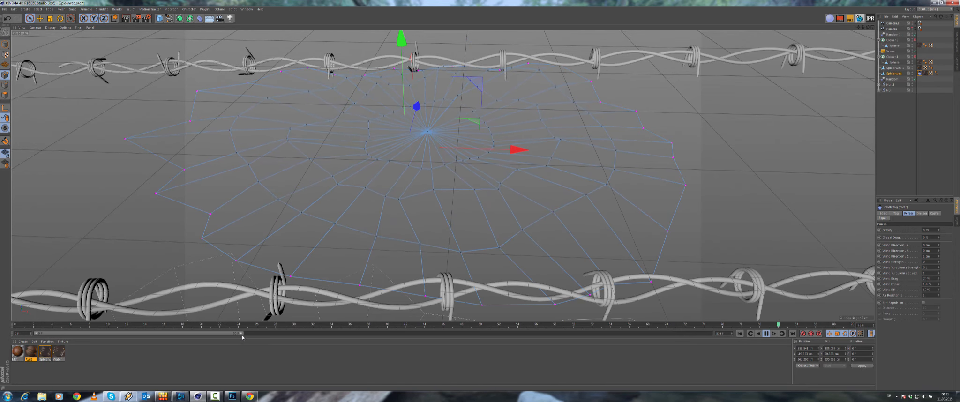
Extend the preview range to the full timeline, run the longer cloth simulation, and return to the first frame.
left_click_drag(241, 335, 712, 334)
left_click_drag(470, 208, 434, 217, "alt")
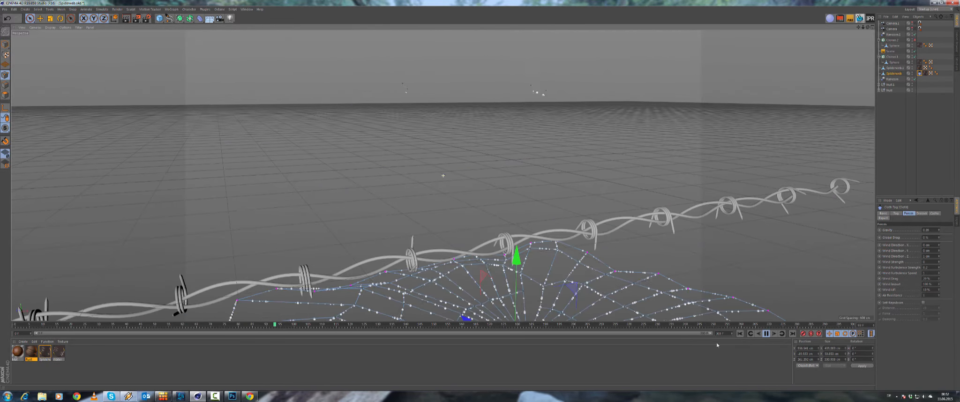
left_click(766, 334)
left_click(739, 333)
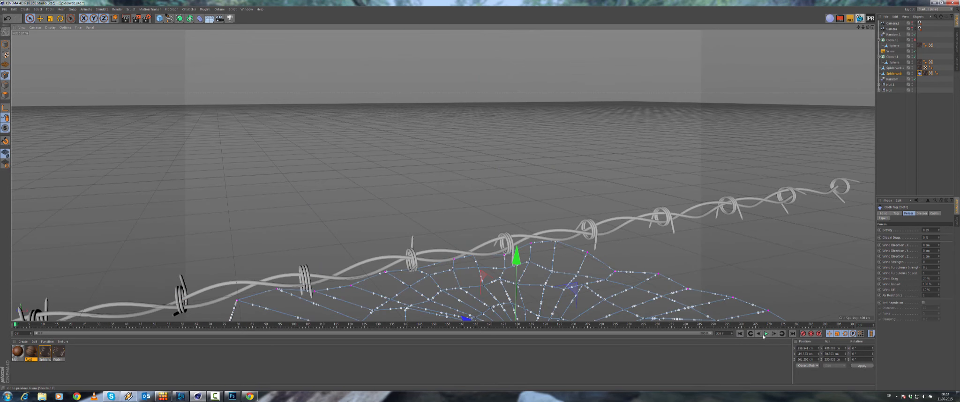
Play the back web's cloth simulation, stop it, and examine the sagging near its upper edge.
left_click_drag(490, 254, 530, 288, "alt")
middle_click_drag(539, 290, 514, 223, "alt")
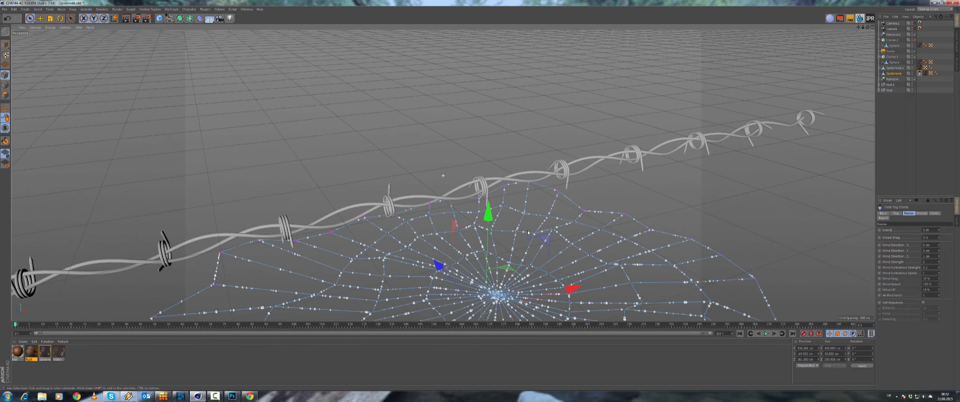
left_click(767, 334)
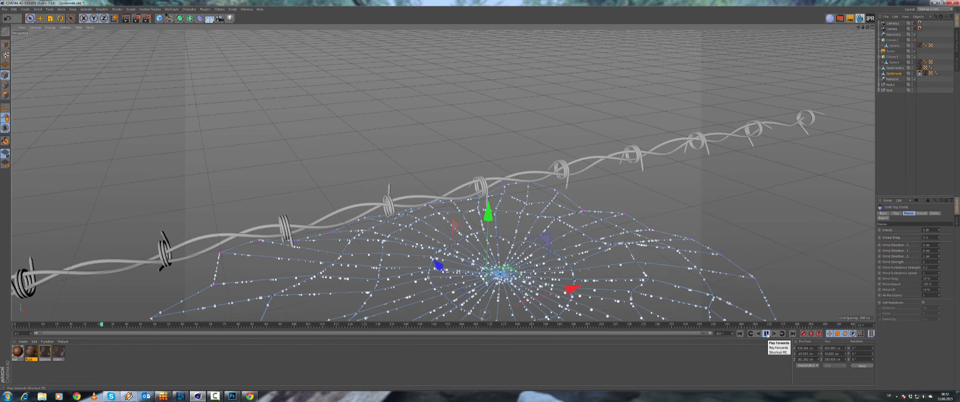
left_click(766, 333)
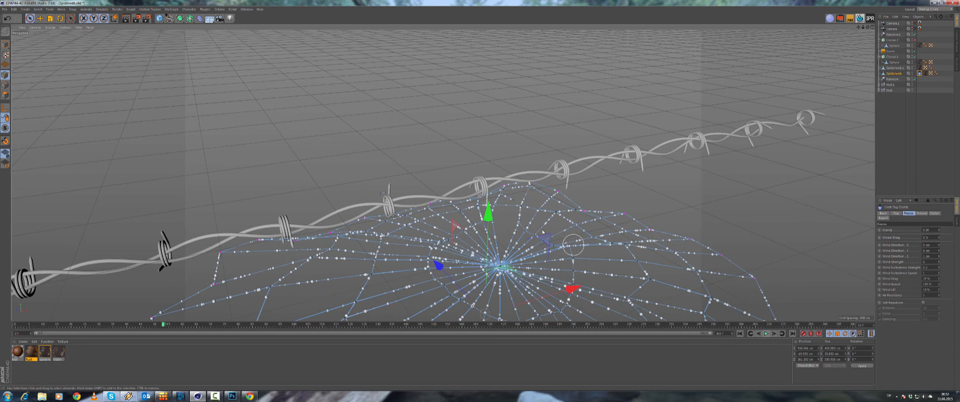
scroll(504, 219, "up", 5)
scroll(493, 208, "up", 5)
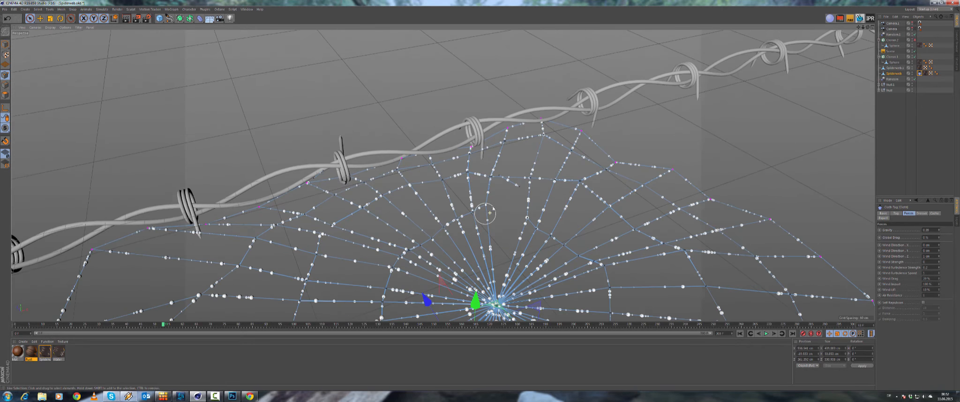
Try deleting the selected outer-edge points of the back web and replay the cloth simulation from the first frame.
left_click_drag(496, 231, 528, 134, "alt")
key("Delete")
left_click(740, 334)
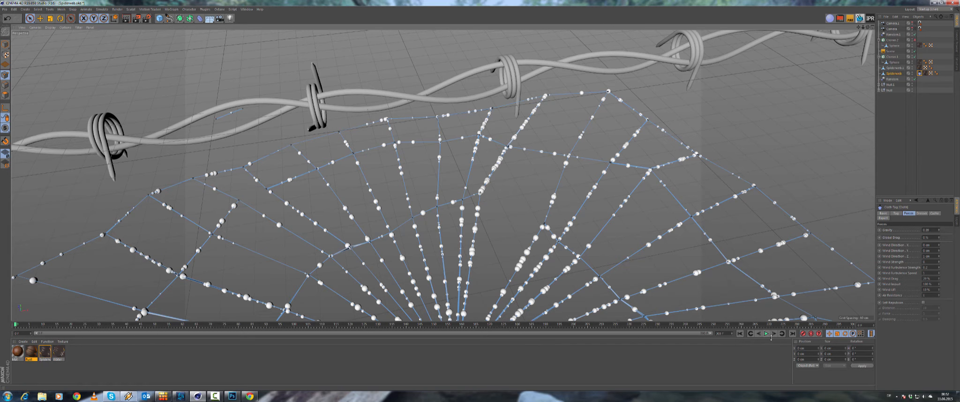
left_click_drag(521, 230, 528, 201, "alt")
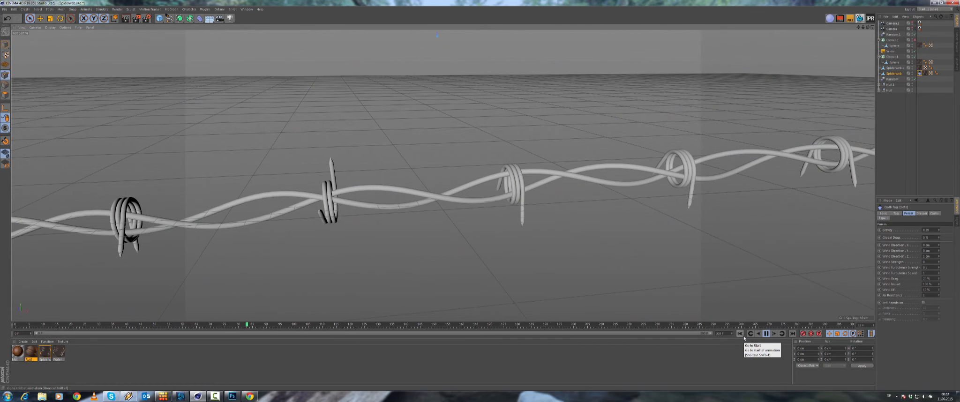
left_click(741, 335)
left_click(766, 334)
scroll(542, 221, "down", 3)
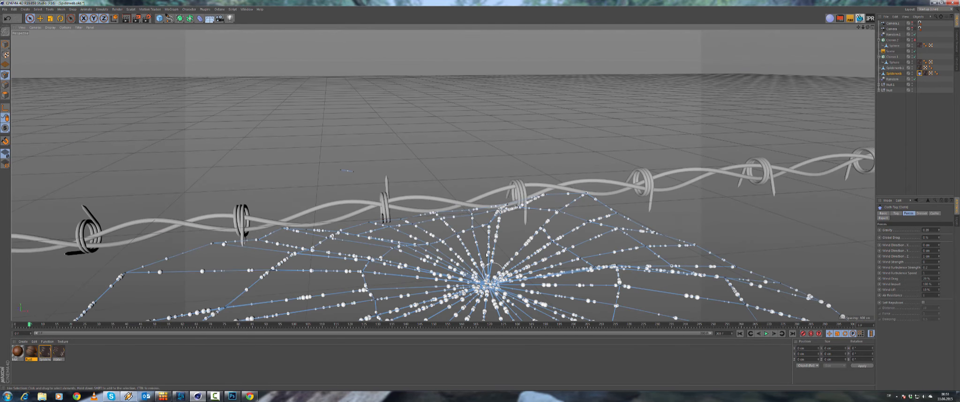
scroll(487, 256, "down", 3)
left_click_drag(447, 227, 353, 227, "alt")
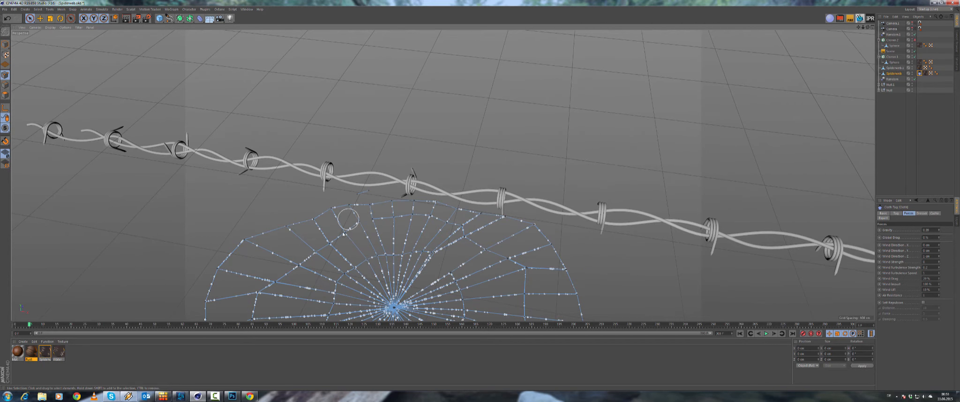
Undo the deletion of the outer-edge points, redoing whatever was undone too far.
left_click(7, 18)
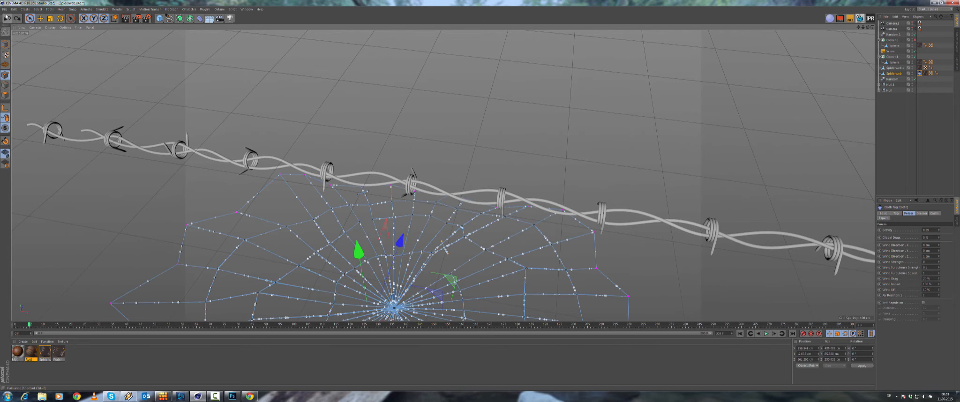
left_click(8, 20)
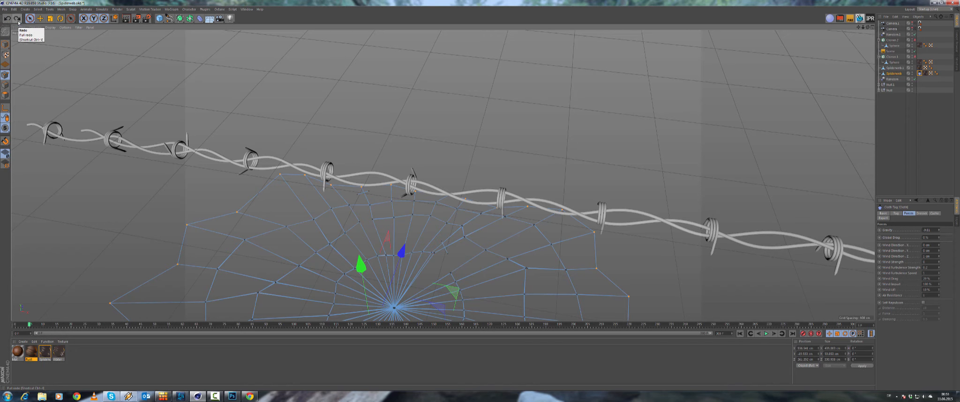
left_click(18, 20)
left_click(18, 21)
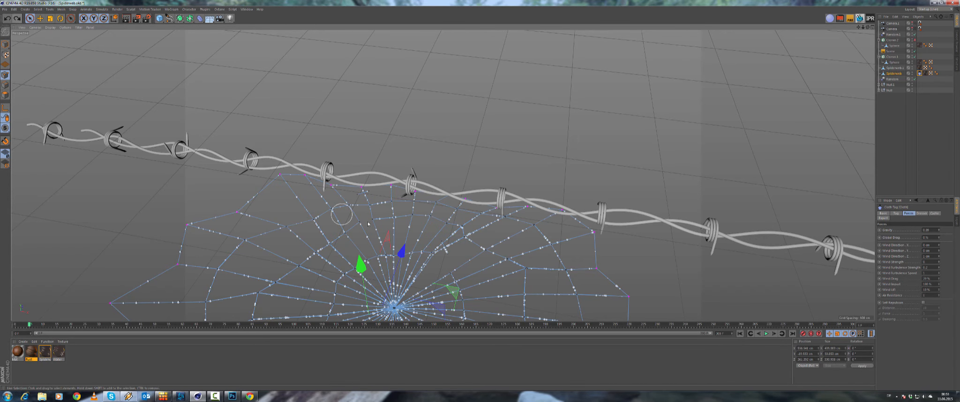
Try the Optimize command on the back web's points at the first frame, and undo it.
middle_click_drag(341, 215, 339, 152, "alt")
left_click_drag(364, 162, 302, 199, "alt")
left_click(740, 336)
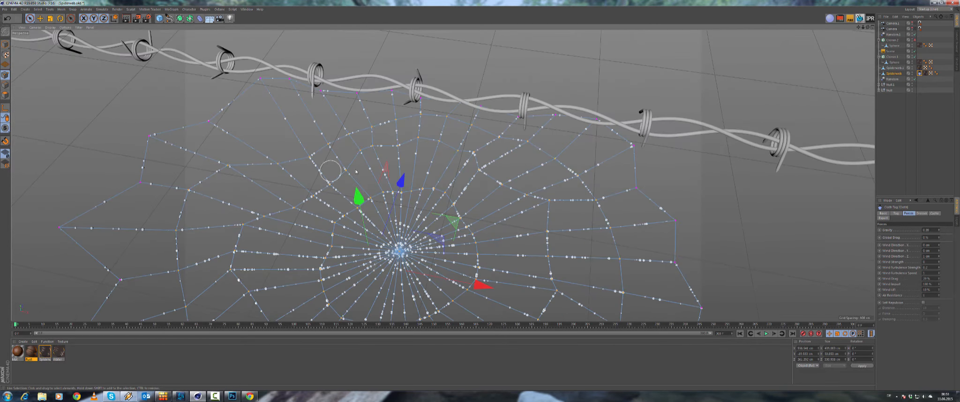
right_click(378, 131)
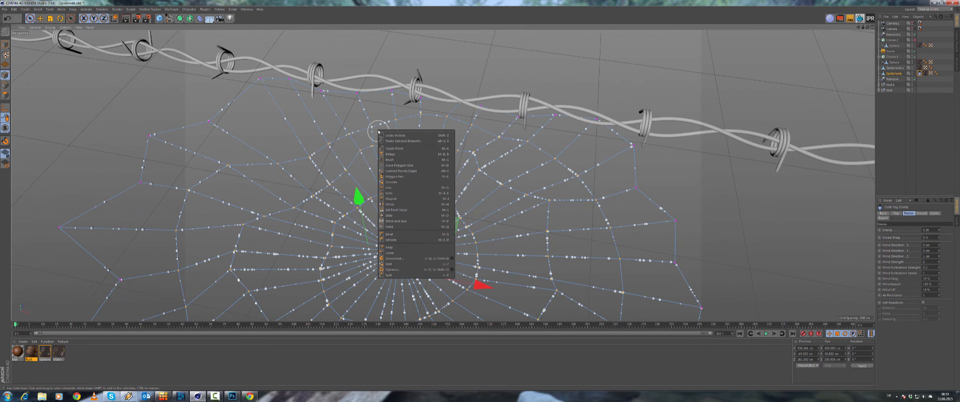
left_click(452, 270)
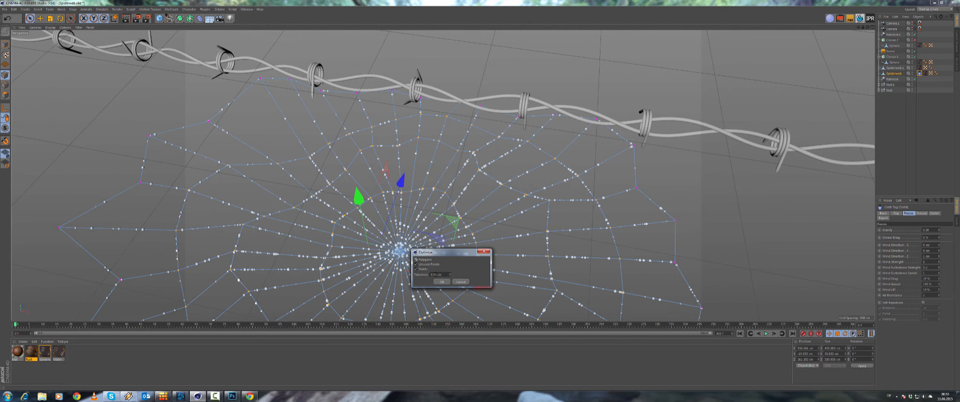
left_click(442, 282)
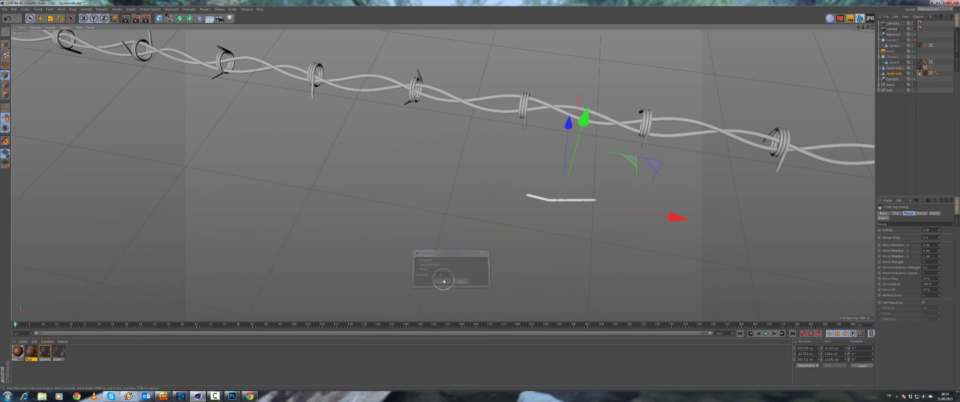
left_click(8, 21)
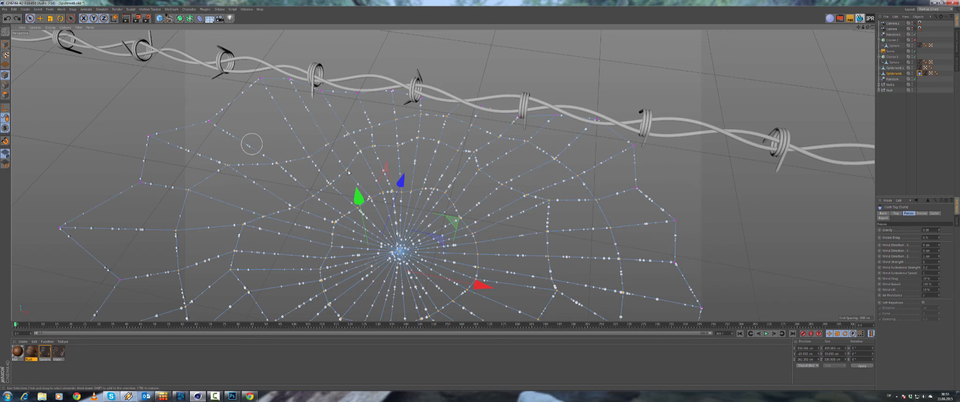
Try optimizing the back web's points again with a lower tolerance.
right_click(341, 160)
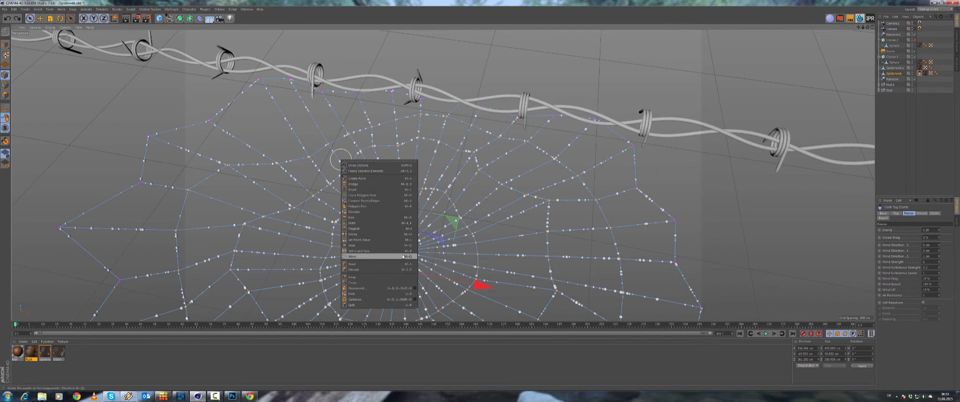
left_click(415, 299)
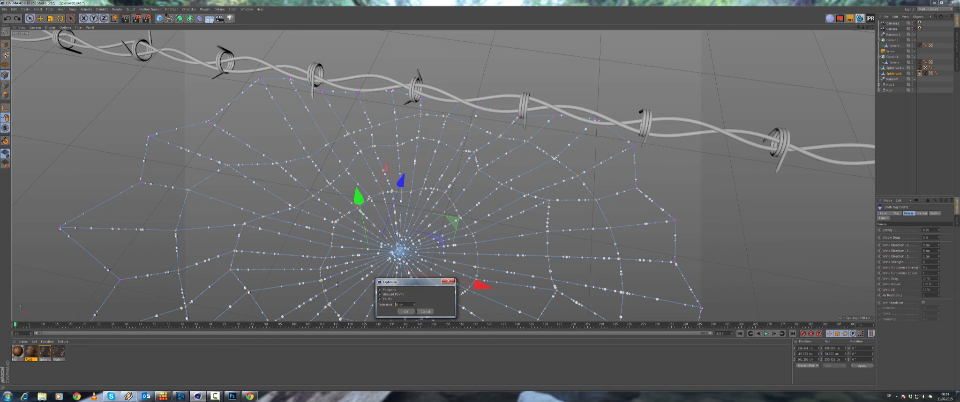
key("Return")
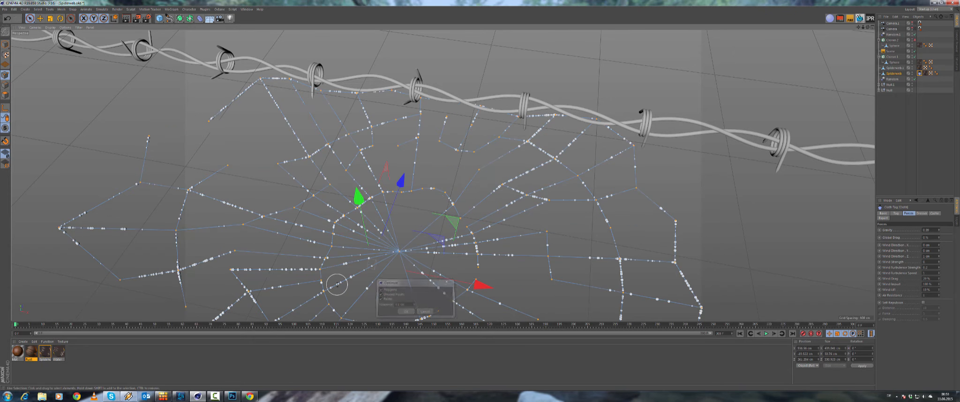
left_click_drag(361, 244, 301, 218, "alt")
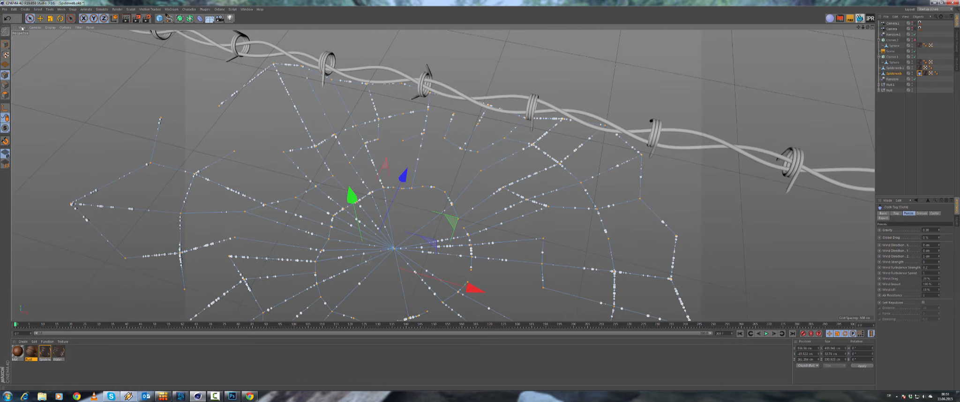
Optimize the back web's points with a still smaller tolerance than in the previous attempt.
right_click(381, 178)
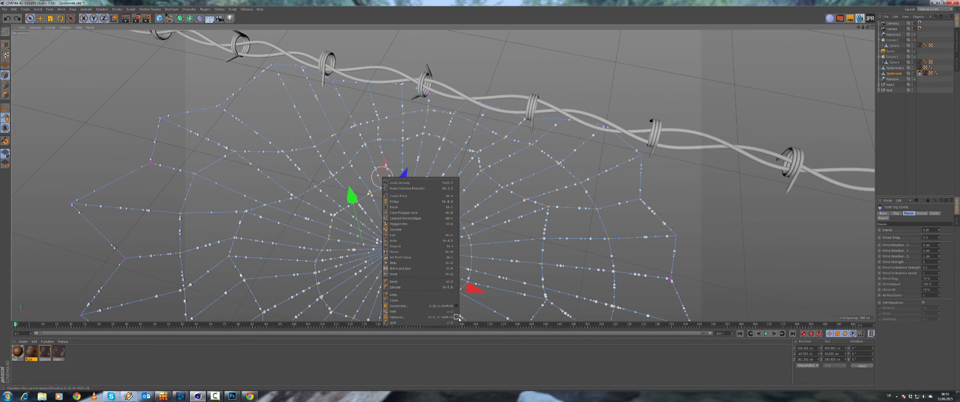
left_click(456, 317)
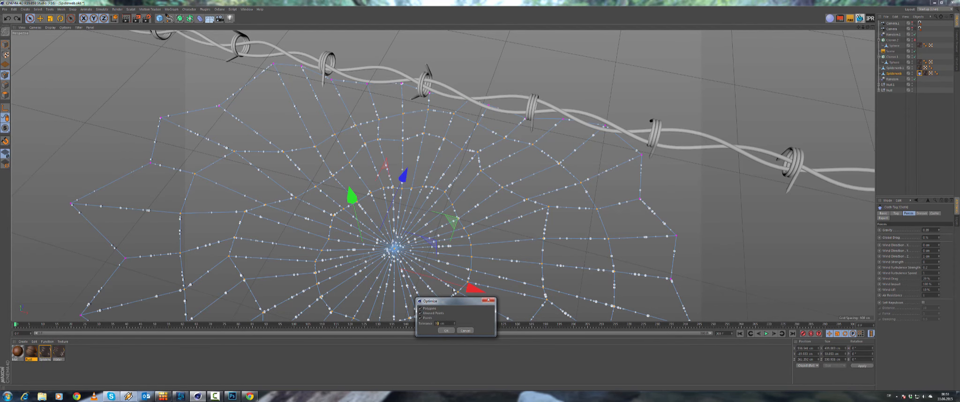
key("Return")
left_click_drag(421, 235, 391, 242, "alt")
Select the tip points around the back web's outer edge, adding those on both sides to the selection.
left_click(198, 204)
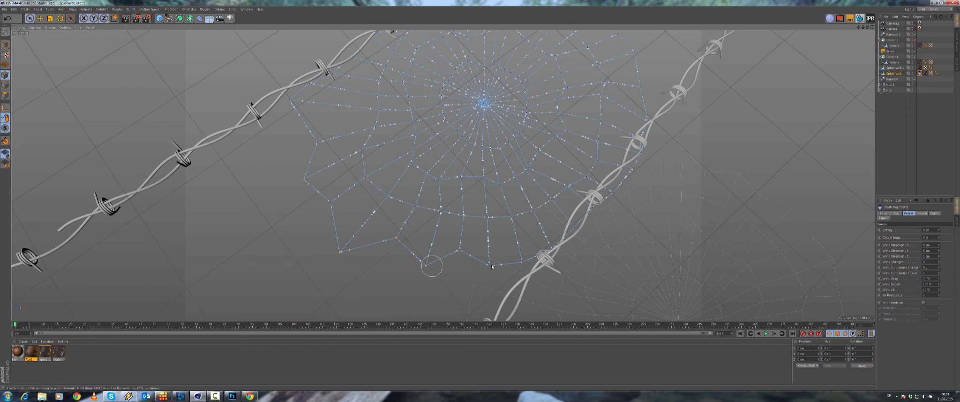
left_click_drag(492, 266, 459, 255)
left_click_drag(548, 258, 559, 252)
left_click_drag(648, 100, 647, 97)
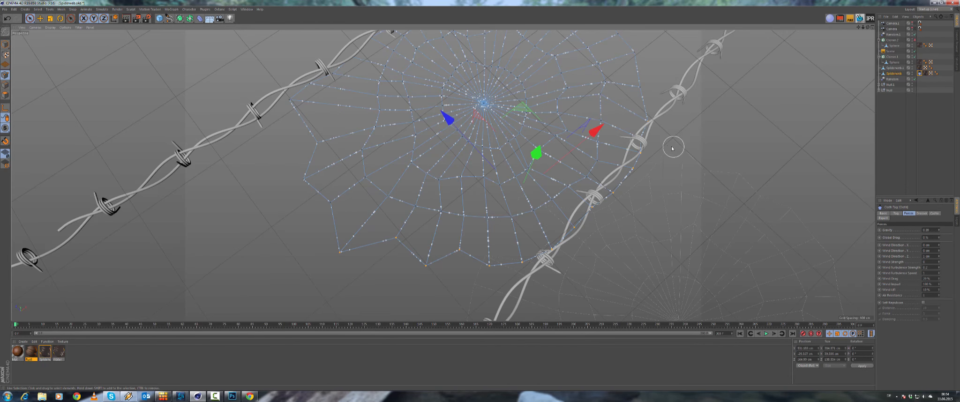
left_click_drag(673, 148, 643, 162, "alt")
middle_click_drag(643, 162, 640, 254, "alt")
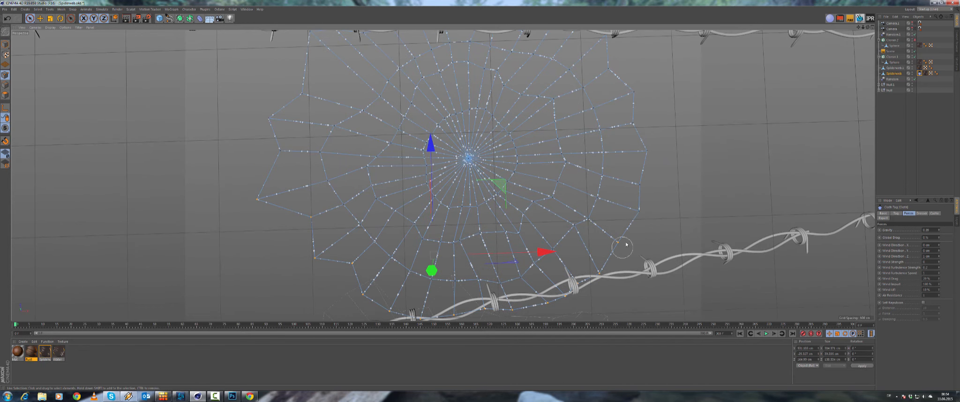
middle_click_drag(671, 154, 672, 244, "alt")
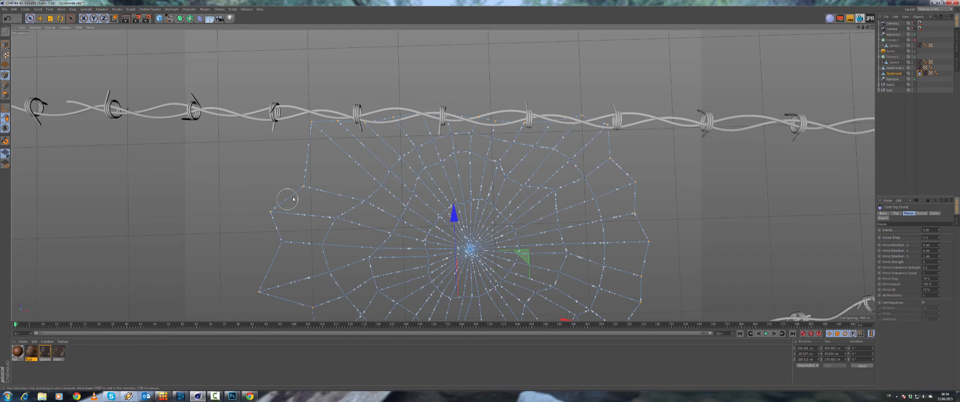
left_click_drag(261, 293, 262, 298, "shift")
middle_click_drag(261, 298, 296, 253, "alt")
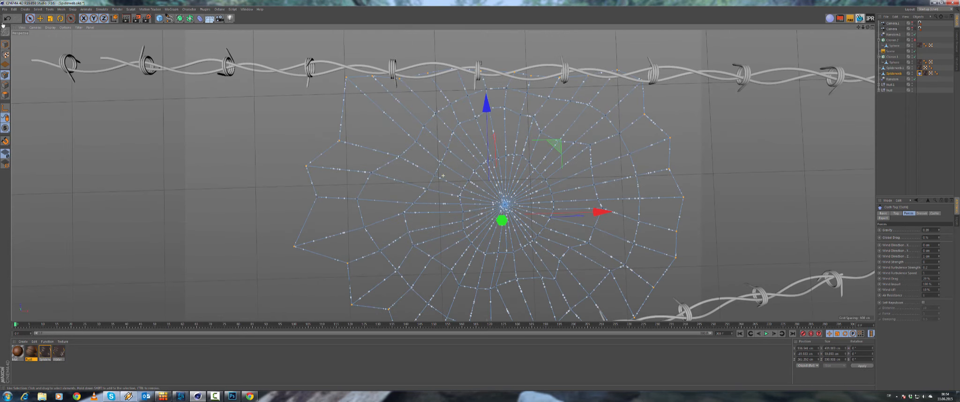
Store the selected edge points in a point selection tag, deselect them, and restore the selection from the tag.
left_click(38, 9)
left_click(49, 150)
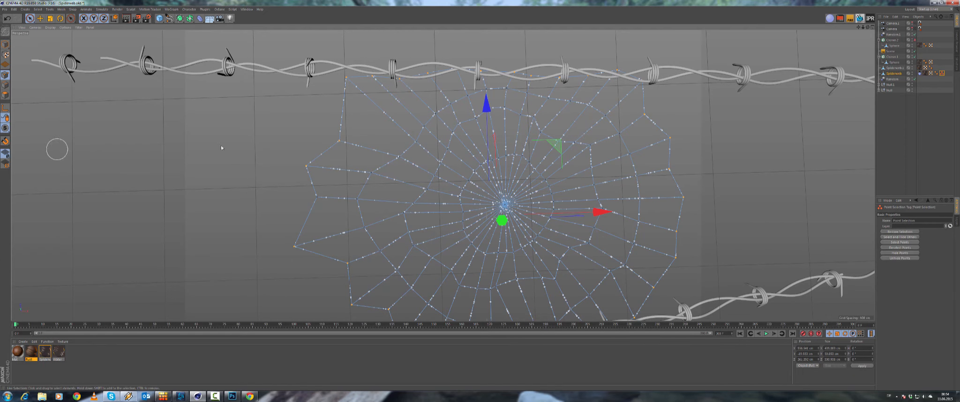
left_click(776, 114)
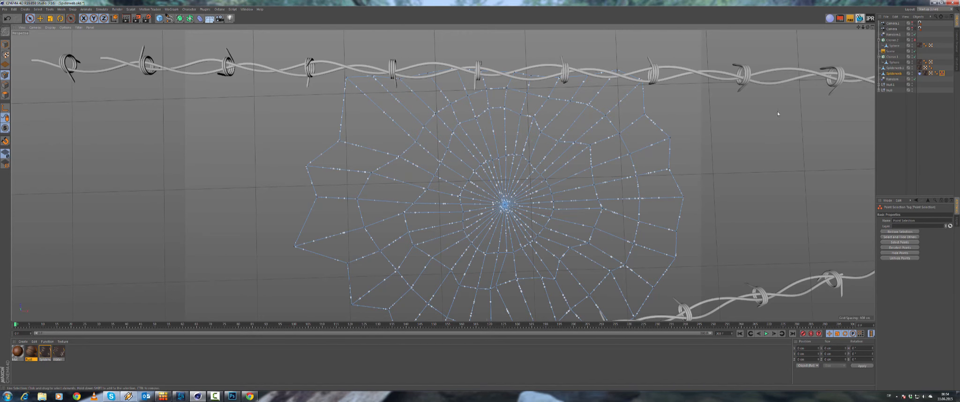
double_click(942, 74)
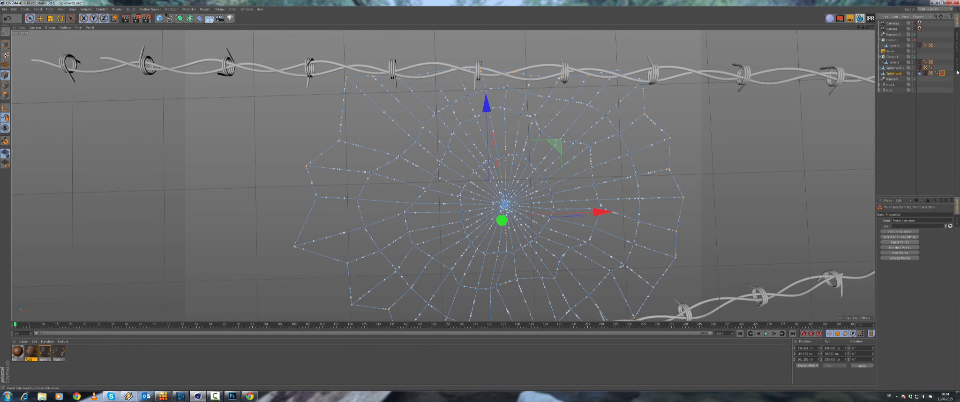
Set the selected edge points as fix points in the dresser settings of the back web's Cloth tag.
left_click_drag(705, 182, 355, 190, "alt")
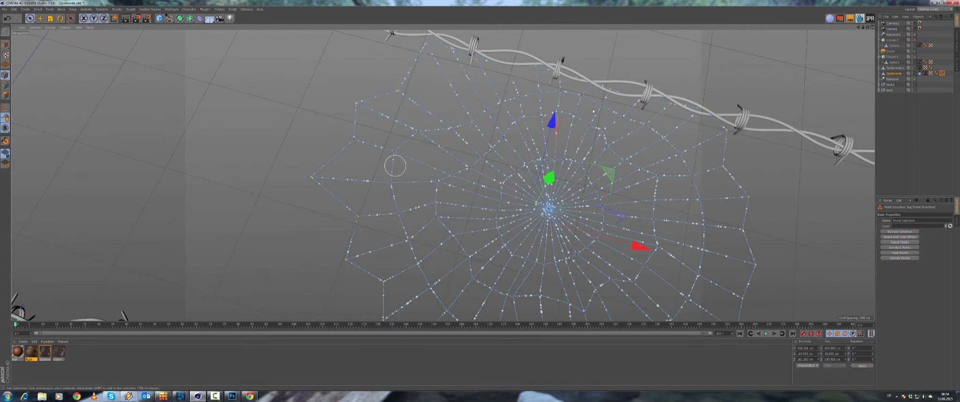
left_click(920, 74)
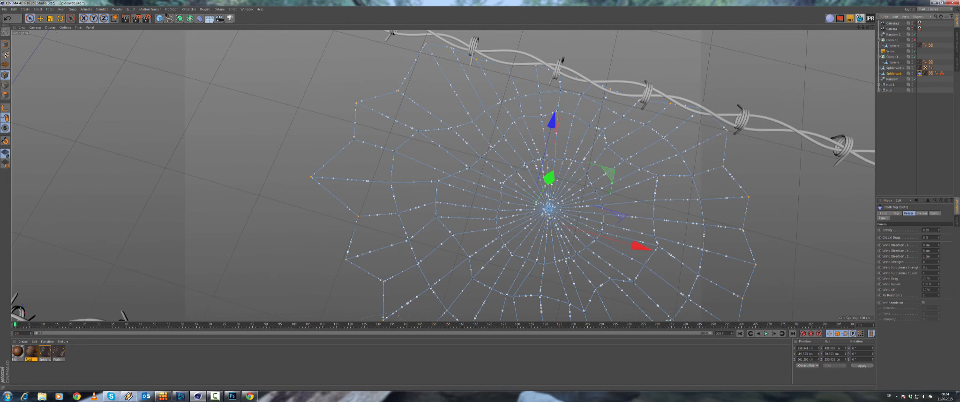
left_click(922, 214)
left_click(906, 265)
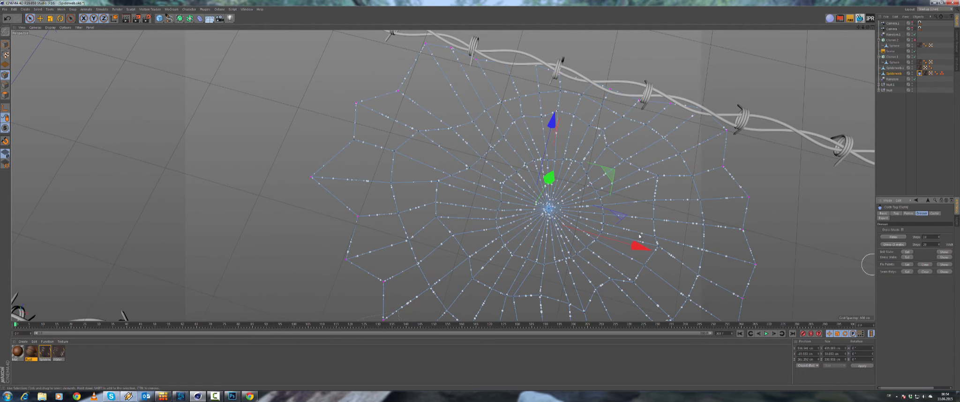
Play the cloth simulation from an angled view of the whole back web, and return to the first frame.
middle_click_drag(375, 220, 315, 155, "alt")
left_click(225, 180)
left_click_drag(225, 180, 255, 165, "alt")
middle_click_drag(254, 166, 233, 227, "alt")
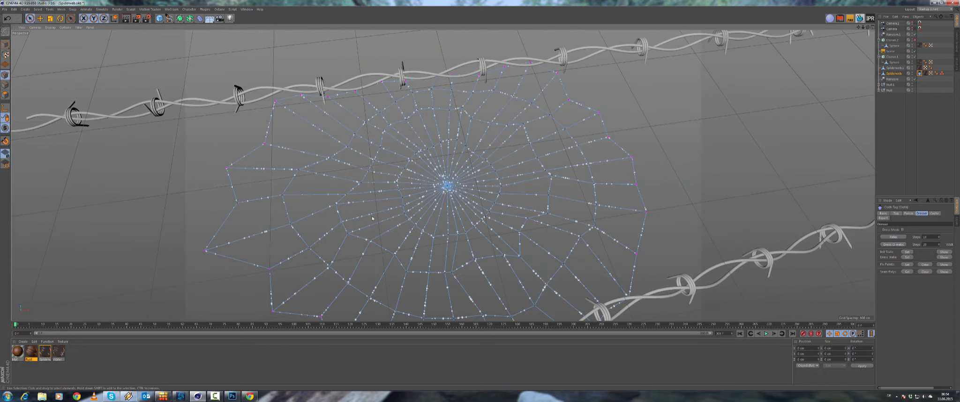
left_click(729, 350)
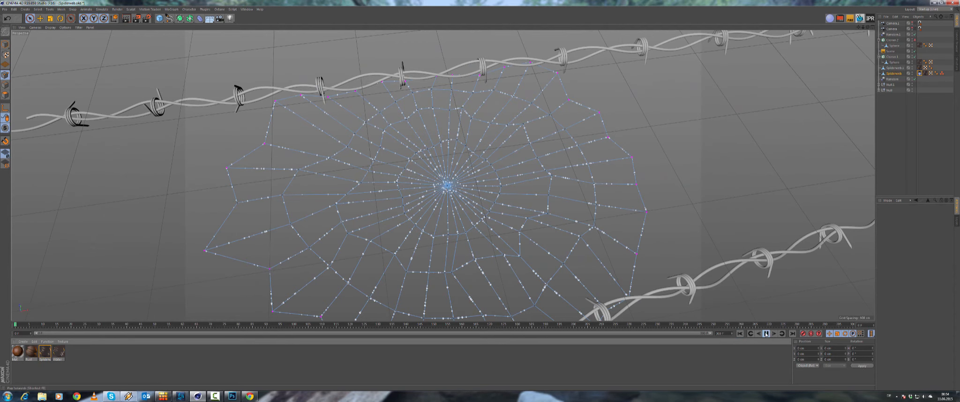
left_click(767, 334)
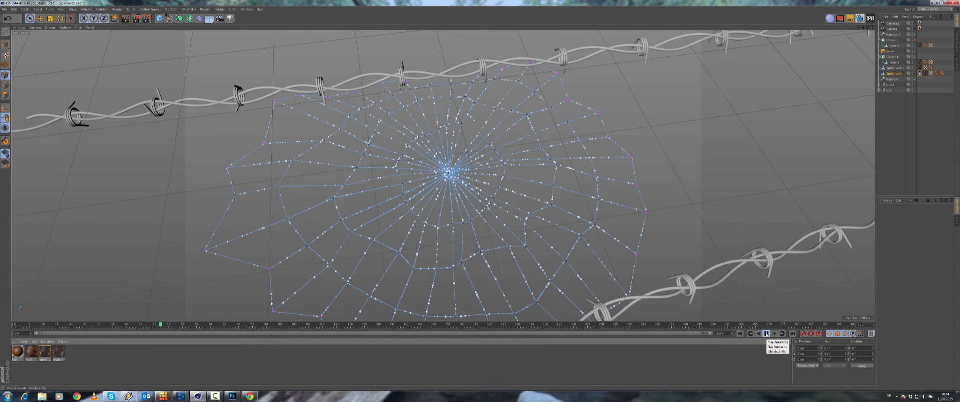
left_click(741, 334)
Optimize all of the back web's points again, with polygons, unused points and points included.
left_click_drag(425, 205, 349, 186, "alt")
key("ctrl+a")
right_click(208, 137)
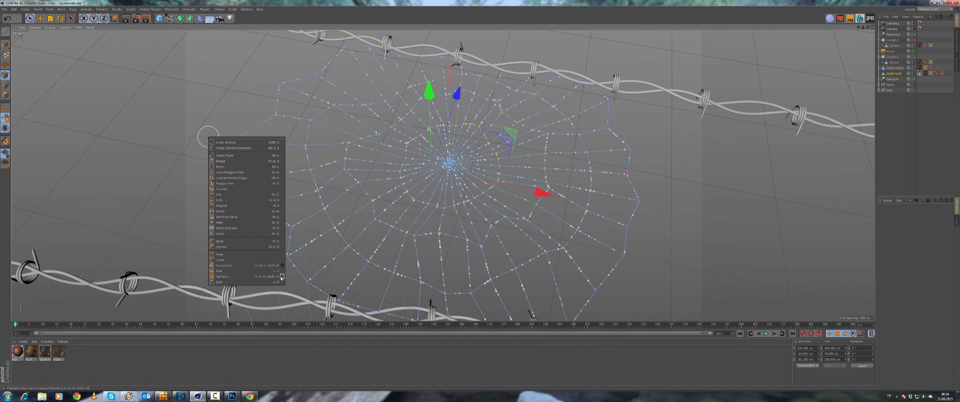
left_click(276, 276)
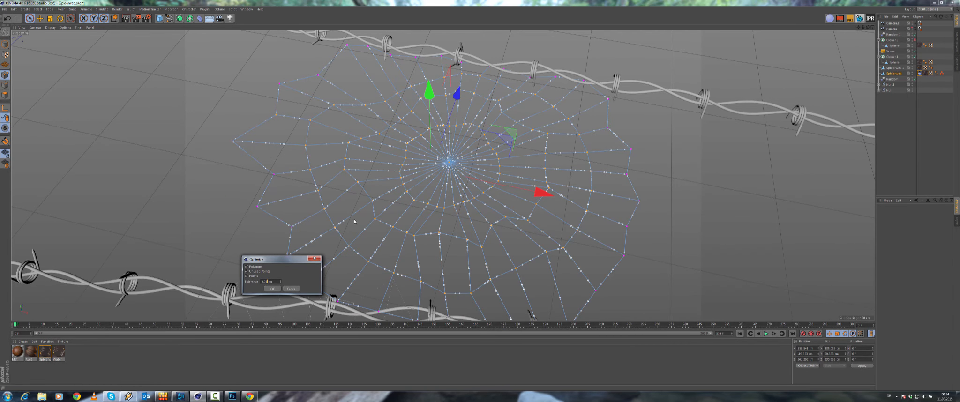
key("Return")
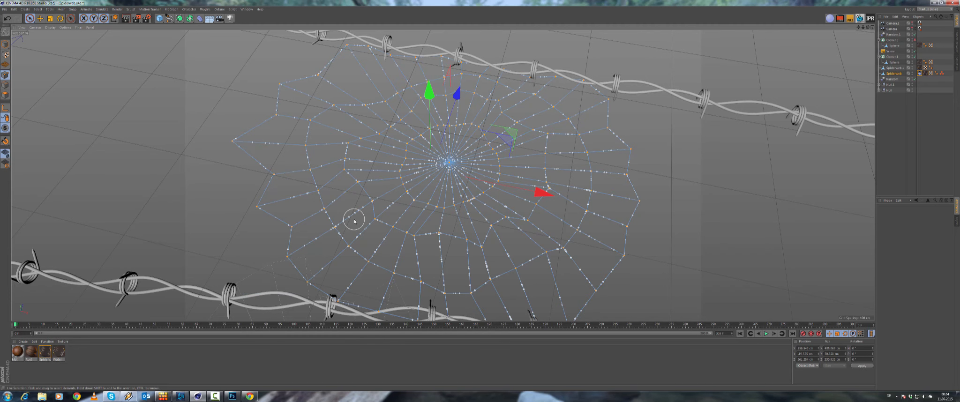
left_click_drag(389, 206, 493, 213, "alt")
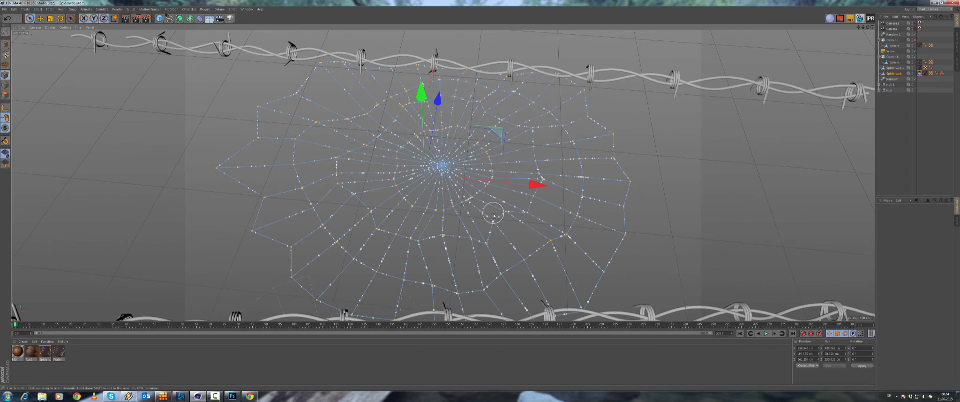
Restore the stored edge-point selection and set those points as fix points in the back web's Cloth tag.
left_click(943, 73)
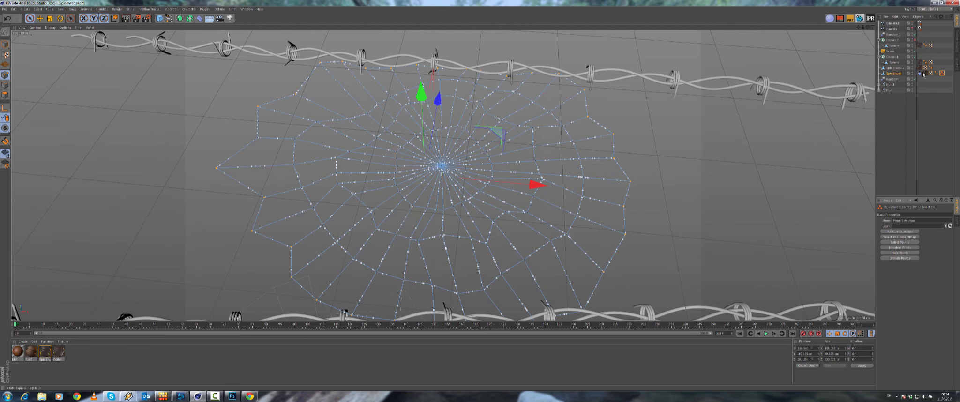
left_click(924, 73)
left_click(920, 74)
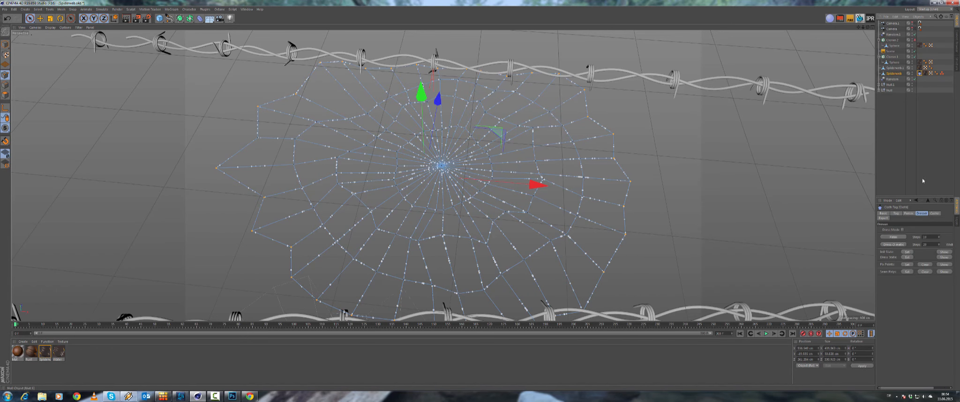
left_click(920, 214)
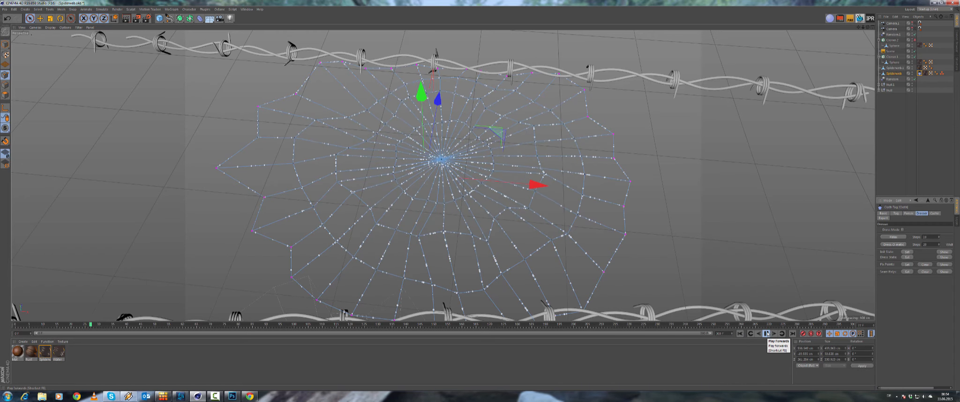
Fine-tune the gravity in the back web's Cloth tag forces while watching the running simulation.
left_click_drag(500, 255, 506, 210, "alt")
middle_click_drag(506, 210, 517, 172, "alt")
left_click_drag(483, 210, 505, 181, "alt")
scroll(473, 181, "up", 3)
left_click(909, 213)
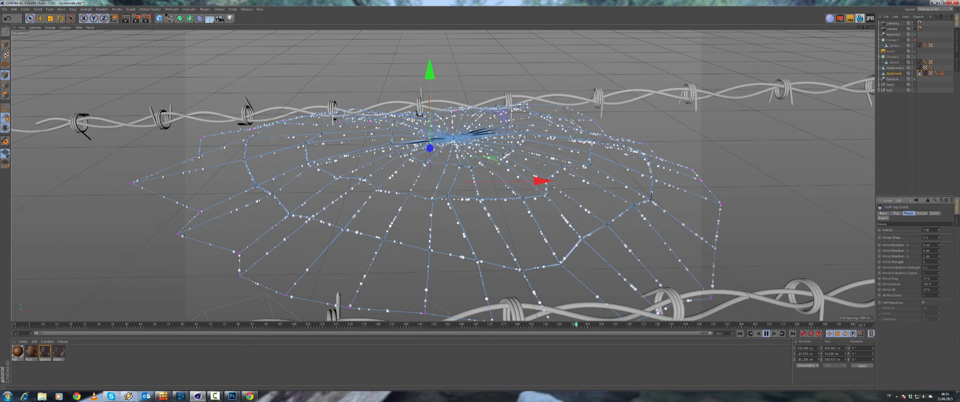
left_click_drag(572, 189, 555, 256, "alt")
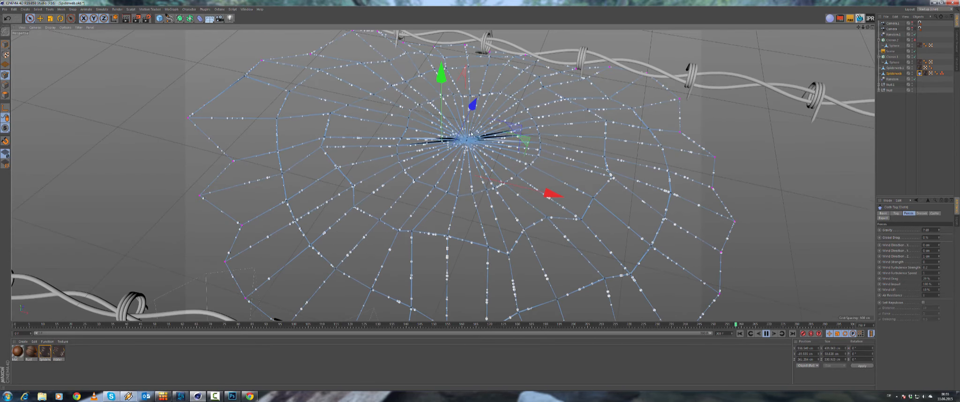
left_click_drag(940, 230, 940, 249)
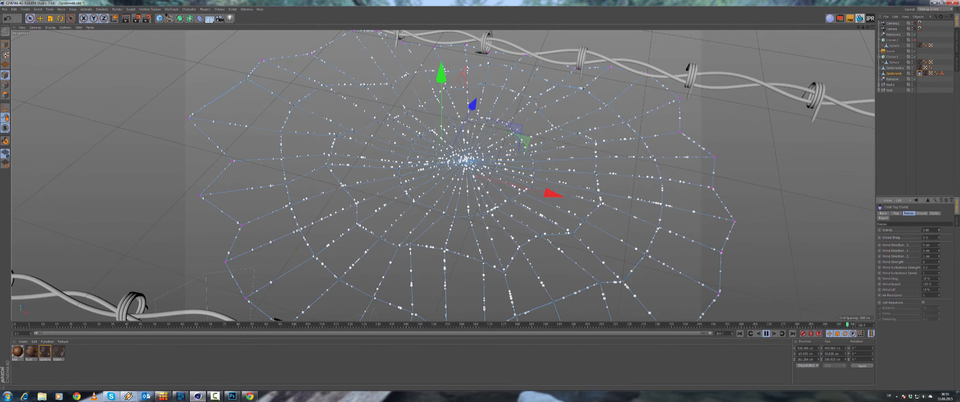
left_click_drag(494, 209, 493, 221, "alt")
left_click_drag(939, 231, 940, 233)
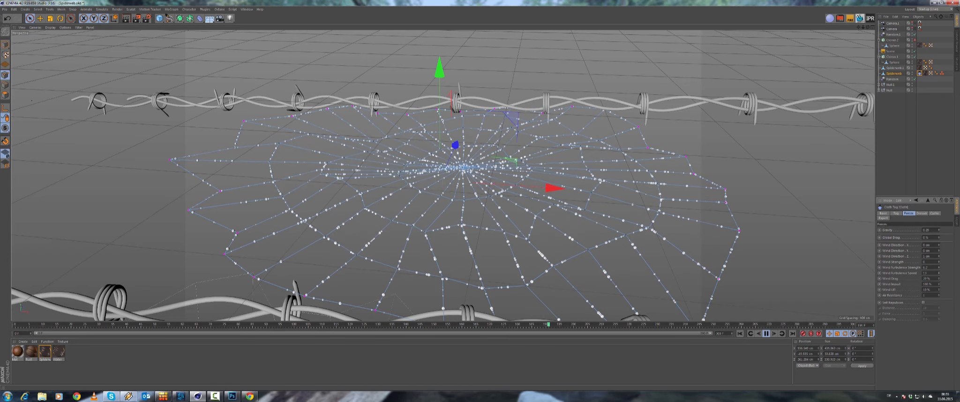
Restart the cloth simulation and examine the back web's sag and movement from above and at wire level.
left_click(740, 334)
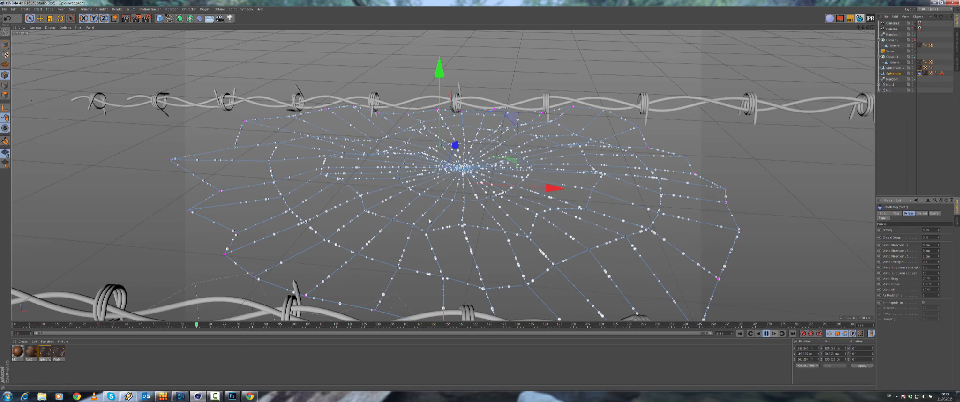
left_click_drag(479, 209, 500, 191, "alt")
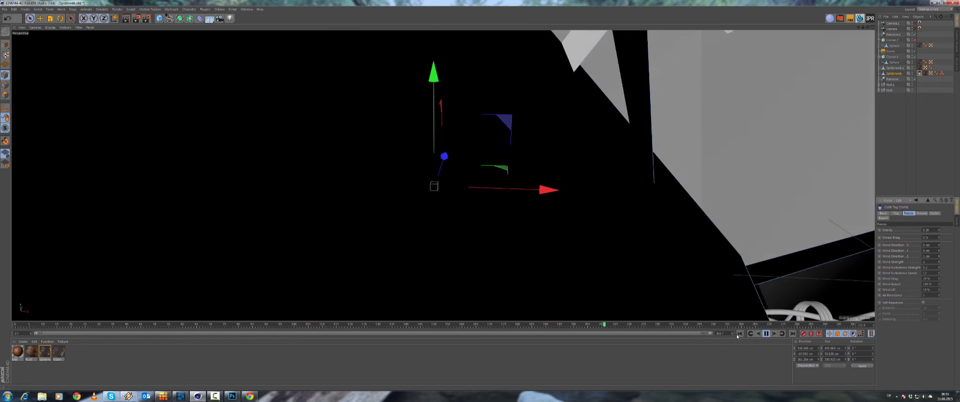
left_click(740, 334)
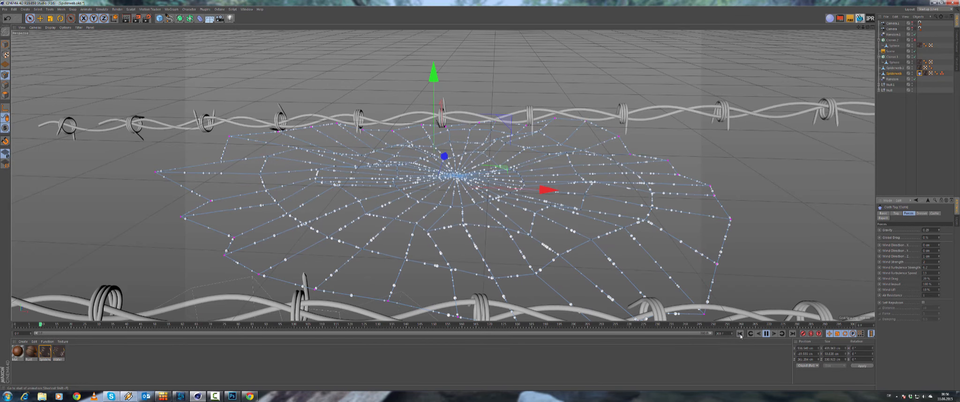
left_click_drag(477, 231, 488, 212, "alt")
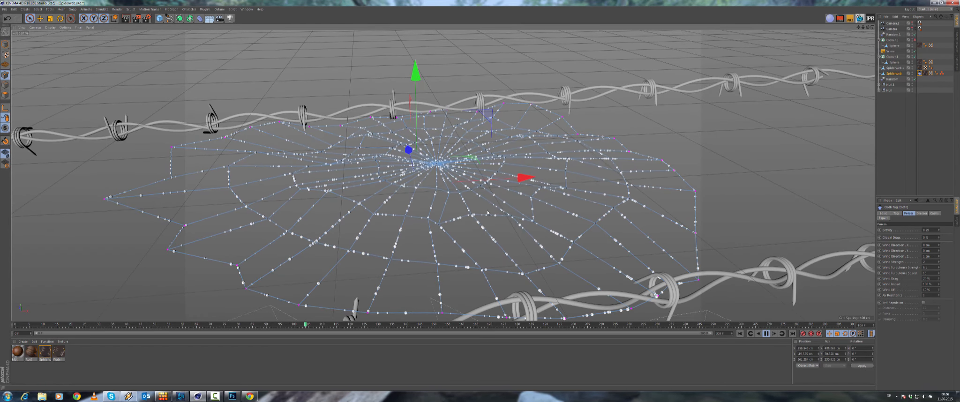
left_click_drag(526, 206, 515, 191, "alt")
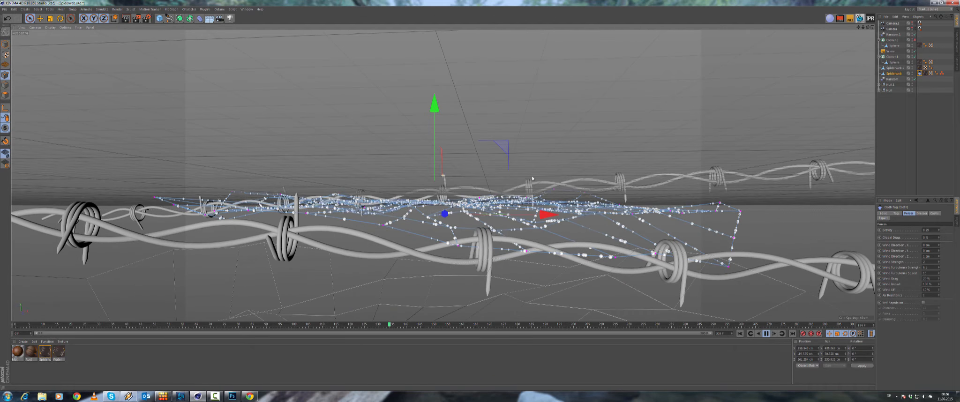
left_click_drag(473, 245, 703, 201, "alt")
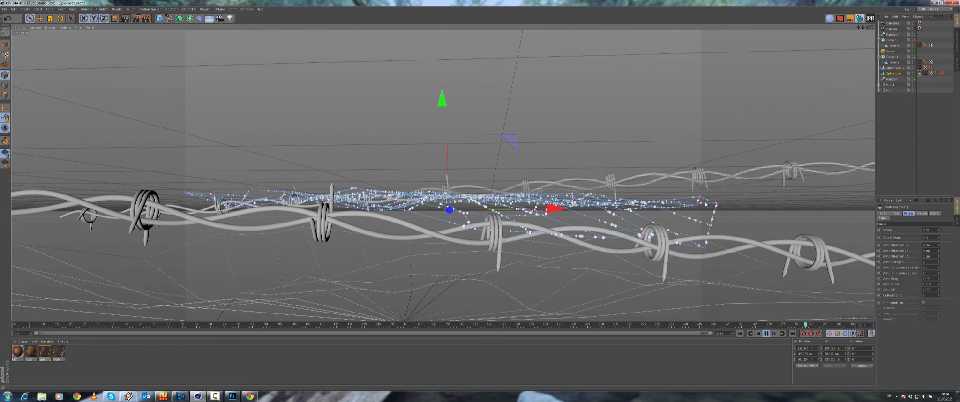
middle_click_drag(644, 231, 599, 241, "alt")
middle_click_drag(688, 228, 730, 231, "alt")
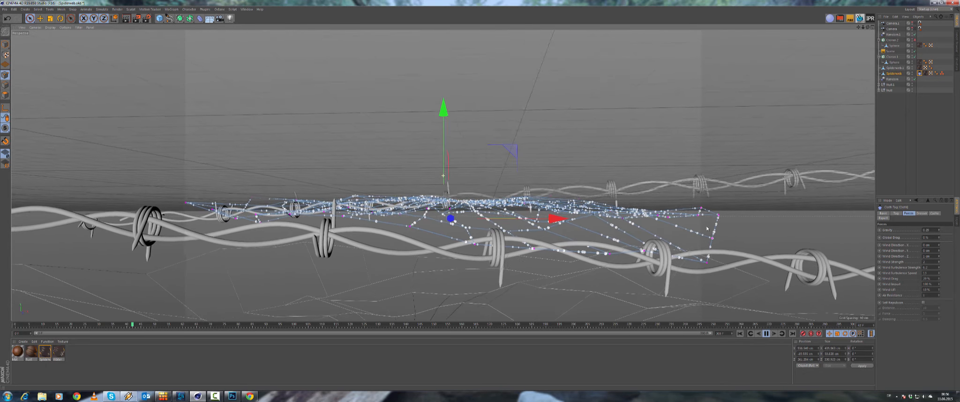
Stop the simulation at the first frame and open the scene camera's coordinates in a widened side area.
left_click(892, 28)
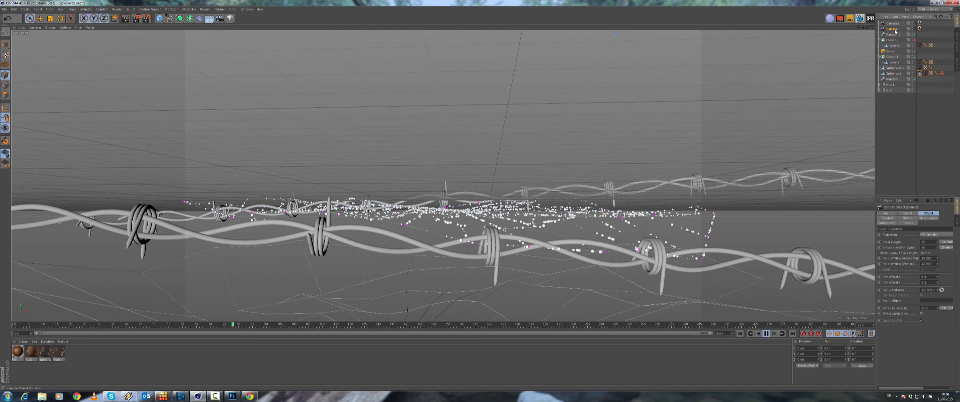
left_click(918, 29)
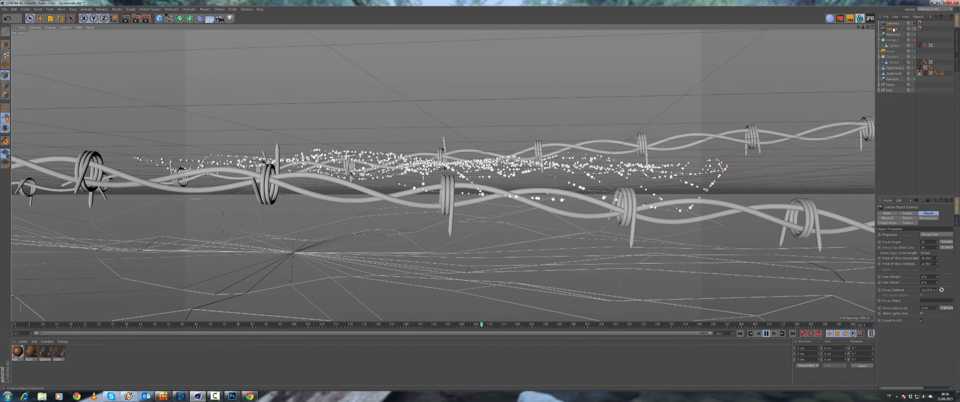
left_click(766, 333)
left_click(742, 335)
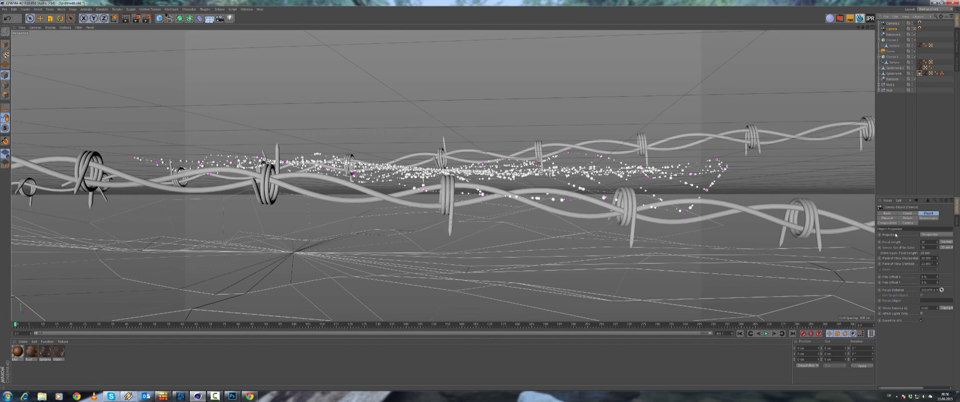
left_click(908, 213)
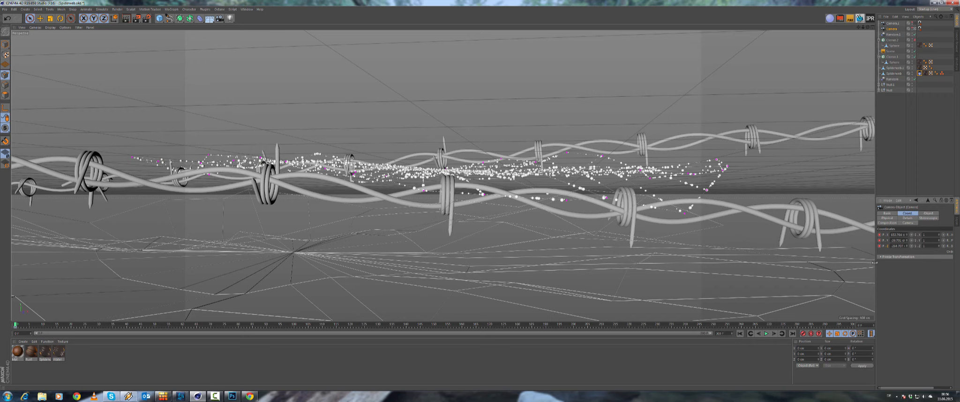
left_click_drag(875, 263, 837, 263)
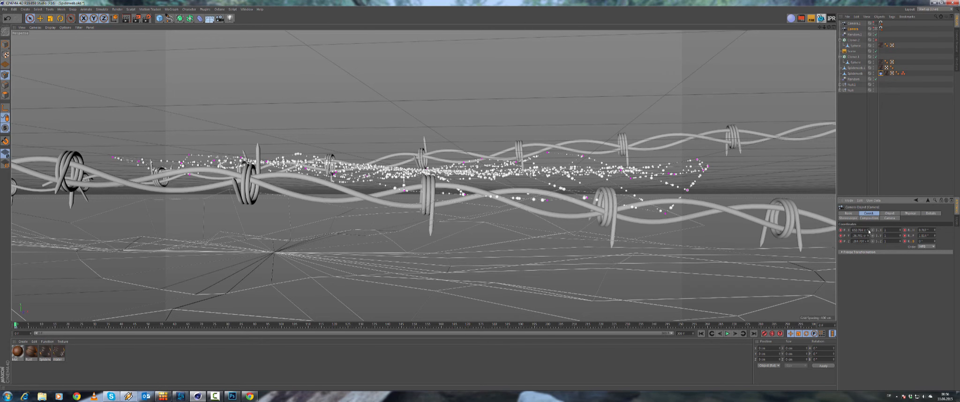
Reposition the camera to look slightly down on the whole back web and record its coordinates as keyframes at the first frame.
left_click_drag(869, 231, 842, 231)
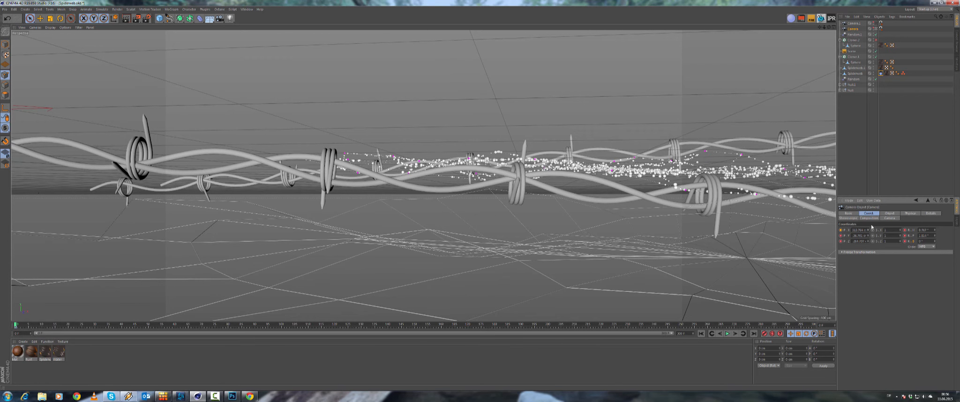
left_click_drag(869, 236, 875, 233)
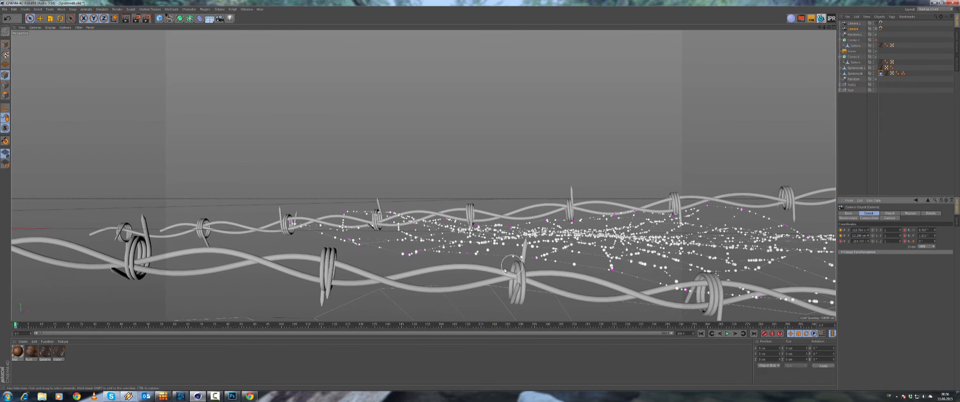
left_click_drag(512, 264, 508, 279, "alt")
middle_click_drag(508, 279, 370, 217, "alt")
mouse_move(370, 217)
left_mouse_down("alt")
mouse_move(367, 202)
mouse_move(378, 206)
left_mouse_up("alt")
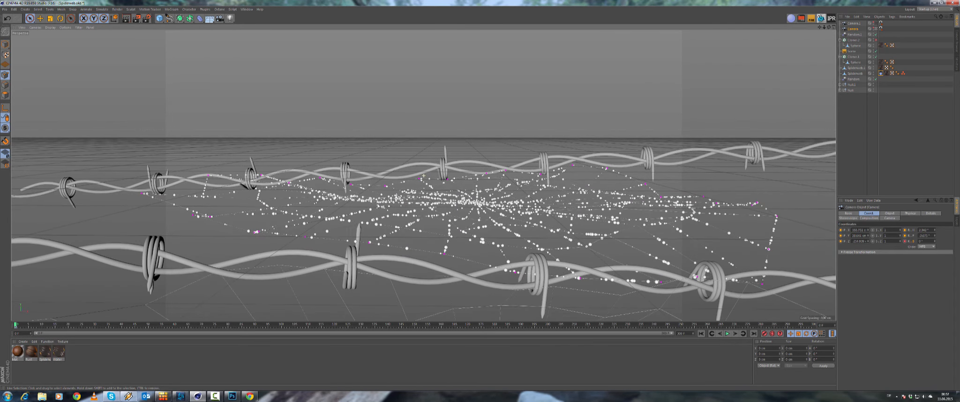
left_click(841, 230, "ctrl")
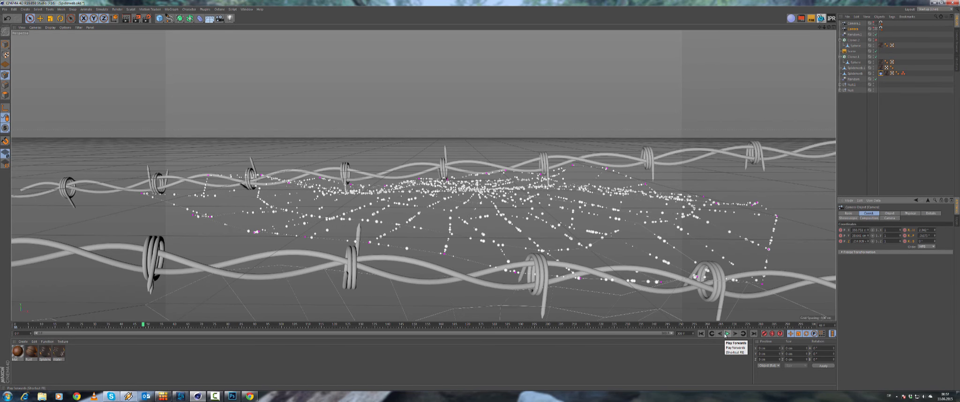
Stop the playback, return to the first frame, and reopen the camera's coordinates.
left_click(727, 334)
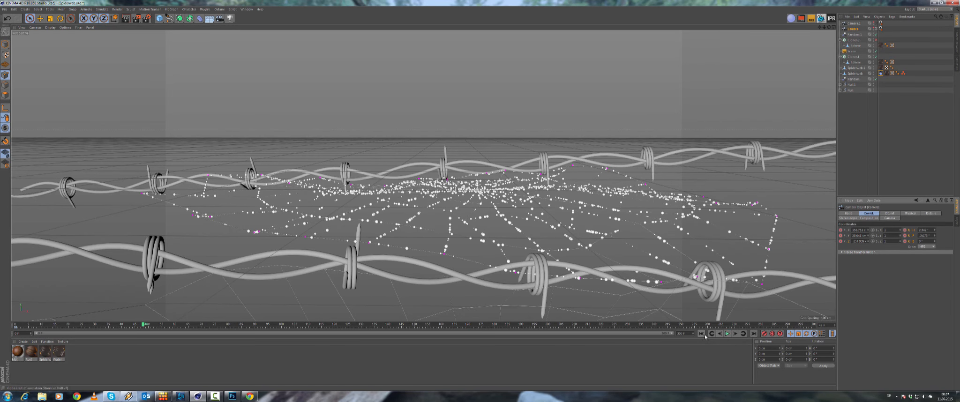
left_click(16, 328)
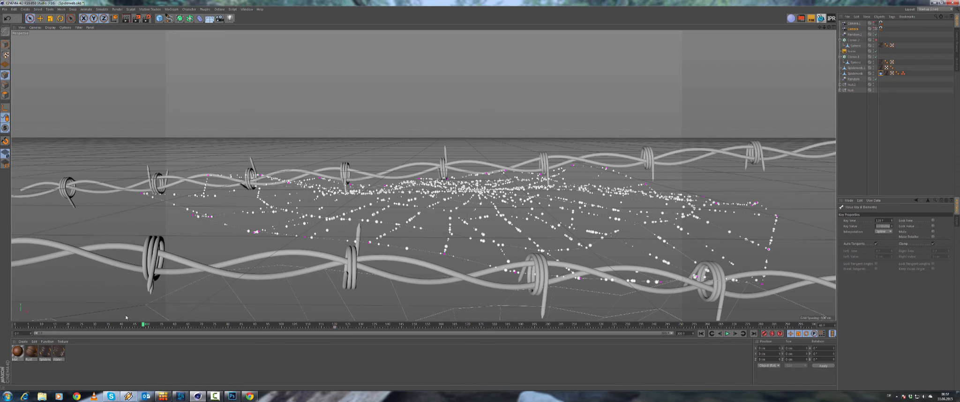
left_click_drag(82, 325, 15, 324)
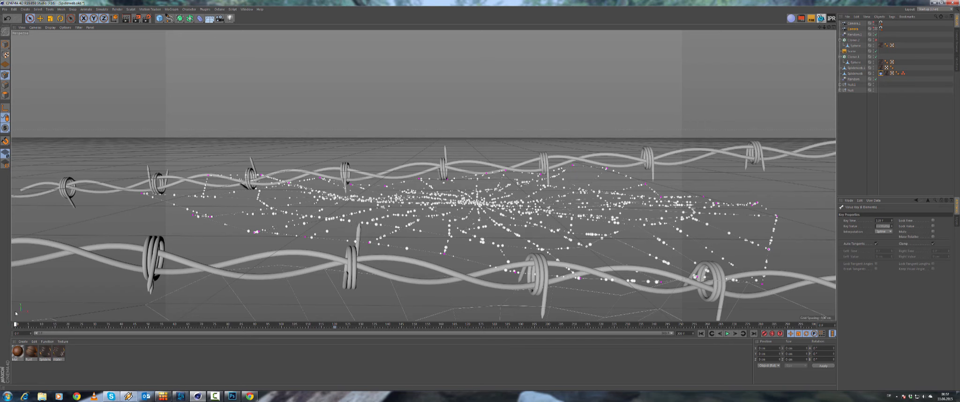
left_click(854, 29)
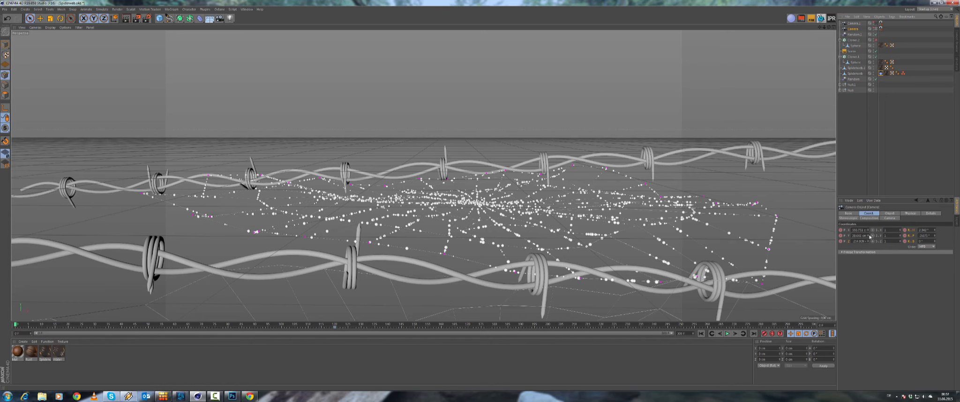
left_click(867, 214)
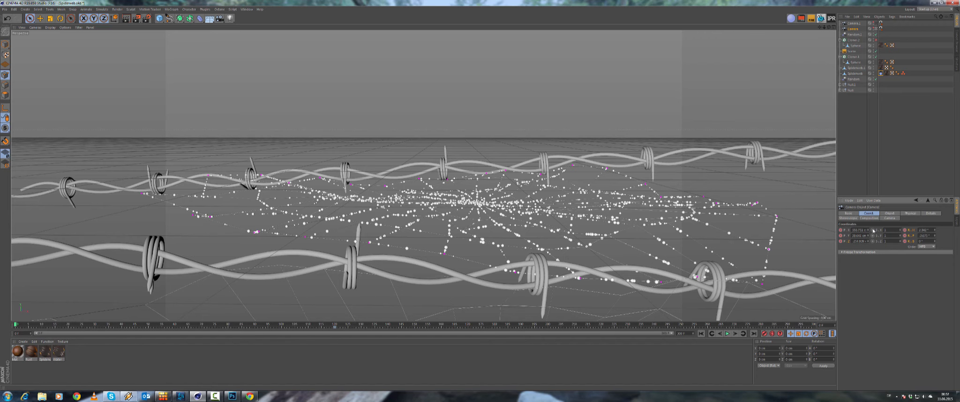
Shift the camera sideways and lower it at the first frame, recording its position as keyframes.
left_click_drag(868, 230, 902, 230)
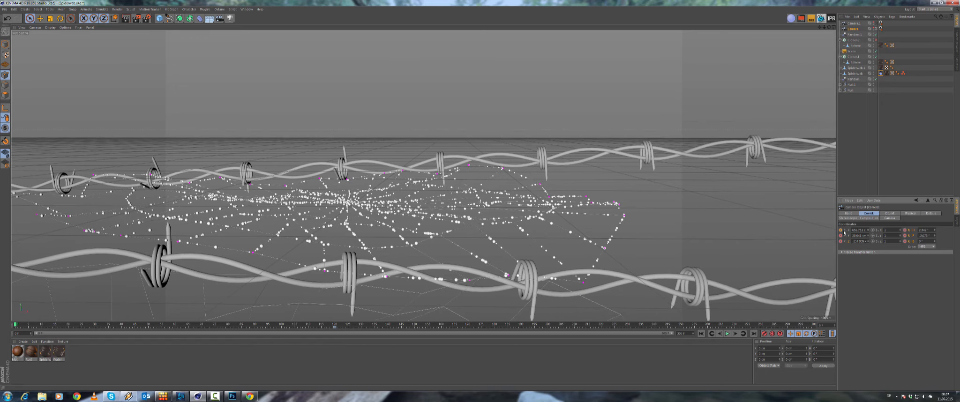
left_click_drag(869, 236, 841, 233)
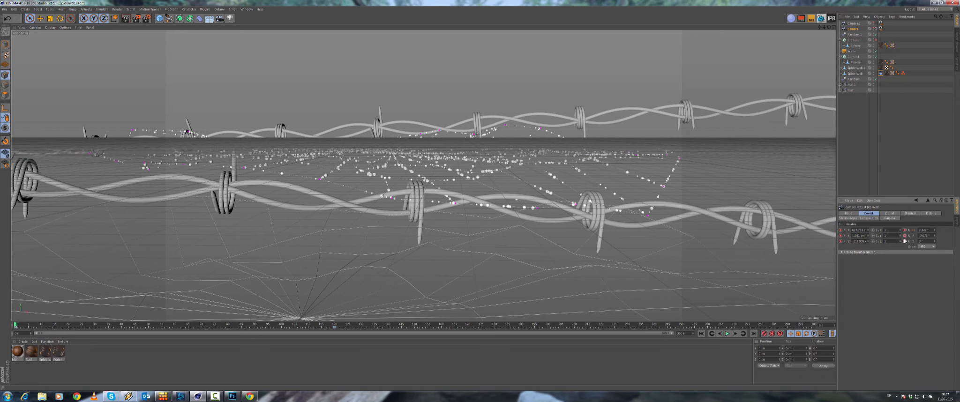
Play the camera move twice from the first frame to check how it frames the web and wires.
left_click(727, 333)
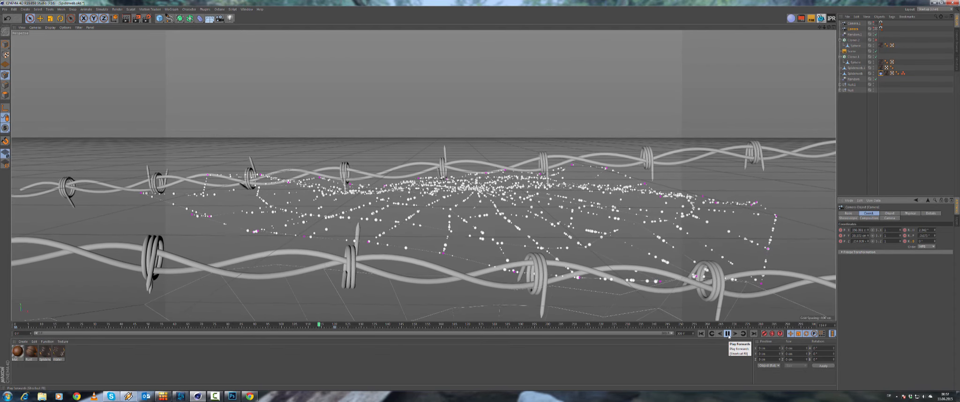
left_click(728, 334)
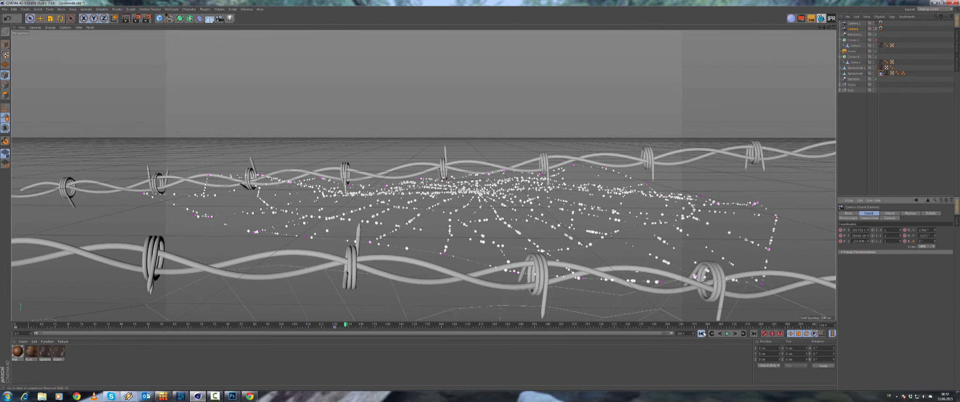
left_click(701, 333)
left_click(727, 334)
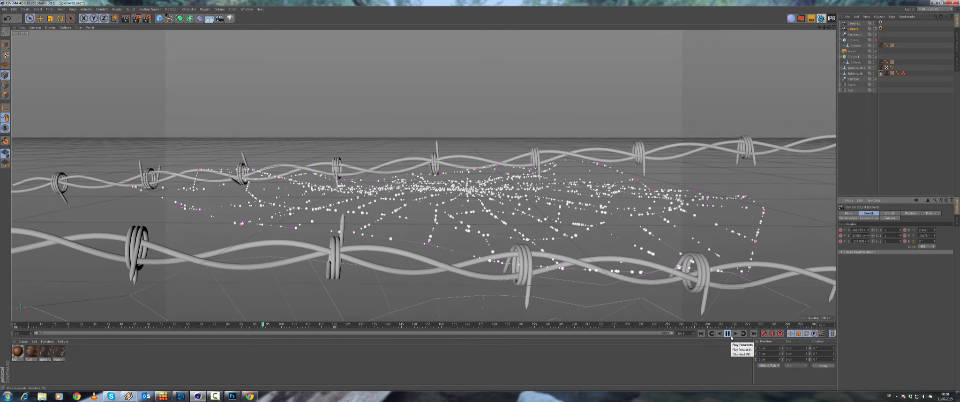
left_click(728, 334)
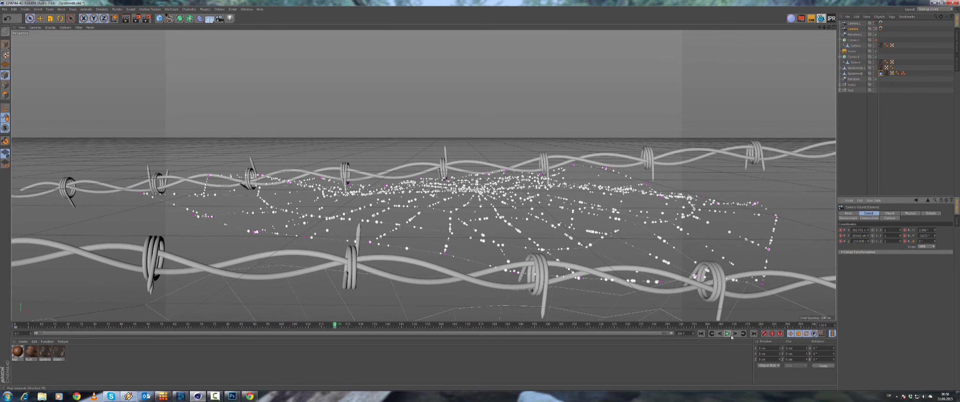
left_click(704, 337)
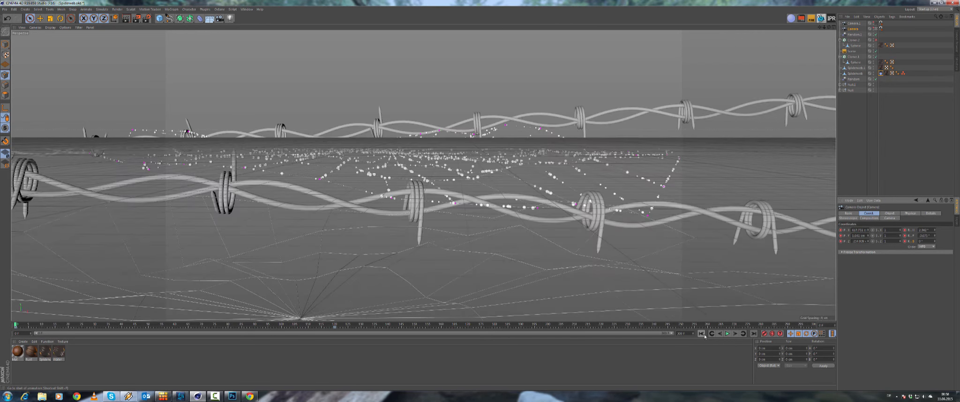
Collapse both dewdrop cloner hierarchies in the object list and clear the selection.
left_click(843, 56)
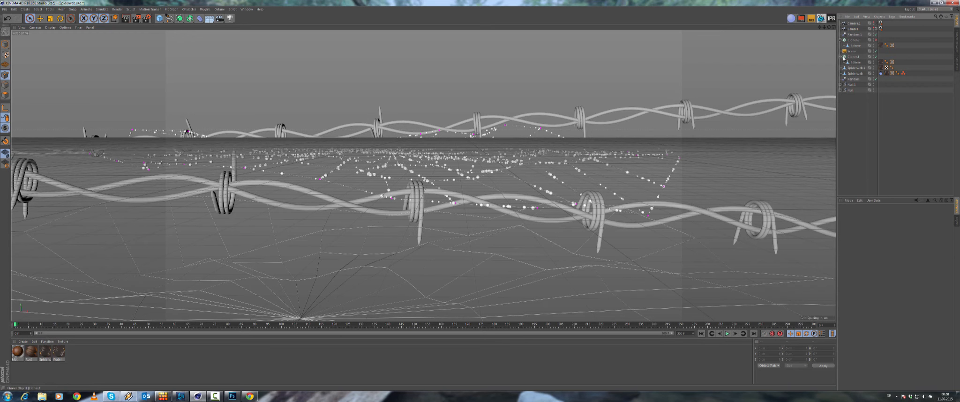
left_click(844, 57)
left_click(840, 57)
left_click(840, 40)
left_click(846, 111)
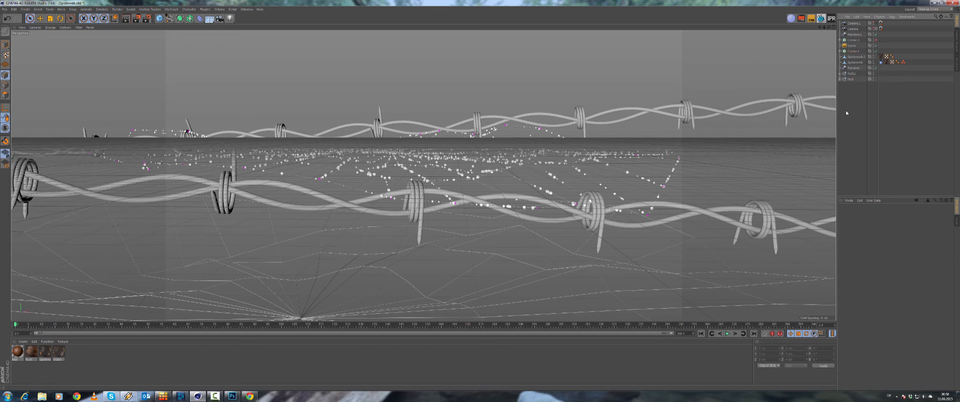
Preview the camera animation again and return to the first frame.
left_click(727, 334)
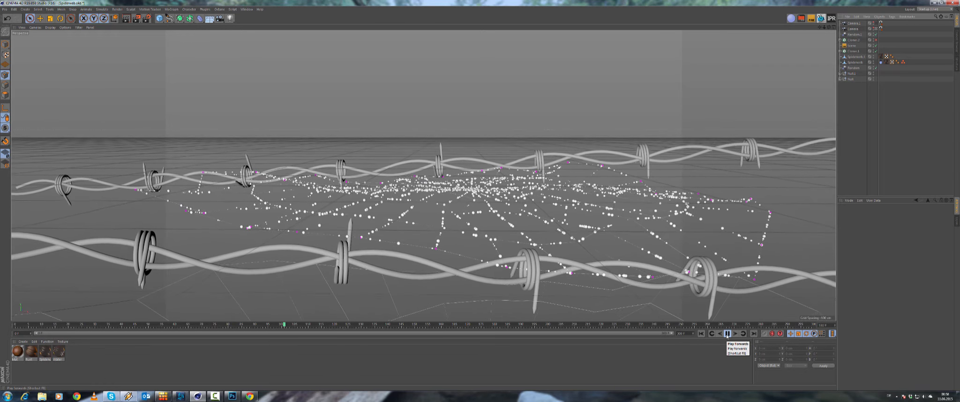
left_click(727, 333)
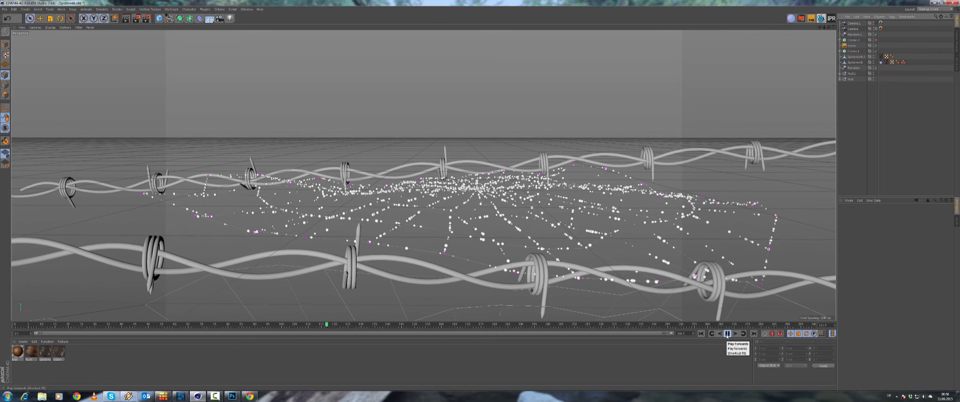
left_click(701, 334)
left_click(628, 299)
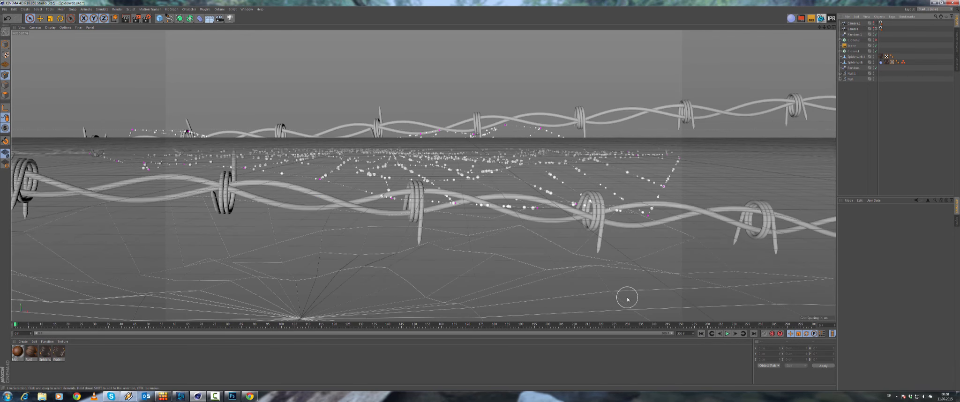
Switch to the Animation layout for the selected camera and expand its position tracks in the timeline.
left_click(853, 28)
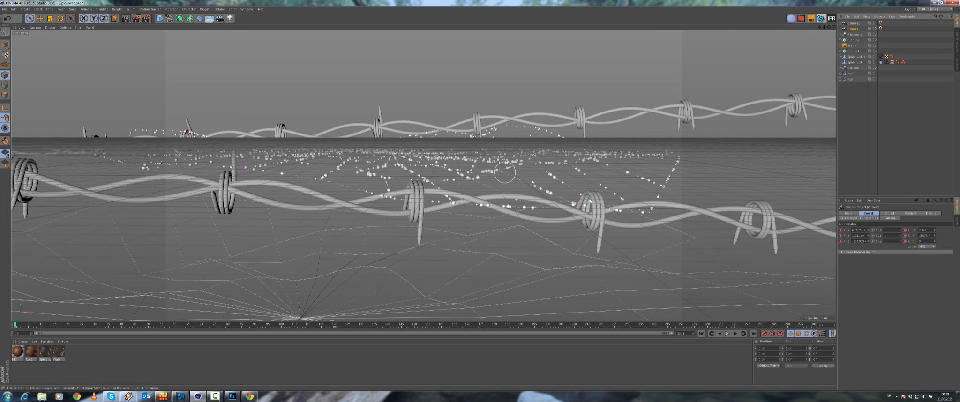
left_click(937, 9)
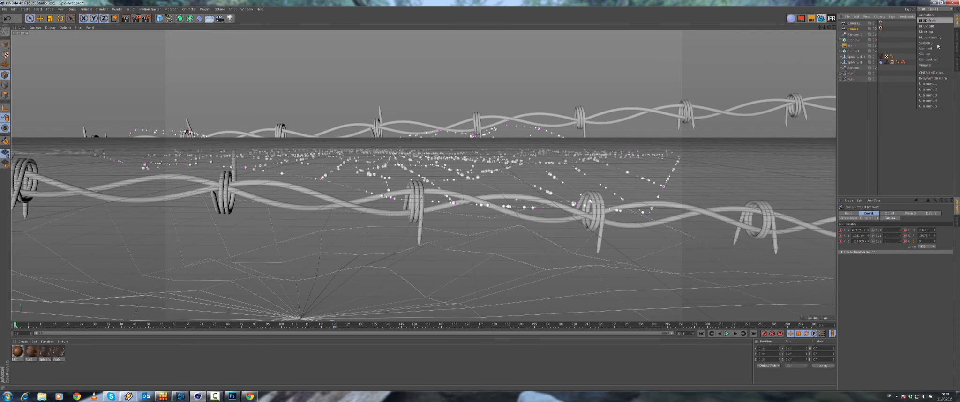
left_click(927, 15)
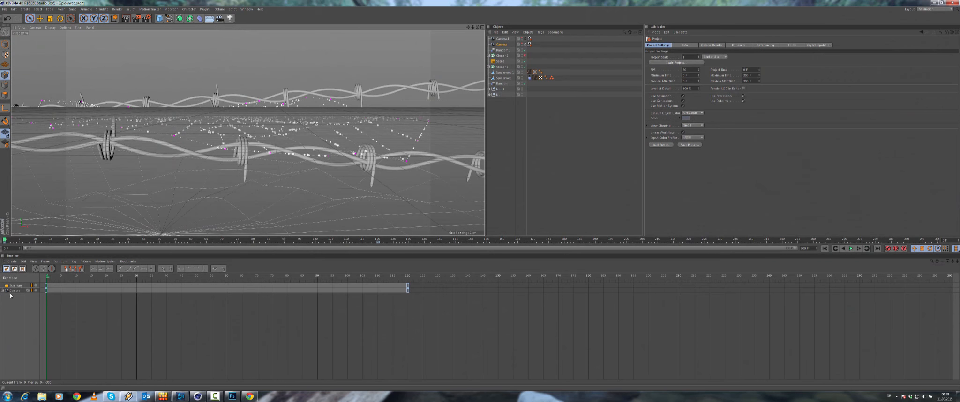
left_click(11, 291)
left_click(3, 292)
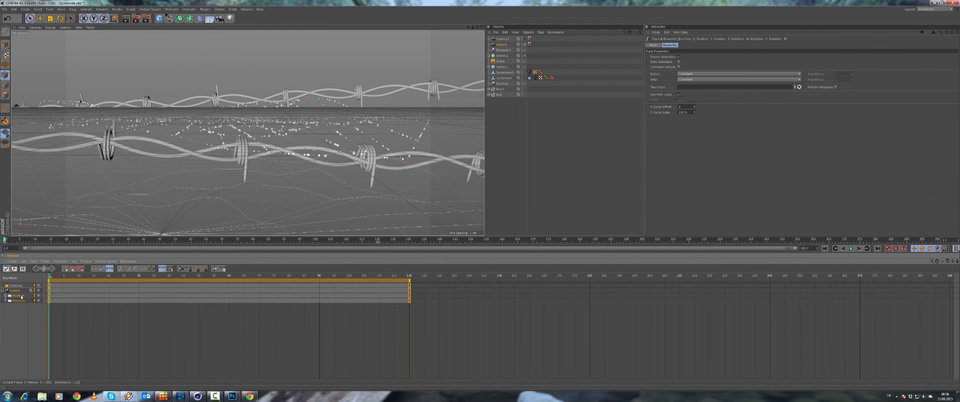
left_click(21, 298)
left_click(6, 296)
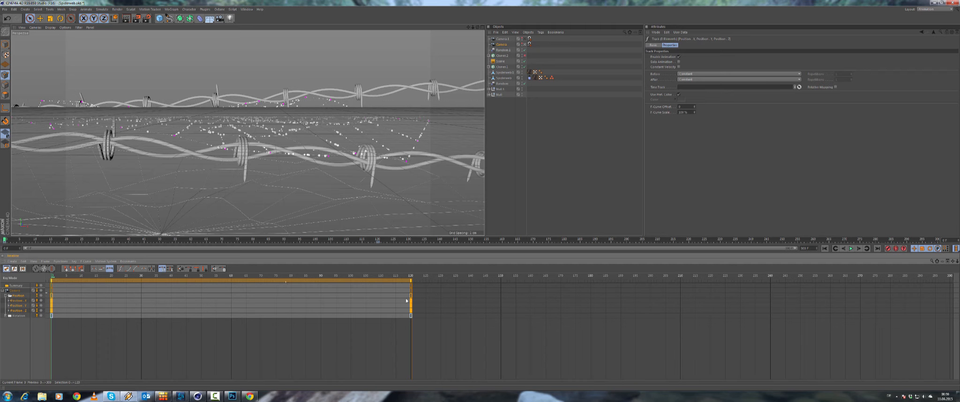
Show the camera's Position X track as an F-curve and frame the whole curve.
left_click(14, 269)
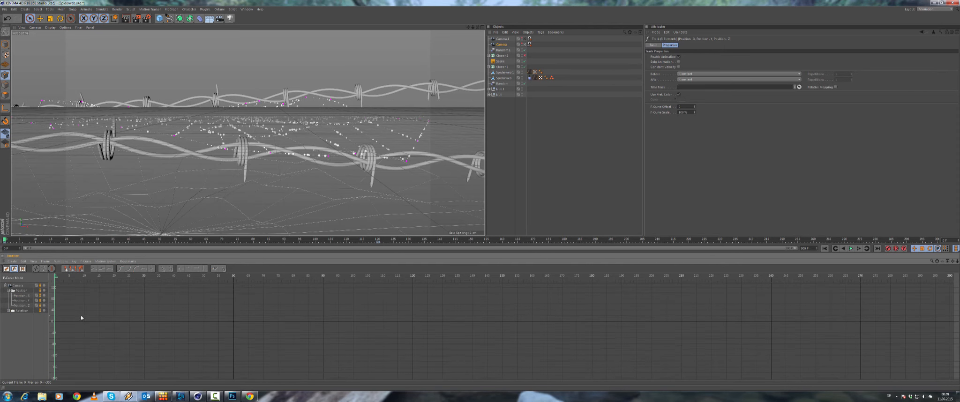
scroll(110, 327, "down", 8)
scroll(105, 322, "up", 8)
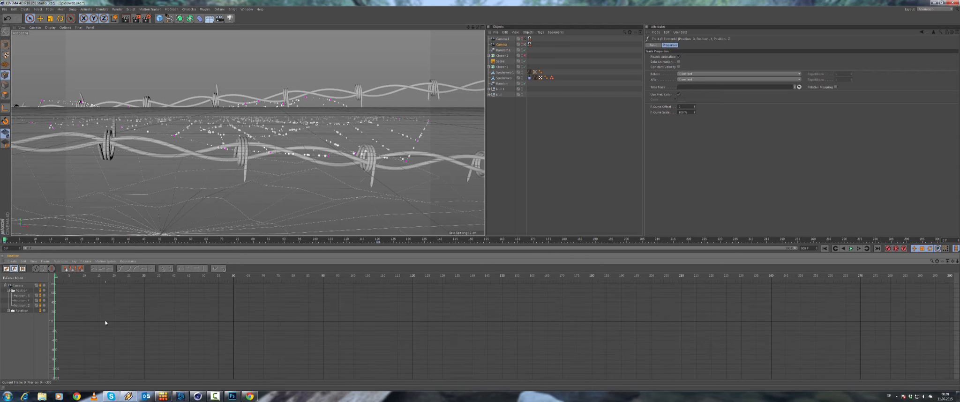
left_click(28, 296)
scroll(154, 304, "down", 8)
scroll(127, 314, "down", 3)
scroll(169, 312, "up", 3)
scroll(104, 322, "up", 2)
left_click_drag(84, 307, 80, 336)
key("h")
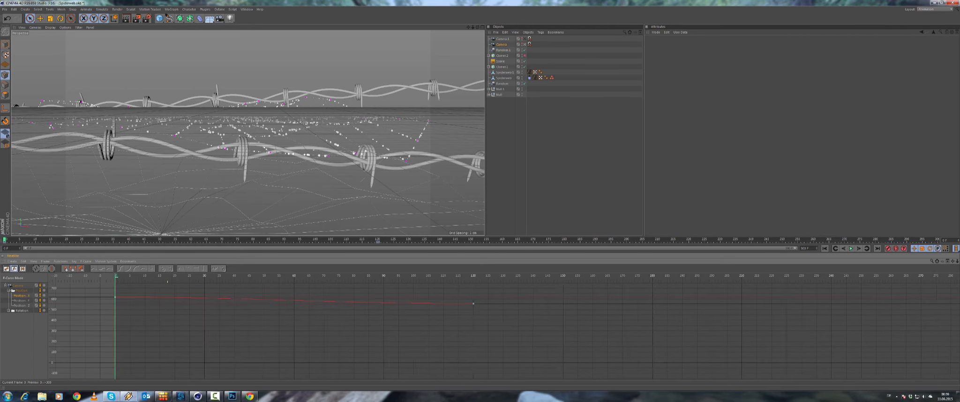
Select both Position X keys of the camera and set them to linear interpolation.
scroll(151, 295, "up", 5)
middle_click_drag(244, 315, 442, 315, "alt")
scroll(249, 308, "up", 1)
middle_click_drag(249, 308, 176, 300, "alt")
scroll(244, 306, "up", 6)
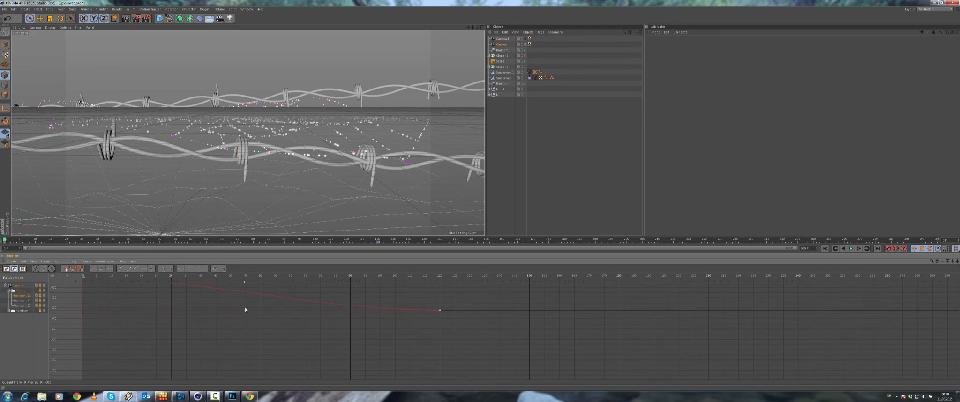
middle_click_drag(245, 309, 264, 335, "alt")
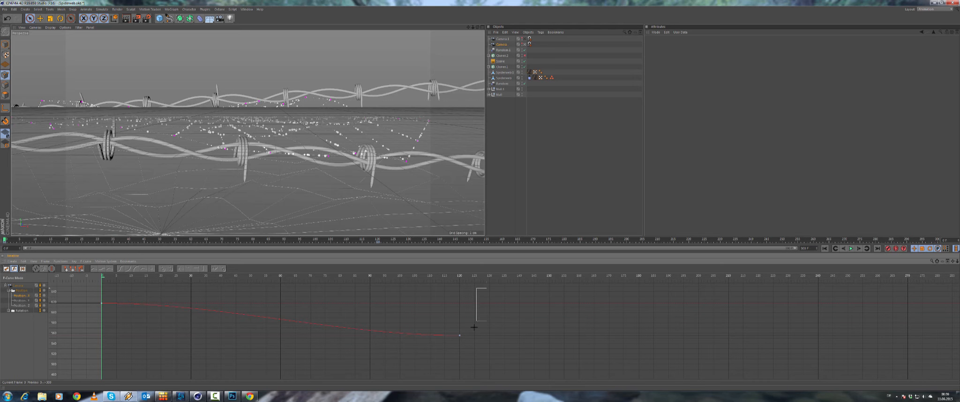
left_click_drag(486, 289, 97, 355)
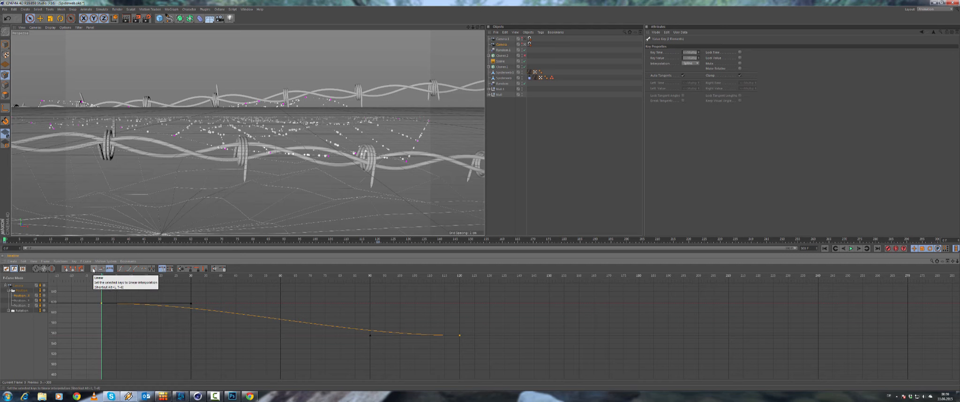
left_click(94, 269)
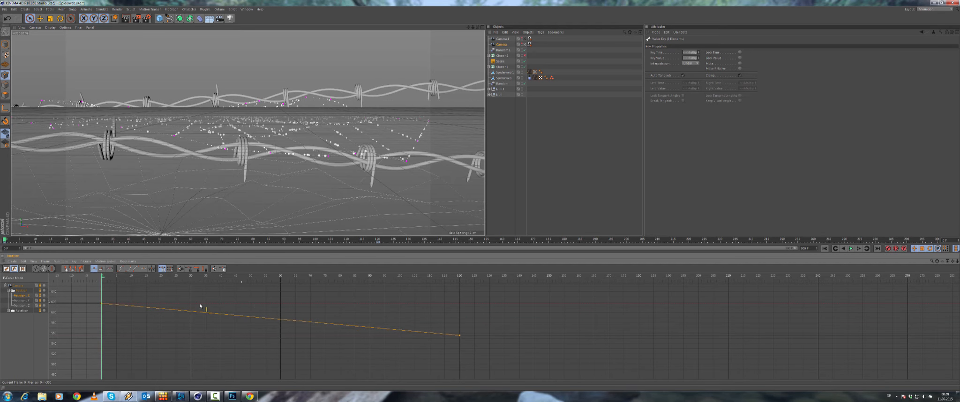
Set both Position Y keys of the camera to linear interpolation.
left_click(26, 302)
scroll(195, 320, "down", 10)
scroll(151, 322, "down", 2)
left_click_drag(474, 354, 98, 370)
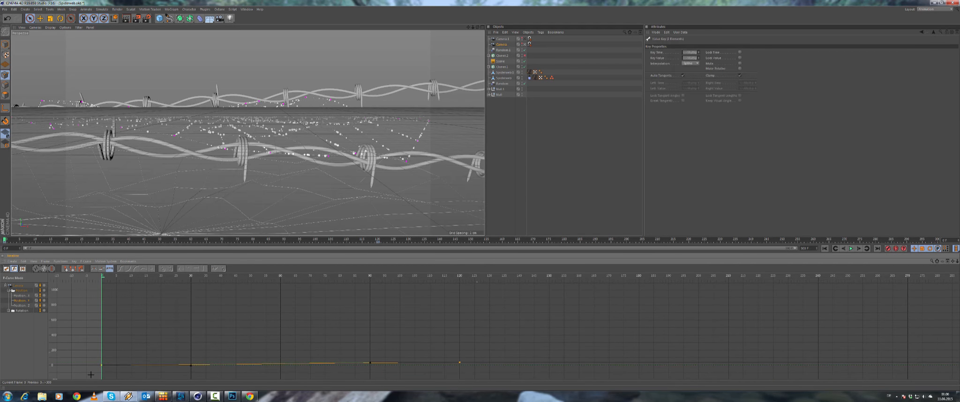
left_click(95, 271)
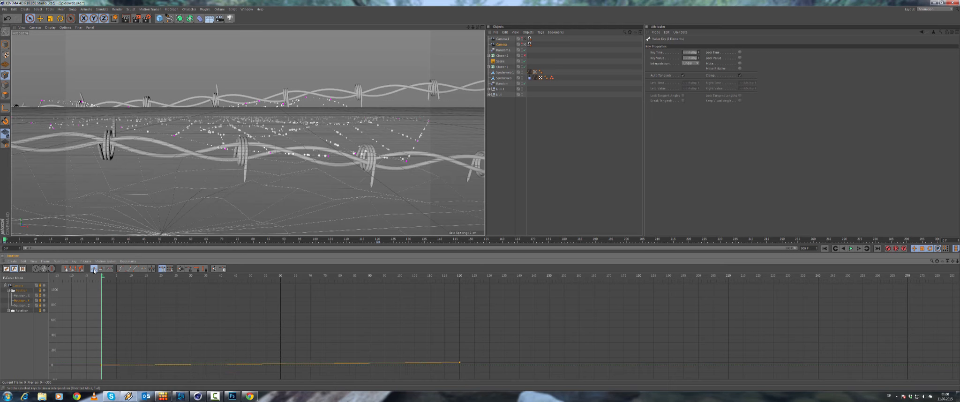
Set both Position Z keys of the camera to linear interpolation.
left_click(33, 306)
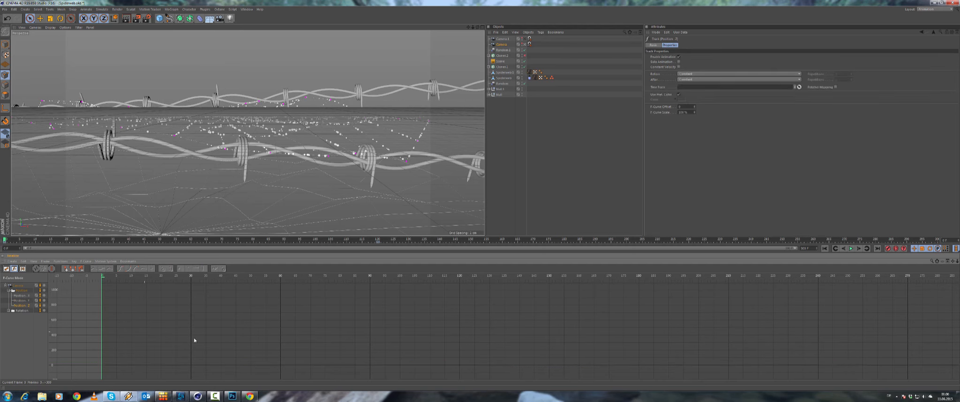
left_click_drag(491, 354, 102, 359)
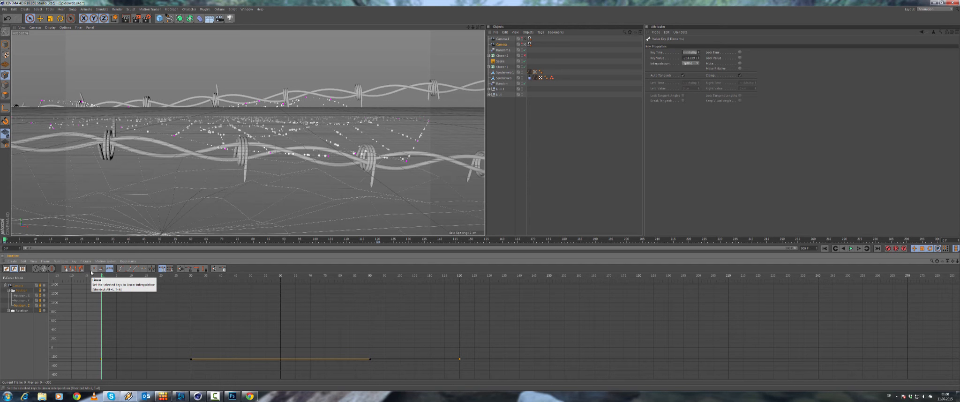
left_click(91, 271)
Restore the Startup (User) layout and disable the active dewdrop cloner for faster playback.
left_click(934, 9)
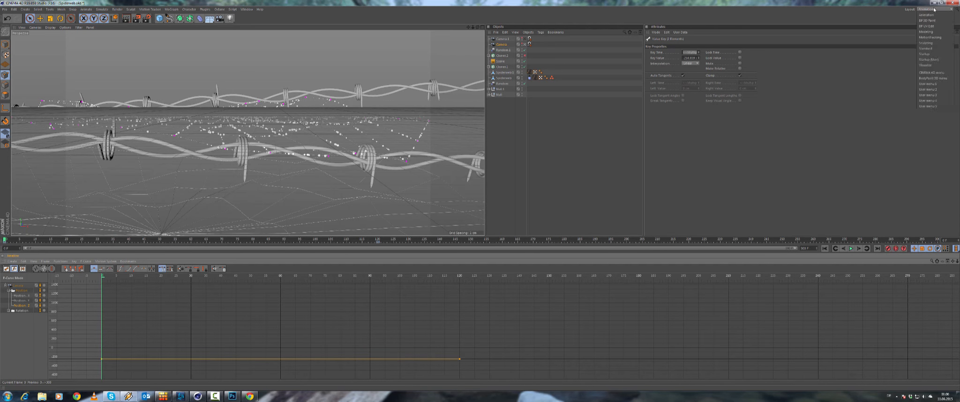
left_click(921, 59)
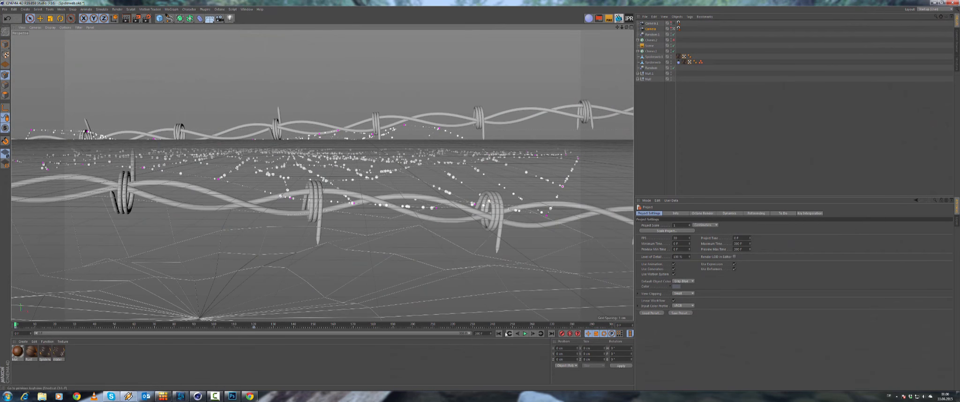
left_click(674, 51)
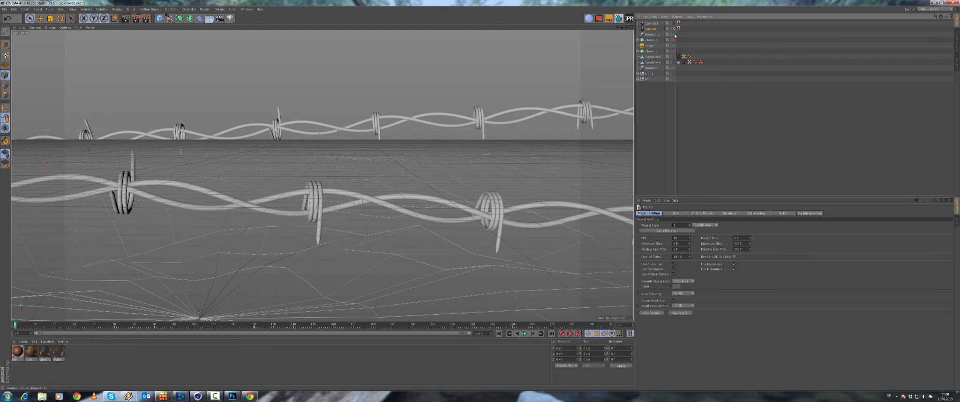
Preview the linear camera move without dewdrops and re-enable the dewdrop cloner at the first frame.
left_click(525, 334)
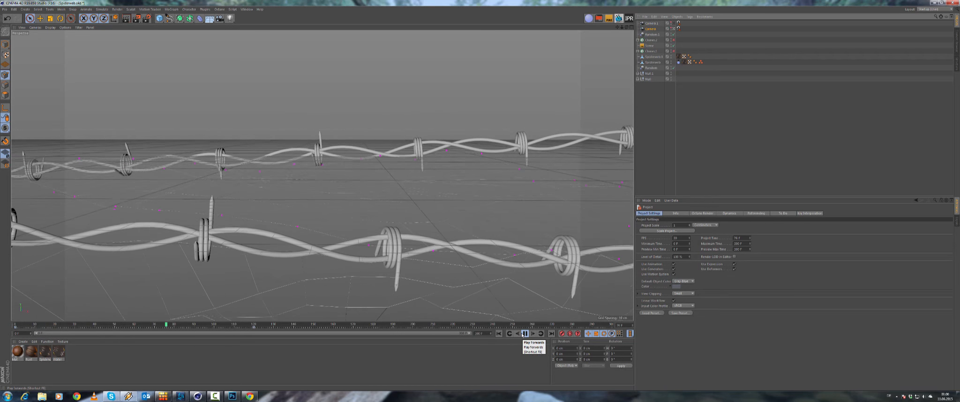
left_click(499, 333)
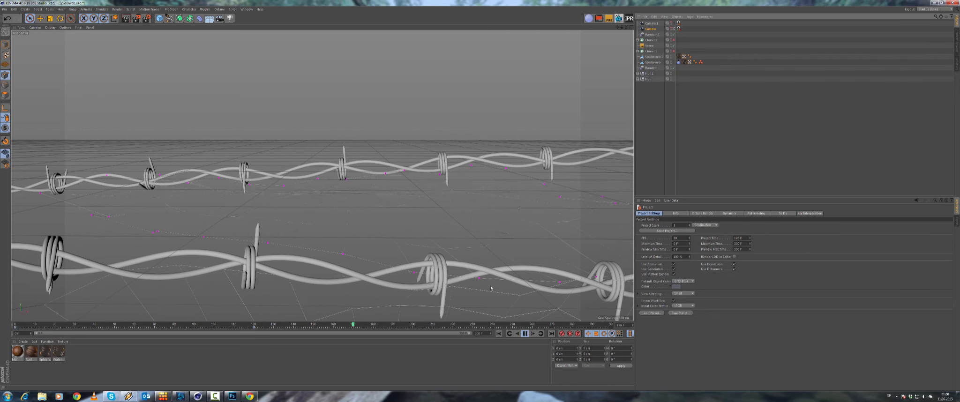
left_click(526, 335)
left_click(498, 334)
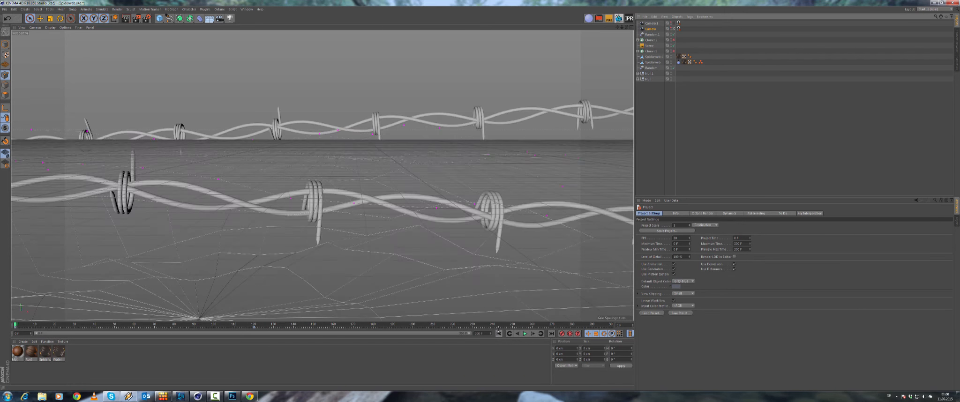
left_click(674, 51)
left_click(646, 113)
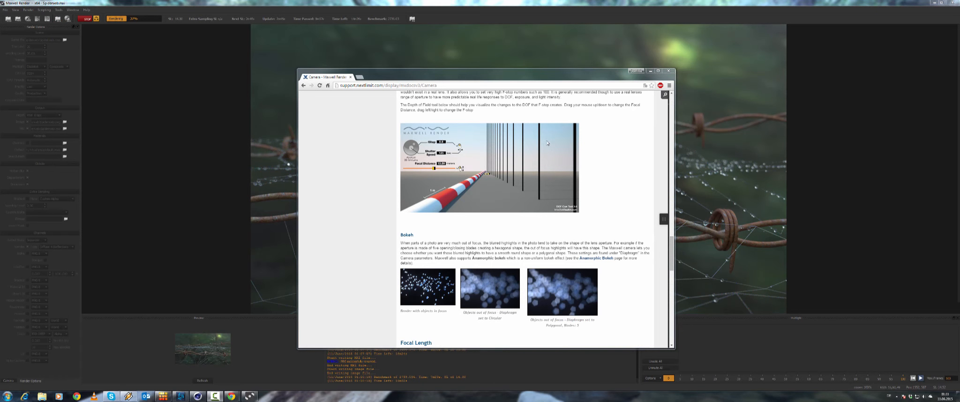
Examine the effect of focal distance in the interactive depth-of-field tool and review the documentation's Depth of Field and F-Stop sections.
left_click_drag(547, 143, 478, 195)
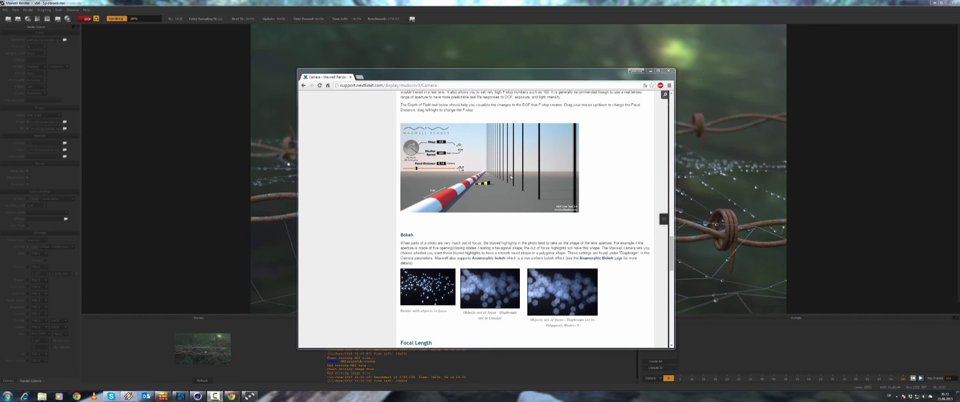
scroll(611, 202, "up", 8)
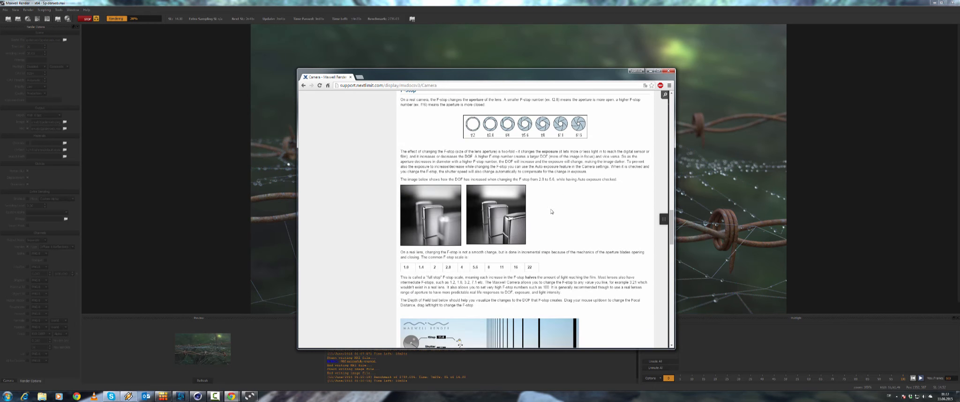
scroll(555, 212, "up", 10)
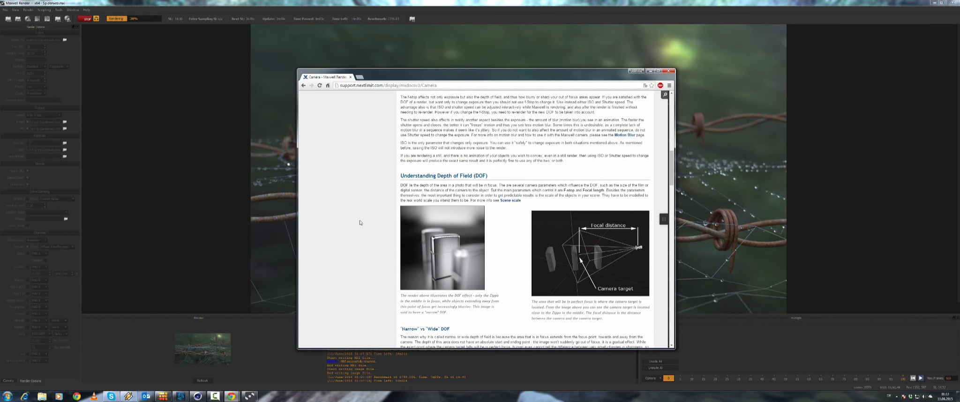
scroll(460, 192, "up", 3)
scroll(502, 181, "down", 3)
scroll(512, 175, "down", 3)
scroll(520, 186, "up", 2)
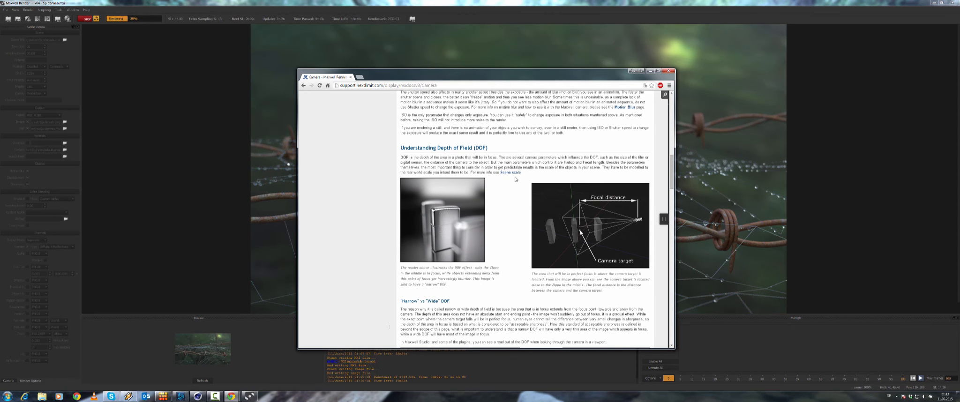
scroll(516, 178, "down", 9)
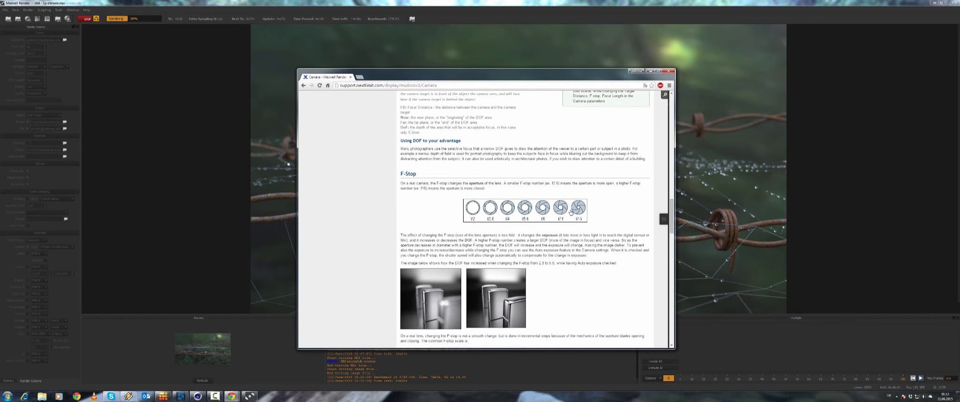
scroll(479, 216, "down", 3)
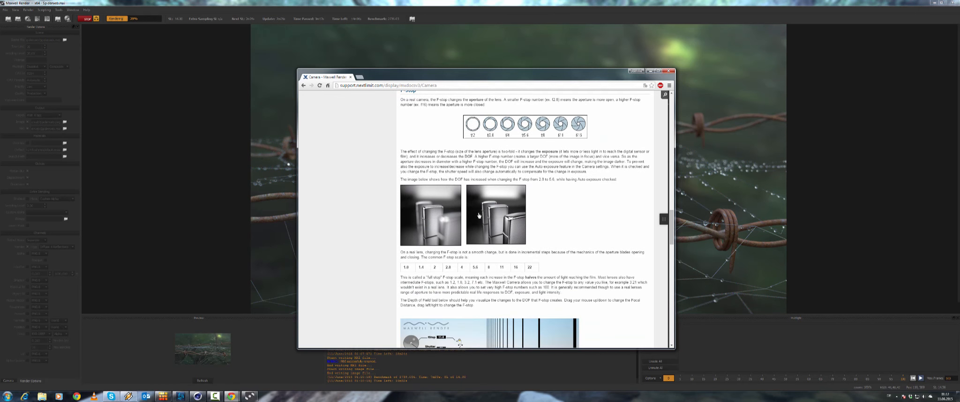
scroll(478, 215, "down", 4)
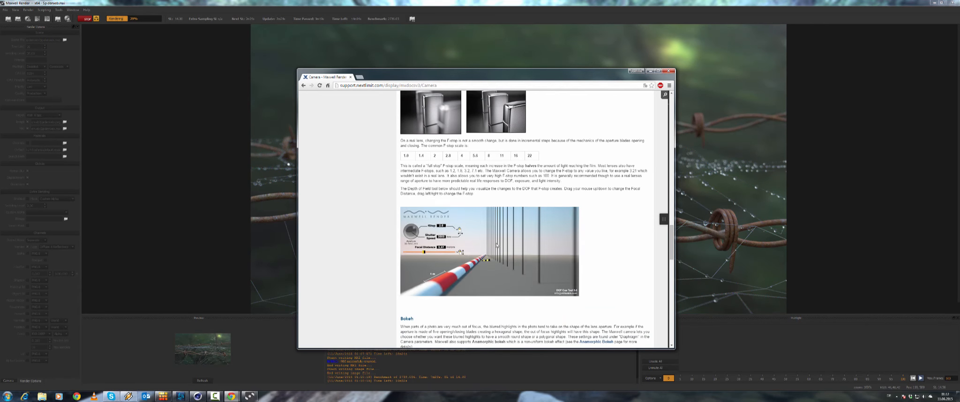
Try different focus and f-stop settings in the interactive depth-of-field tool, and review the page's exposure explanations.
mouse_move(497, 245)
left_mouse_down()
mouse_move(483, 293)
mouse_move(464, 274)
mouse_move(454, 294)
mouse_move(429, 303)
left_mouse_up()
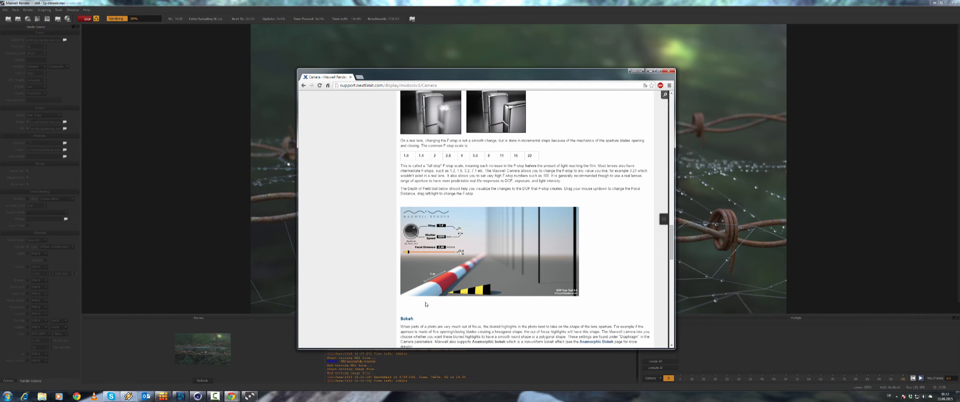
left_click_drag(451, 301, 482, 276)
scroll(483, 276, "down", 4)
scroll(343, 207, "up", 6)
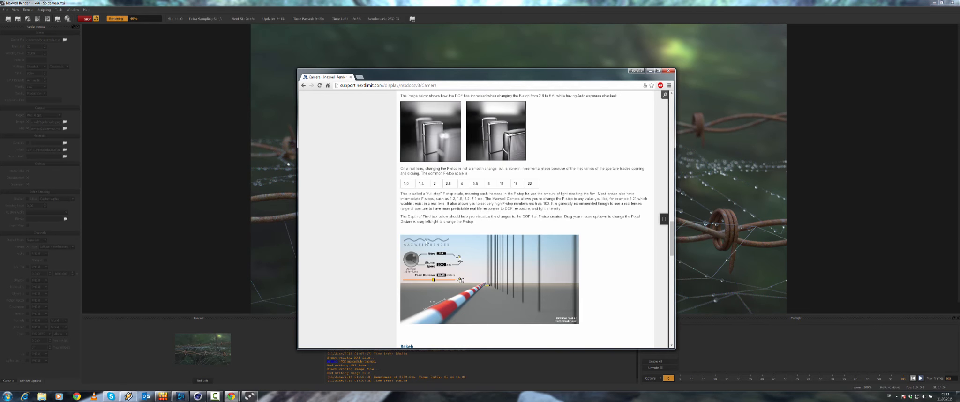
scroll(430, 227, "up", 1)
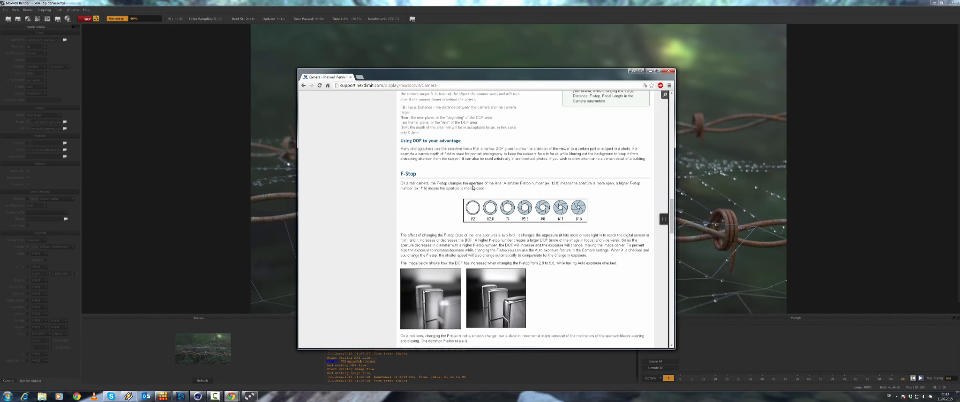
scroll(482, 198, "up", 2)
scroll(481, 198, "up", 5)
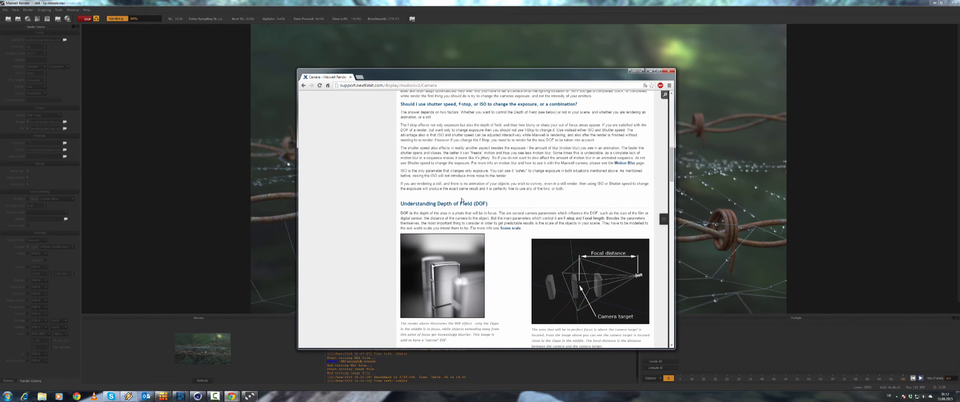
scroll(466, 262, "up", 8)
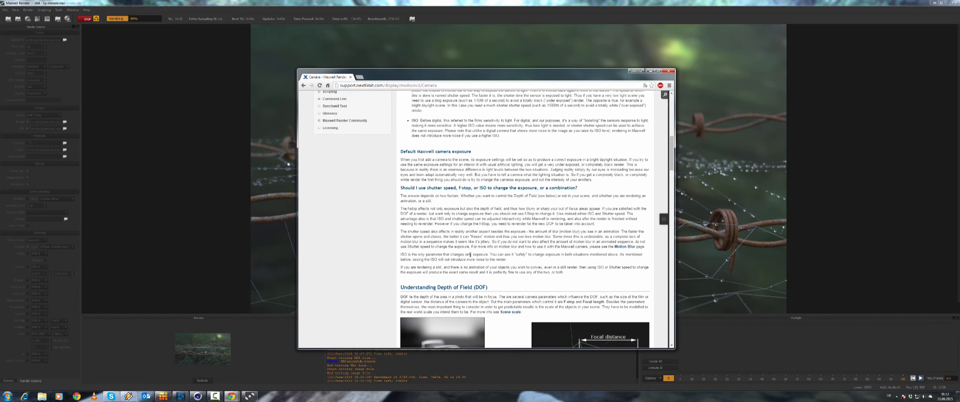
scroll(472, 253, "up", 3)
scroll(364, 151, "down", 6)
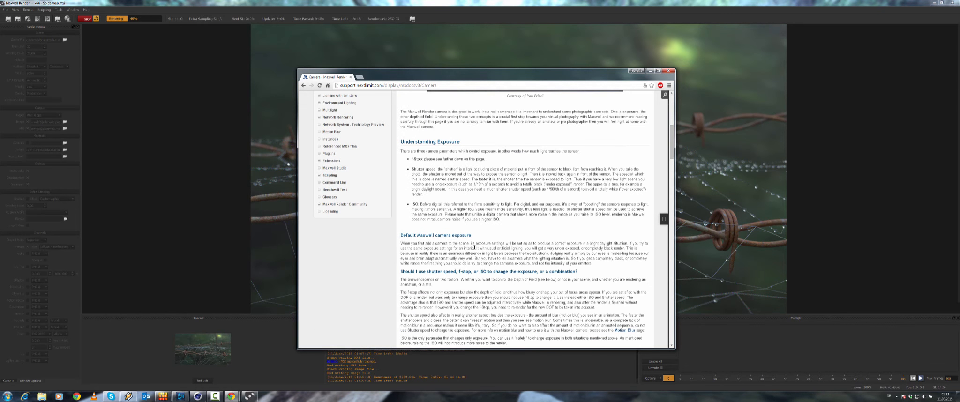
scroll(365, 152, "up", 3)
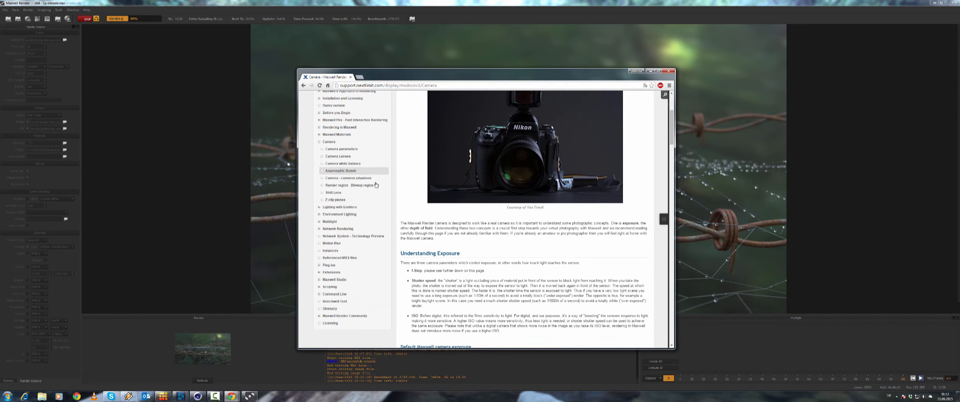
Open the Camera Lenses documentation page and read the Thin Lens and Pin Hole lens descriptions.
left_click(347, 158)
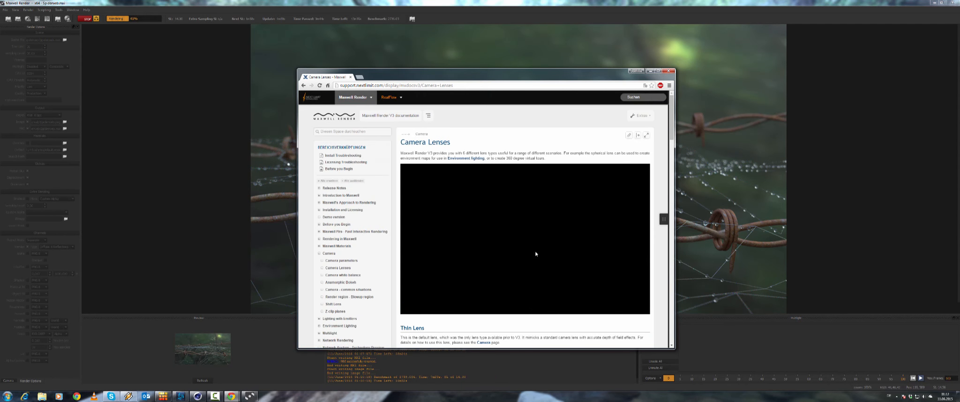
scroll(538, 233, "down", 3)
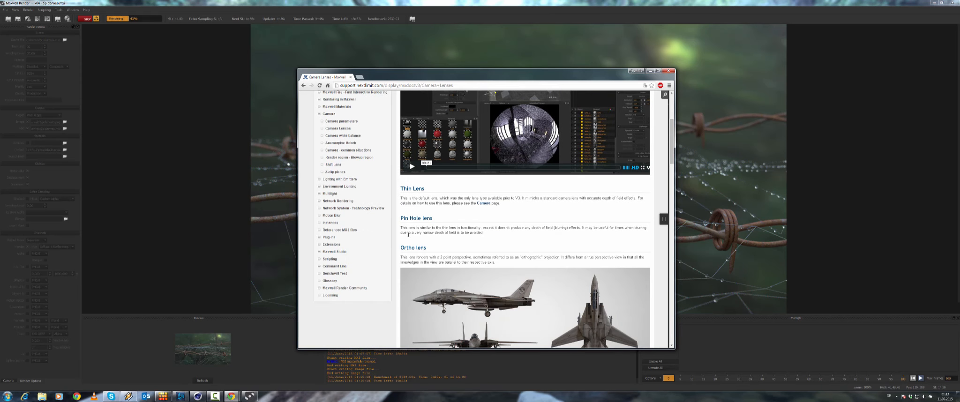
triple_click(423, 229)
left_click(451, 233)
left_click_drag(496, 228, 551, 228)
left_click(560, 234)
scroll(454, 248, "up", 1)
scroll(410, 231, "up", 3)
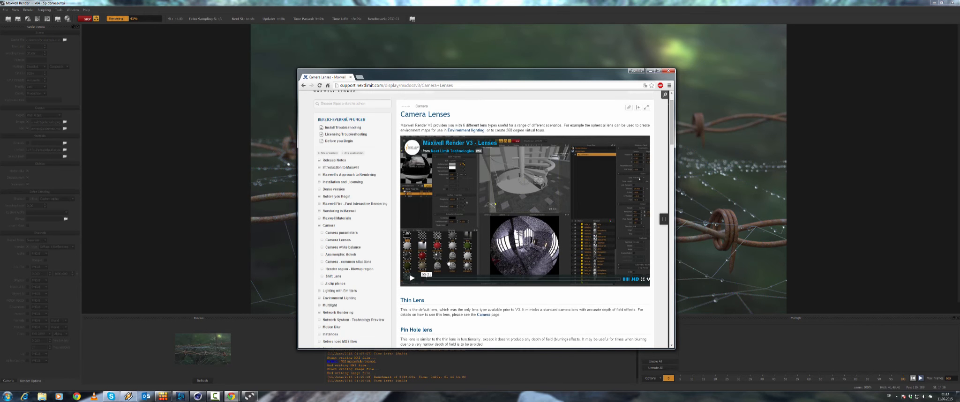
scroll(408, 227, "down", 5)
scroll(403, 217, "up", 6)
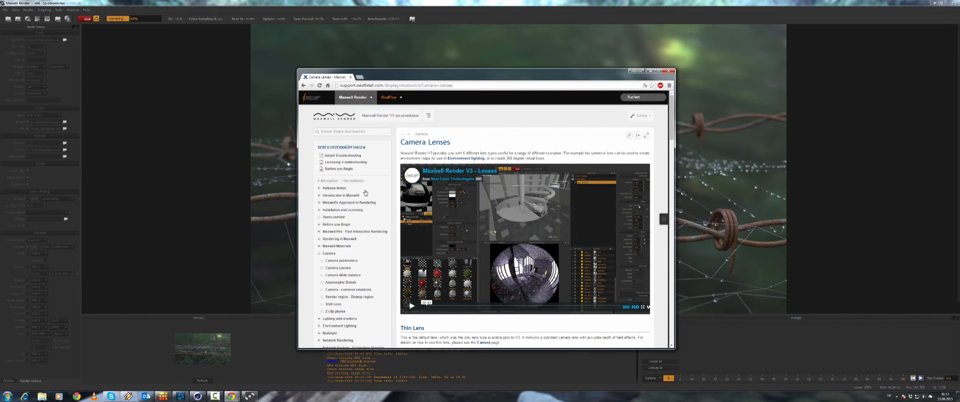
Return to the Camera documentation page, review its F-Stop, Bokeh and Focal Length sections, and close the browser.
left_click(338, 254)
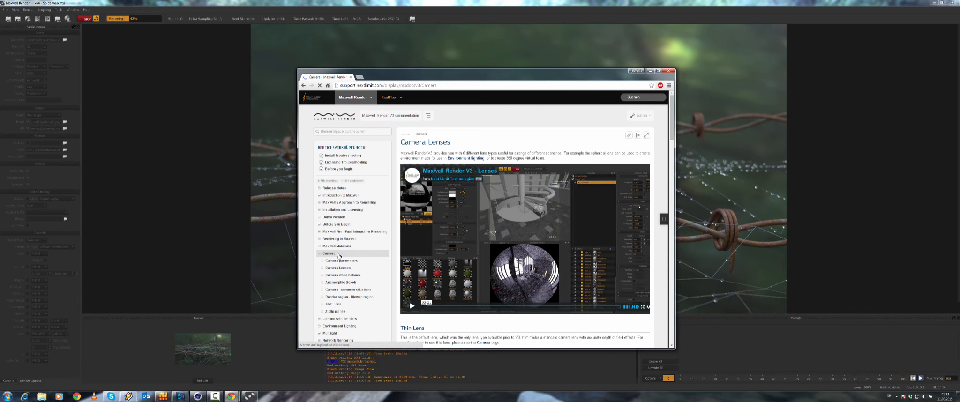
scroll(522, 241, "down", 2)
scroll(522, 241, "down", 15)
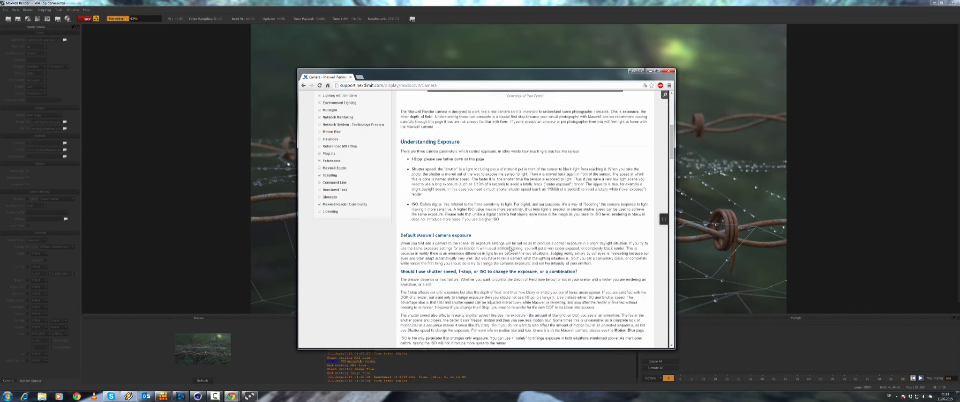
scroll(497, 211, "down", 8)
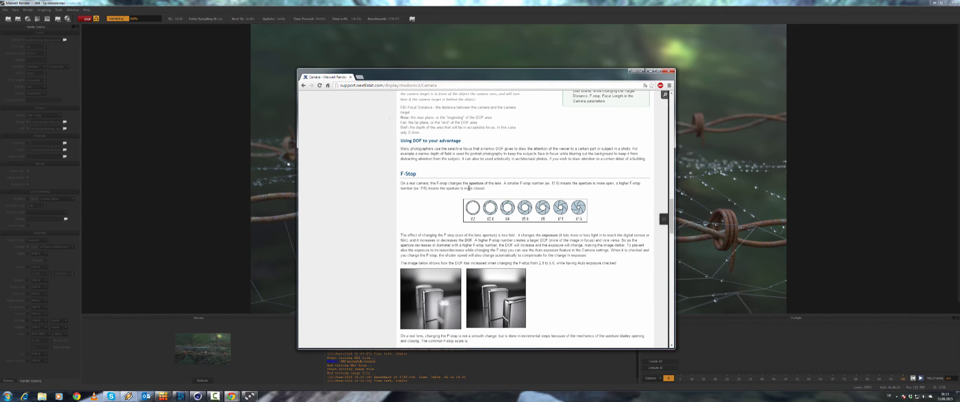
scroll(469, 191, "down", 3)
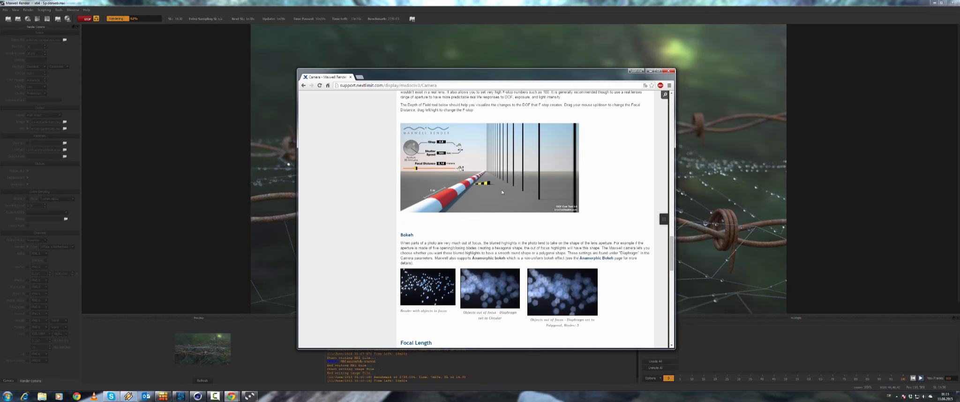
scroll(463, 215, "down", 3)
scroll(531, 191, "down", 10)
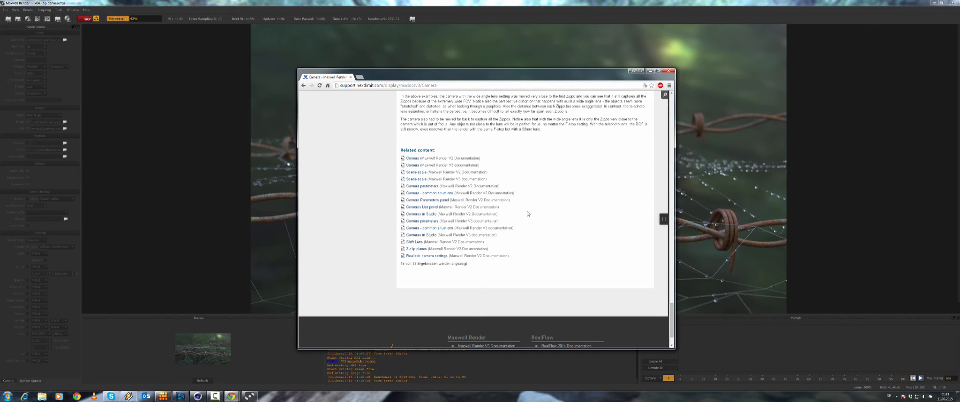
scroll(490, 216, "up", 12)
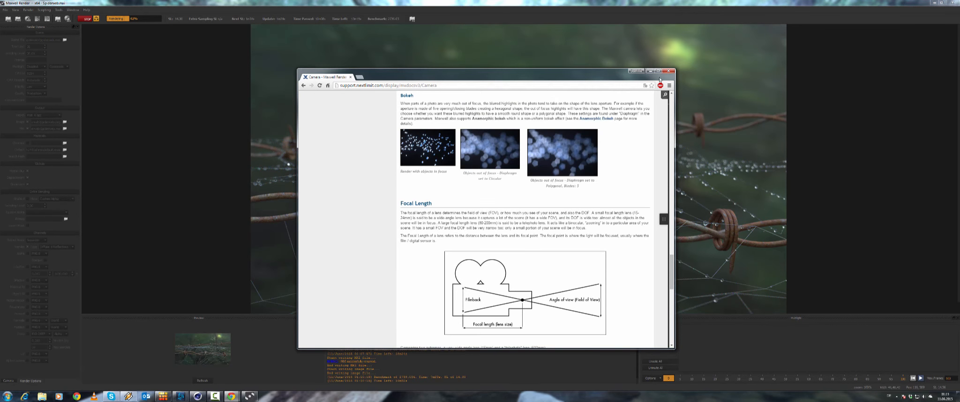
left_click(669, 71)
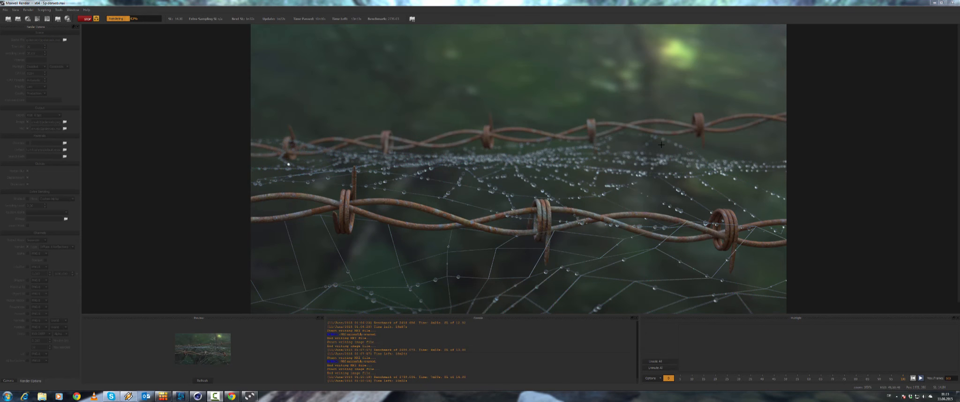
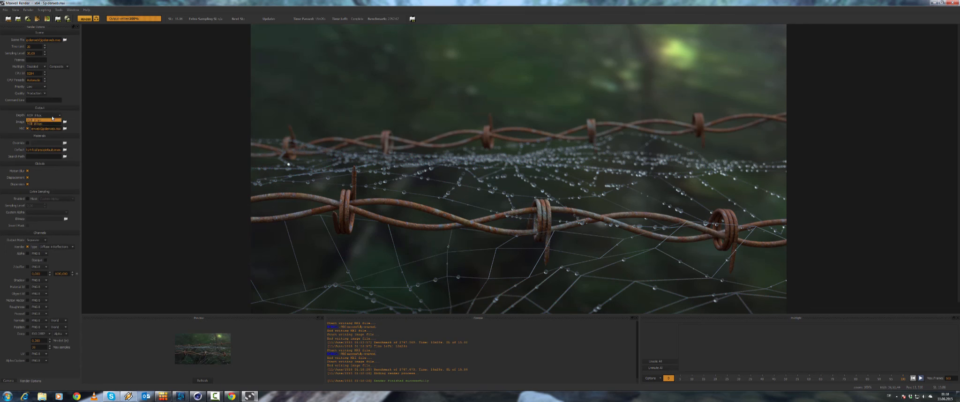
Change the render output's bit depth and set the output image to Spiderweb.tif in TIFF format in the Spiderweb folder.
left_click(60, 121)
left_click(65, 121)
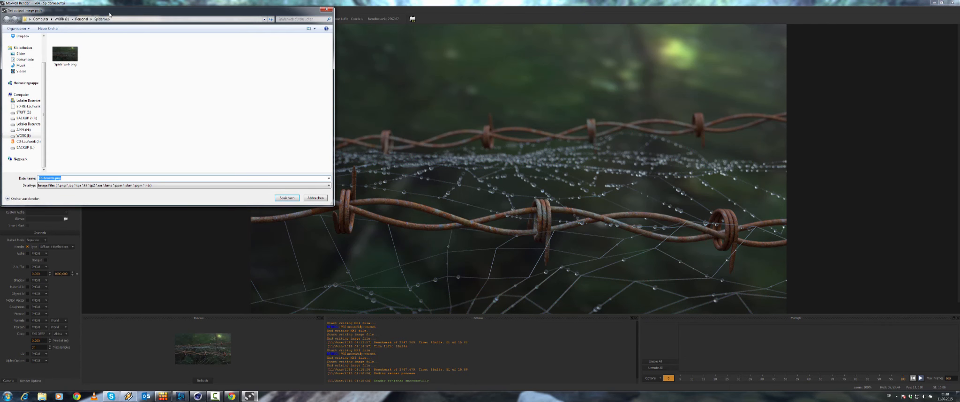
left_click_drag(110, 14, 258, 69)
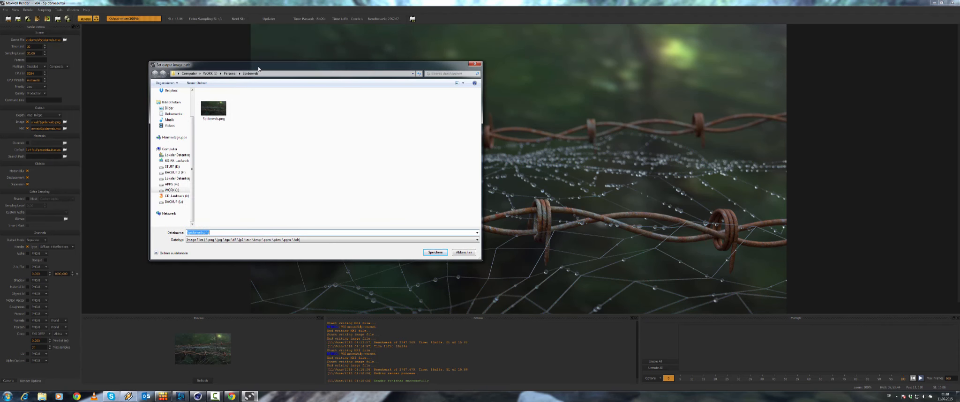
left_click(213, 109)
left_click(270, 239)
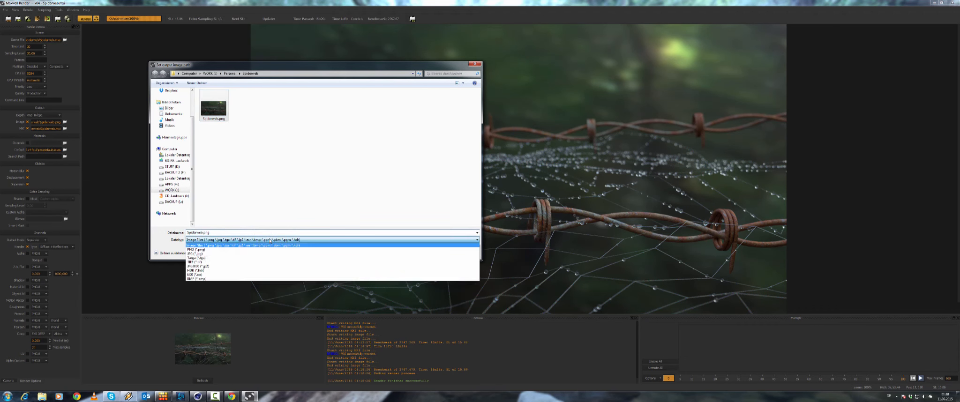
left_click(260, 263)
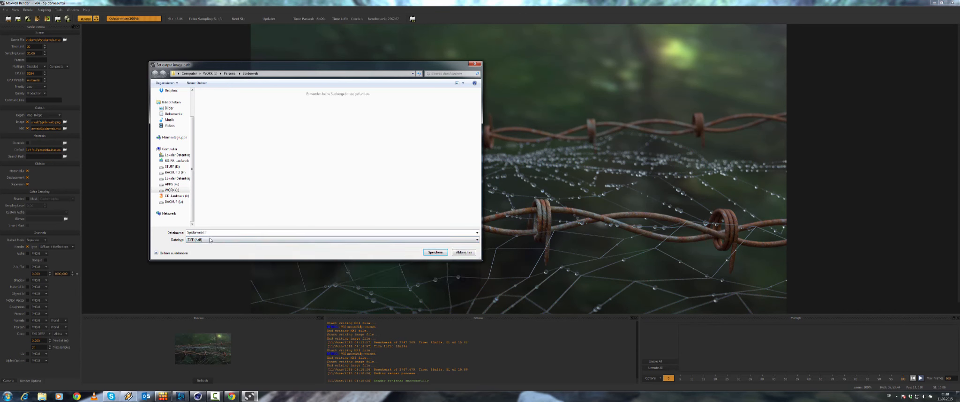
left_click(431, 252)
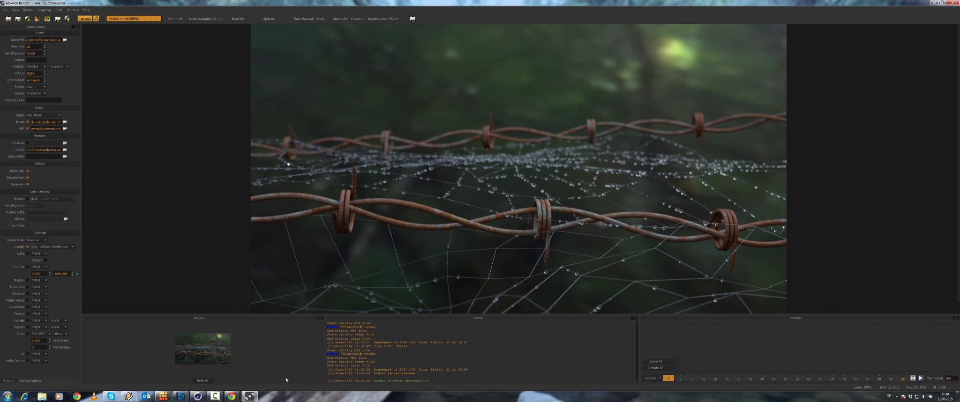
Switch to Adobe Photoshop CC 2014 and open Spiderweb.png from the Personal\Spiderweb folder on the WORK drive.
left_click(7, 396)
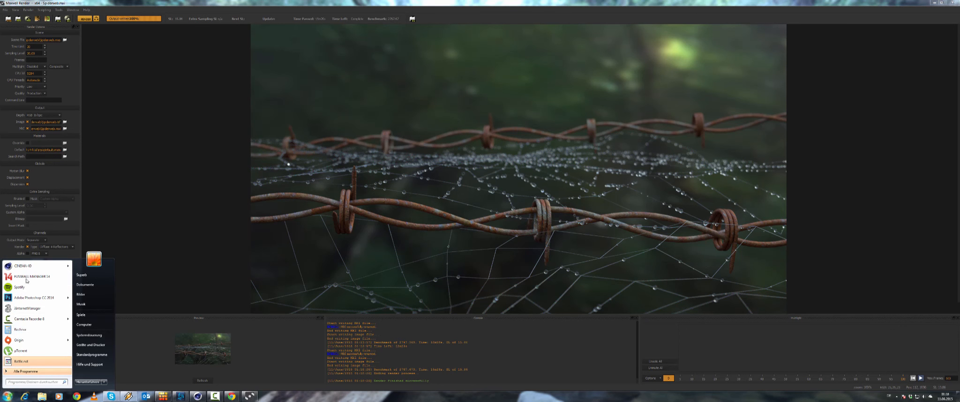
left_click(28, 298)
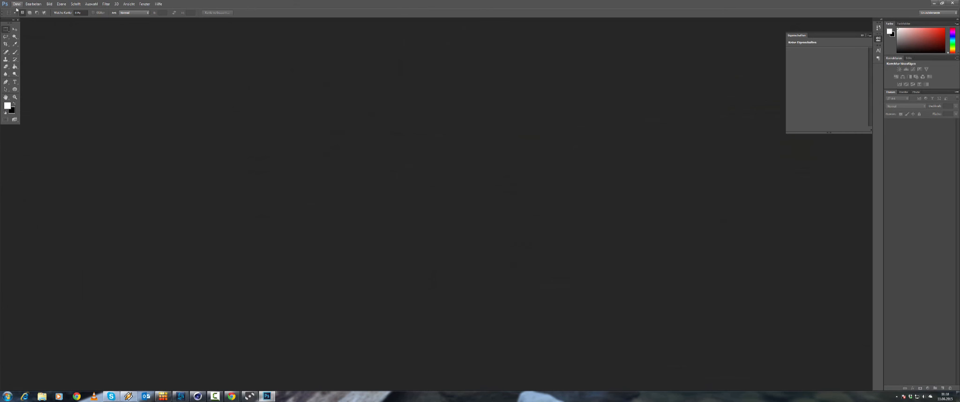
left_click(18, 4)
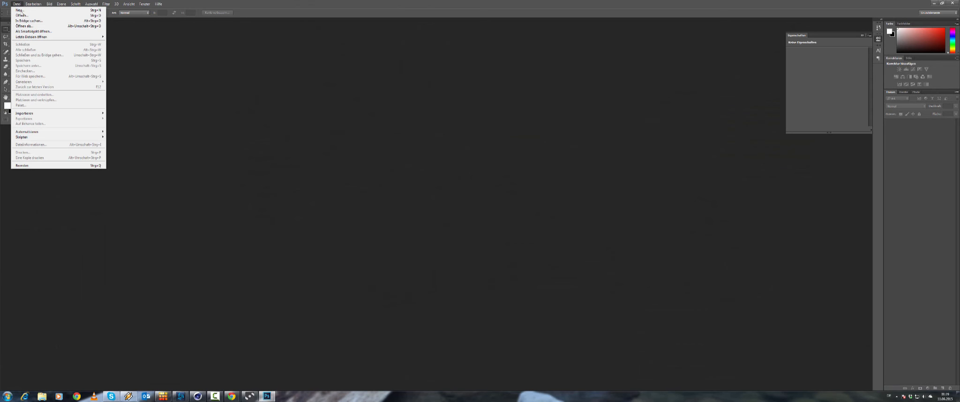
left_click(21, 17)
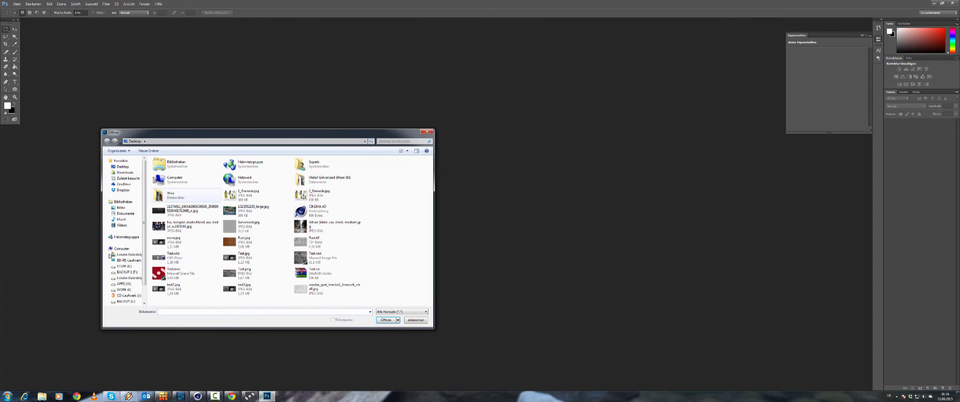
left_click(125, 290)
double_click(178, 173)
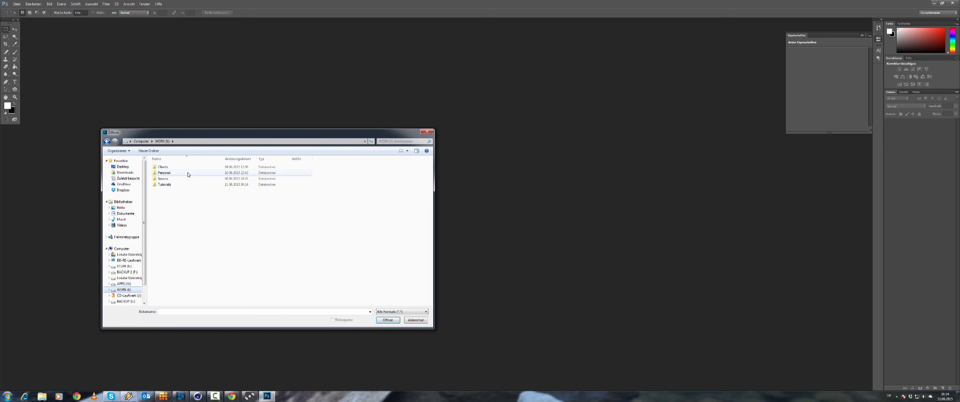
left_click_drag(267, 196, 175, 180)
double_click(175, 179)
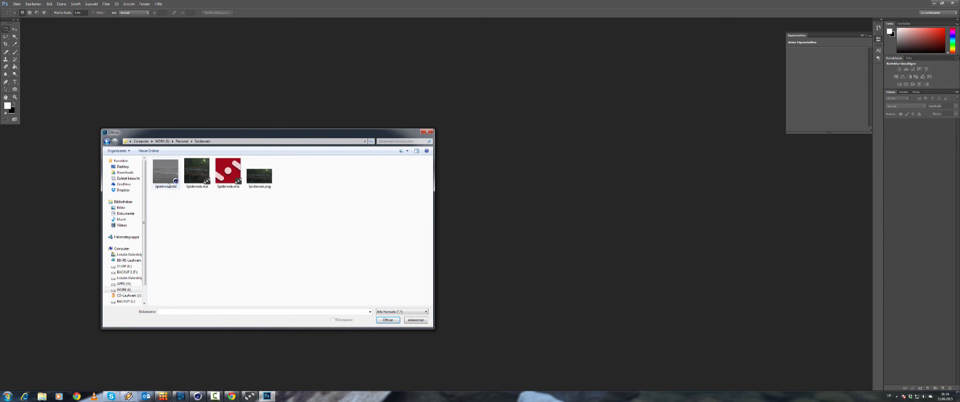
left_click(259, 176)
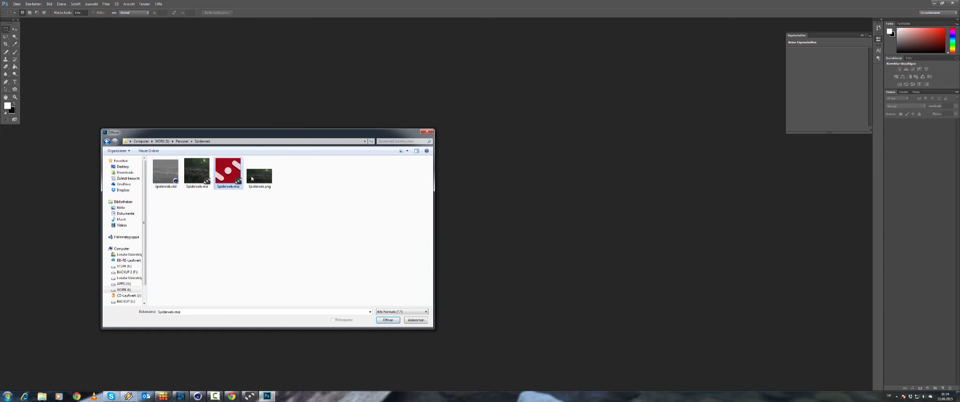
left_click(388, 320)
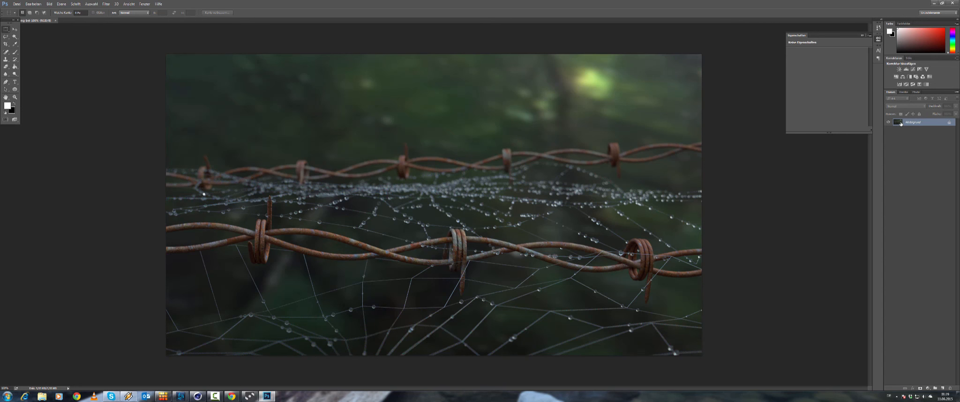
Convert the background into a normal layer and adjust its colour temperature, tones and basic presence settings with the Camera Raw filter.
double_click(900, 123)
left_click(532, 127)
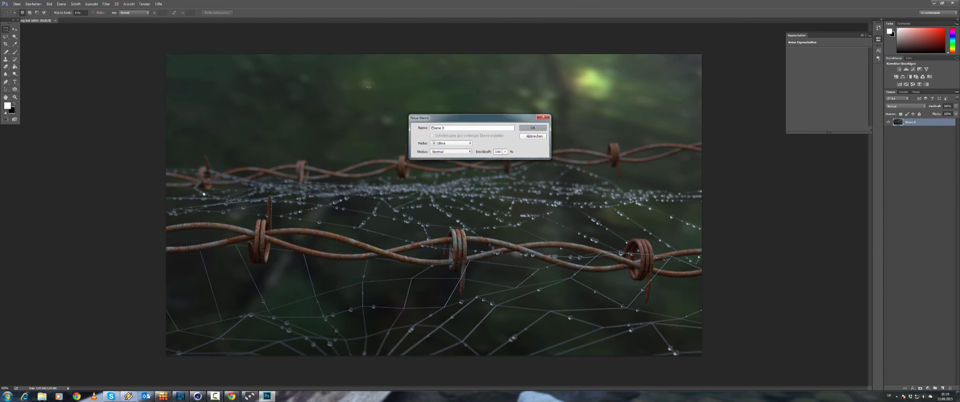
left_click(106, 4)
left_click(129, 42)
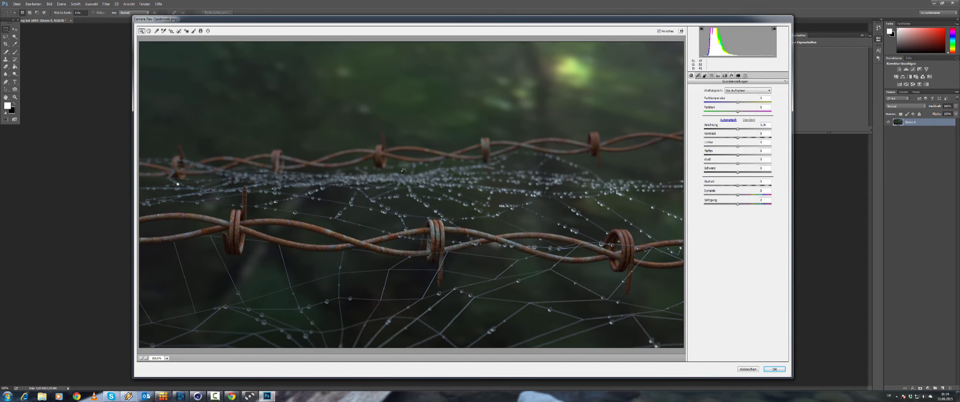
left_click_drag(738, 102, 733, 159)
mouse_move(737, 186)
left_mouse_down()
mouse_move(754, 185)
mouse_move(704, 187)
mouse_move(770, 193)
mouse_move(745, 194)
left_mouse_up()
Add a darkening post-crop vignette in the Camera Raw effects and apply the filter.
left_click(732, 75)
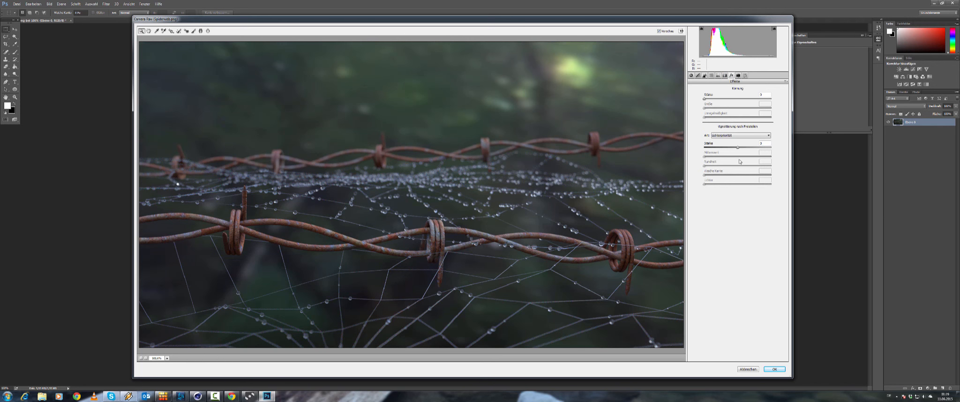
mouse_move(737, 148)
left_mouse_down()
mouse_move(728, 148)
mouse_move(758, 149)
mouse_move(730, 150)
left_mouse_up()
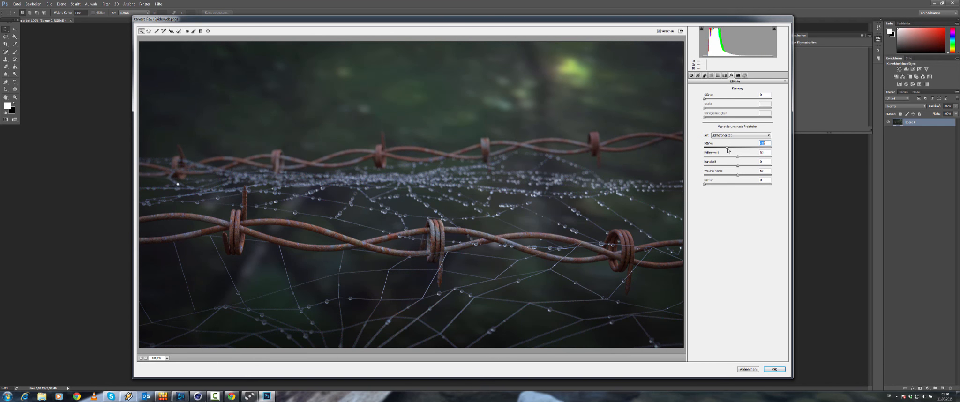
mouse_move(728, 150)
left_mouse_down()
mouse_move(743, 154)
mouse_move(730, 155)
left_mouse_up()
left_click(775, 369)
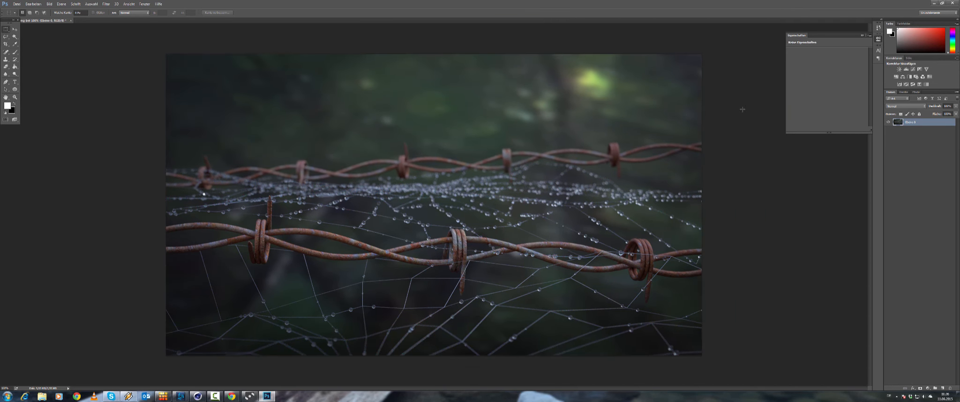
Launch Magic Bullet PhotoLooks and disable Curves, Warm/Cool, Ranged HSL, Ranged Saturation and Auto Shoulder, leaving only Diffusion active.
left_click(128, 4)
mouse_move(104, 4)
mouse_move(179, 121)
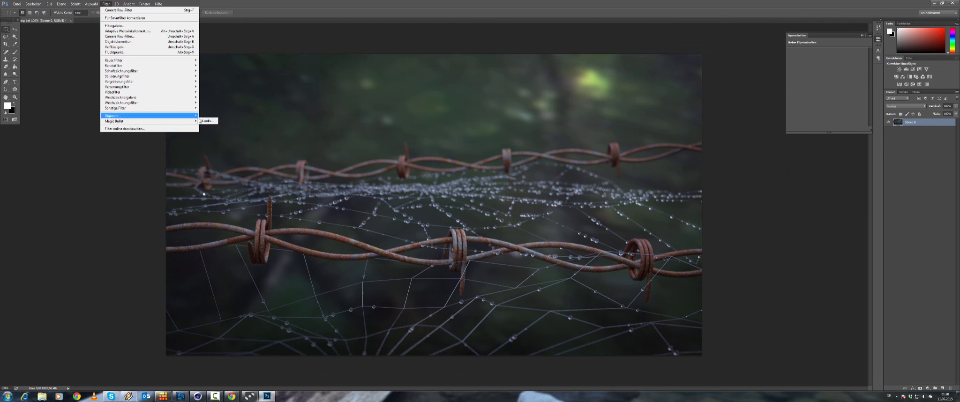
left_click(208, 121)
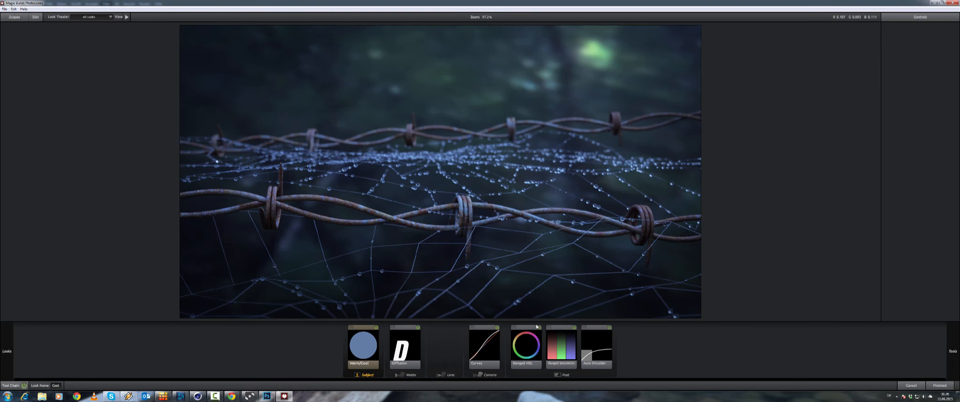
left_click(485, 329)
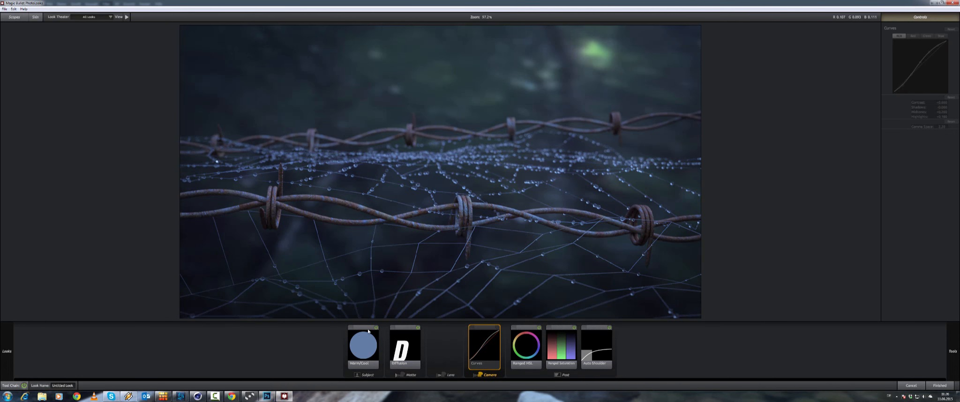
left_click(374, 329)
left_click(539, 329)
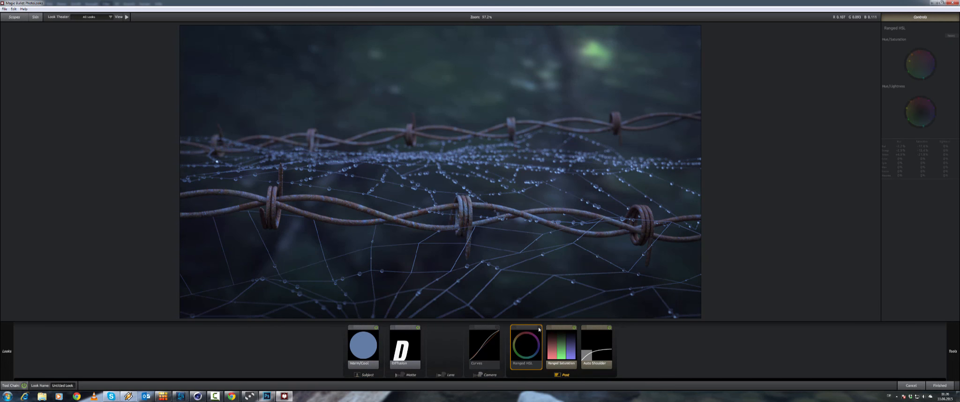
left_click(574, 328)
left_click(376, 329)
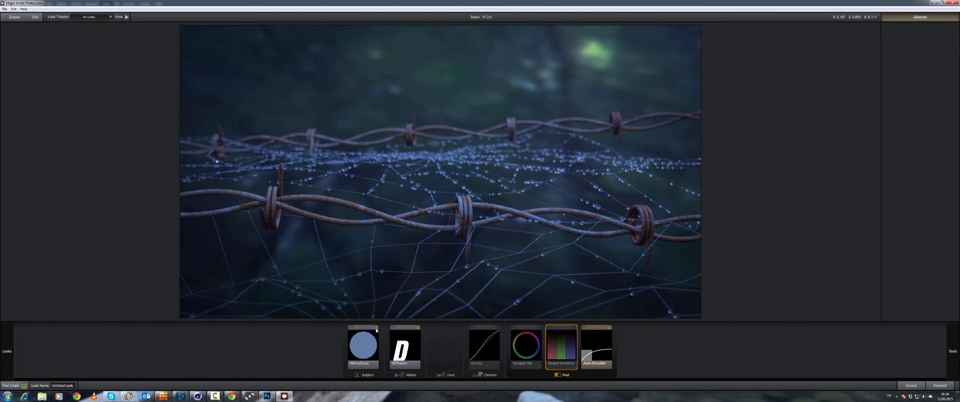
left_click(609, 329)
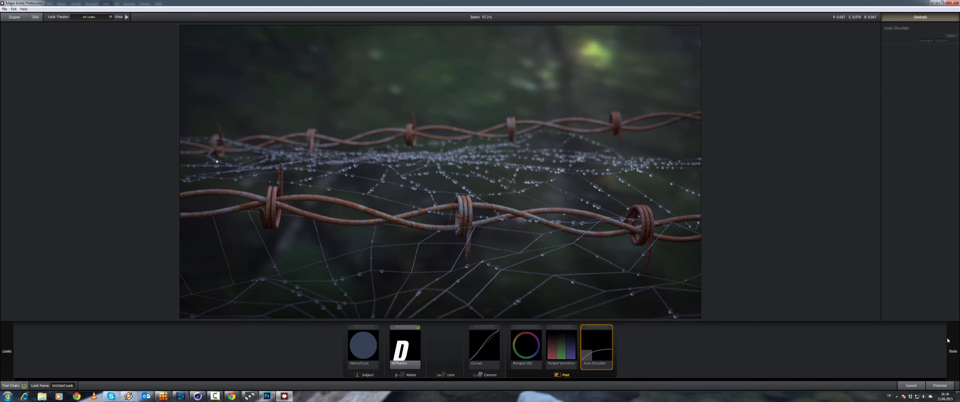
Add a Chromatic Aberration effect to the Lens stage and adjust its colour-channel shifts slightly.
mouse_move(947, 340)
left_click(883, 318)
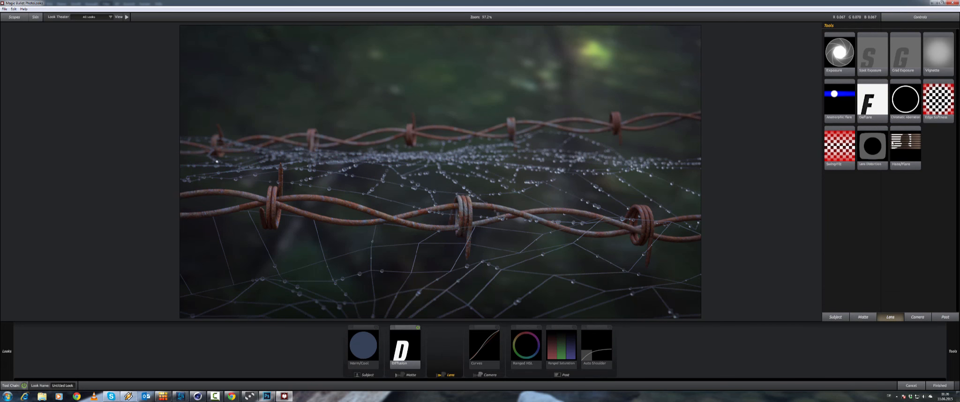
left_click_drag(906, 102, 443, 346)
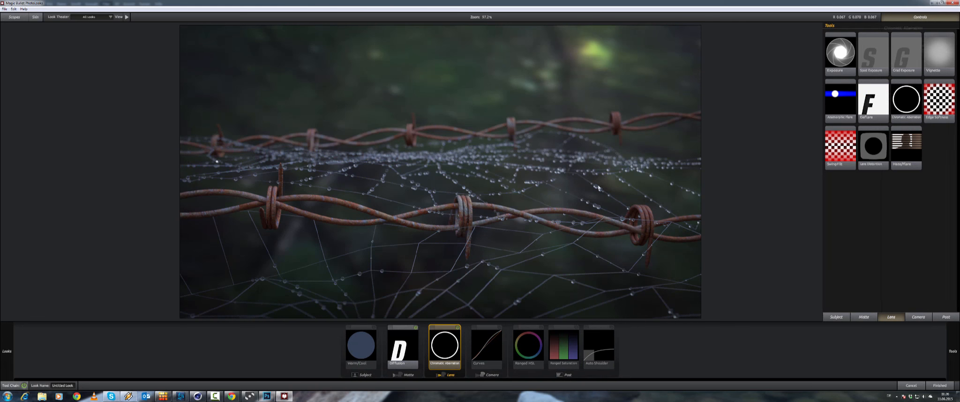
left_click_drag(942, 41, 931, 46)
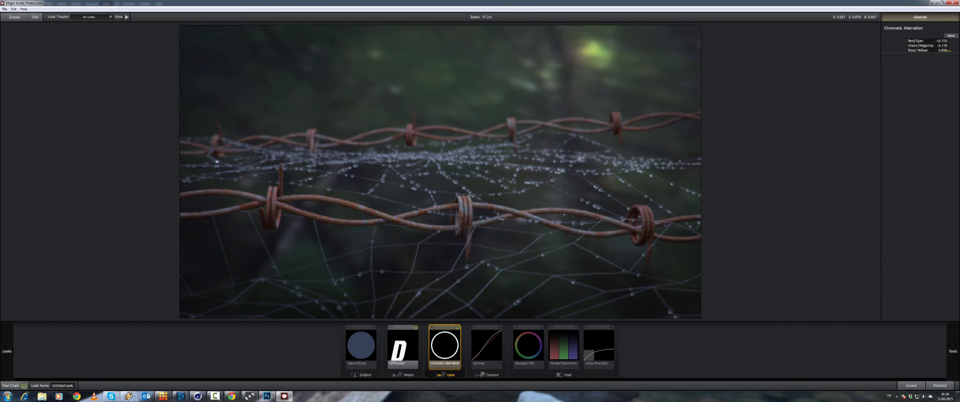
left_click_drag(943, 50, 947, 50)
Set the Diffusion effect's size to 200%, grade to 2.00 and Highlights Only to 0%, and adjust its glow.
left_click(411, 335)
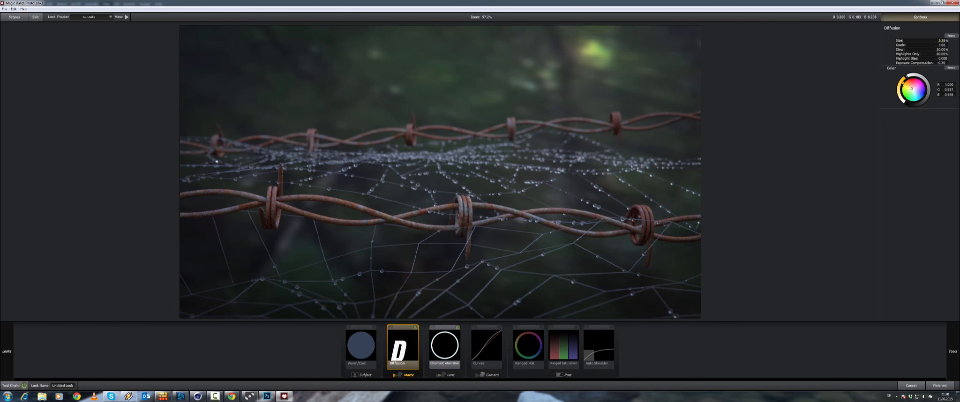
left_click_drag(944, 40, 940, 41)
left_click_drag(944, 40, 948, 47)
mouse_move(945, 41)
left_mouse_down()
mouse_move(957, 41)
mouse_move(925, 40)
mouse_move(957, 40)
left_mouse_up()
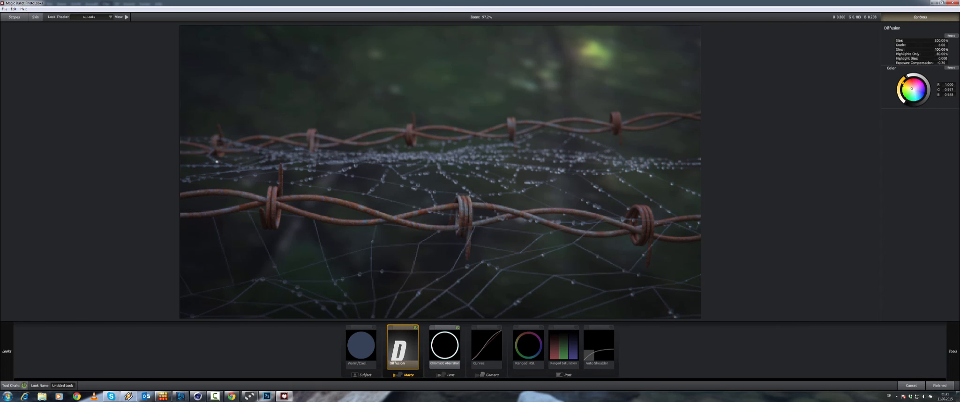
left_click_drag(942, 50, 914, 54)
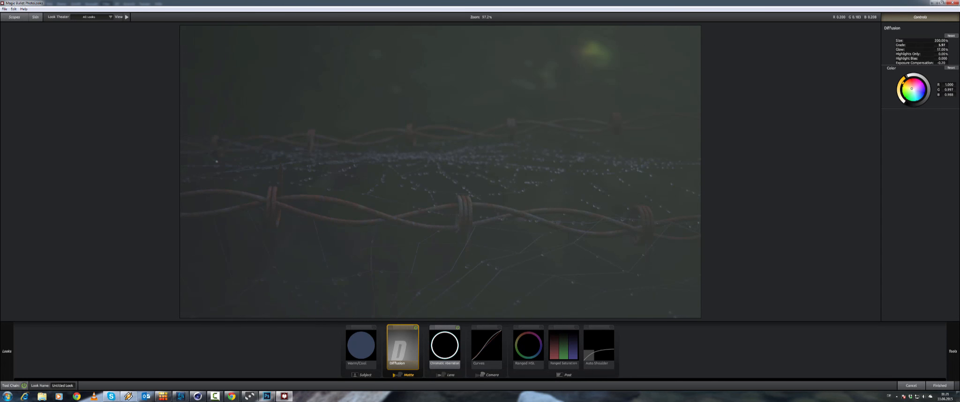
mouse_move(941, 45)
left_mouse_down()
mouse_move(912, 45)
mouse_move(944, 45)
left_mouse_up()
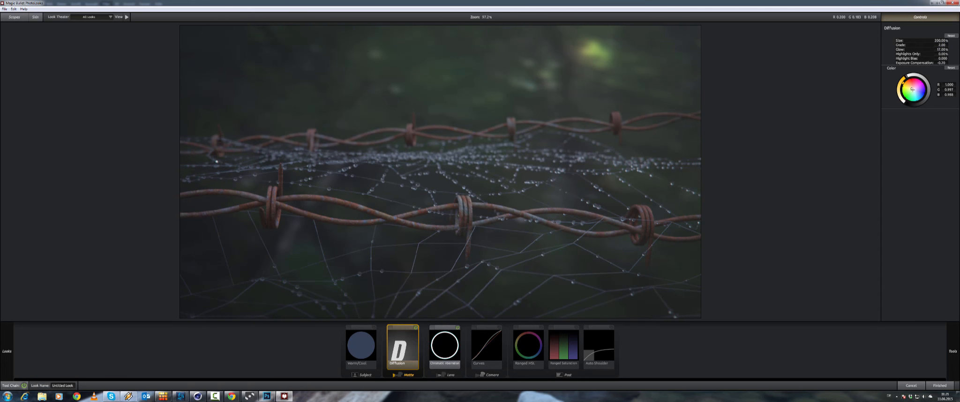
Tint the Diffusion colour towards a warm orange and raise its exposure compensation to brighten the image.
left_click_drag(912, 89, 915, 87)
mouse_move(913, 87)
left_mouse_down()
mouse_move(918, 98)
mouse_move(908, 82)
left_mouse_up()
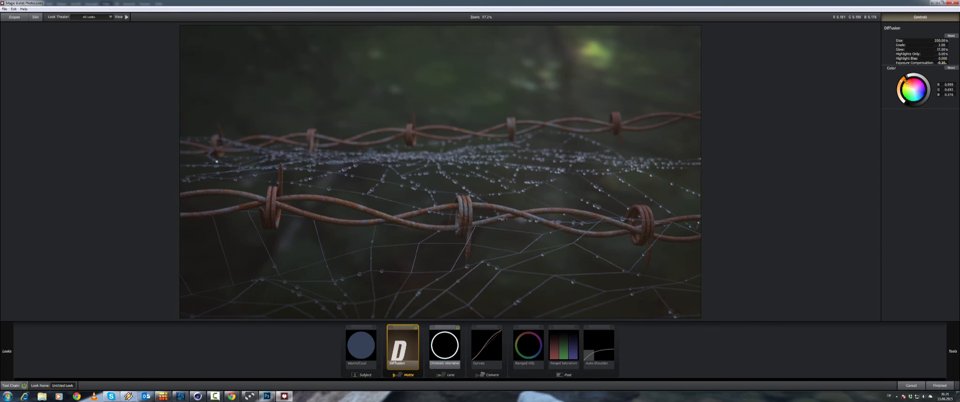
left_click_drag(942, 63, 946, 63)
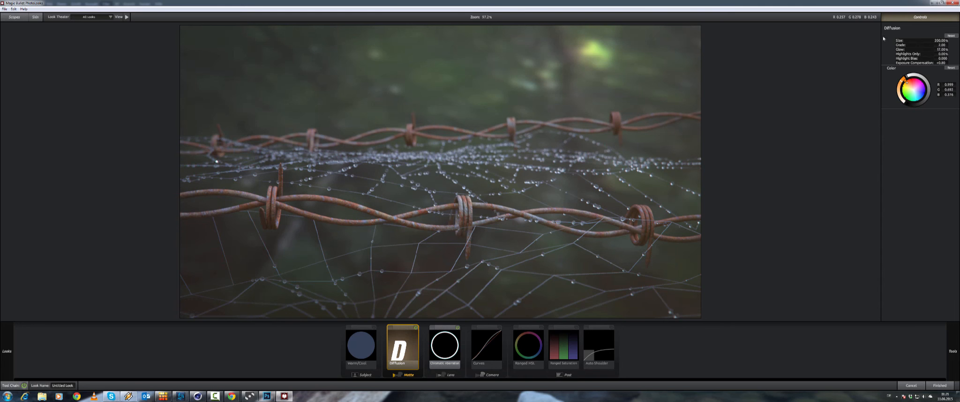
Lower the Diffusion grade, fine-tune the exposure compensation and apply the finished look to the image.
left_click_drag(942, 45, 933, 45)
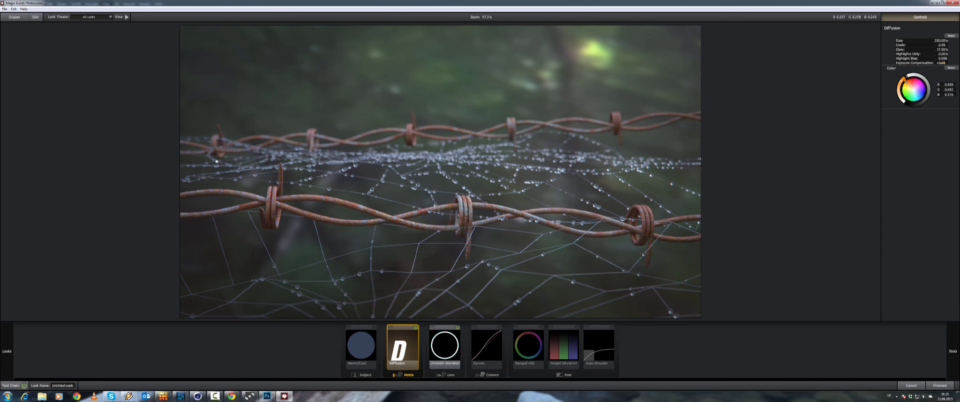
left_click_drag(941, 63, 937, 63)
mouse_move(941, 63)
left_mouse_down()
mouse_move(918, 63)
mouse_move(941, 63)
left_mouse_up()
left_click(940, 386)
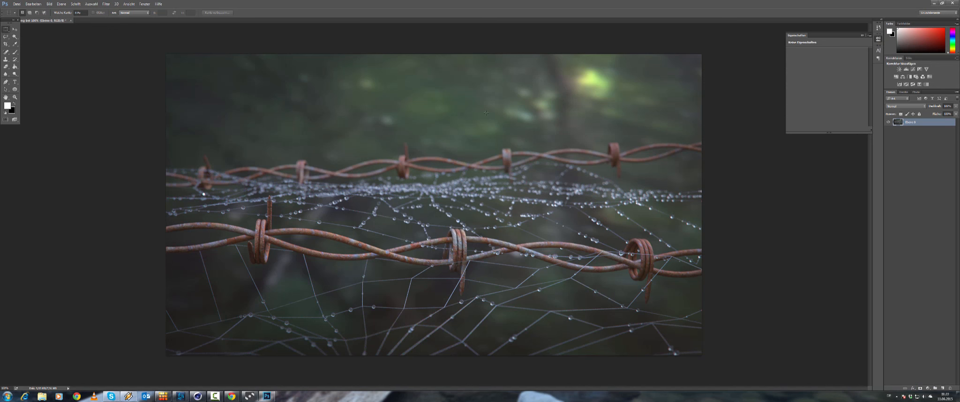
Switch to the Cinema 4D scene, add a Subdivision Surface and nest the upper spiderweb mesh under it.
left_click(16, 29)
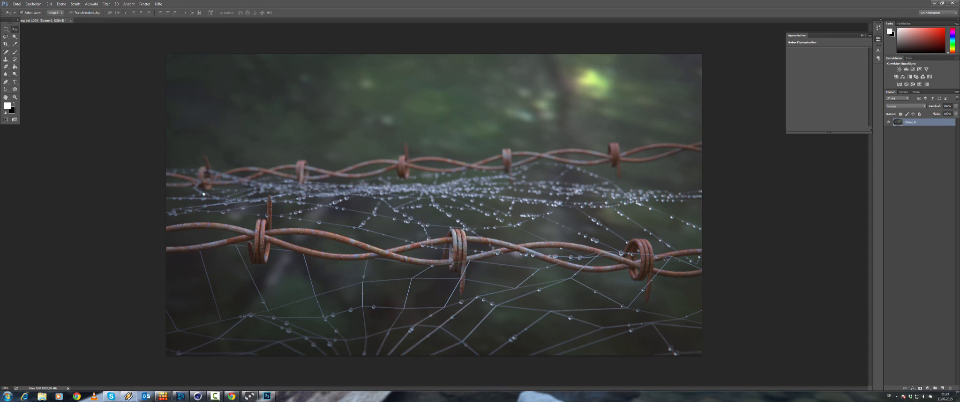
left_click(197, 396)
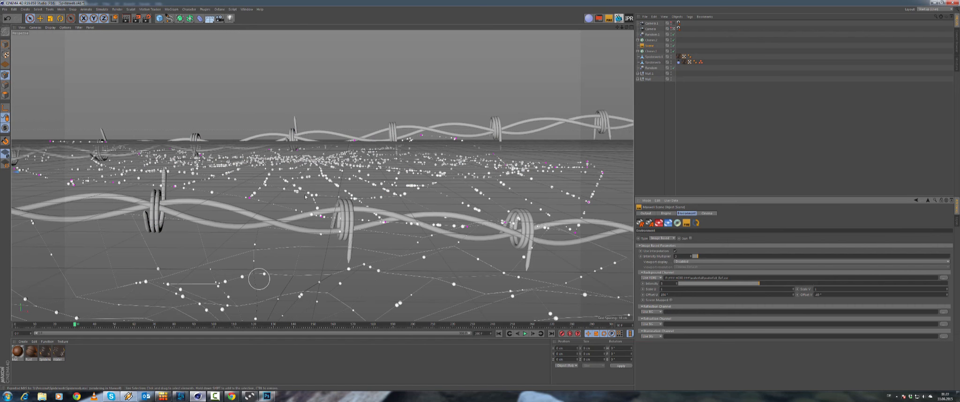
left_click(662, 127)
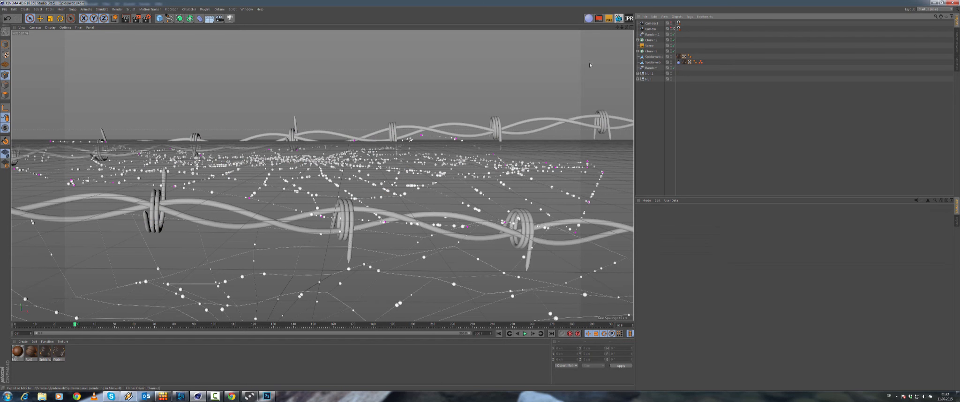
left_click_drag(179, 18, 186, 25)
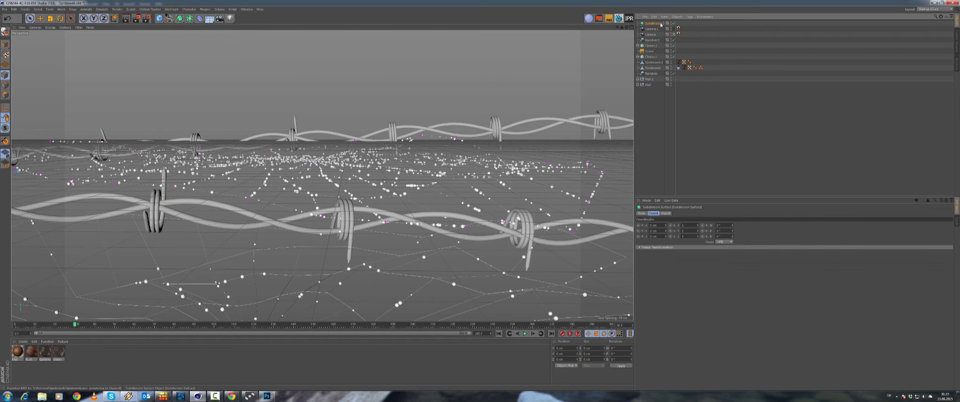
left_click(654, 68)
left_click_drag(654, 62, 653, 24)
left_click(653, 24)
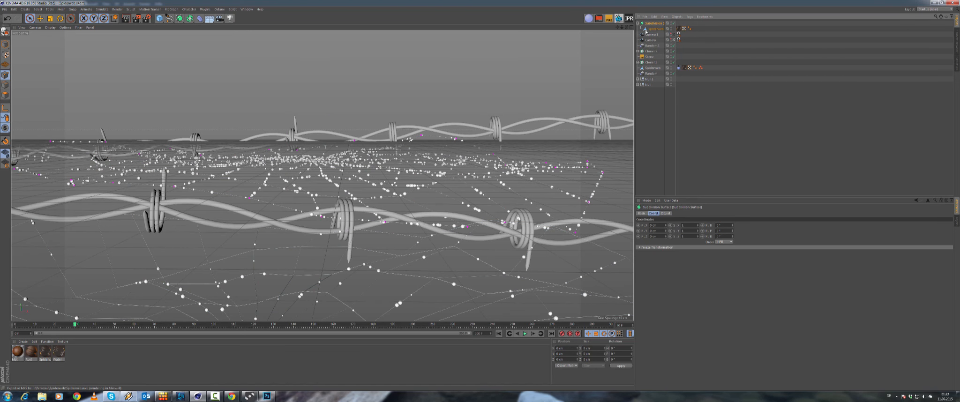
Move the upper spiderweb mesh out of the Subdivision Surface and delete the Subdivision Surface.
left_click(666, 214)
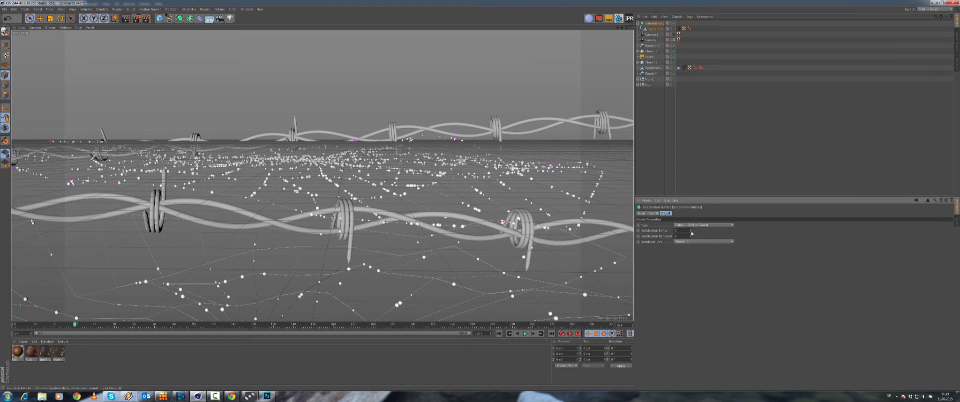
left_click(656, 110)
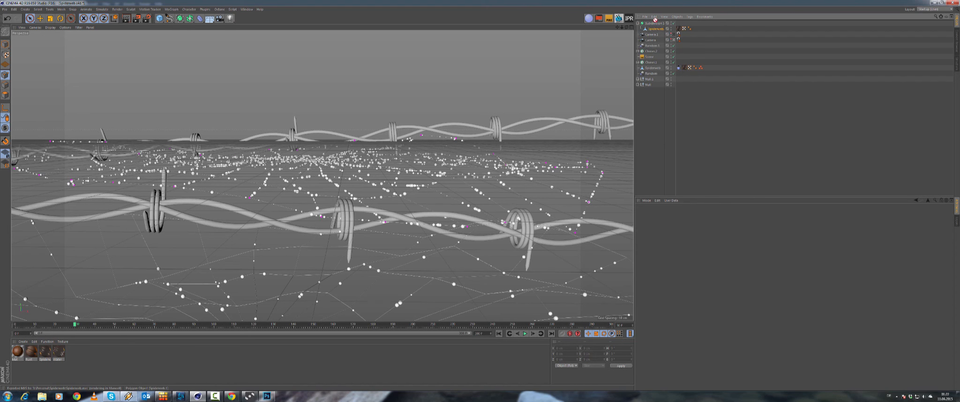
left_click_drag(655, 20, 657, 21)
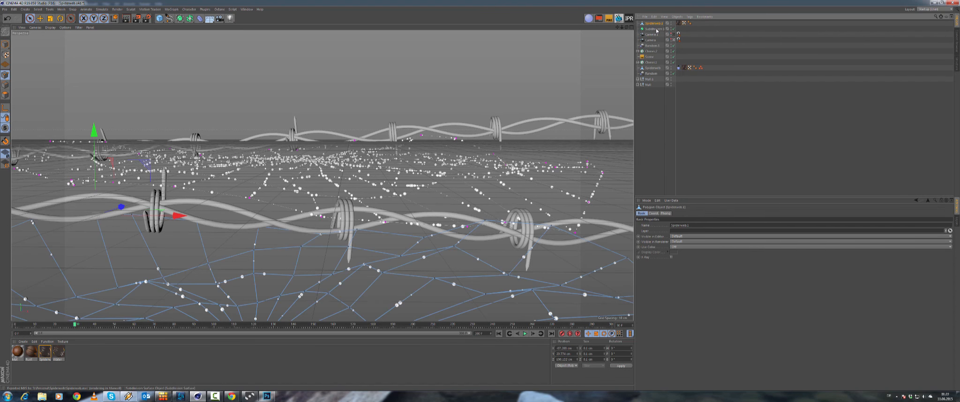
left_click(657, 29)
key("Delete")
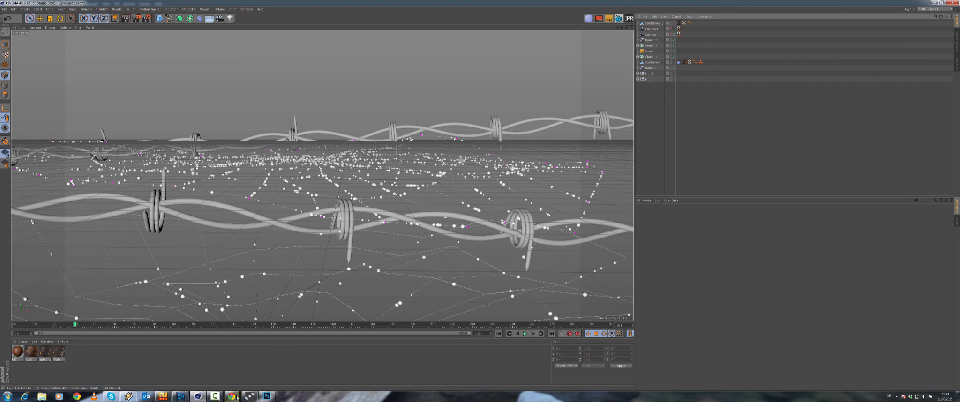
Look at the Vimeo home page in Chrome and return to the Cinema 4D scene.
mouse_move(237, 398)
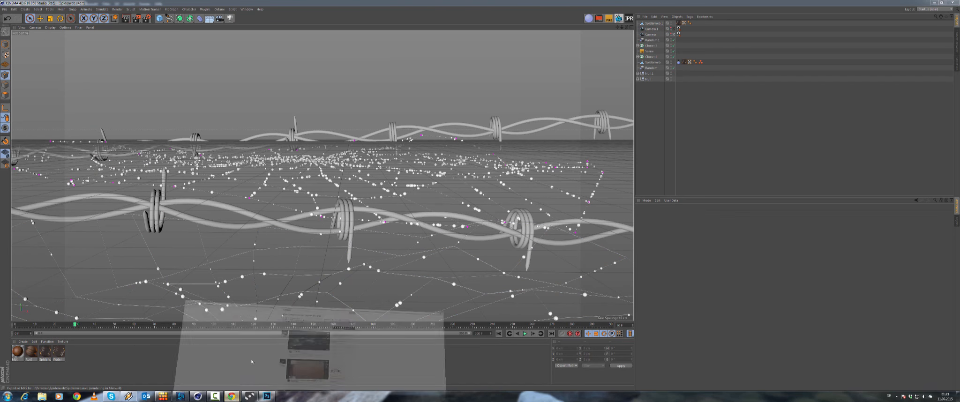
left_click(252, 362)
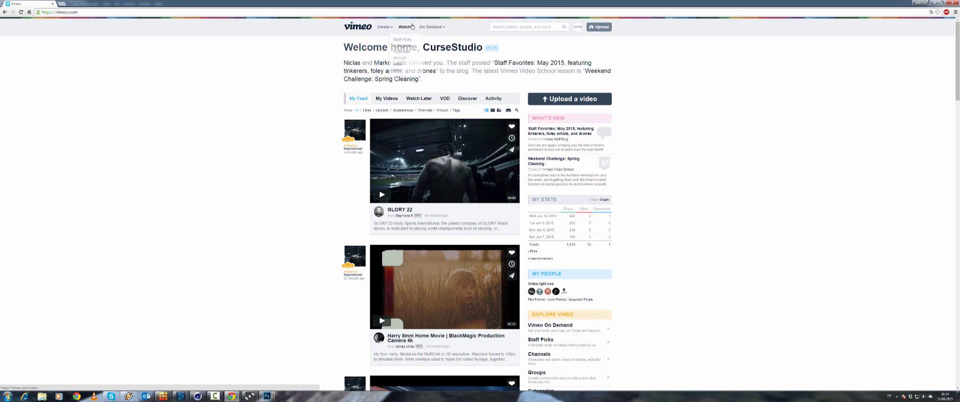
left_click(934, 2)
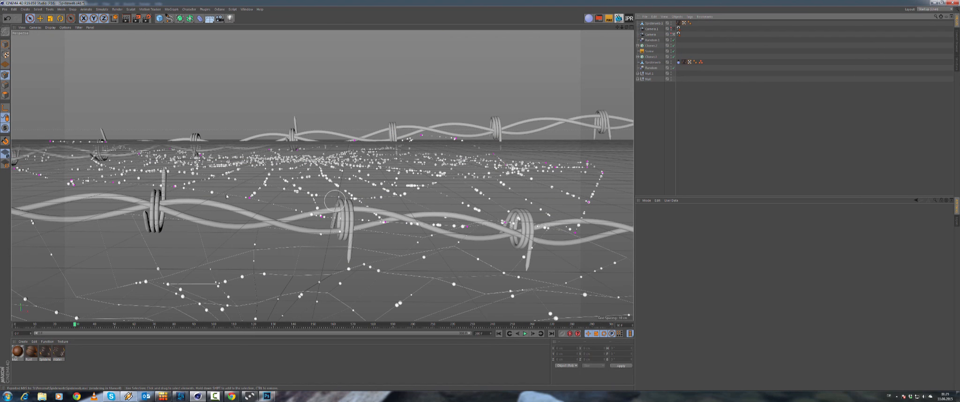
Activate the Move tool, and switch to Photoshop to examine the graded spiderweb and barbed-wire image.
left_click(40, 17)
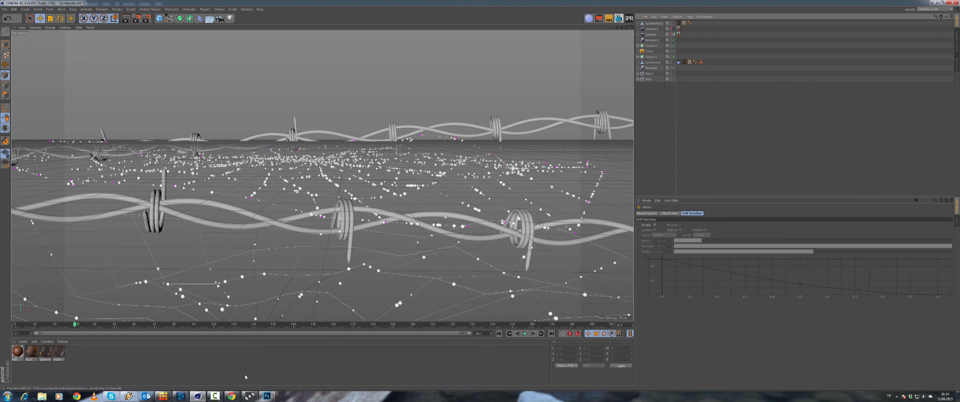
left_click(267, 396)
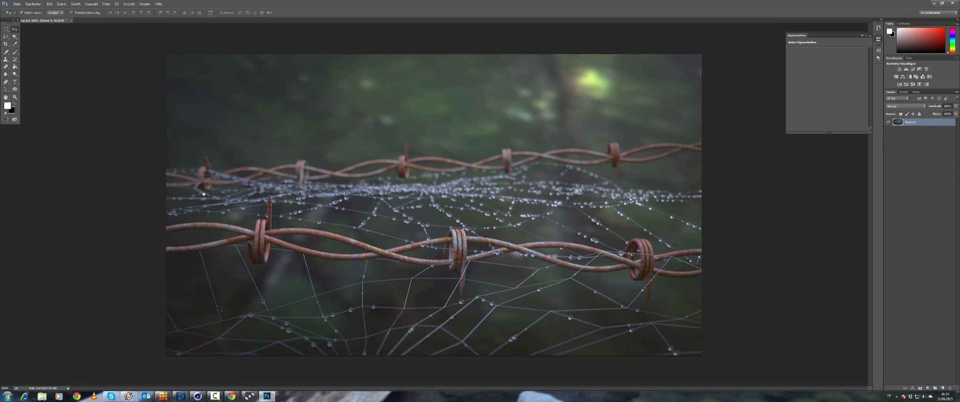
Switch to the Vimeo window in Chrome.
mouse_move(232, 396)
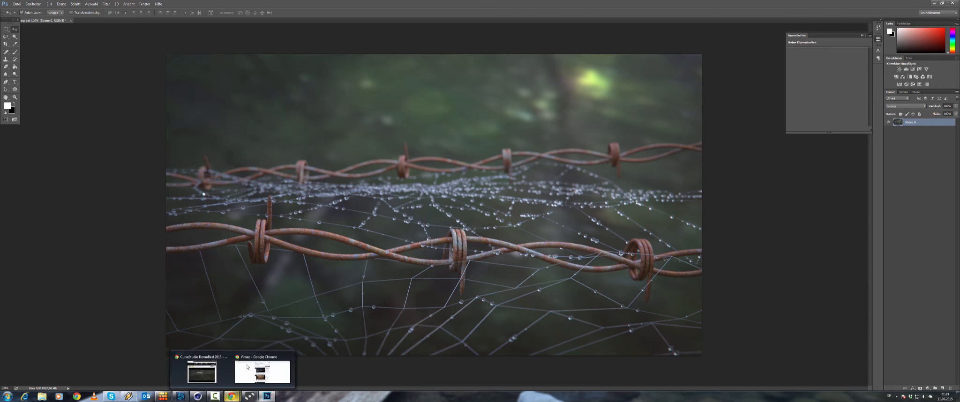